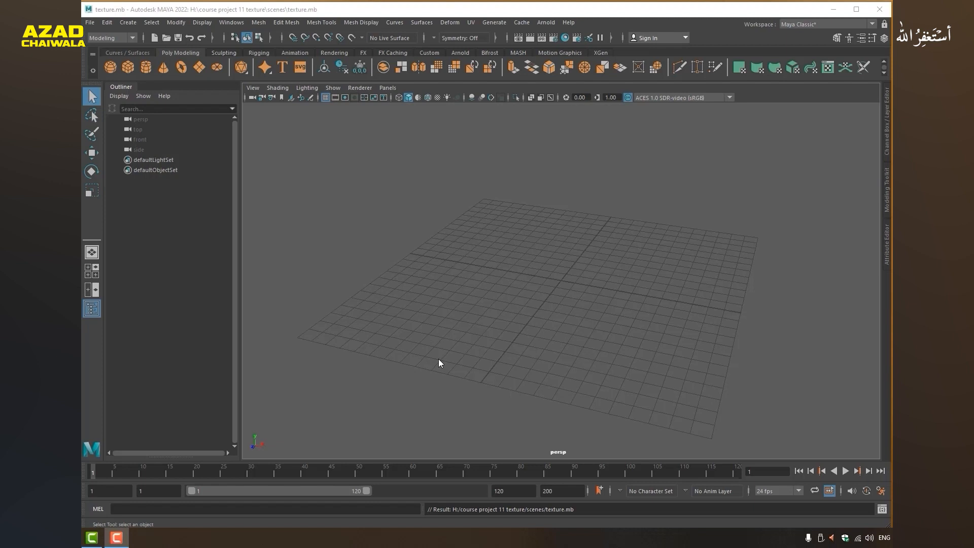
Step: Create a polygon cube and raise it vertically so that it rests about on the grid
{"action": "left_click", "coordinate": [121, 67]}
{"action": "left_click", "coordinate": [130, 87]}
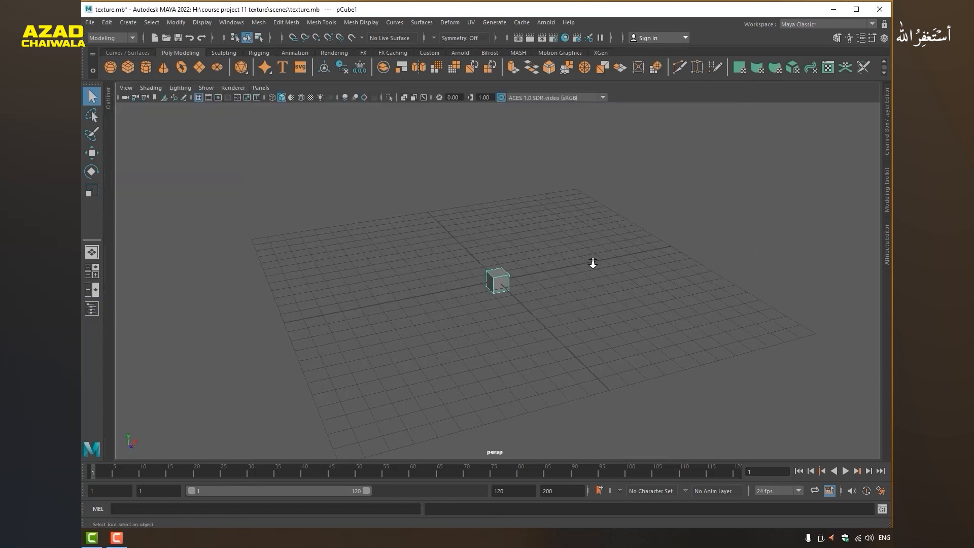
{"action": "scroll", "coordinate": [592, 263], "scroll_direction": "up", "scroll_amount": 5}
{"action": "key", "text": "w"}
{"action": "left_click_drag", "start_coordinate": [498, 225], "coordinate": [522, 239]}
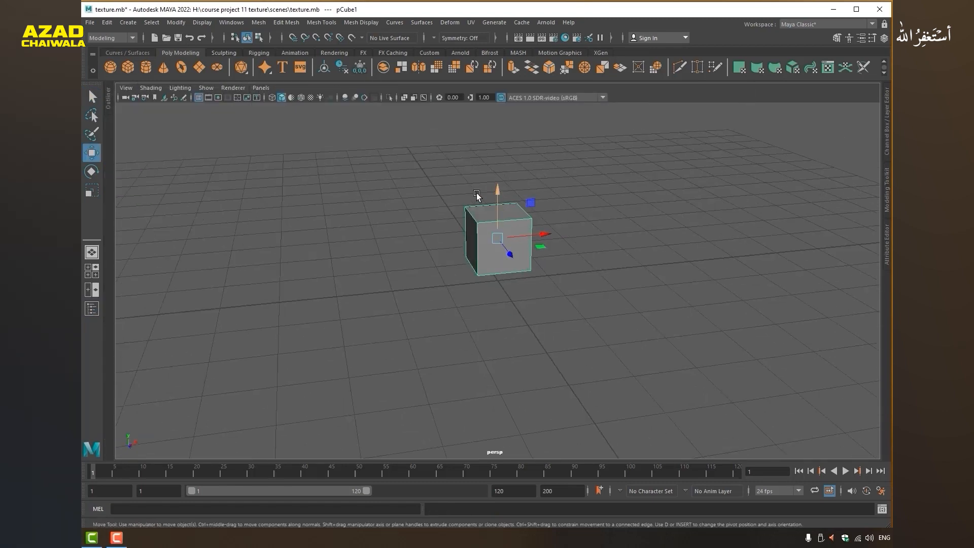
{"action": "left_click", "coordinate": [95, 272]}
{"action": "left_click", "coordinate": [691, 312]}
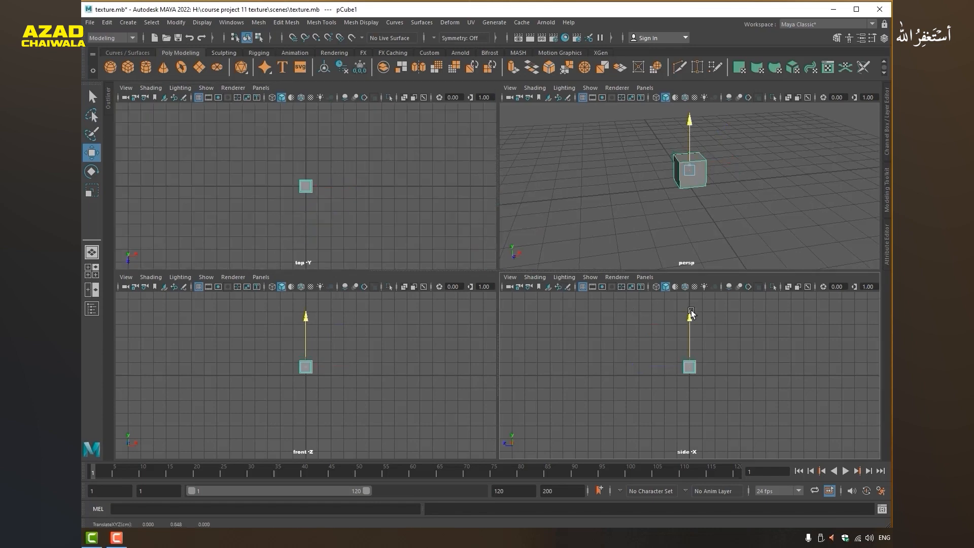
{"action": "left_click_drag", "start_coordinate": [691, 311], "coordinate": [691, 313]}
{"action": "key", "text": "space"}
Step: Scale the cube up uniformly and raise it until its base sits just above the grid
{"action": "scroll", "coordinate": [482, 271], "scroll_direction": "up", "scroll_amount": 2}
{"action": "left_click_drag", "start_coordinate": [486, 273], "coordinate": [829, 296], "text": "alt"}
{"action": "key", "text": "r"}
{"action": "scroll", "coordinate": [405, 268], "scroll_direction": "down", "scroll_amount": 6}
{"action": "left_click_drag", "start_coordinate": [405, 267], "coordinate": [386, 267], "text": "alt"}
{"action": "key", "text": "w"}
{"action": "left_click_drag", "start_coordinate": [496, 219], "coordinate": [503, 147]}
{"action": "key", "text": "space"}
{"action": "left_click", "coordinate": [692, 312]}
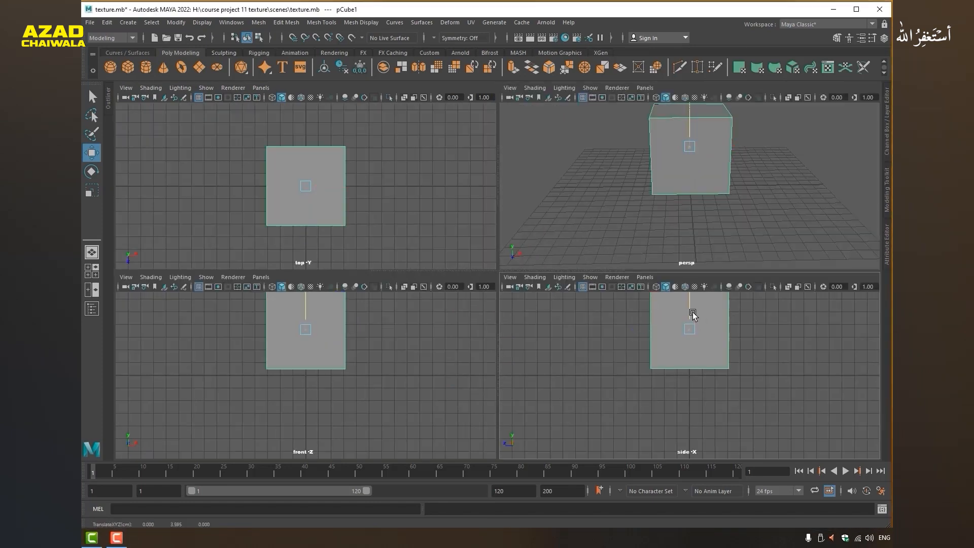
{"action": "key", "text": "space"}
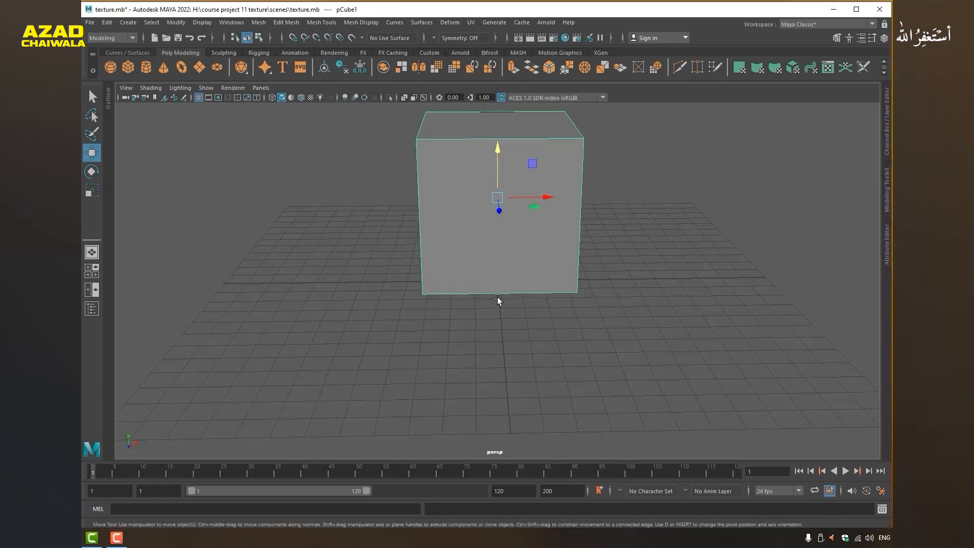
Step: Assign a new Lambert material to the cube and show the material's attributes
{"action": "left_click_drag", "start_coordinate": [497, 300], "coordinate": [471, 326], "text": "alt"}
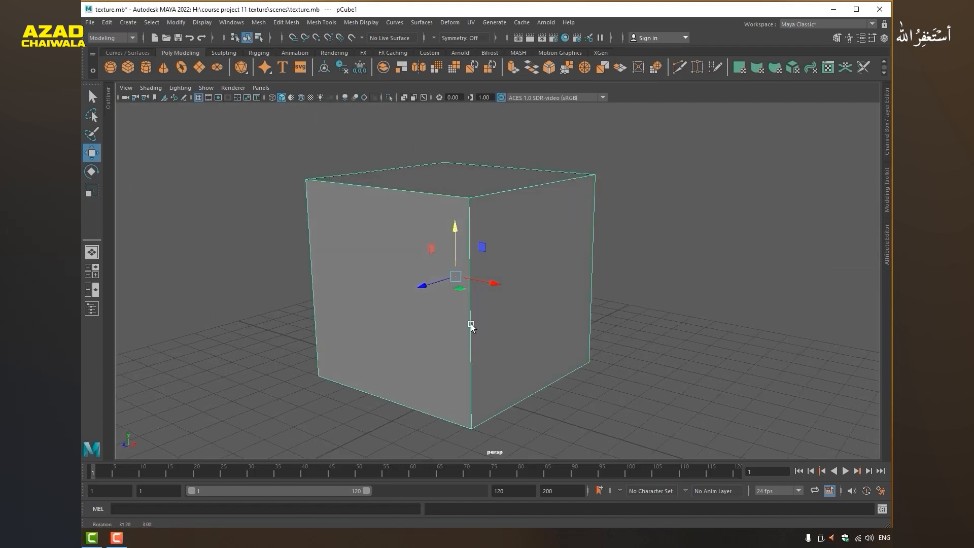
{"action": "right_click_drag", "start_coordinate": [436, 213], "coordinate": [437, 474]}
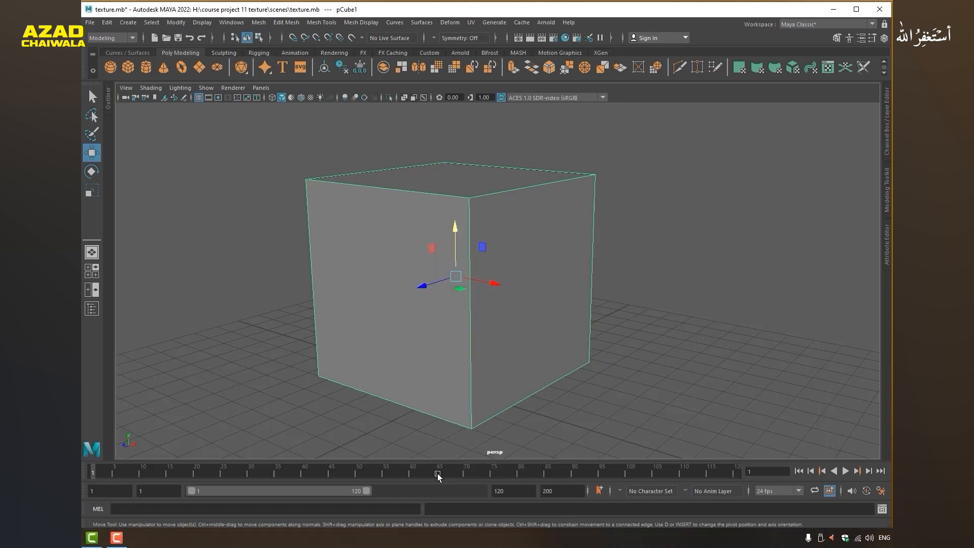
{"action": "left_click_drag", "start_coordinate": [373, 186], "coordinate": [256, 71]}
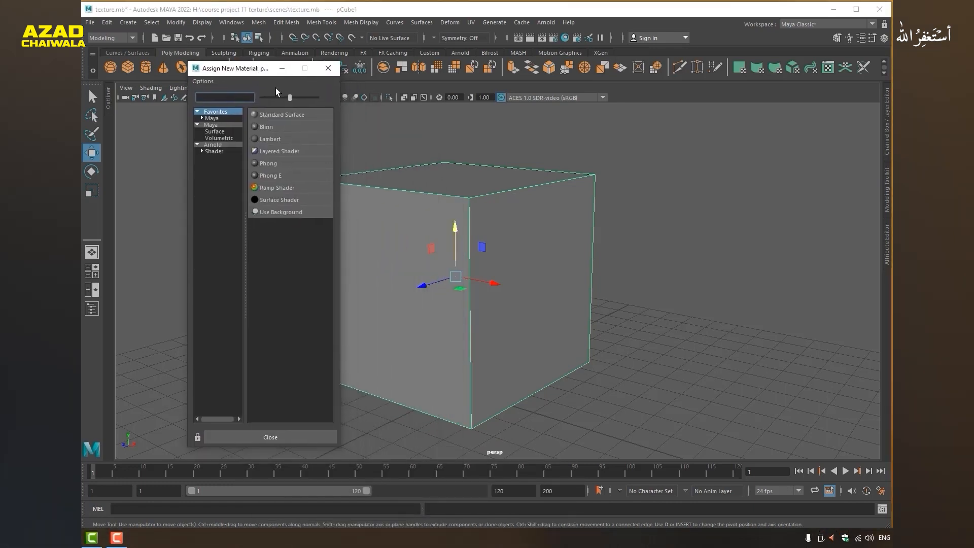
{"action": "left_click", "coordinate": [275, 137]}
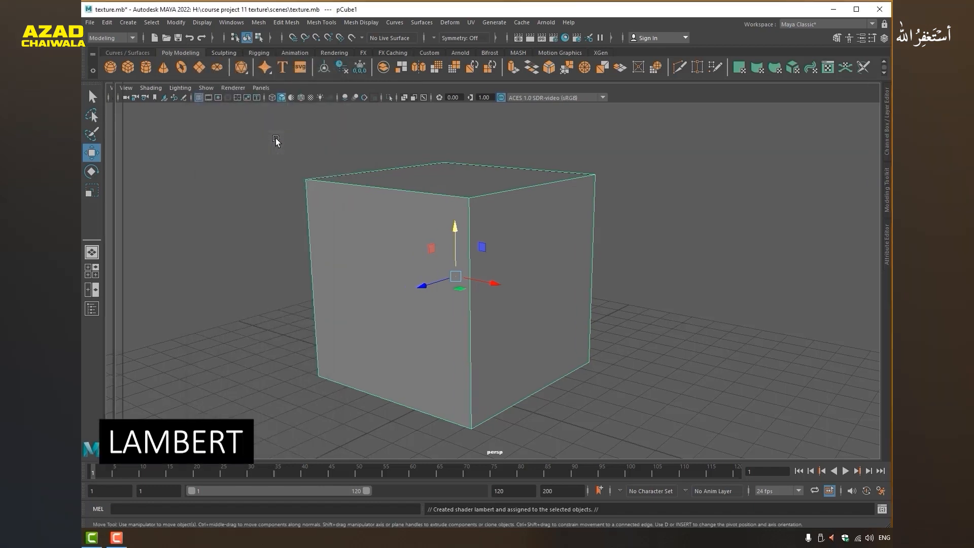
{"action": "left_click", "coordinate": [356, 271]}
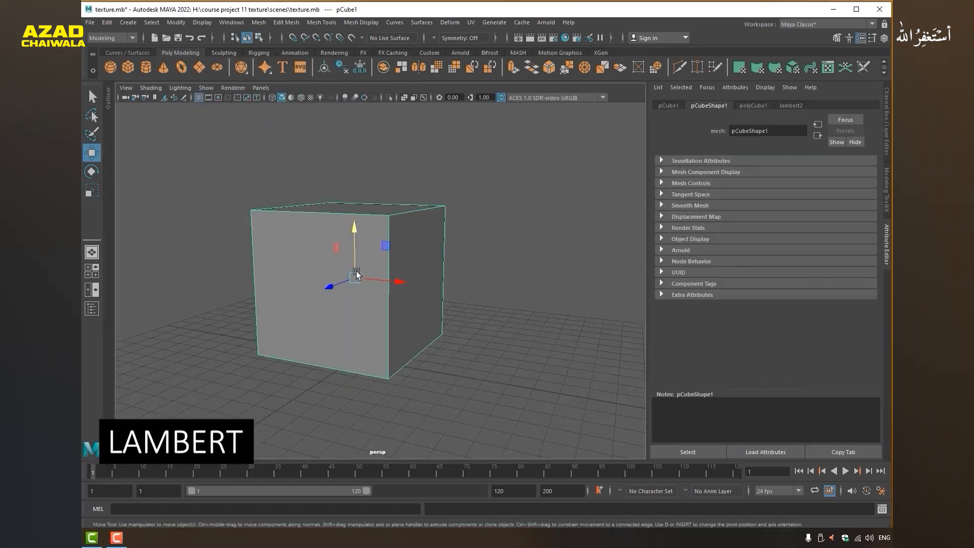
{"action": "scroll", "coordinate": [389, 298], "scroll_direction": "up", "scroll_amount": 4}
{"action": "left_click", "coordinate": [801, 104]}
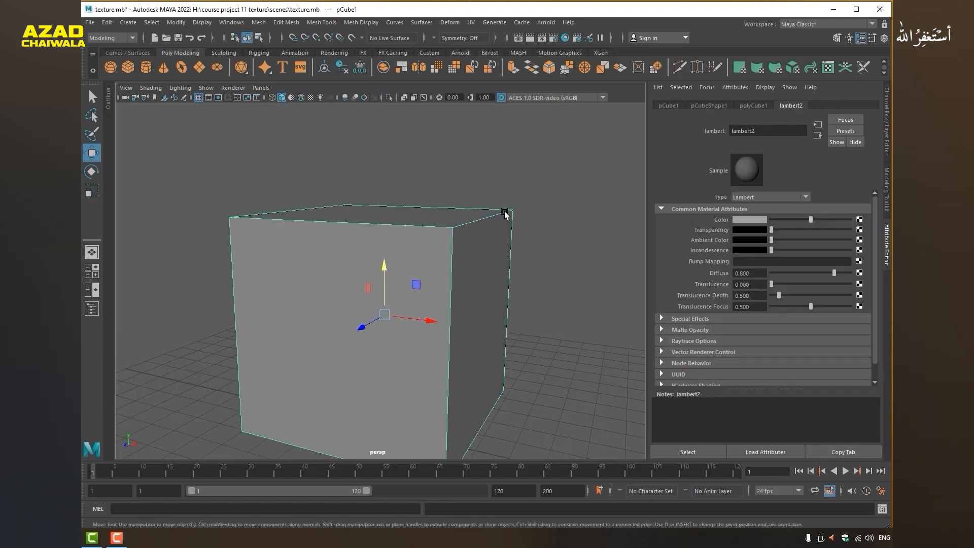
Step: Try red, yellow, cyan and blue as the Lambert material's color, ending with a dark blue
{"action": "scroll", "coordinate": [390, 235], "scroll_direction": "down", "scroll_amount": 4}
{"action": "mouse_move", "coordinate": [442, 217]}
{"action": "left_mouse_down", "text": "alt"}
{"action": "mouse_move", "coordinate": [390, 234]}
{"action": "mouse_move", "coordinate": [391, 212]}
{"action": "mouse_move", "coordinate": [445, 218]}
{"action": "left_mouse_up", "text": "alt"}
{"action": "scroll", "coordinate": [443, 245], "scroll_direction": "up", "scroll_amount": 2}
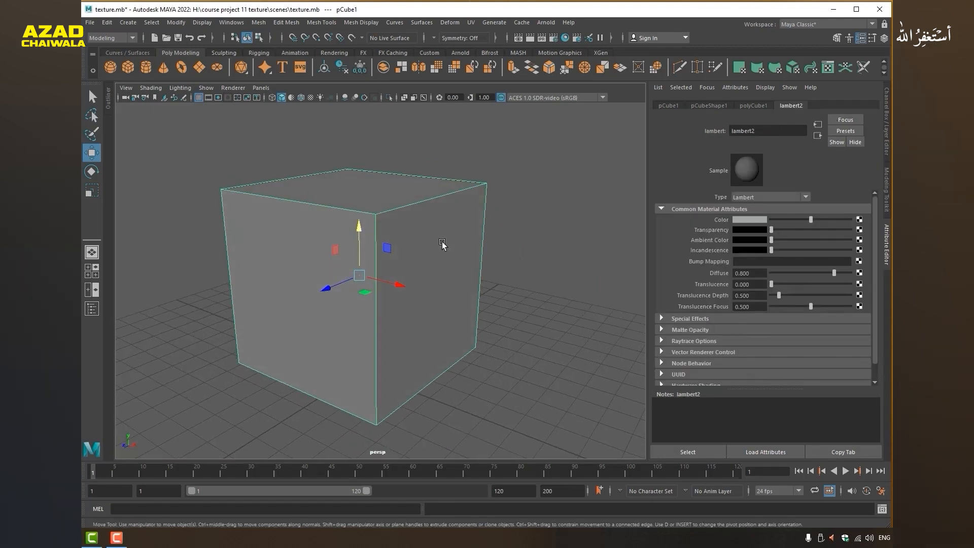
{"action": "scroll", "coordinate": [522, 237], "scroll_direction": "down", "scroll_amount": 1}
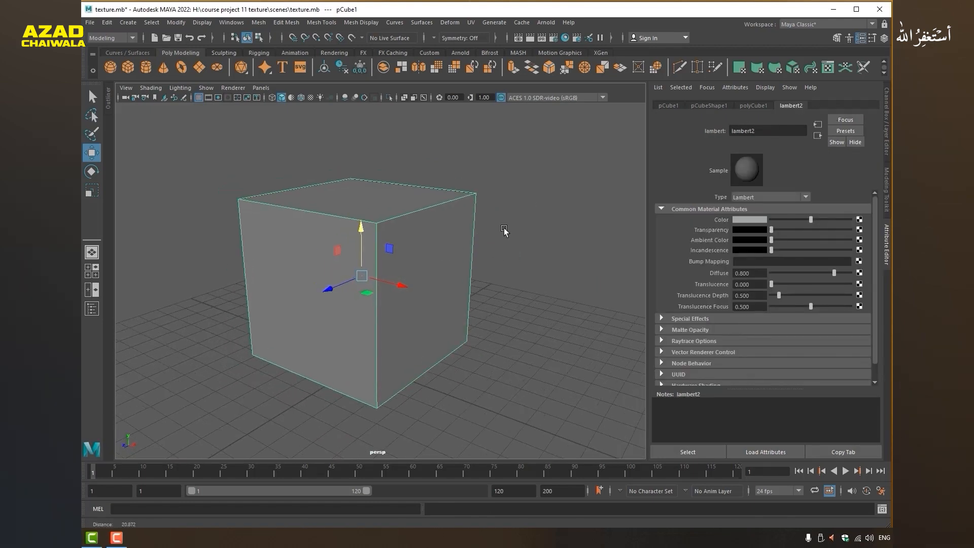
{"action": "left_click", "coordinate": [754, 219]}
{"action": "left_click", "coordinate": [715, 190]}
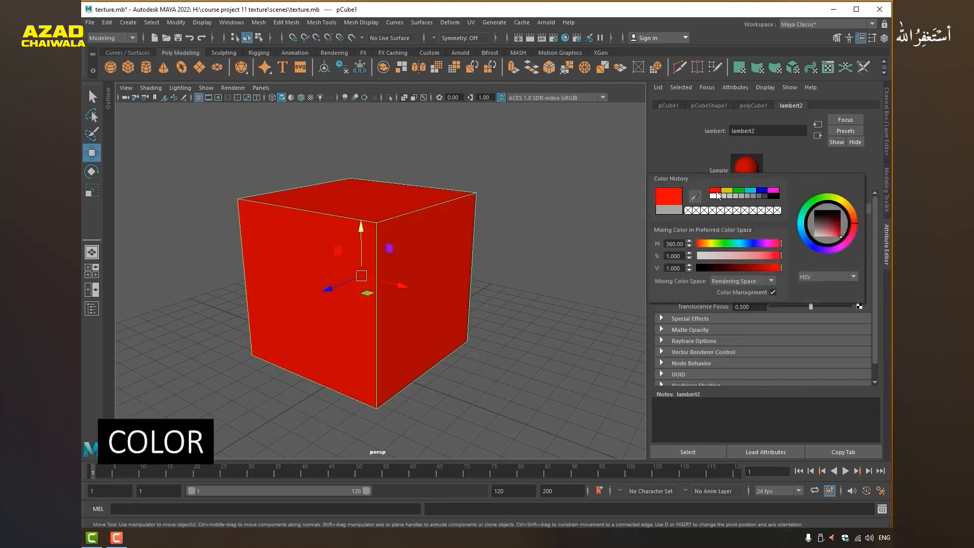
{"action": "left_click", "coordinate": [728, 190]}
{"action": "left_click", "coordinate": [749, 191]}
{"action": "left_click", "coordinate": [762, 190]}
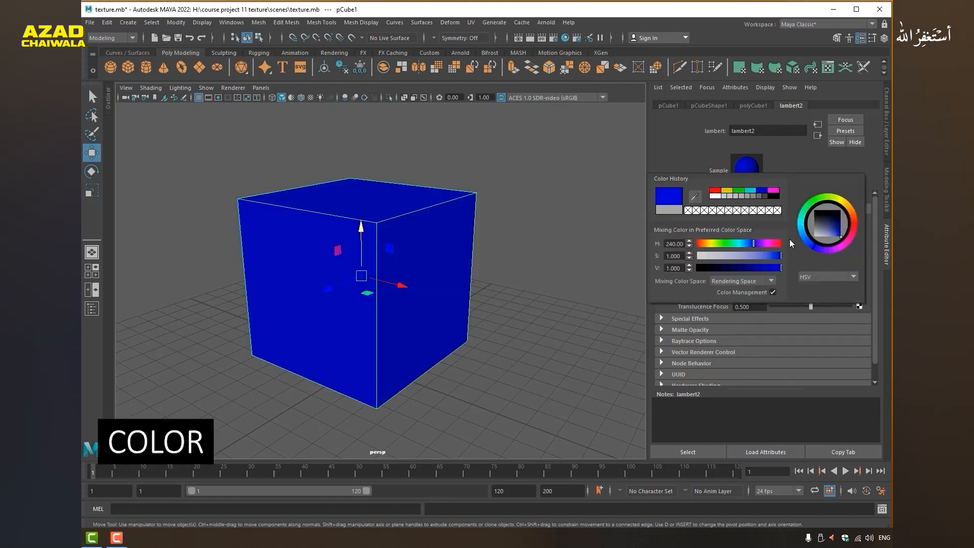
{"action": "left_click", "coordinate": [833, 223]}
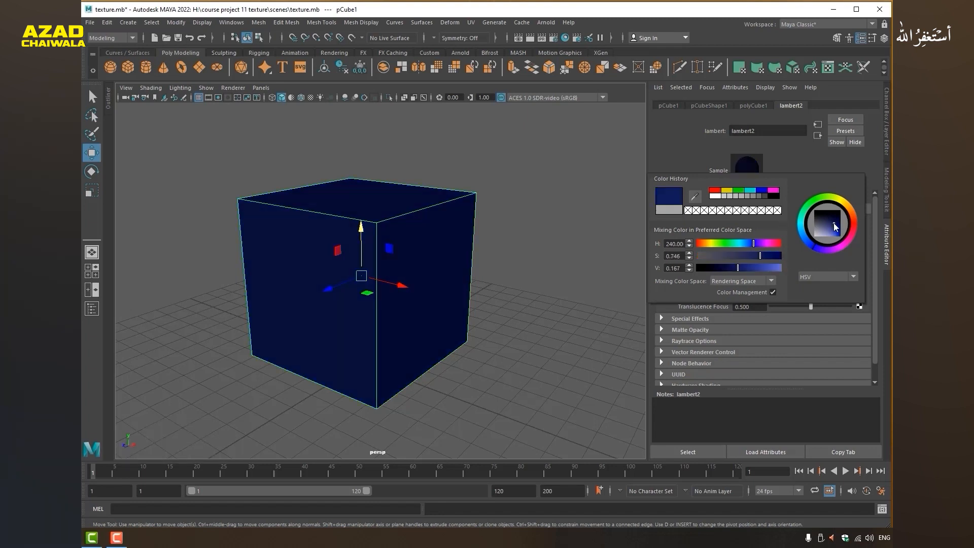
Step: Sample a light grey from the screen as the Lambert color and raise its V value to 1.000
{"action": "left_click", "coordinate": [696, 197]}
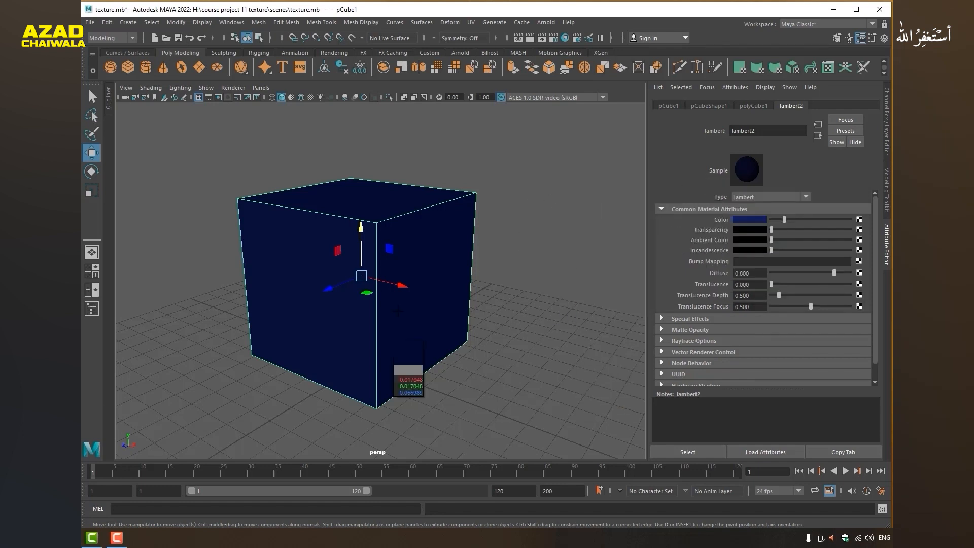
{"action": "left_click", "coordinate": [89, 193]}
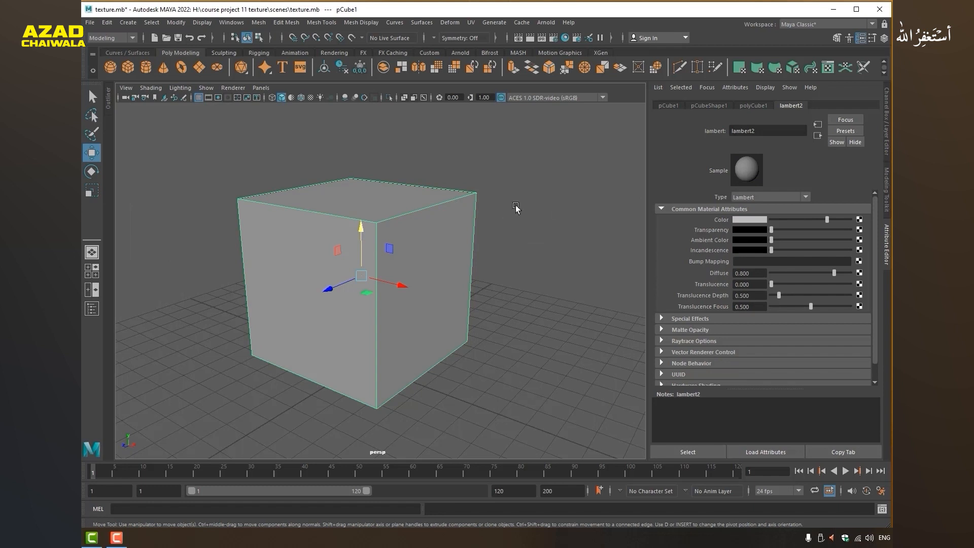
{"action": "left_click", "coordinate": [748, 220]}
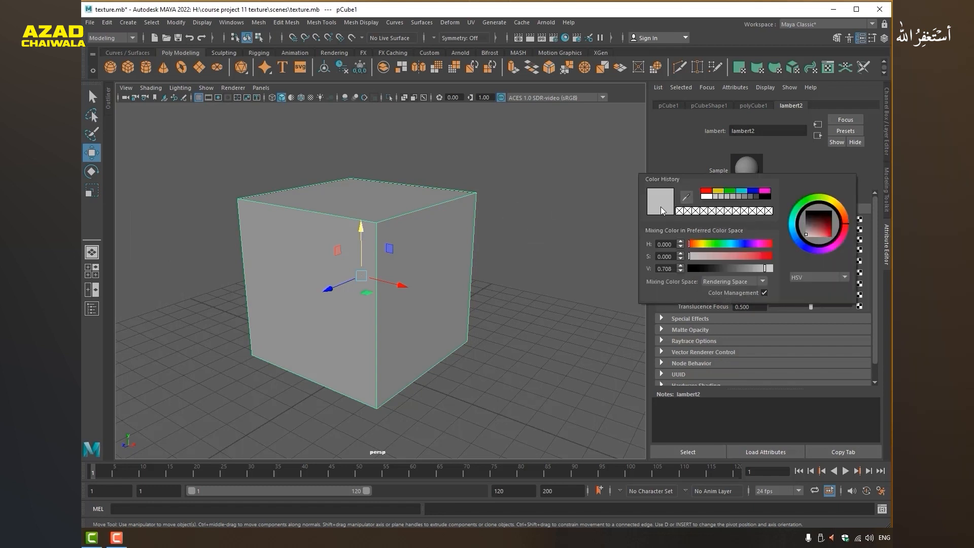
{"action": "left_click", "coordinate": [738, 220]}
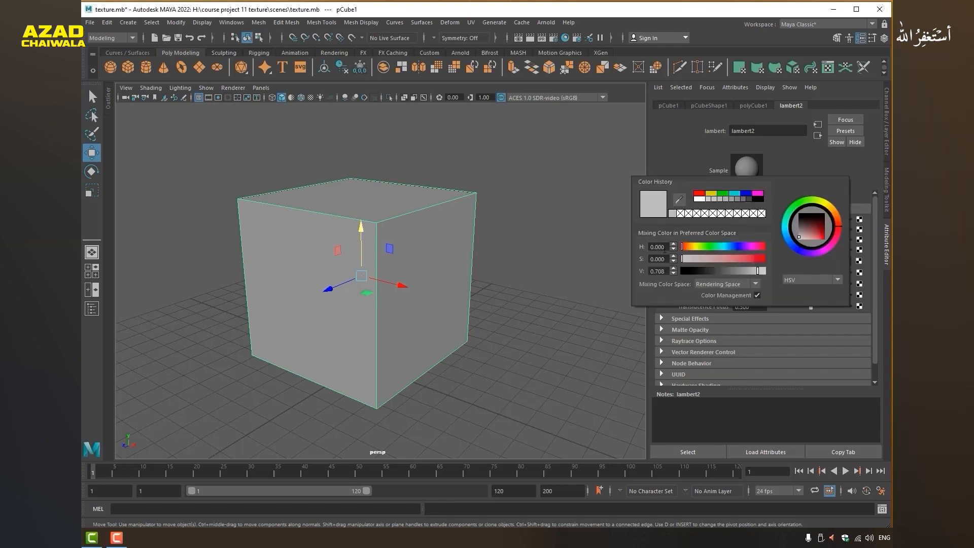
{"action": "left_click_drag", "start_coordinate": [744, 270], "coordinate": [769, 275]}
{"action": "left_click", "coordinate": [796, 281]}
{"action": "left_click", "coordinate": [796, 281]}
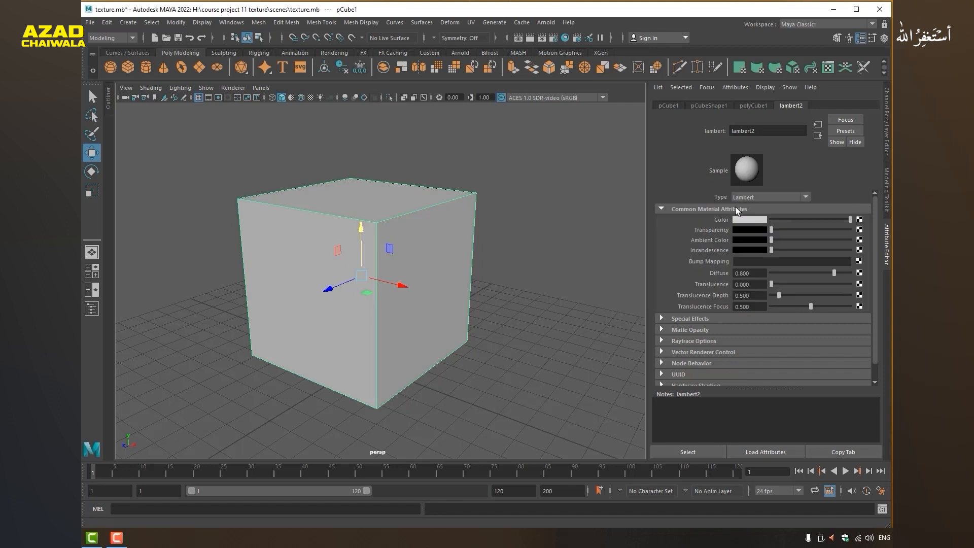
Step: Set the Lambert material's color to yellow and deselect the cube
{"action": "left_click", "coordinate": [744, 221]}
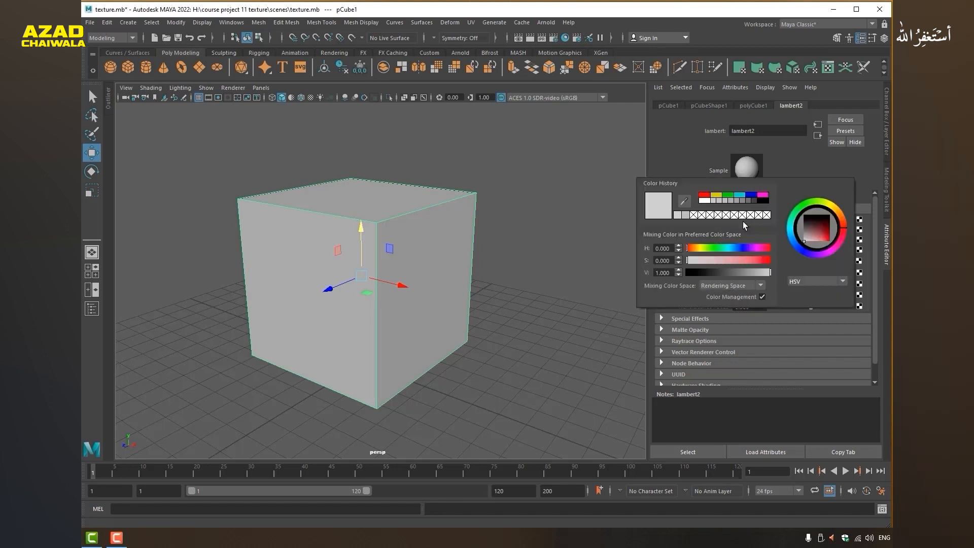
{"action": "left_click", "coordinate": [712, 198]}
{"action": "left_click", "coordinate": [636, 148]}
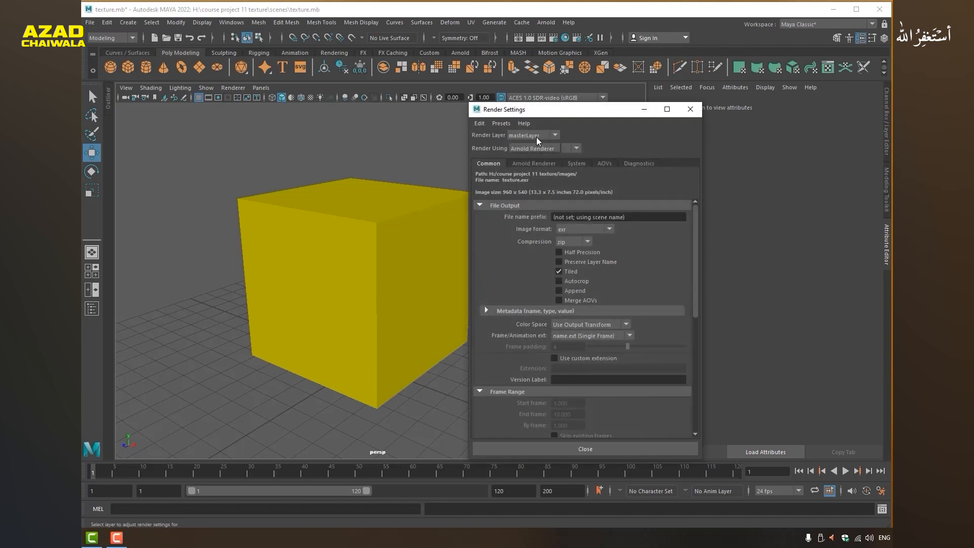
Step: Set the scene to render using Maya Software and close the render settings
{"action": "left_click", "coordinate": [538, 146]}
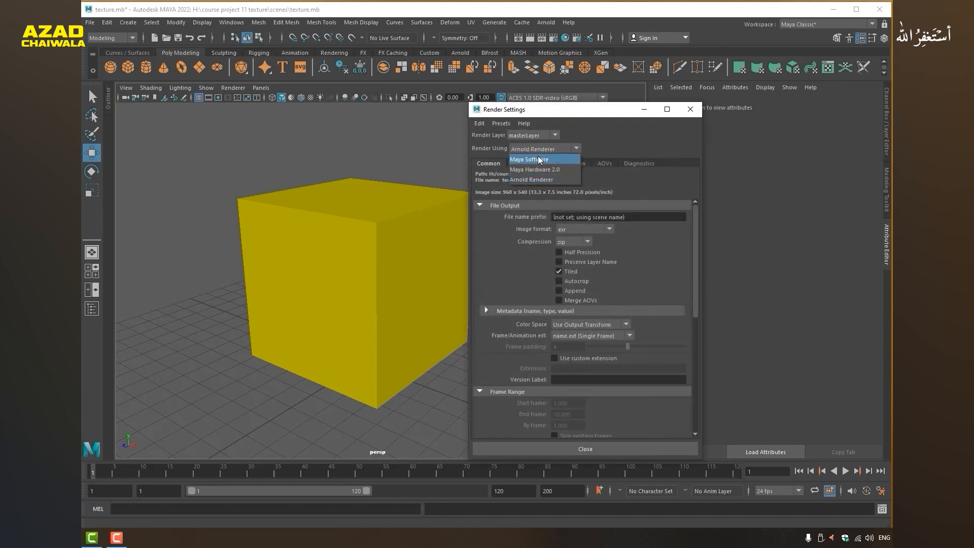
{"action": "left_click", "coordinate": [533, 159]}
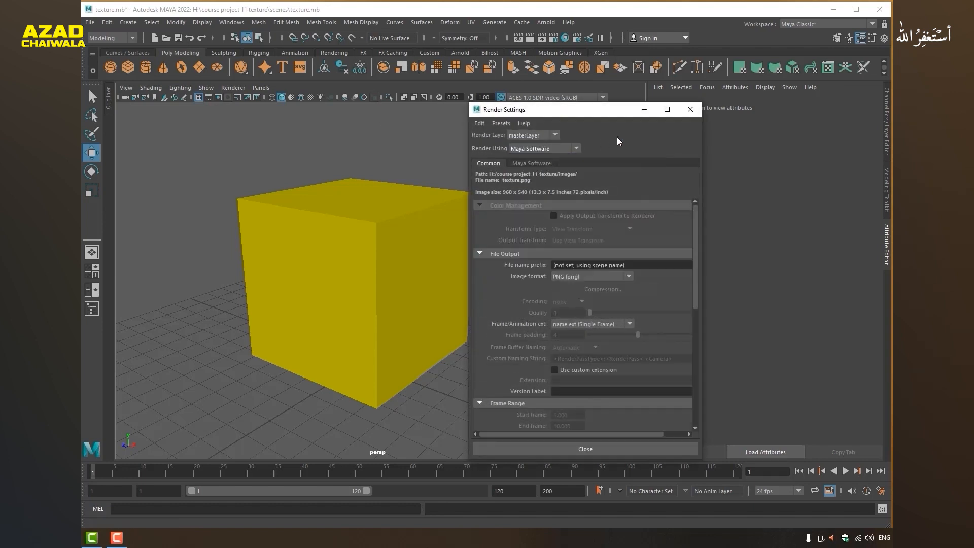
{"action": "left_click", "coordinate": [542, 149]}
{"action": "left_click", "coordinate": [544, 158]}
{"action": "left_click", "coordinate": [690, 109]}
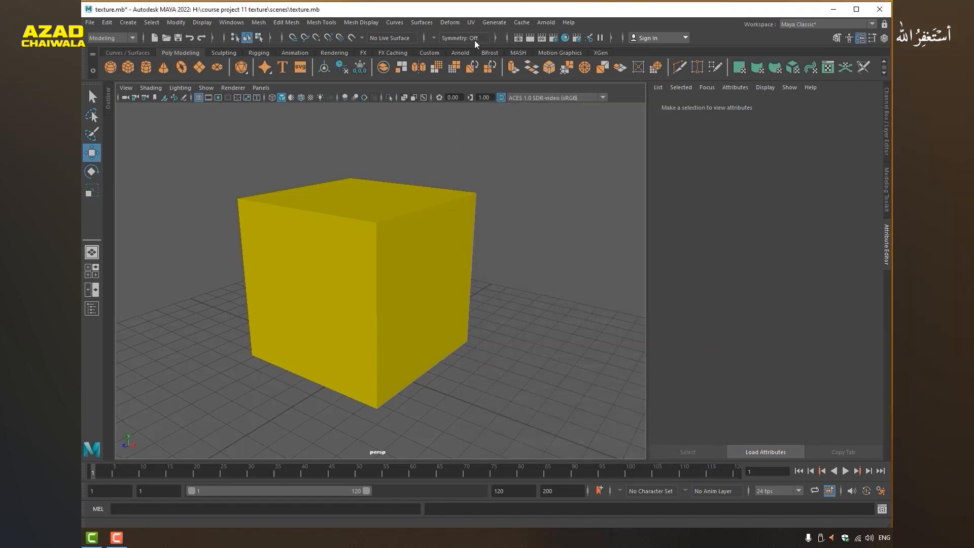
Step: Start an IPR render with the cube selected and mark a tuning region over most of the cube
{"action": "left_click", "coordinate": [541, 39]}
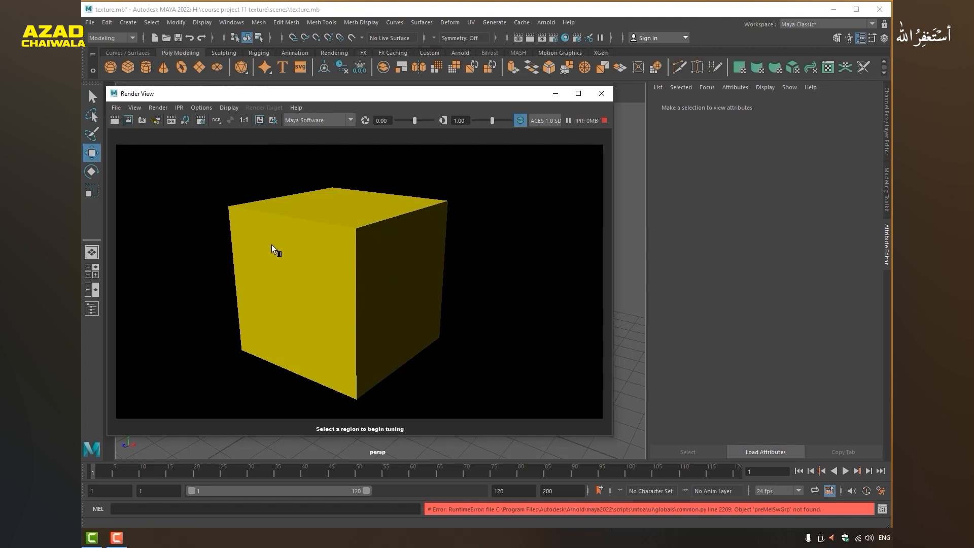
{"action": "left_click_drag", "start_coordinate": [421, 96], "coordinate": [437, 205]}
{"action": "mouse_move", "coordinate": [440, 141]}
{"action": "left_mouse_down"}
{"action": "mouse_move", "coordinate": [438, 228]}
{"action": "mouse_move", "coordinate": [450, 149]}
{"action": "mouse_move", "coordinate": [430, 156]}
{"action": "left_mouse_up"}
{"action": "left_click", "coordinate": [406, 202]}
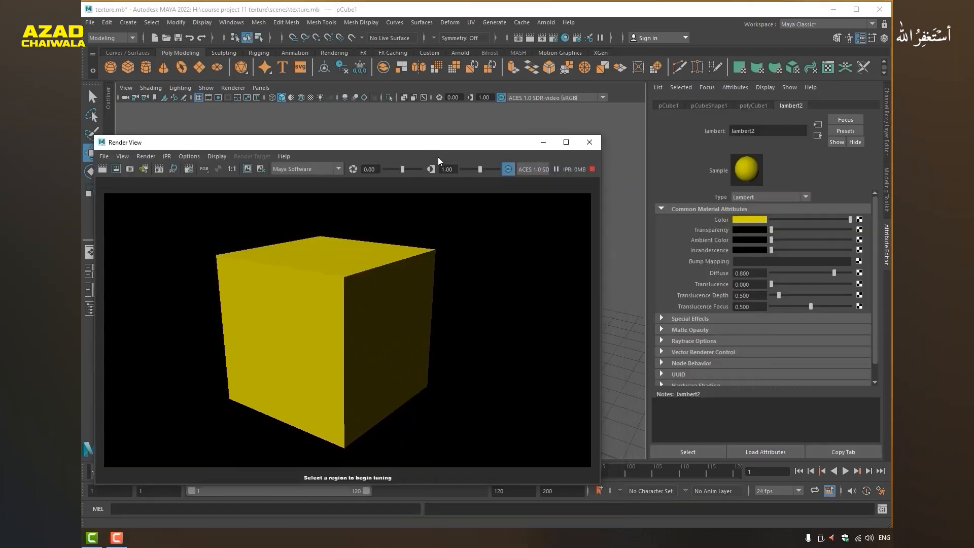
{"action": "left_click", "coordinate": [173, 169]}
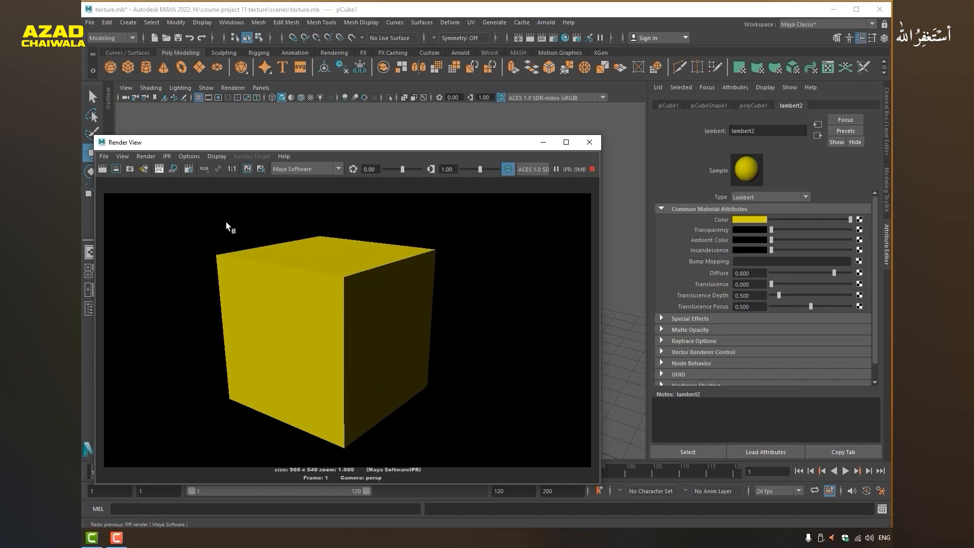
{"action": "left_click_drag", "start_coordinate": [221, 222], "coordinate": [427, 380]}
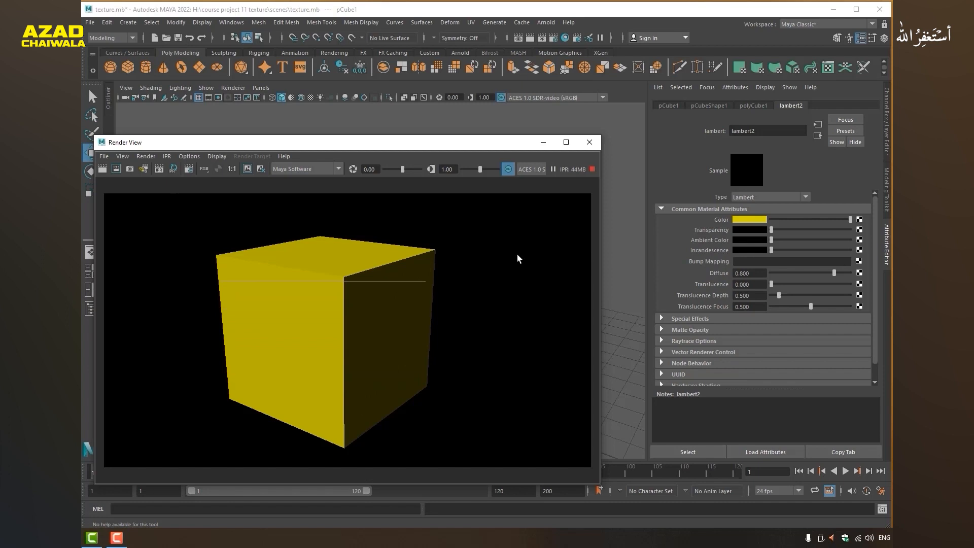
Step: Set the Lambert material's color to red and reposition the render window to view the updated region
{"action": "left_click", "coordinate": [748, 219]}
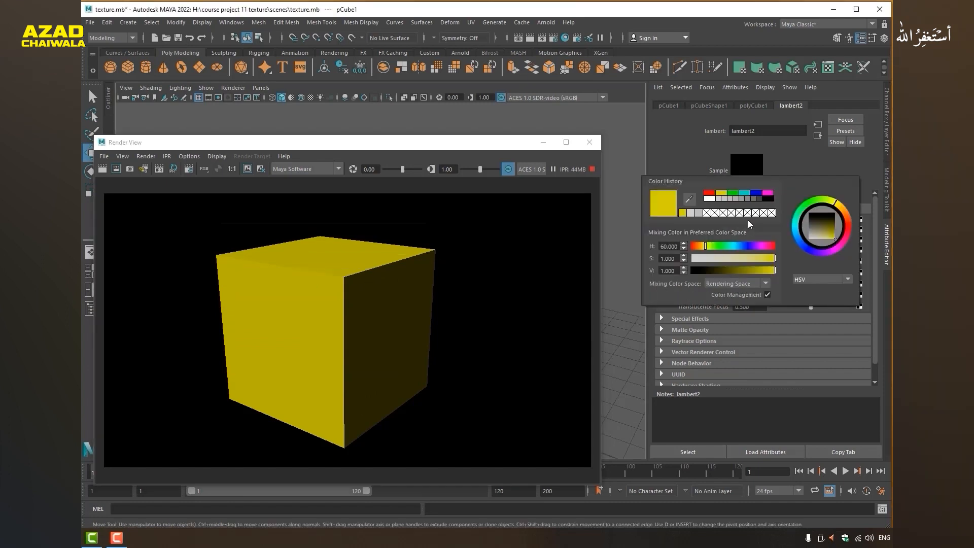
{"action": "left_click", "coordinate": [708, 194]}
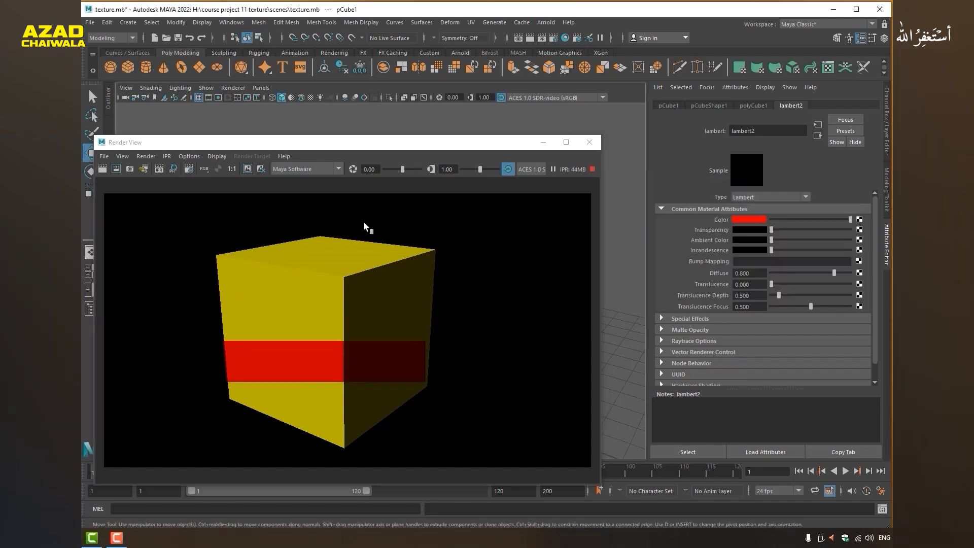
{"action": "left_click_drag", "start_coordinate": [394, 145], "coordinate": [392, 162]}
{"action": "left_click_drag", "start_coordinate": [363, 380], "coordinate": [430, 104]}
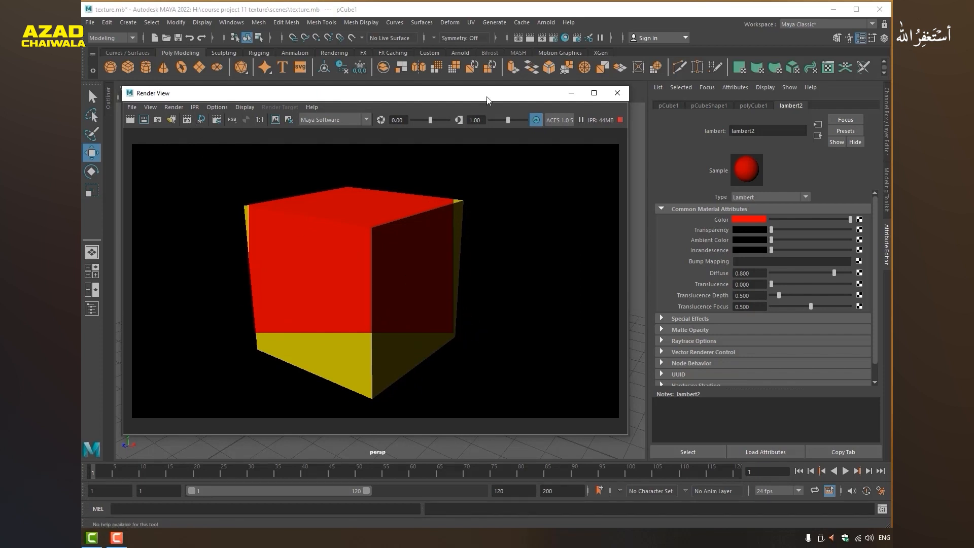
{"action": "left_click_drag", "start_coordinate": [476, 96], "coordinate": [458, 137]}
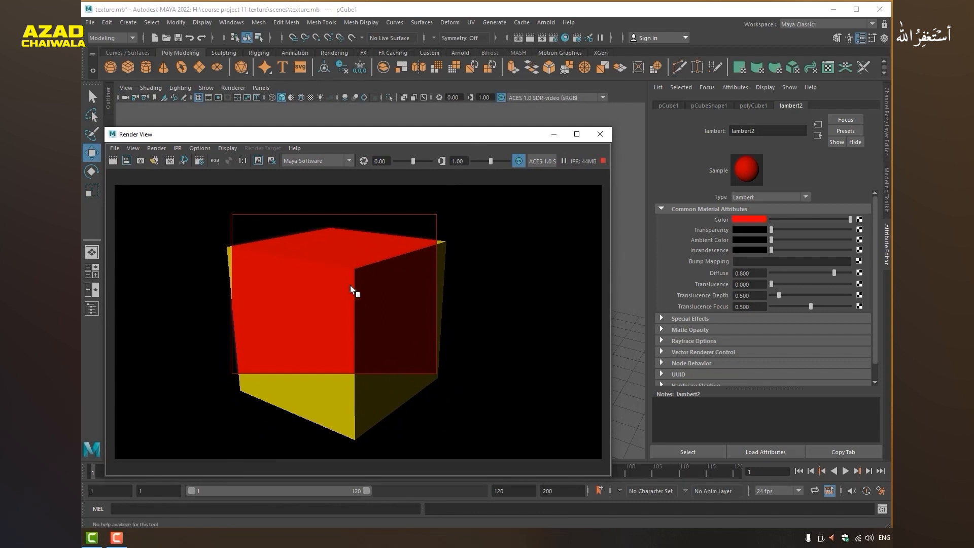
{"action": "mouse_move", "coordinate": [355, 134]}
{"action": "left_mouse_down"}
{"action": "mouse_move", "coordinate": [352, 158]}
{"action": "mouse_move", "coordinate": [372, 131]}
{"action": "left_mouse_up"}
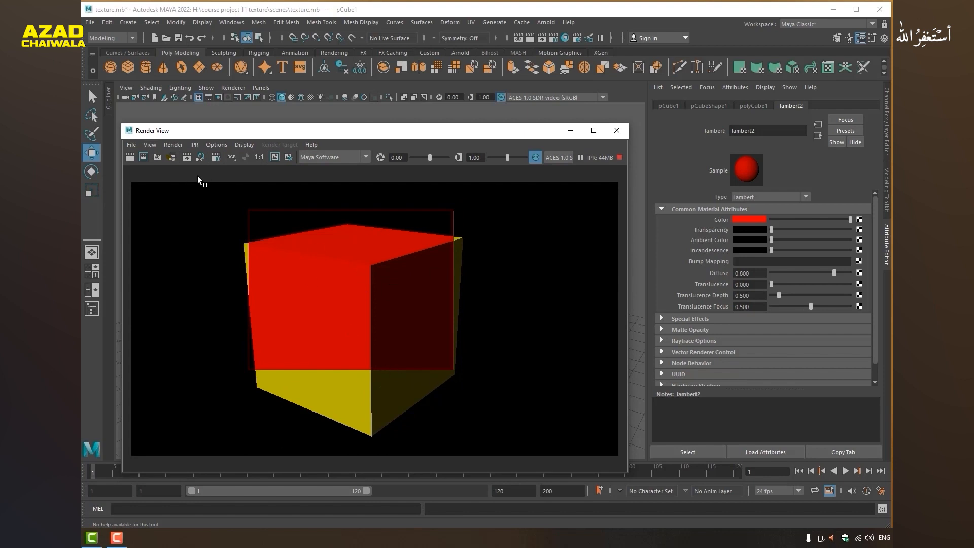
Step: Set the Lambert material's transparency to about halfway and rerun the IPR render with a tuning region over the cube
{"action": "left_click", "coordinate": [184, 158]}
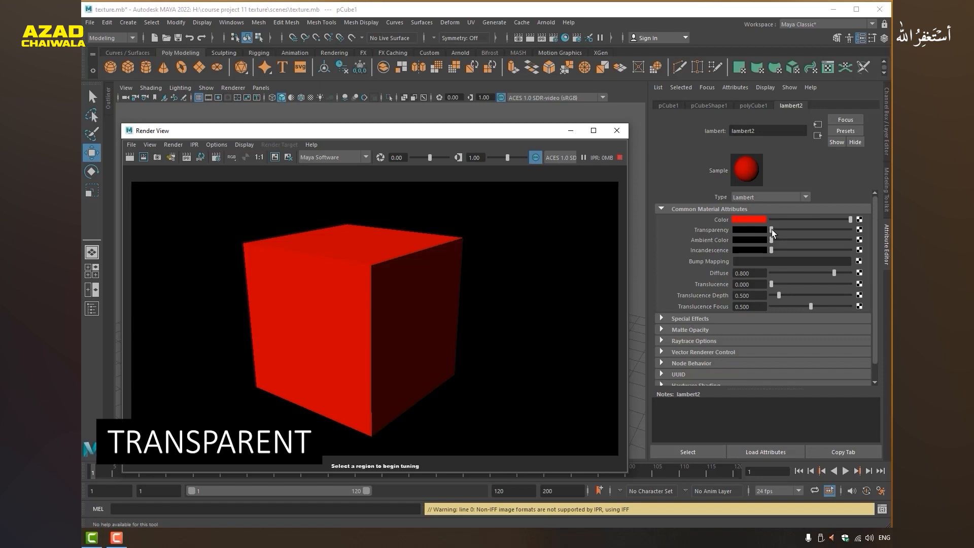
{"action": "left_click_drag", "start_coordinate": [772, 229], "coordinate": [783, 229]}
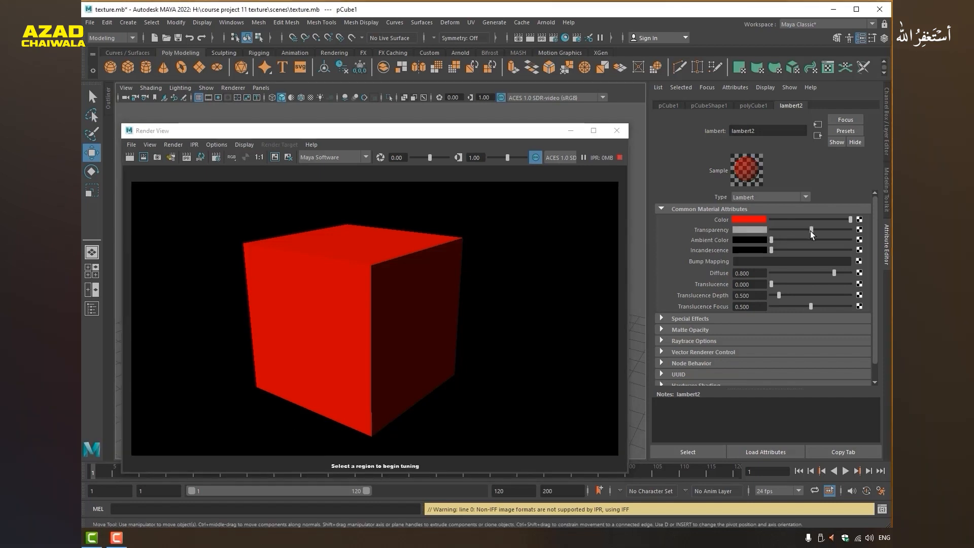
{"action": "left_click", "coordinate": [185, 157]}
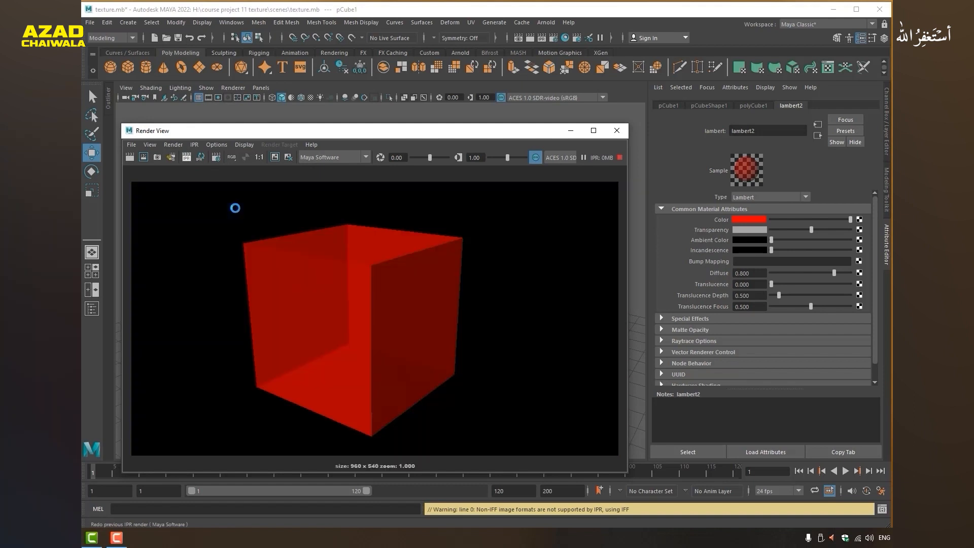
{"action": "left_click_drag", "start_coordinate": [209, 198], "coordinate": [511, 330]}
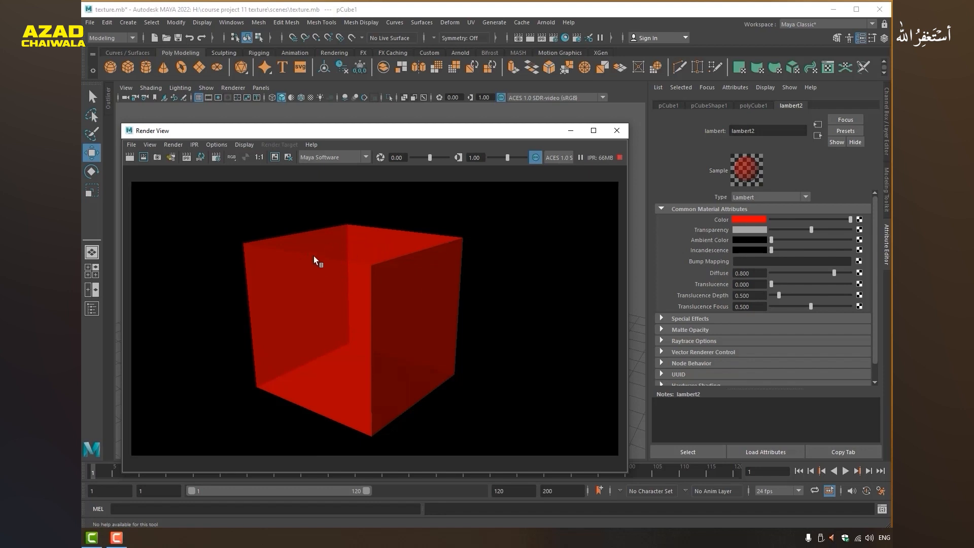
{"action": "left_click_drag", "start_coordinate": [342, 131], "coordinate": [357, 125]}
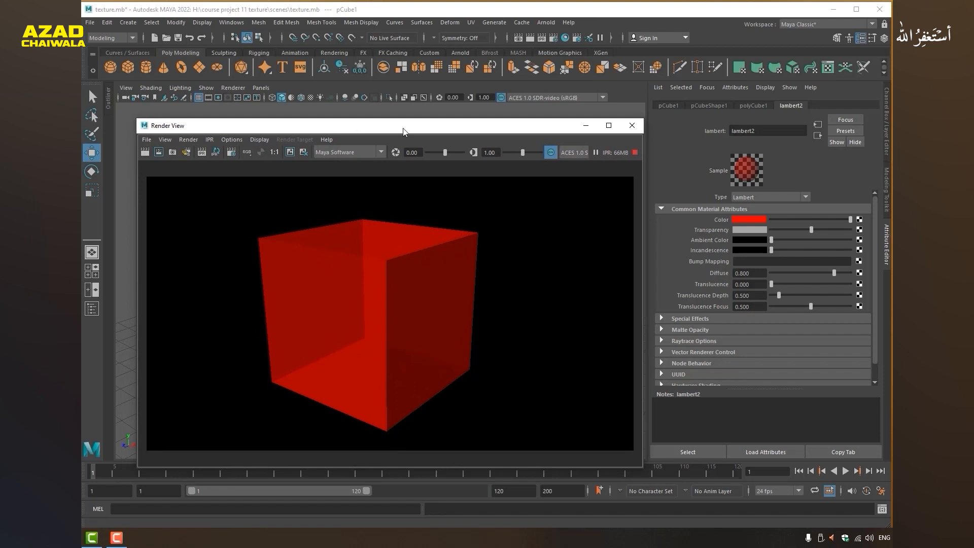
Step: Stop the IPR render, then create a polygon sphere and place it enlarged inside the cube
{"action": "left_click", "coordinate": [635, 152]}
{"action": "left_click", "coordinate": [583, 121]}
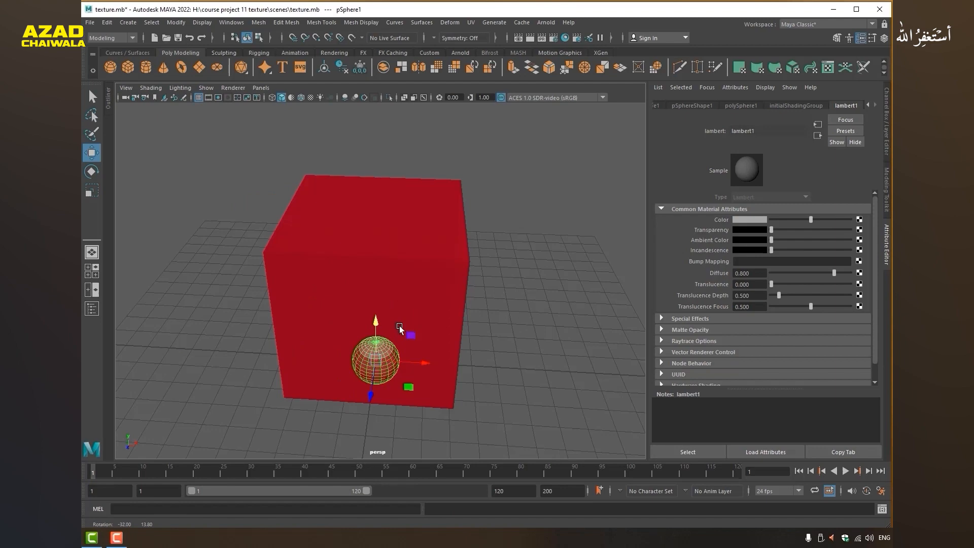
{"action": "left_click_drag", "start_coordinate": [401, 330], "coordinate": [410, 350], "text": "alt"}
{"action": "left_click_drag", "start_coordinate": [415, 391], "coordinate": [292, 334]}
{"action": "left_click_drag", "start_coordinate": [233, 326], "coordinate": [165, 353], "text": "alt"}
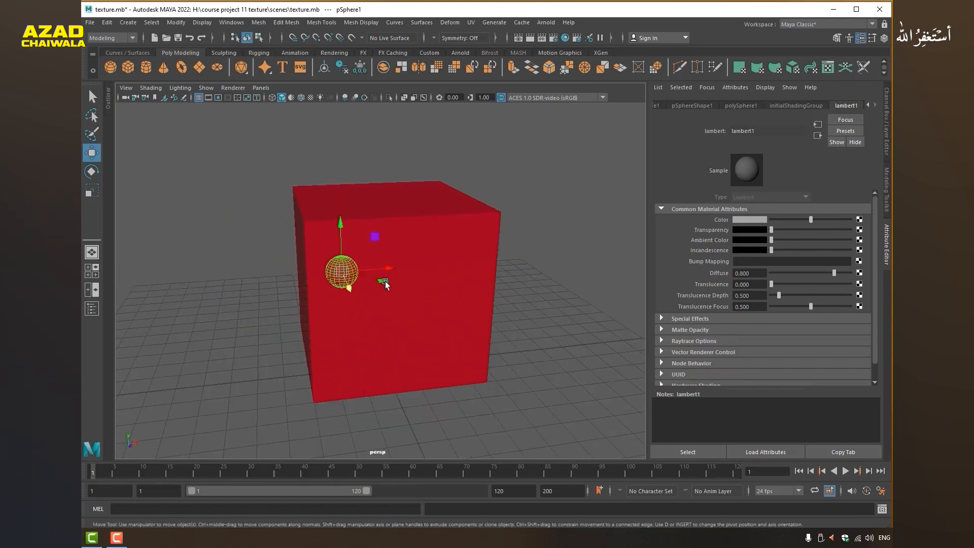
{"action": "left_click_drag", "start_coordinate": [394, 270], "coordinate": [328, 324]}
{"action": "key", "text": "r"}
{"action": "middle_click_drag", "start_coordinate": [148, 422], "coordinate": [174, 442], "text": "alt"}
Step: Rerun the IPR render with a tuning region over the upper part of the cube and sphere, and select the cube
{"action": "key", "text": "alt+Tab"}
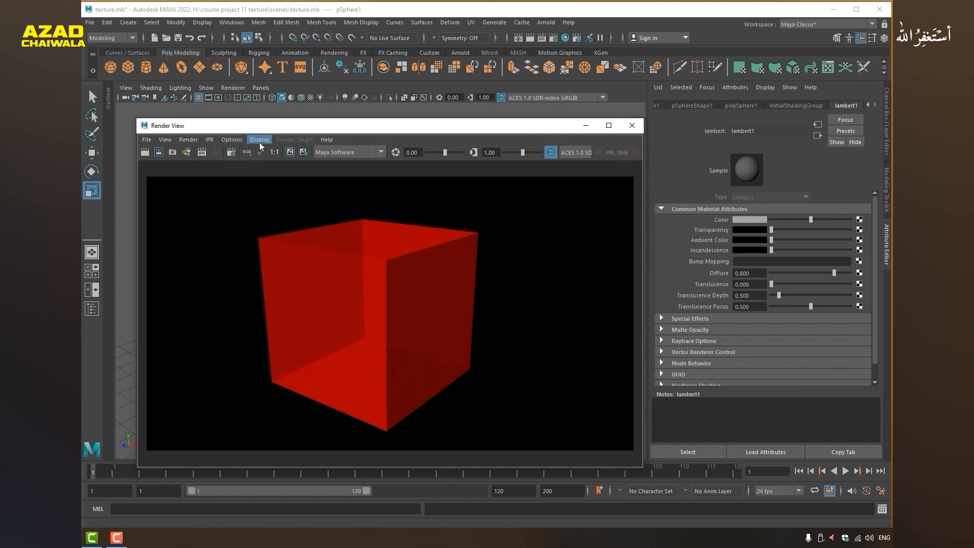
{"action": "left_click", "coordinate": [201, 152]}
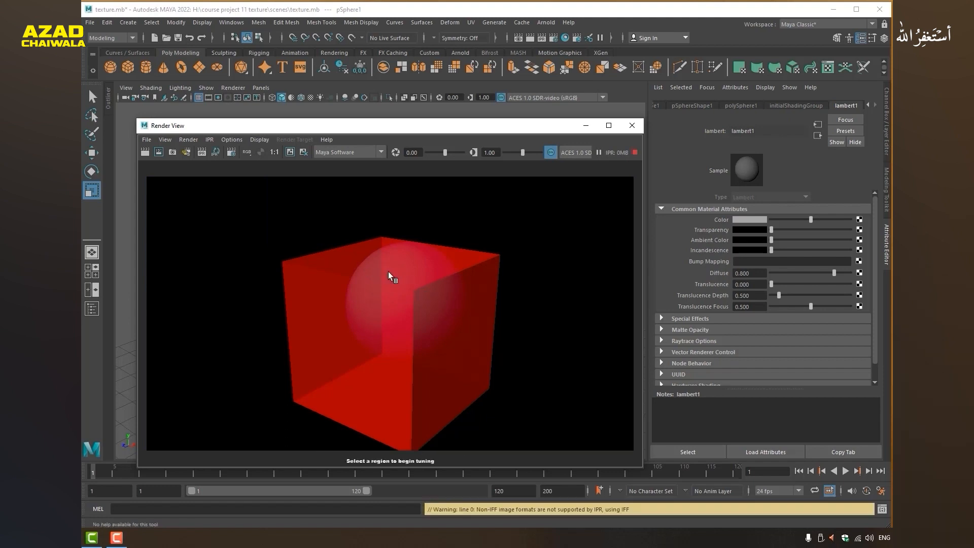
{"action": "left_click_drag", "start_coordinate": [261, 219], "coordinate": [497, 353]}
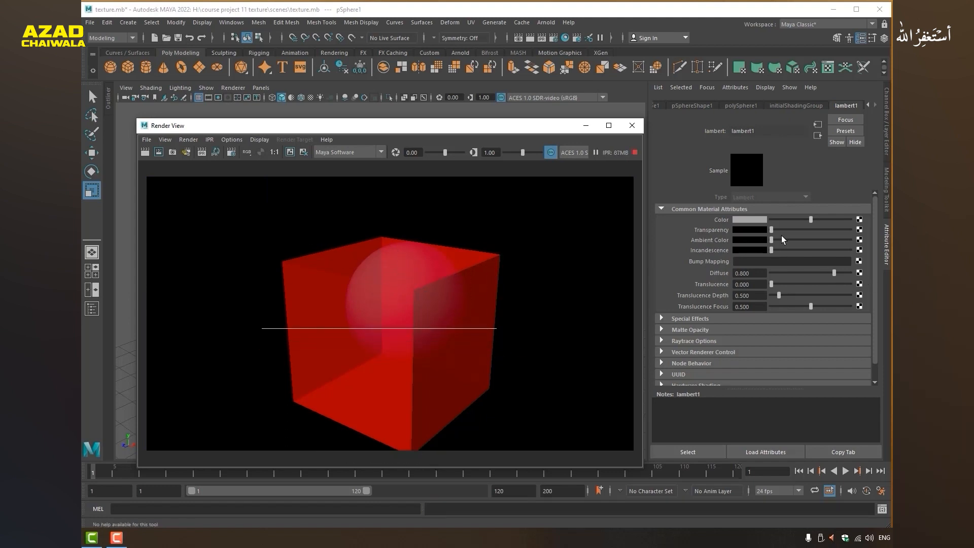
{"action": "left_click_drag", "start_coordinate": [475, 132], "coordinate": [383, 103]}
{"action": "left_click", "coordinate": [313, 222]}
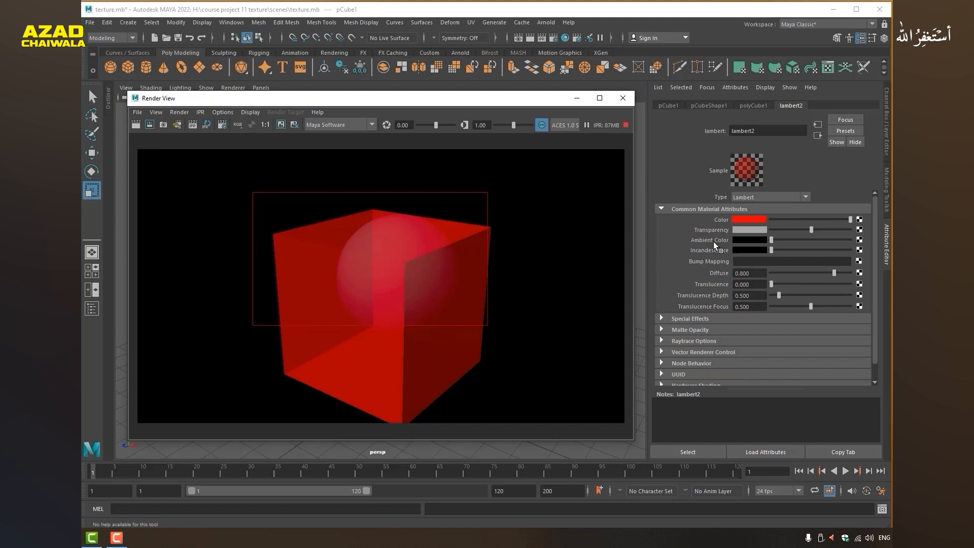
Step: Try a light grey ambient color on the Lambert material and return it to black
{"action": "left_click_drag", "start_coordinate": [772, 239], "coordinate": [804, 236]}
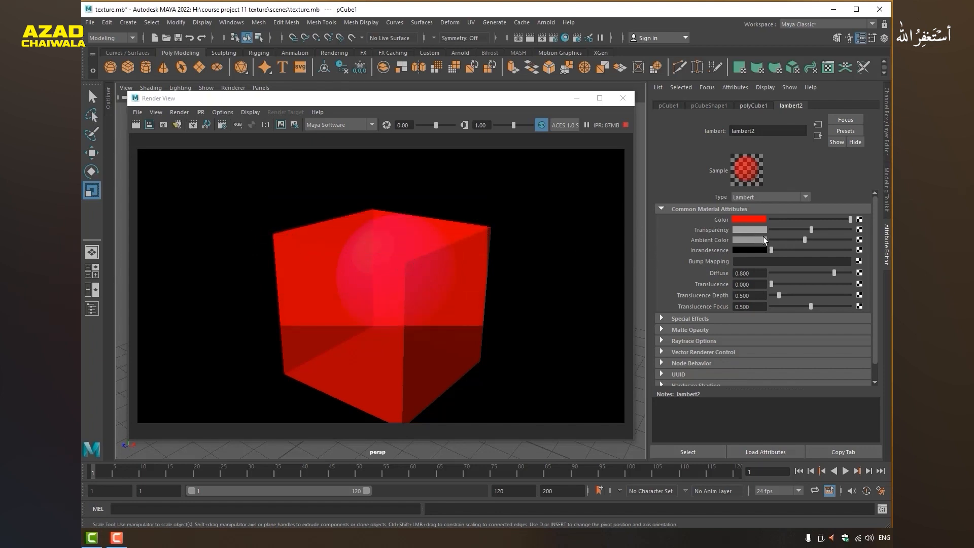
{"action": "left_click_drag", "start_coordinate": [781, 238], "coordinate": [693, 239]}
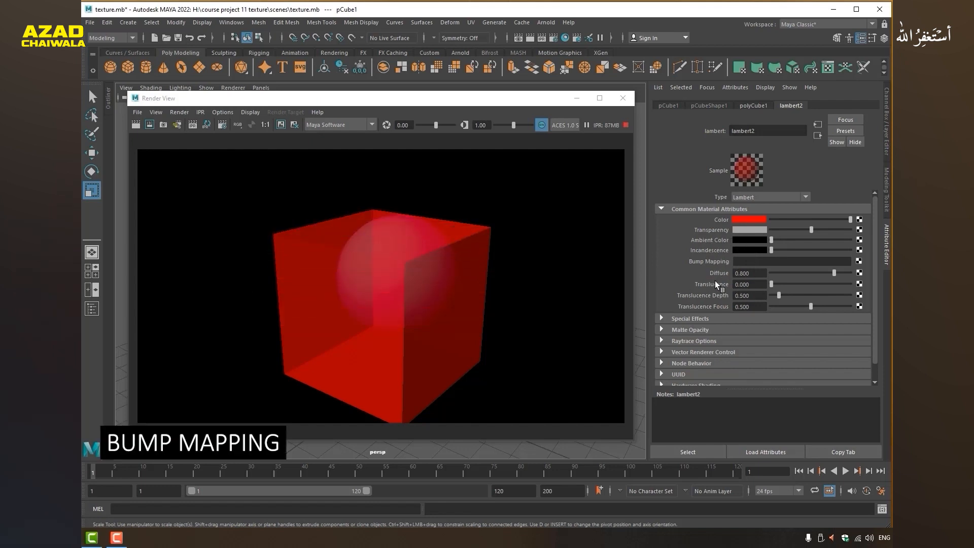
Step: Try a Noise texture as the Lambert material's bump map, then undo it
{"action": "left_click", "coordinate": [860, 263]}
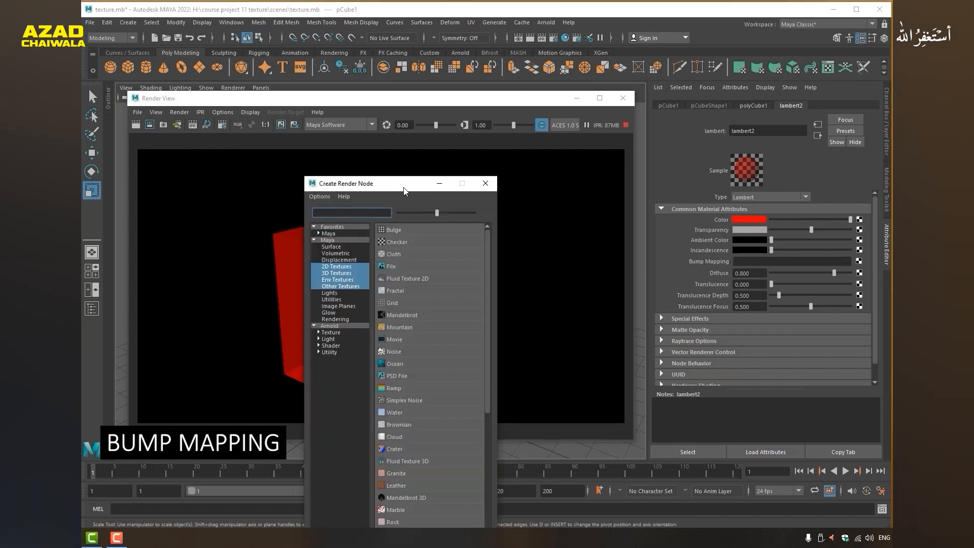
{"action": "left_click_drag", "start_coordinate": [404, 193], "coordinate": [754, 93]}
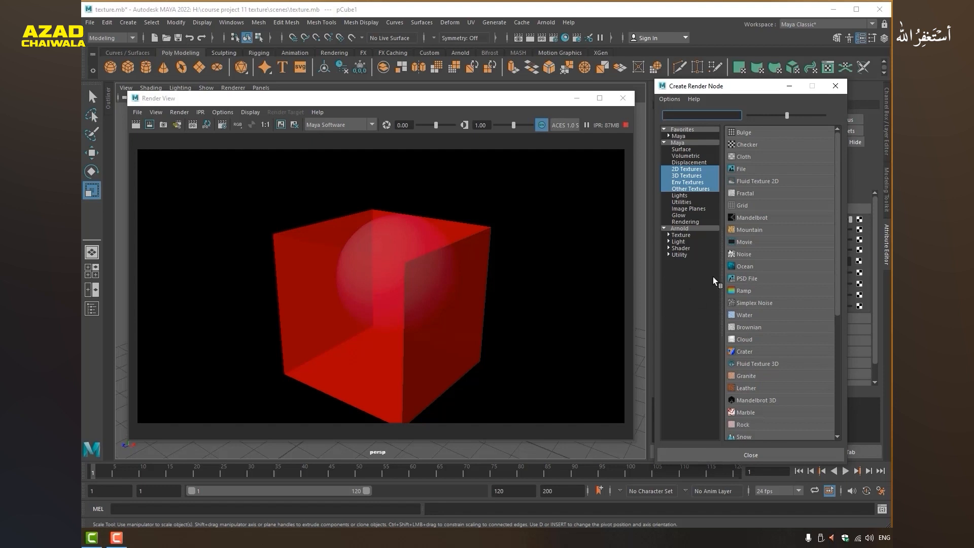
{"action": "left_click", "coordinate": [744, 253]}
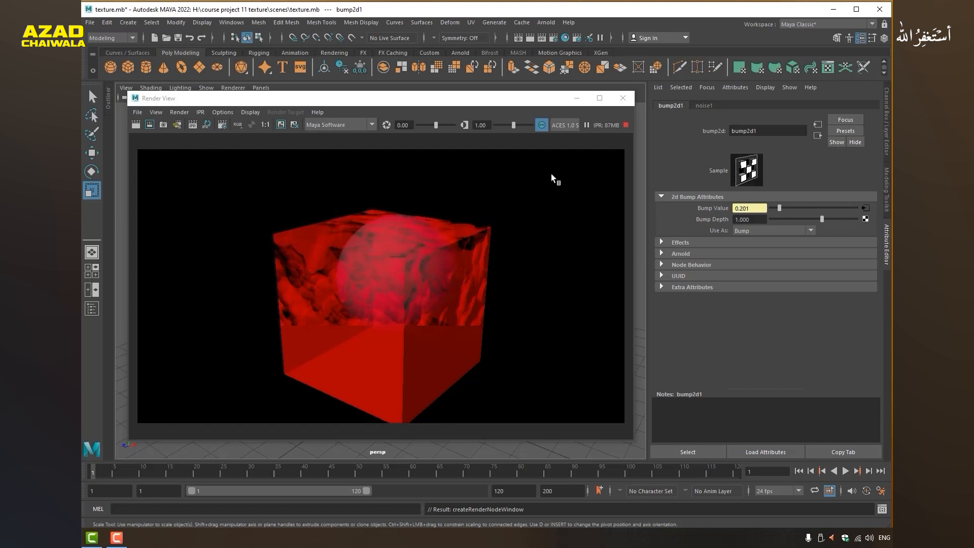
{"action": "key", "text": "ctrl+z"}
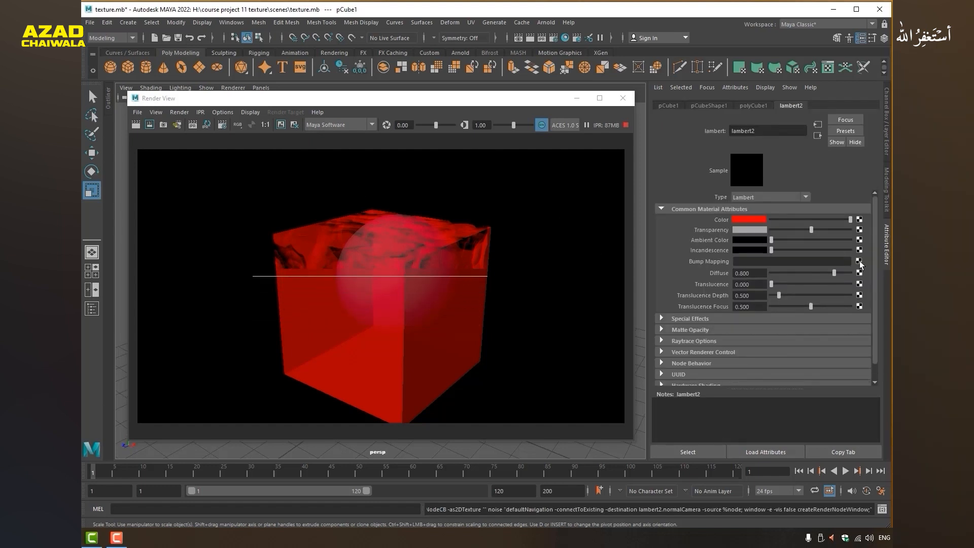
Step: Connect a Cloth texture to the Lambert material's bump mapping
{"action": "left_click", "coordinate": [859, 261]}
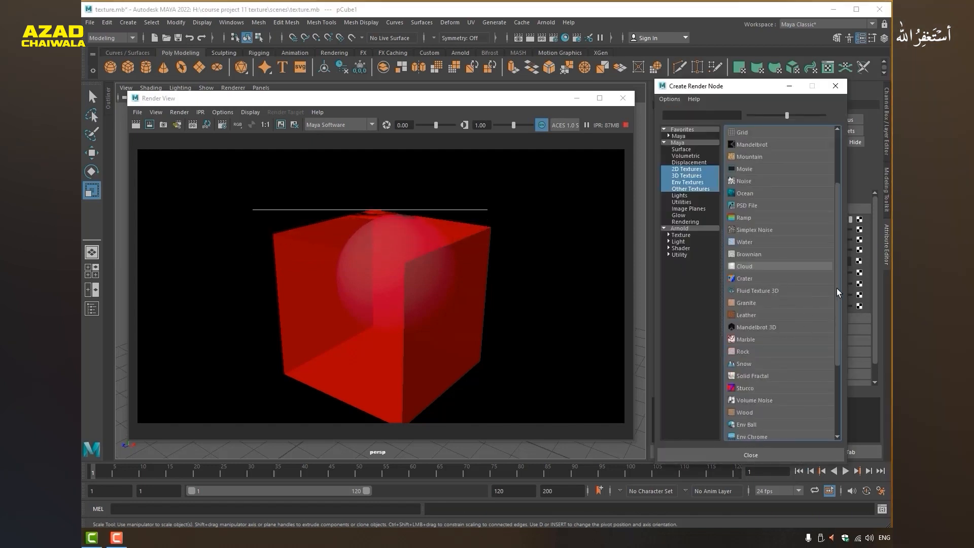
{"action": "scroll", "coordinate": [833, 306], "scroll_direction": "down", "scroll_amount": 3}
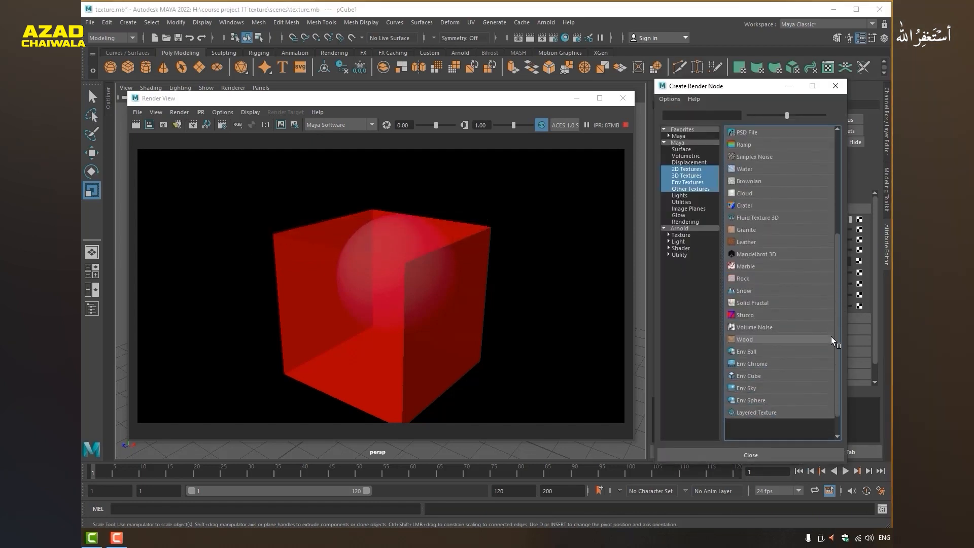
{"action": "scroll", "coordinate": [831, 291], "scroll_direction": "up", "scroll_amount": 3}
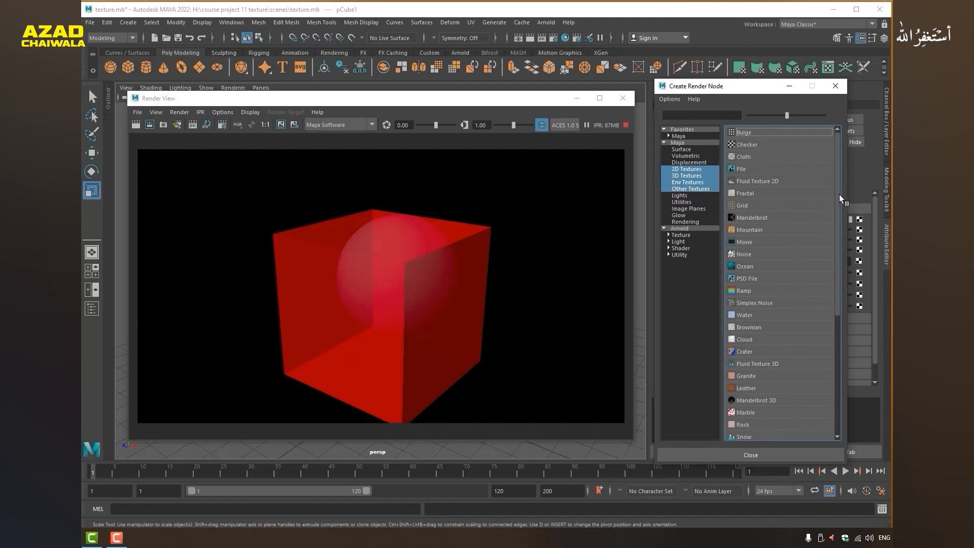
{"action": "left_click", "coordinate": [750, 157]}
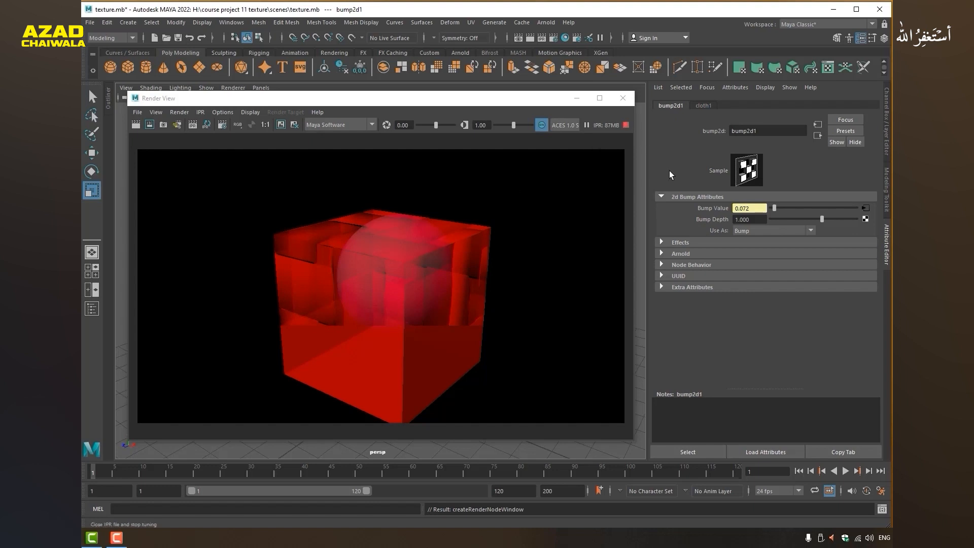
Step: Reselect the cube and change its material type to Blinn
{"action": "left_click", "coordinate": [886, 250]}
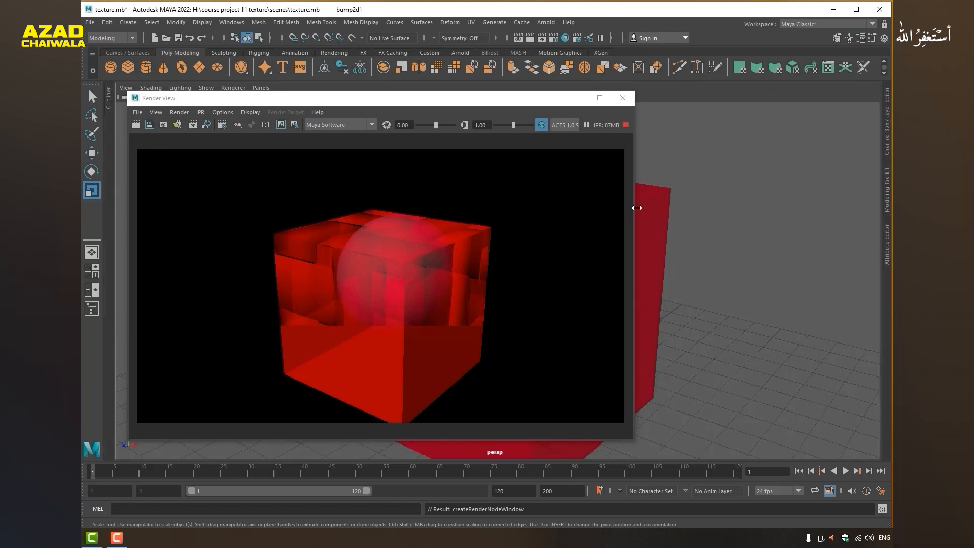
{"action": "left_click", "coordinate": [653, 205]}
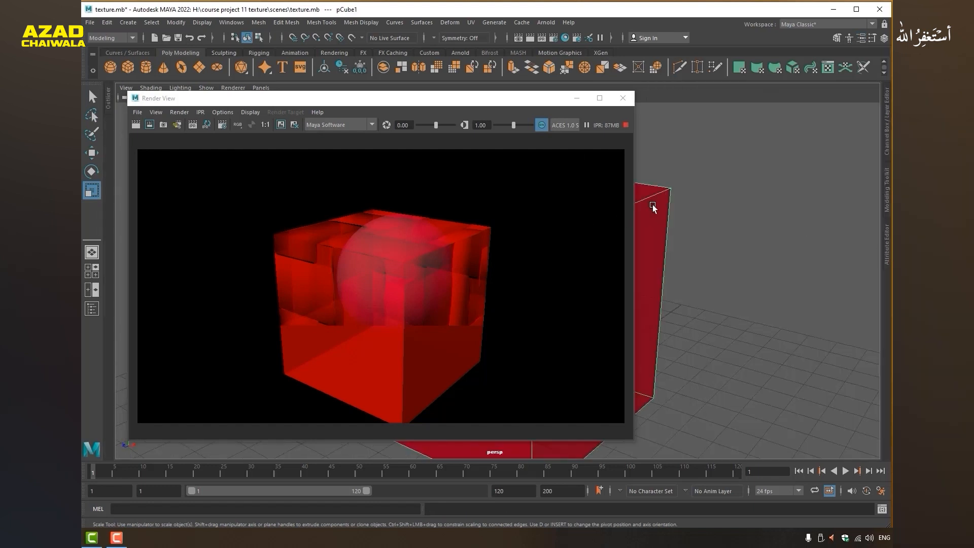
{"action": "left_click", "coordinate": [887, 243]}
{"action": "left_click", "coordinate": [766, 197]}
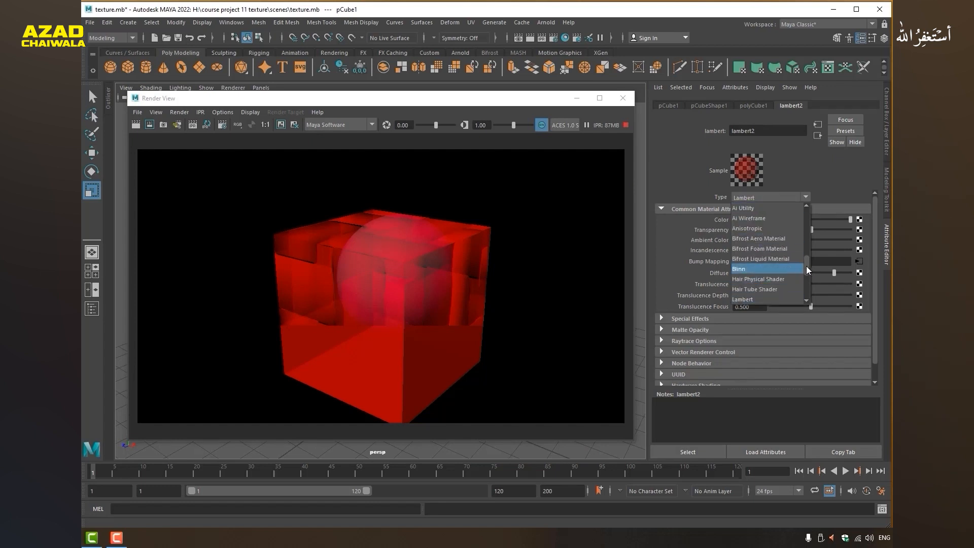
{"action": "double_click", "coordinate": [776, 131]}
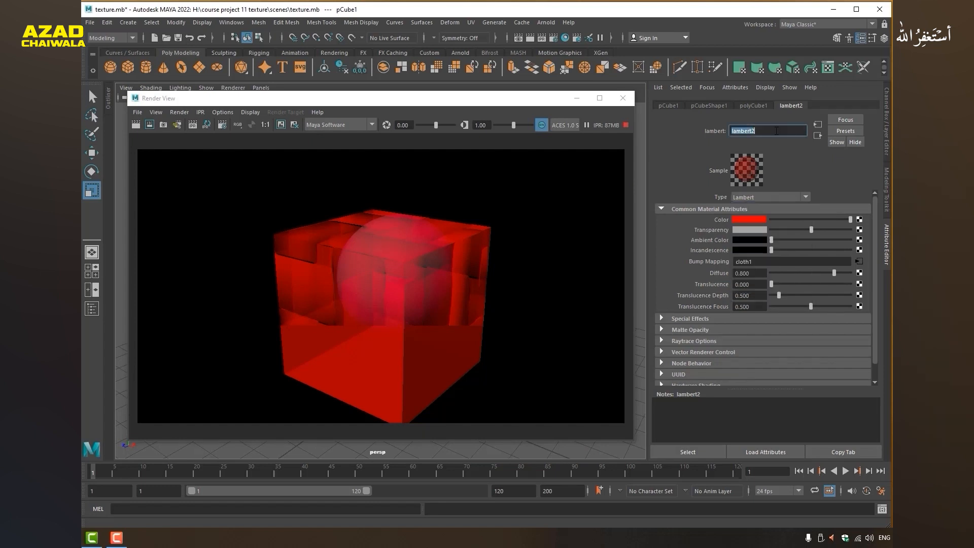
{"action": "left_click", "coordinate": [778, 197]}
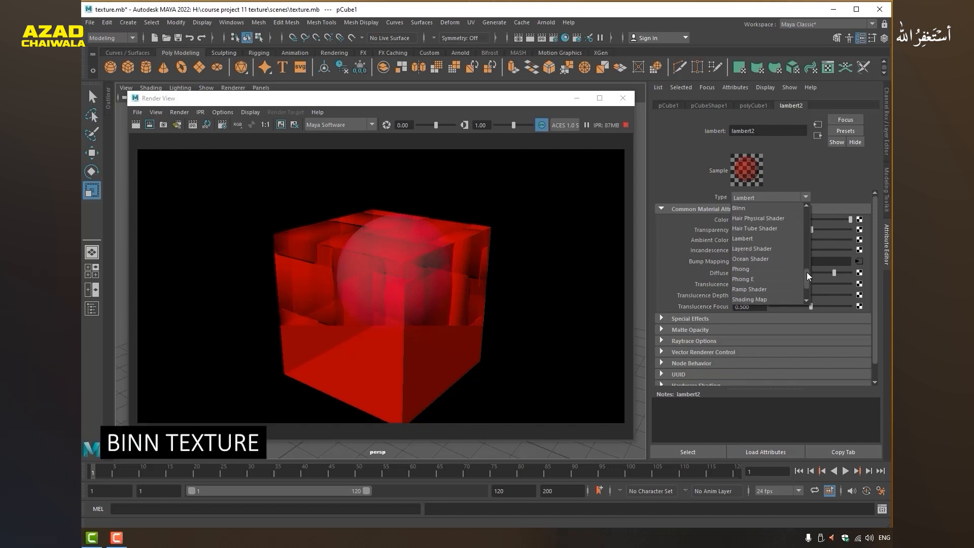
{"action": "scroll", "coordinate": [807, 271], "scroll_direction": "down", "scroll_amount": 1}
{"action": "left_click", "coordinate": [743, 208]}
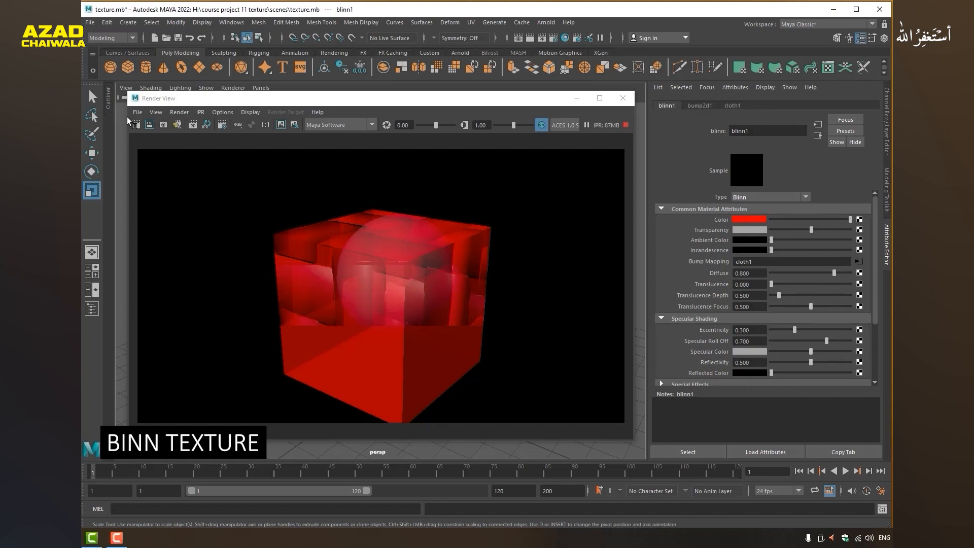
Step: Mark an IPR tuning region covering the whole cube in the render
{"action": "left_click_drag", "start_coordinate": [251, 181], "coordinate": [489, 428]}
{"action": "scroll", "coordinate": [456, 361], "scroll_direction": "down", "scroll_amount": 2}
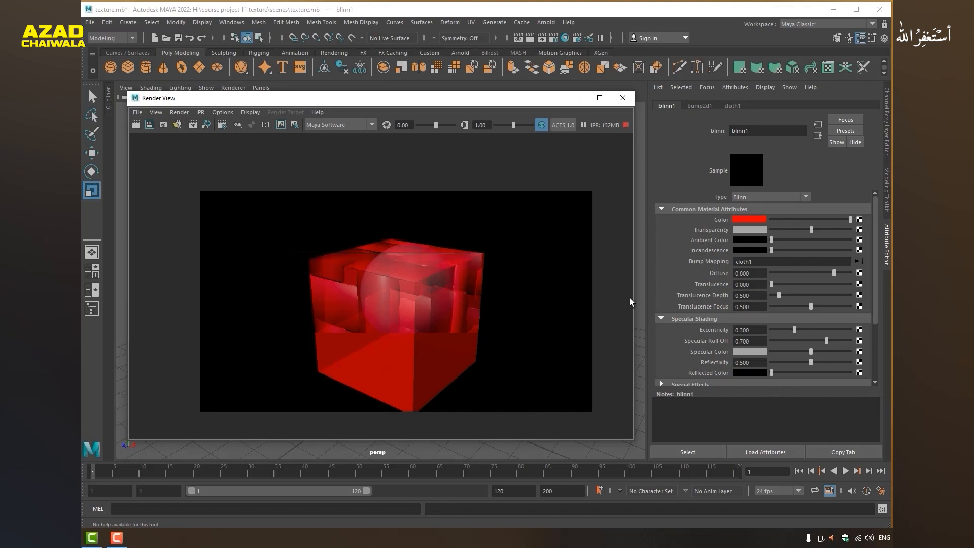
{"action": "scroll", "coordinate": [469, 343], "scroll_direction": "up", "scroll_amount": 1}
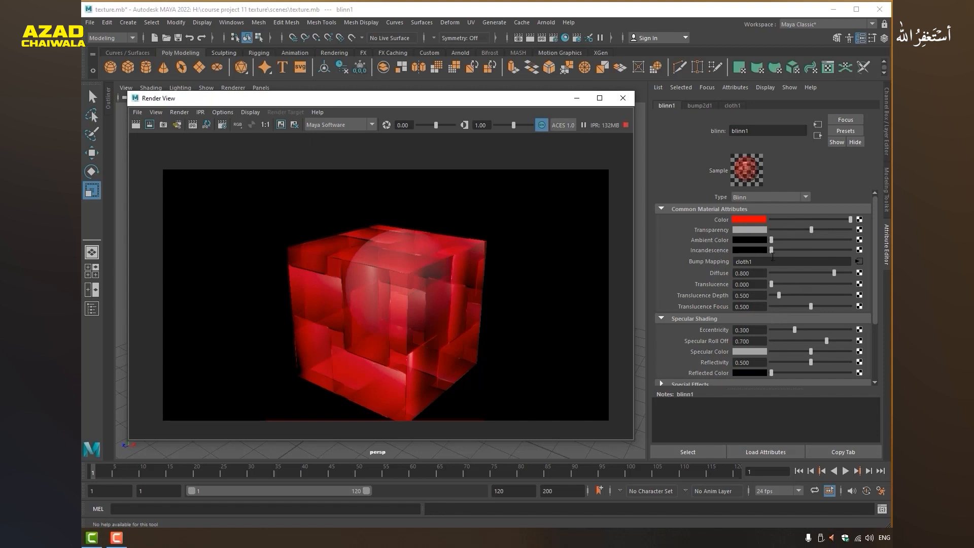
Step: Try a darker specular color on the Blinn material, then raise it to near white at the slider's maximum
{"action": "scroll", "coordinate": [738, 358], "scroll_direction": "down", "scroll_amount": 2}
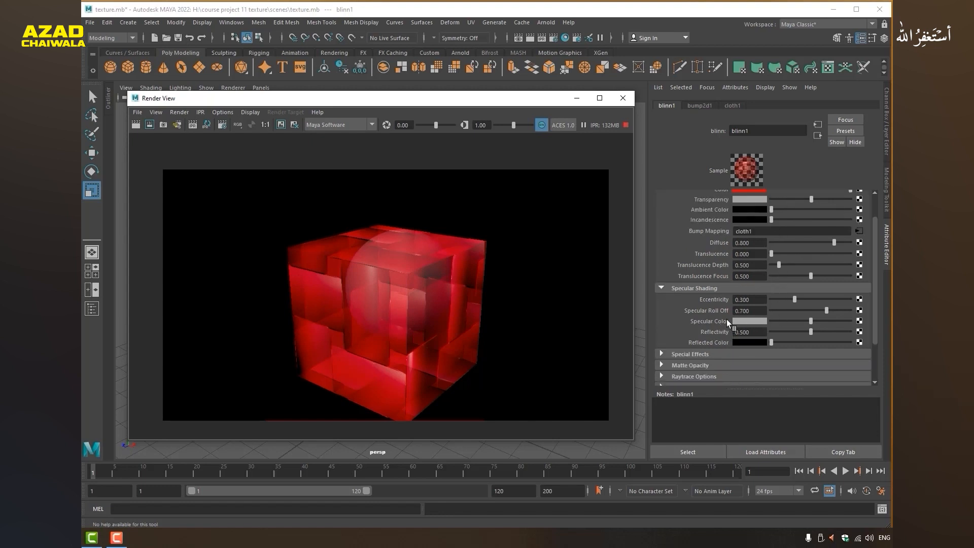
{"action": "left_click", "coordinate": [785, 321]}
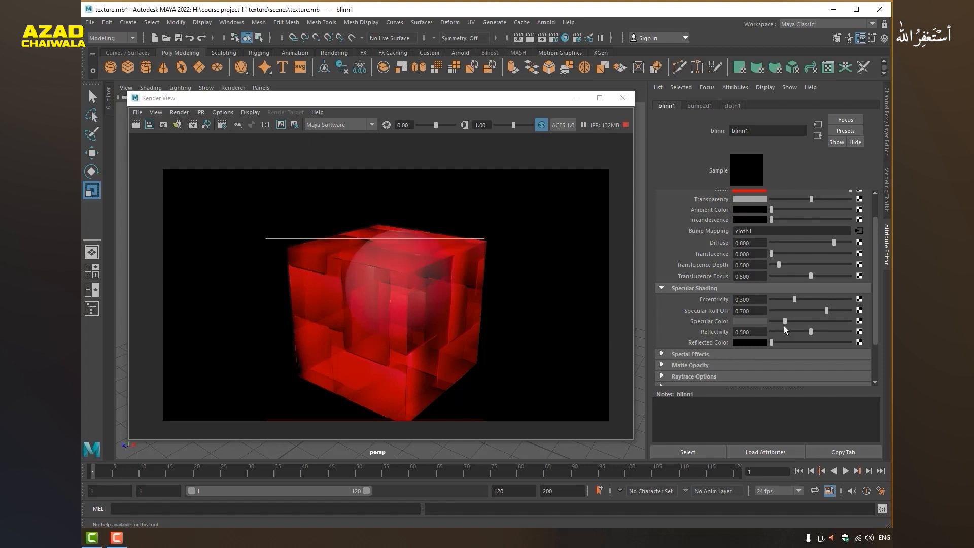
{"action": "left_click_drag", "start_coordinate": [785, 322], "coordinate": [877, 329]}
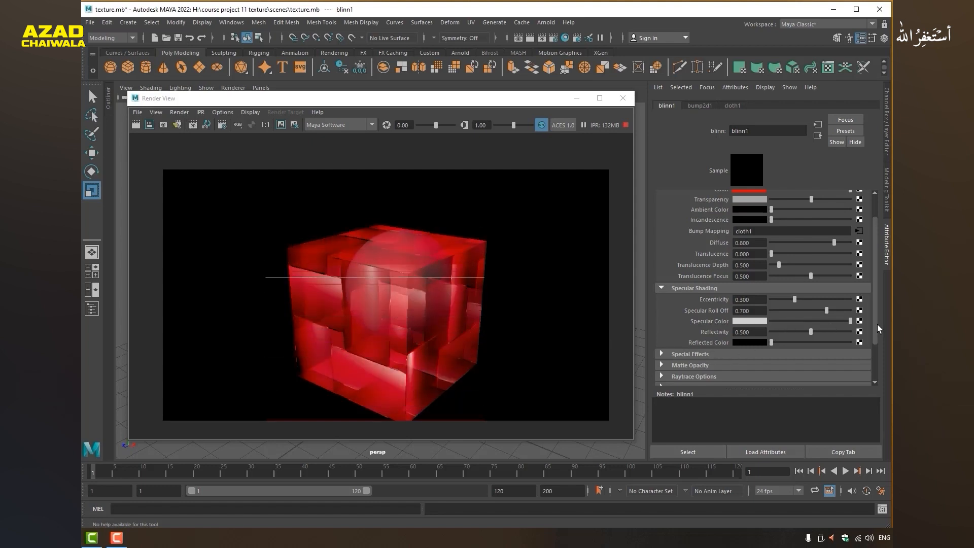
{"action": "left_click", "coordinate": [760, 322]}
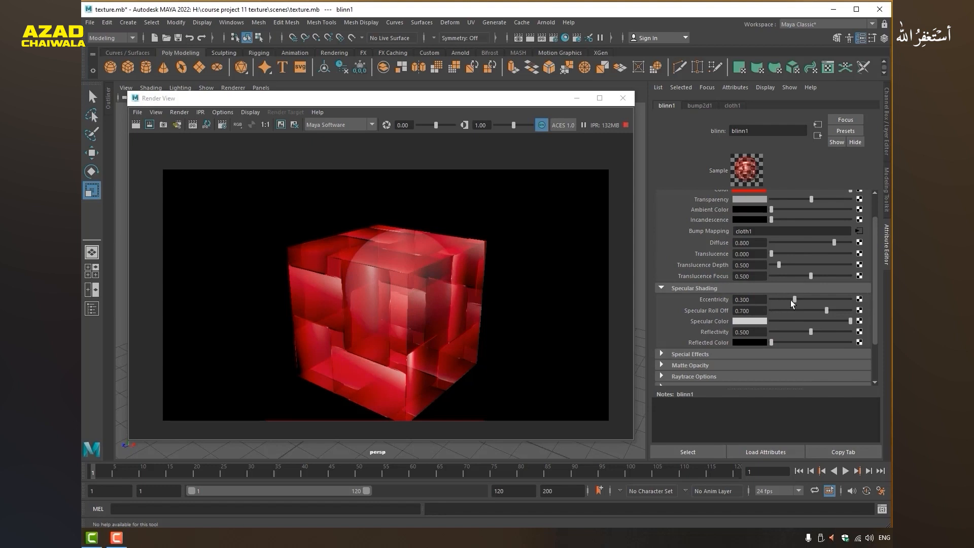
Step: Change the cube's material type to Phong
{"action": "scroll", "coordinate": [740, 281], "scroll_direction": "up", "scroll_amount": 2}
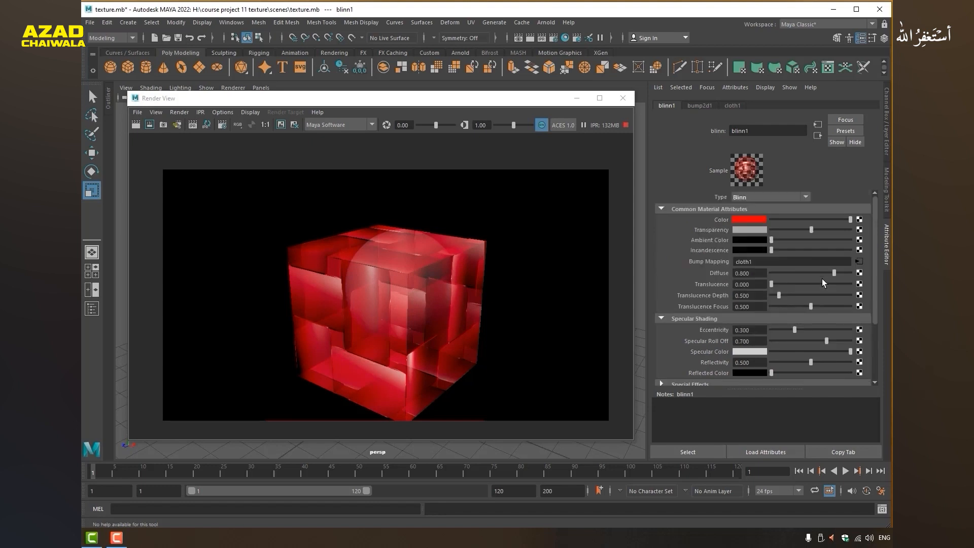
{"action": "left_click", "coordinate": [779, 195]}
{"action": "left_click", "coordinate": [747, 269]}
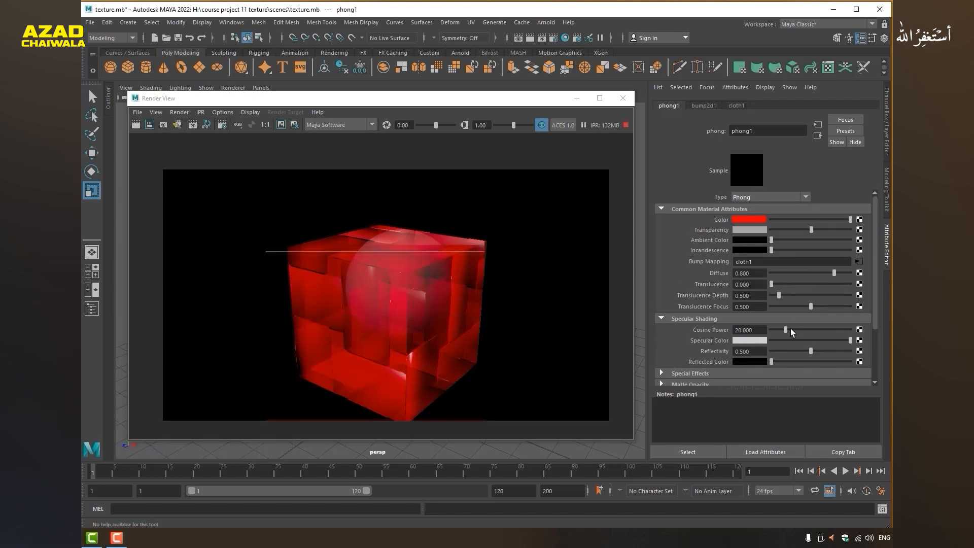
Step: Raise the Phong material's reflectivity to 1.000 and hide the attribute editor
{"action": "left_click_drag", "start_coordinate": [810, 351], "coordinate": [851, 351]}
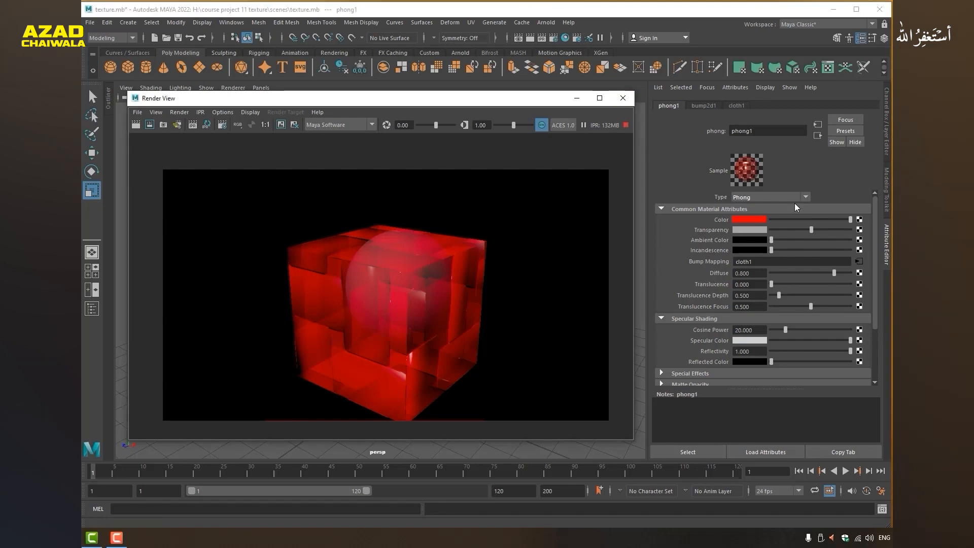
{"action": "left_click", "coordinate": [887, 241]}
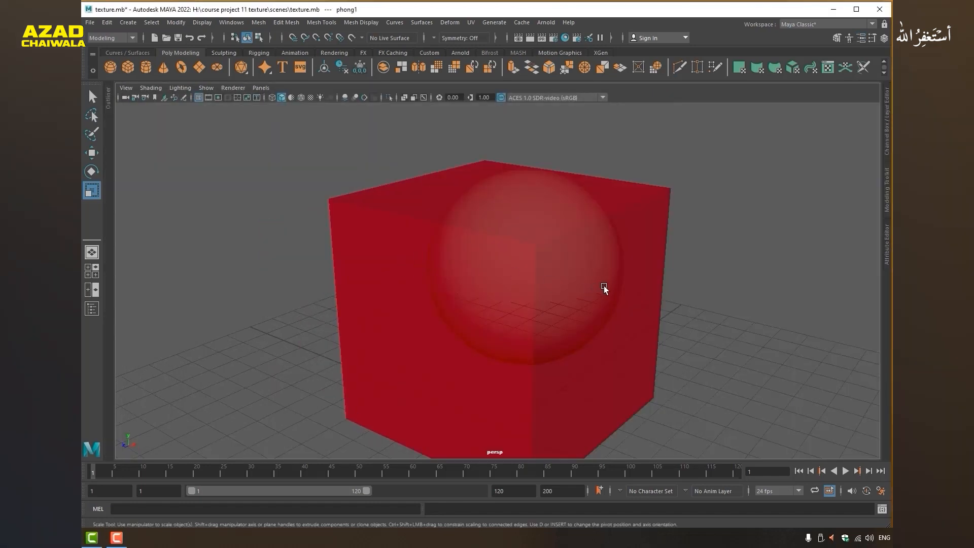
Step: Apply automatic UV mapping to the cube and return it to object mode
{"action": "right_click_drag", "start_coordinate": [586, 287], "coordinate": [431, 287], "text": "alt"}
{"action": "mouse_move", "coordinate": [431, 288]}
{"action": "left_mouse_down", "text": "alt"}
{"action": "mouse_move", "coordinate": [503, 294]}
{"action": "mouse_move", "coordinate": [446, 291]}
{"action": "left_mouse_up", "text": "alt"}
{"action": "right_click_drag", "start_coordinate": [446, 291], "coordinate": [487, 290], "text": "alt"}
{"action": "left_click_drag", "start_coordinate": [487, 290], "coordinate": [515, 285], "text": "alt"}
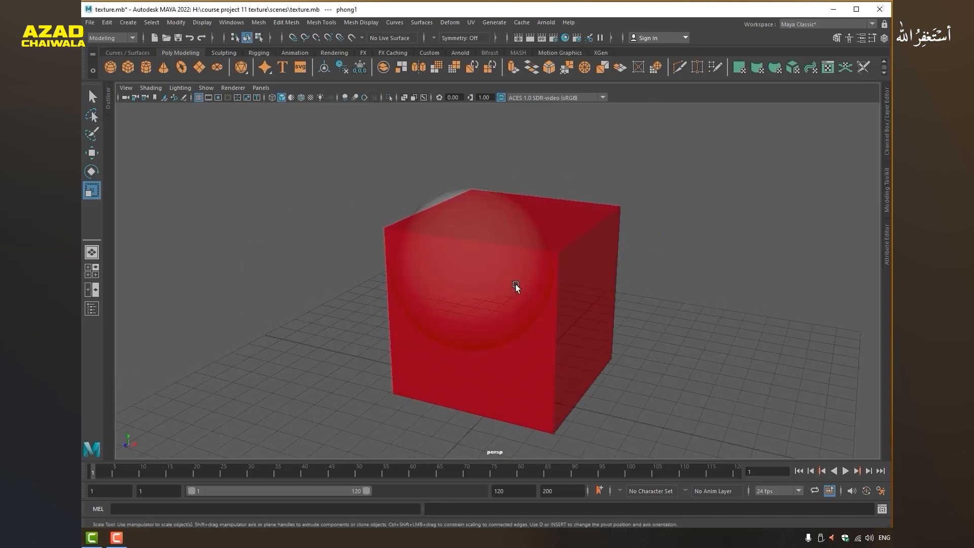
{"action": "left_click", "coordinate": [451, 281]}
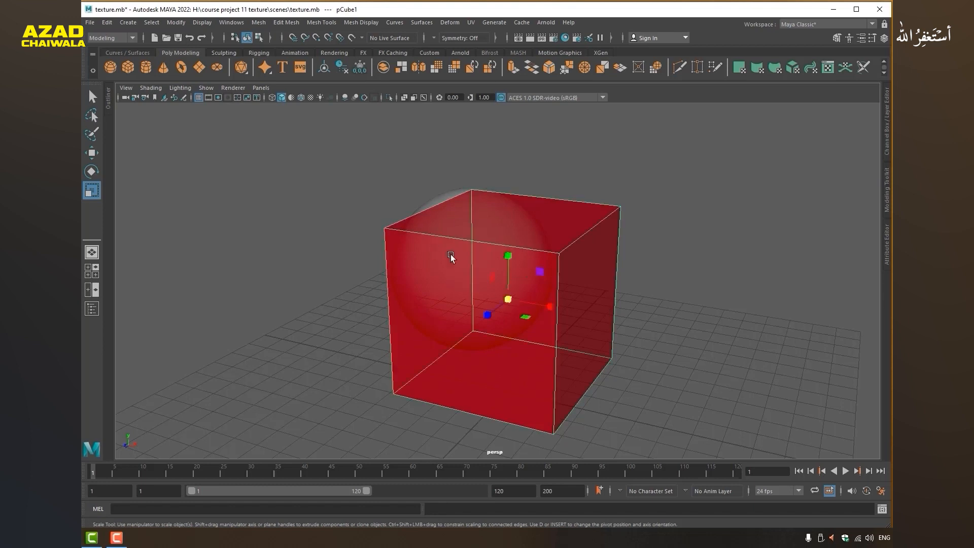
{"action": "key", "text": "q"}
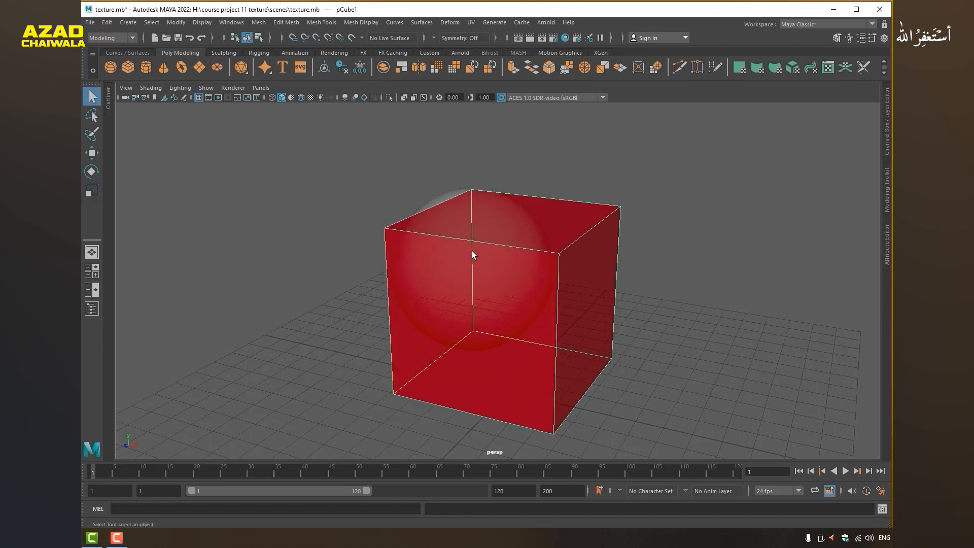
{"action": "left_click", "coordinate": [472, 22]}
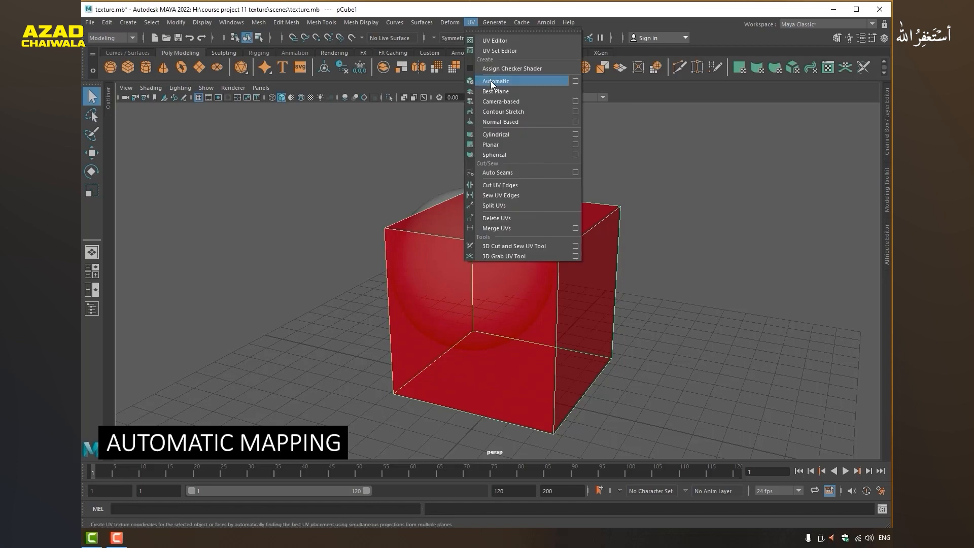
{"action": "left_click", "coordinate": [491, 82]}
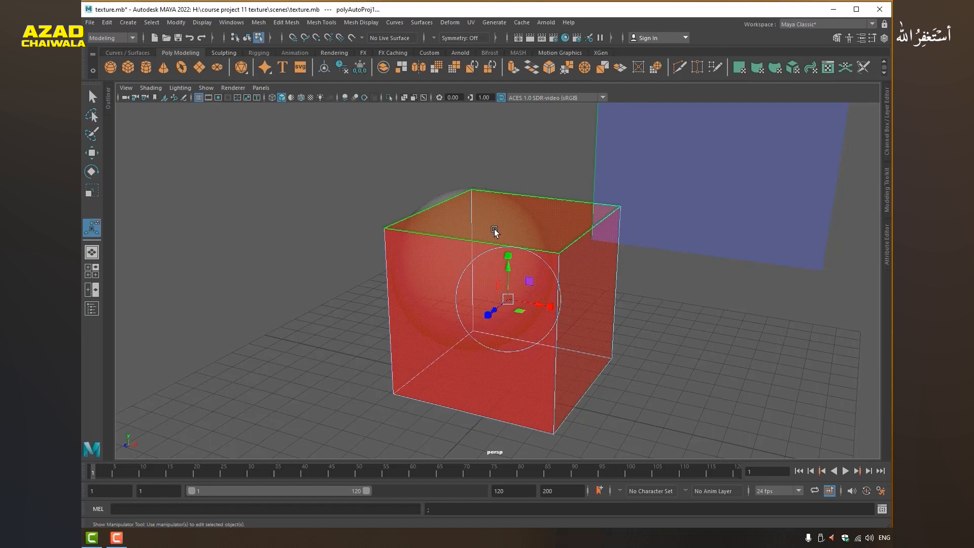
{"action": "right_click_drag", "start_coordinate": [494, 232], "coordinate": [525, 207]}
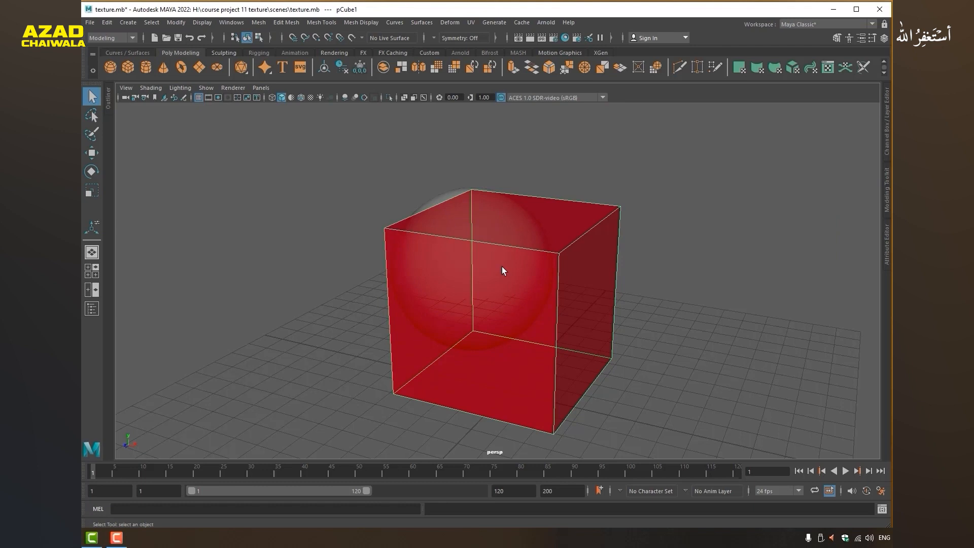
Step: Open the UV Editor and compare the sphere's UV layout with the cube's, leaving the cube selected
{"action": "left_click", "coordinate": [471, 23]}
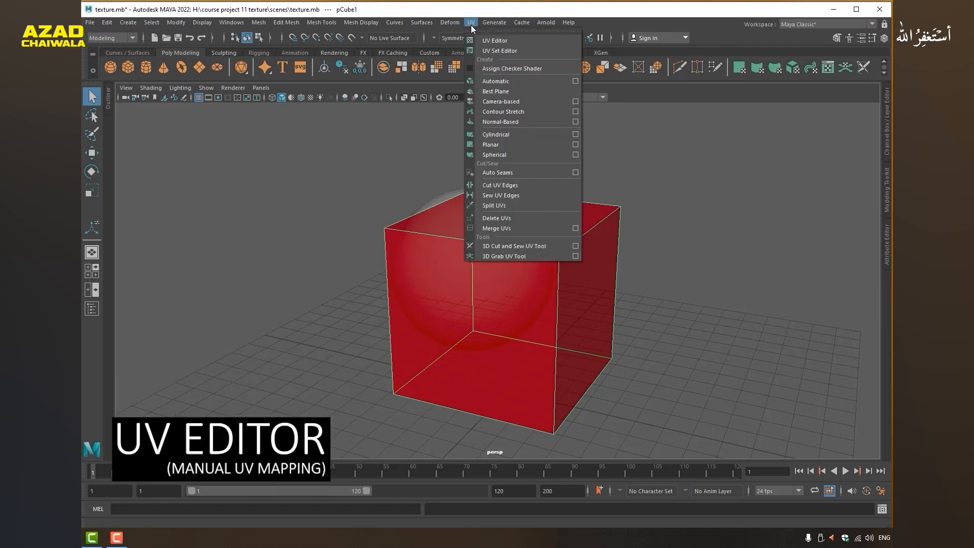
{"action": "left_click", "coordinate": [504, 41]}
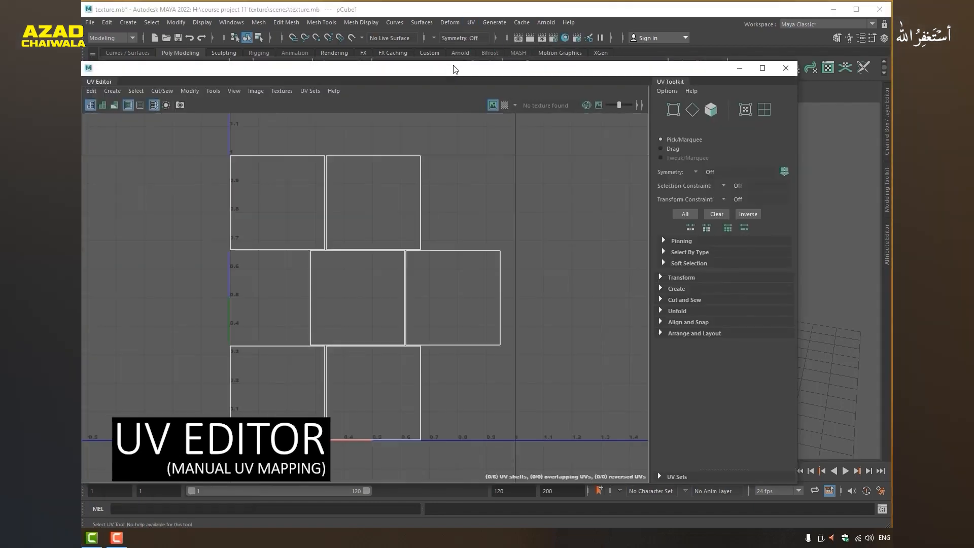
{"action": "left_click_drag", "start_coordinate": [453, 69], "coordinate": [412, 247]}
{"action": "left_click_drag", "start_coordinate": [328, 225], "coordinate": [381, 222], "text": "alt"}
{"action": "left_click", "coordinate": [299, 238]}
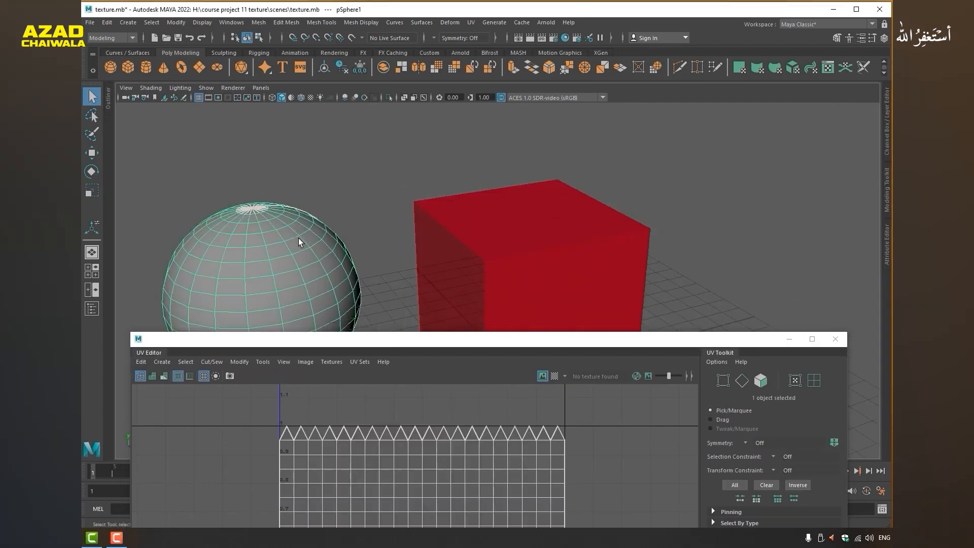
{"action": "left_click_drag", "start_coordinate": [472, 347], "coordinate": [492, 86]}
{"action": "left_click", "coordinate": [478, 293]}
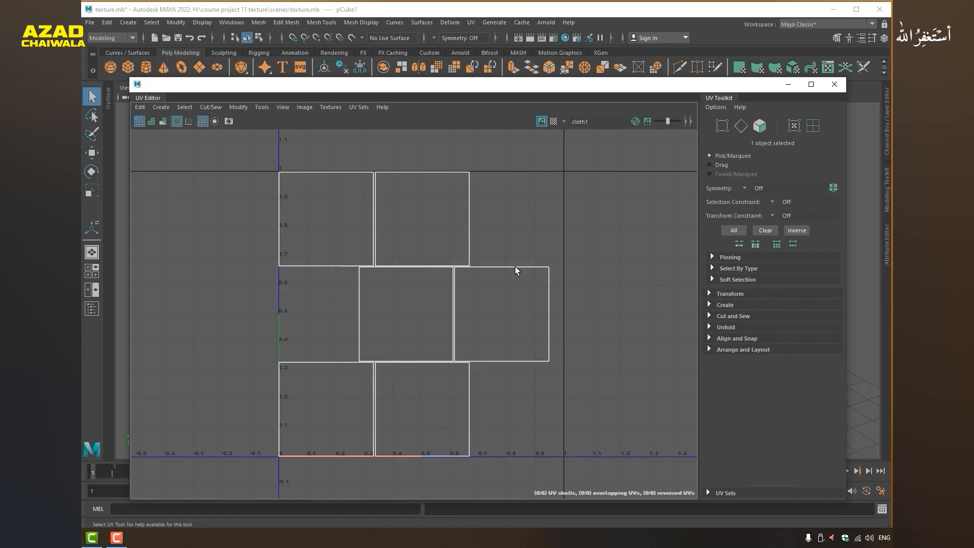
Step: Preview the cube's UV shells in shaded display and switch them back to wireframe
{"action": "key", "text": "5"}
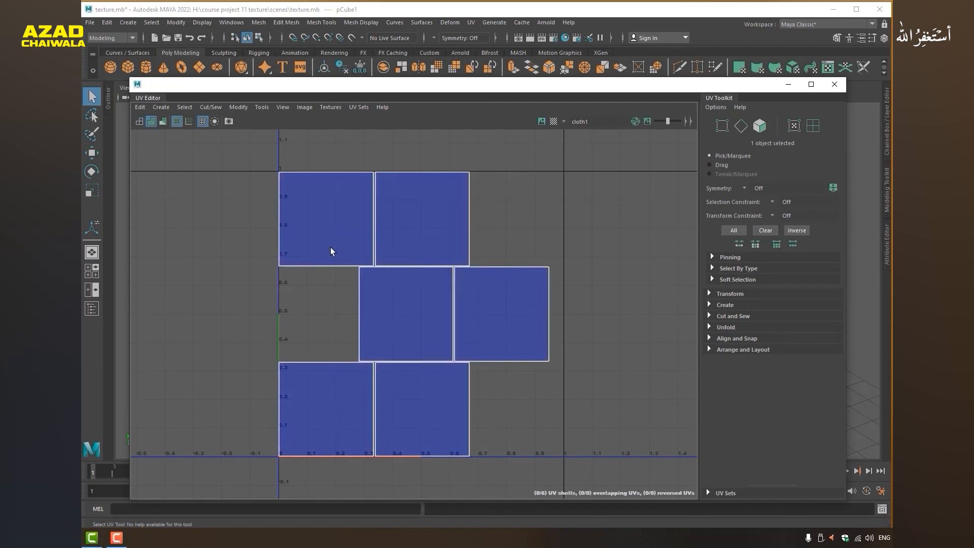
{"action": "key", "text": "4"}
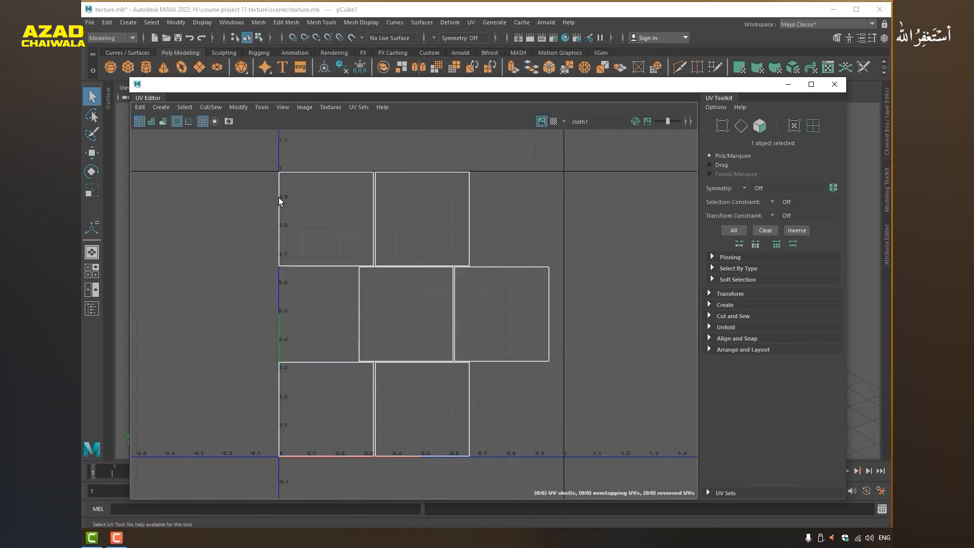
{"action": "right_click_drag", "start_coordinate": [598, 267], "coordinate": [501, 292], "text": "alt"}
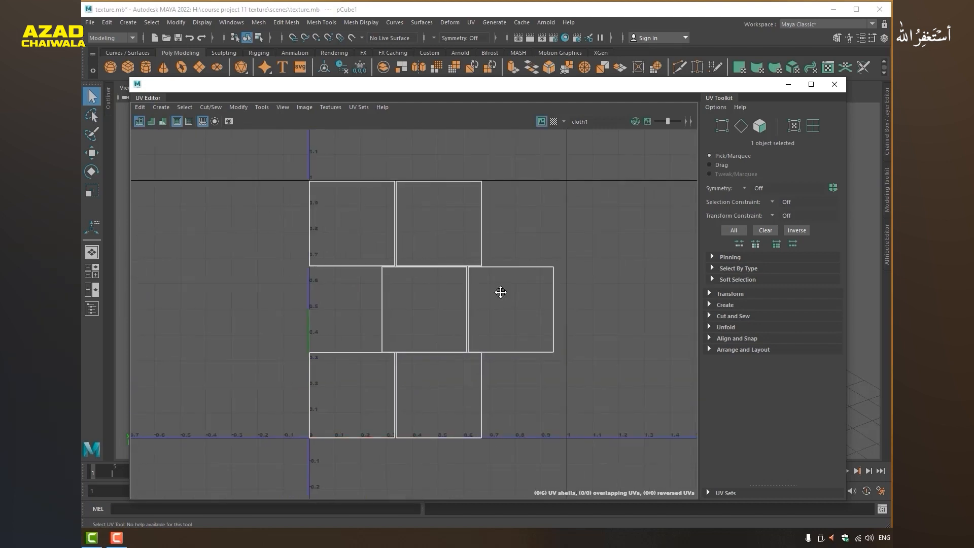
{"action": "middle_click_drag", "start_coordinate": [501, 292], "coordinate": [443, 302], "text": "alt"}
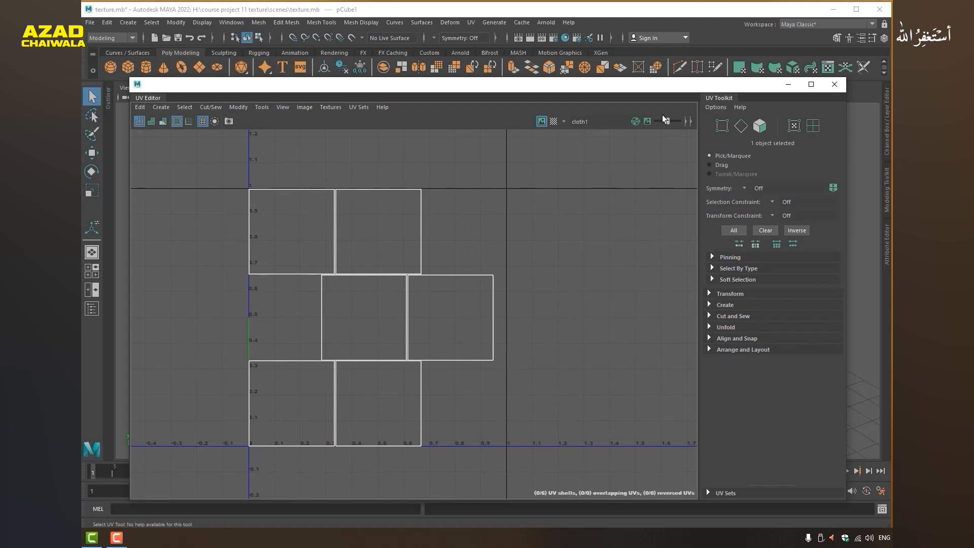
Step: Close the UV Toolkit and resize the UV Editor so it sits beside the objects in the viewport
{"action": "mouse_move", "coordinate": [263, 87]}
{"action": "left_mouse_down"}
{"action": "mouse_move", "coordinate": [365, 95]}
{"action": "mouse_move", "coordinate": [236, 80]}
{"action": "mouse_move", "coordinate": [264, 82]}
{"action": "left_mouse_up"}
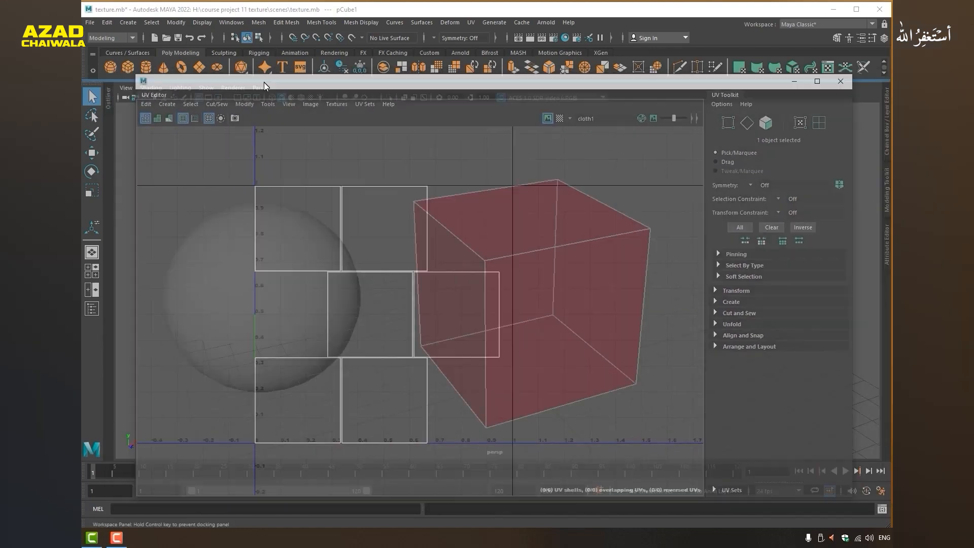
{"action": "left_click_drag", "start_coordinate": [135, 74], "coordinate": [545, 86]}
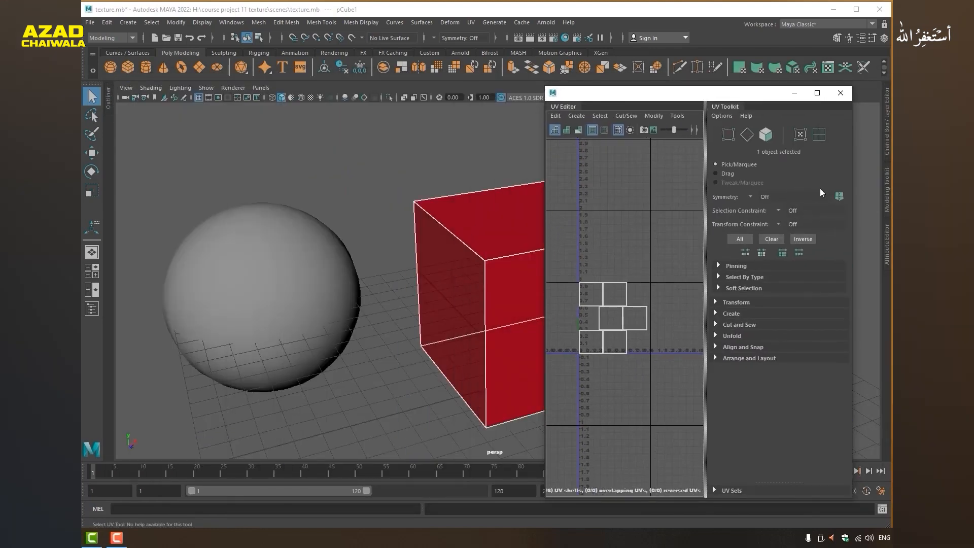
{"action": "right_click", "coordinate": [726, 106]}
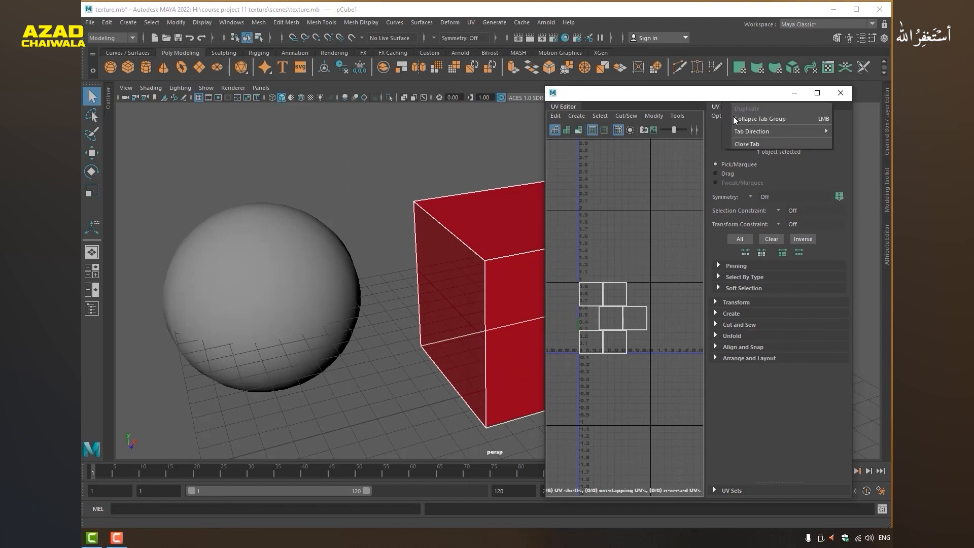
{"action": "left_click", "coordinate": [746, 144]}
{"action": "left_click_drag", "start_coordinate": [624, 92], "coordinate": [772, 83]}
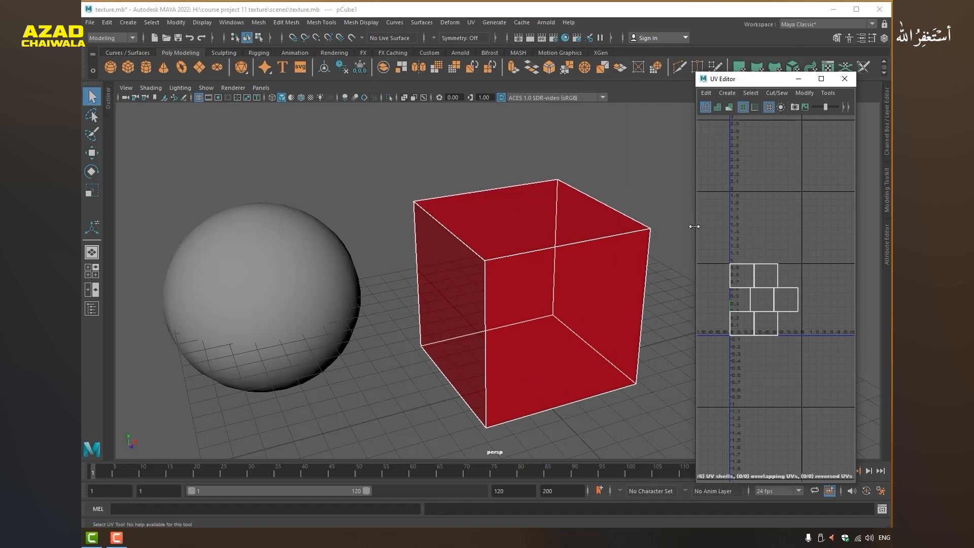
{"action": "left_click_drag", "start_coordinate": [692, 223], "coordinate": [551, 222]}
Step: Examine the arrangement of the cube's UV shells within the UV grid
{"action": "scroll", "coordinate": [661, 279], "scroll_direction": "up", "scroll_amount": 8}
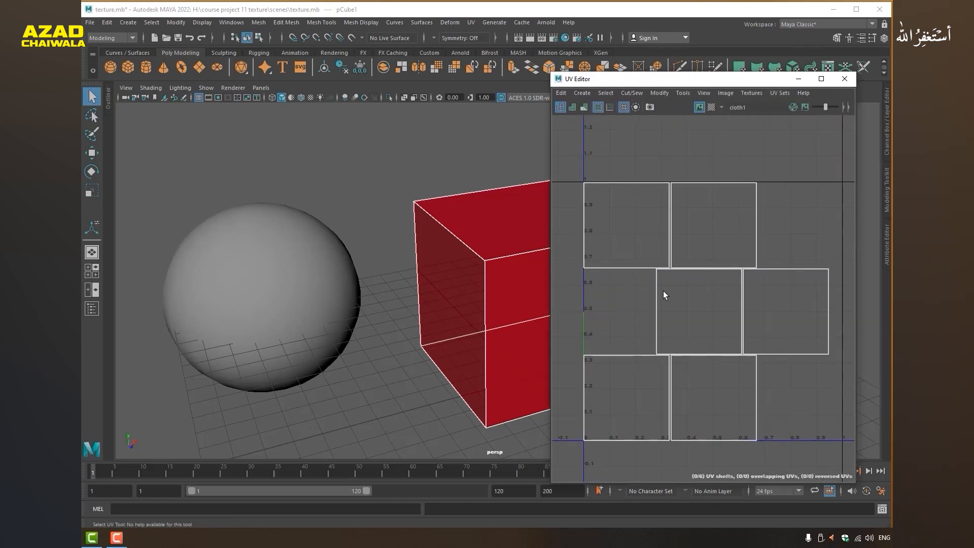
{"action": "right_click_drag", "start_coordinate": [752, 267], "coordinate": [629, 299], "text": "alt"}
{"action": "middle_click_drag", "start_coordinate": [765, 298], "coordinate": [723, 312], "text": "alt"}
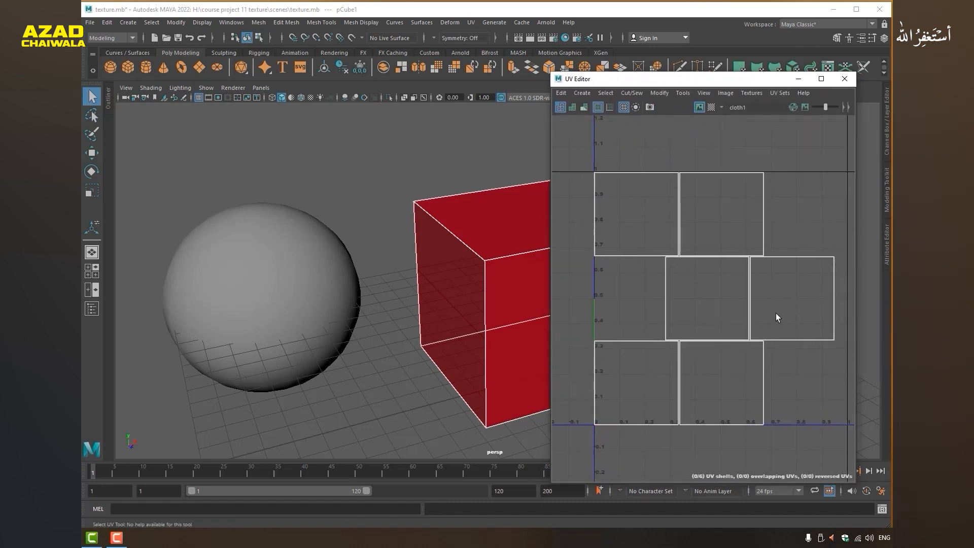
{"action": "right_click_drag", "start_coordinate": [657, 309], "coordinate": [720, 309], "text": "alt"}
{"action": "middle_click_drag", "start_coordinate": [700, 313], "coordinate": [674, 315], "text": "alt"}
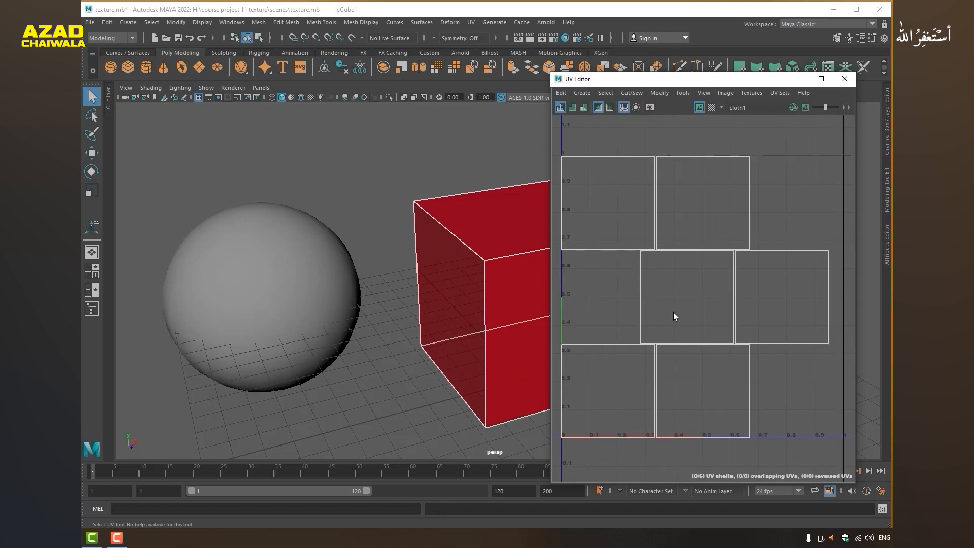
{"action": "right_click_drag", "start_coordinate": [674, 316], "coordinate": [707, 304], "text": "alt"}
{"action": "middle_click_drag", "start_coordinate": [707, 304], "coordinate": [730, 302], "text": "alt"}
{"action": "right_click_drag", "start_coordinate": [730, 302], "coordinate": [653, 302], "text": "alt"}
{"action": "middle_click_drag", "start_coordinate": [653, 302], "coordinate": [634, 309], "text": "alt"}
{"action": "mouse_move", "coordinate": [634, 309]}
{"action": "right_mouse_down", "text": "alt"}
{"action": "mouse_move", "coordinate": [664, 323]}
{"action": "mouse_move", "coordinate": [648, 322]}
{"action": "right_mouse_up", "text": "alt"}
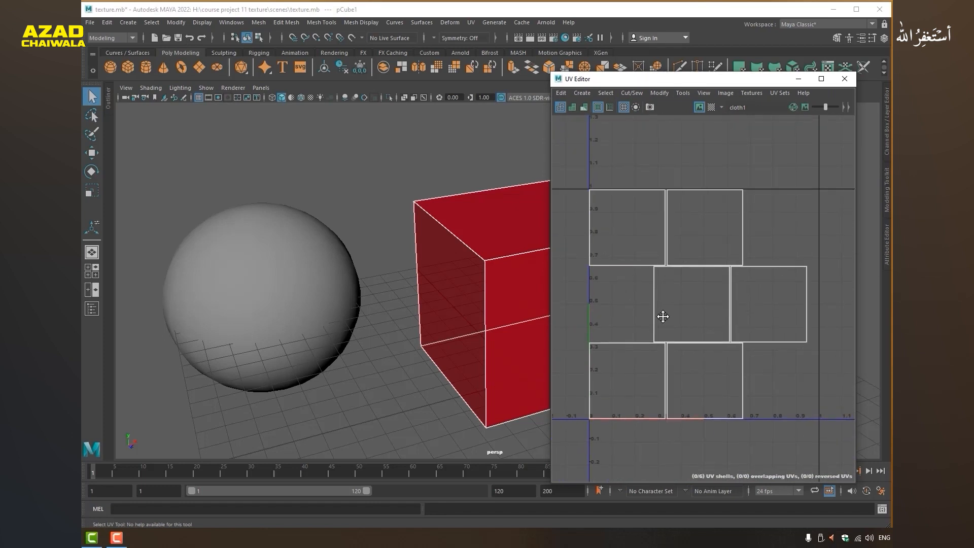
{"action": "middle_click_drag", "start_coordinate": [661, 318], "coordinate": [619, 300], "text": "alt"}
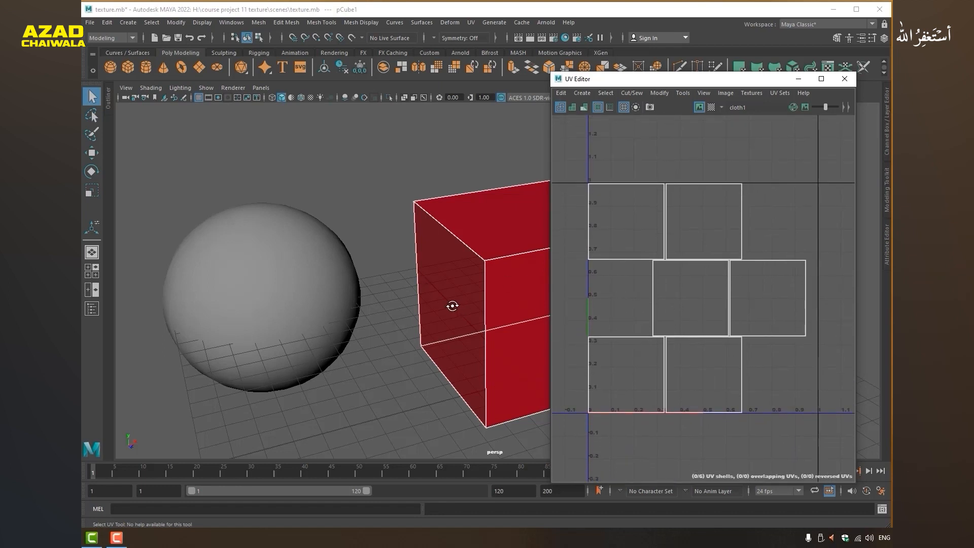
Step: Match cube faces to UV shells by selecting a side face on the cube and the second shell of the lowest row
{"action": "left_click_drag", "start_coordinate": [450, 304], "coordinate": [398, 323], "text": "alt"}
{"action": "right_click_drag", "start_coordinate": [367, 268], "coordinate": [364, 285]}
{"action": "left_click", "coordinate": [342, 307]}
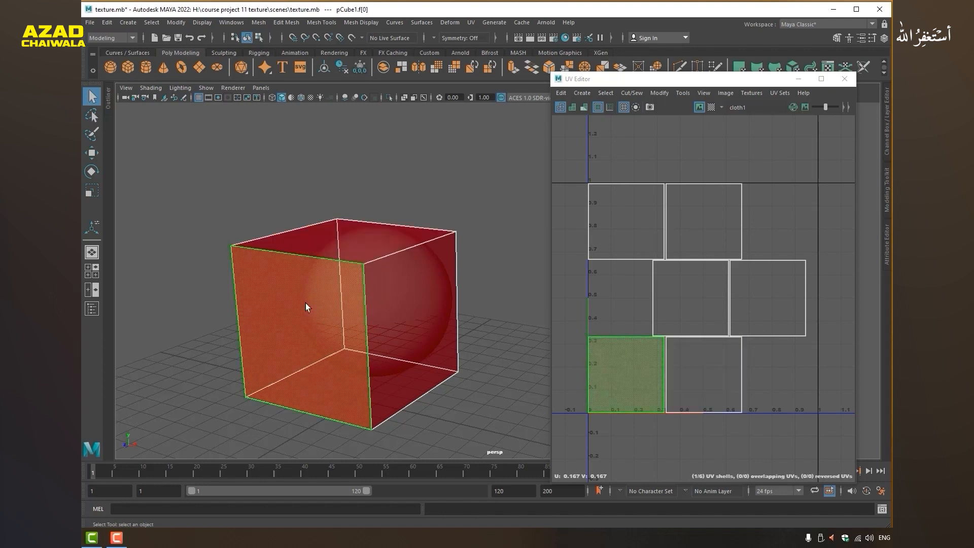
{"action": "left_click", "coordinate": [724, 374]}
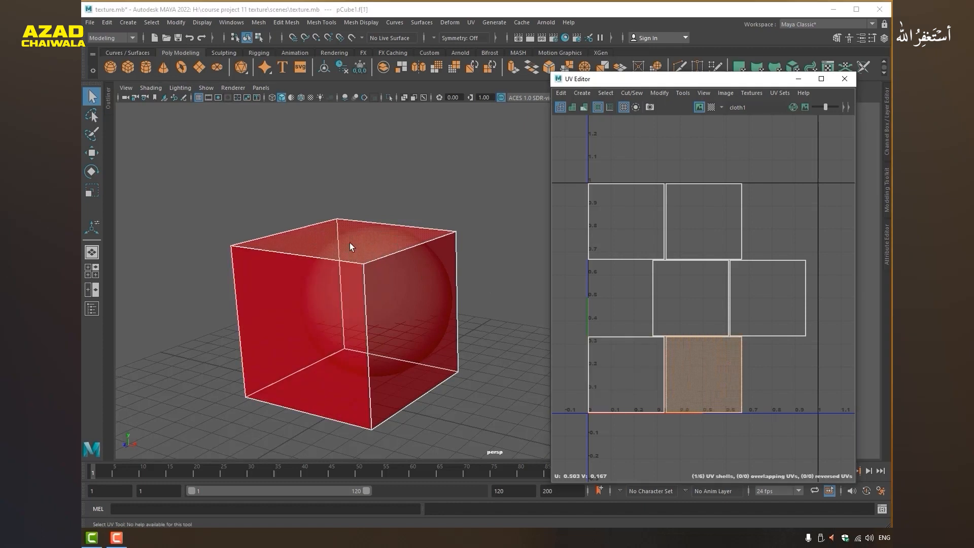
Step: Show the scene with the default material and check which cube face the first middle-row UV shell belongs to
{"action": "key", "text": "5"}
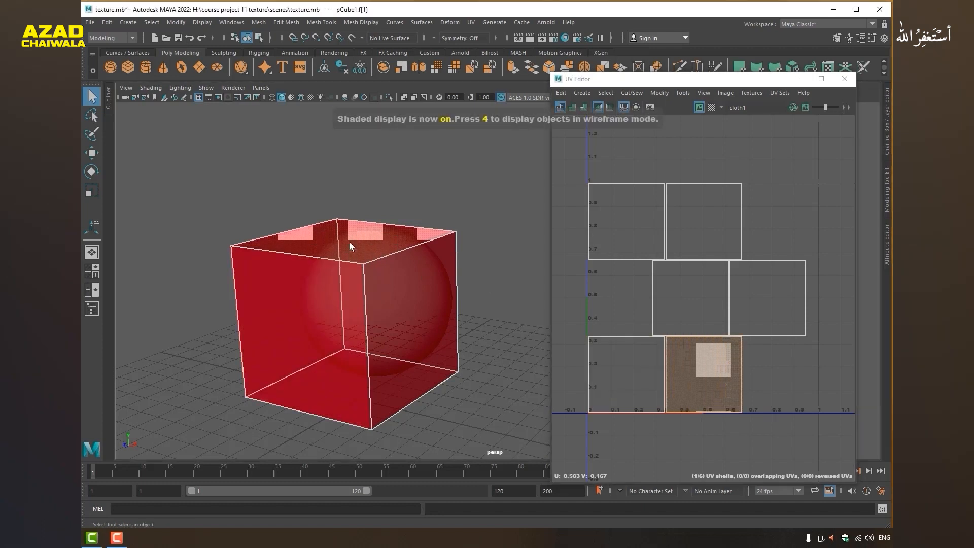
{"action": "left_click", "coordinate": [291, 97]}
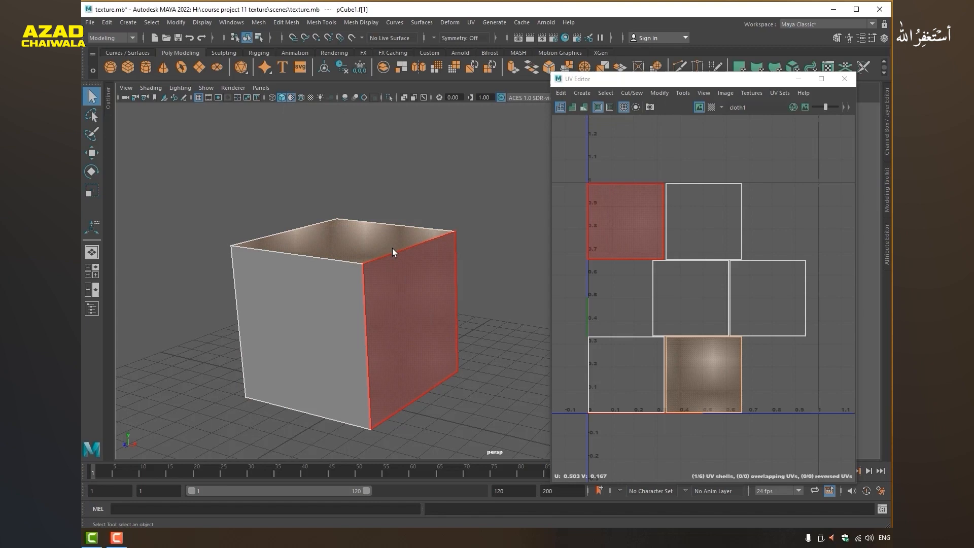
{"action": "left_click", "coordinate": [700, 315]}
{"action": "left_click_drag", "start_coordinate": [275, 355], "coordinate": [298, 324], "text": "alt"}
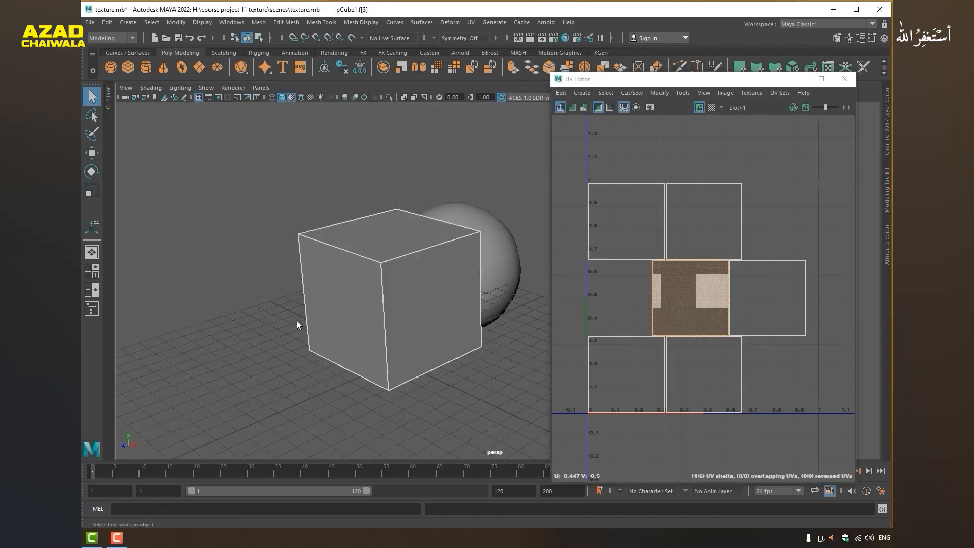
{"action": "right_click_drag", "start_coordinate": [344, 220], "coordinate": [368, 210]}
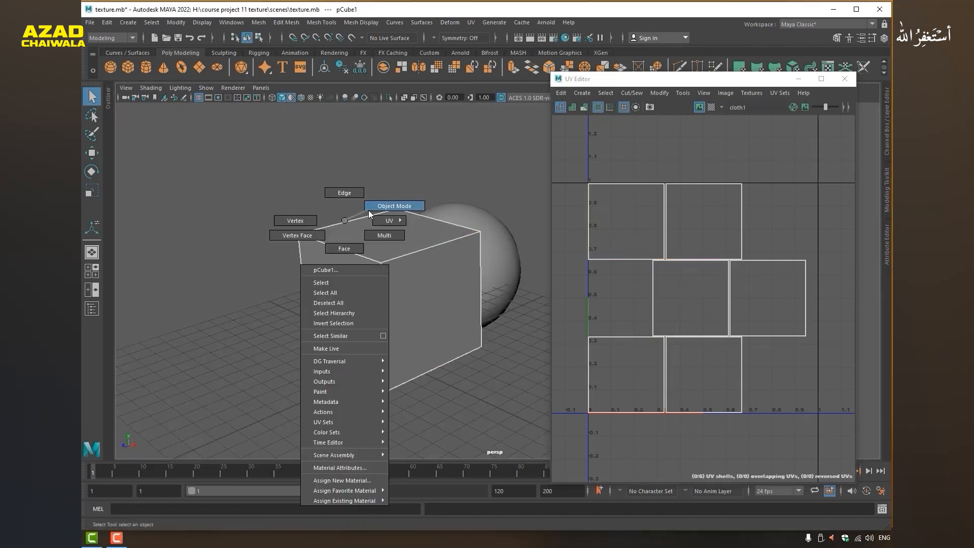
{"action": "right_click_drag", "start_coordinate": [713, 257], "coordinate": [746, 239]}
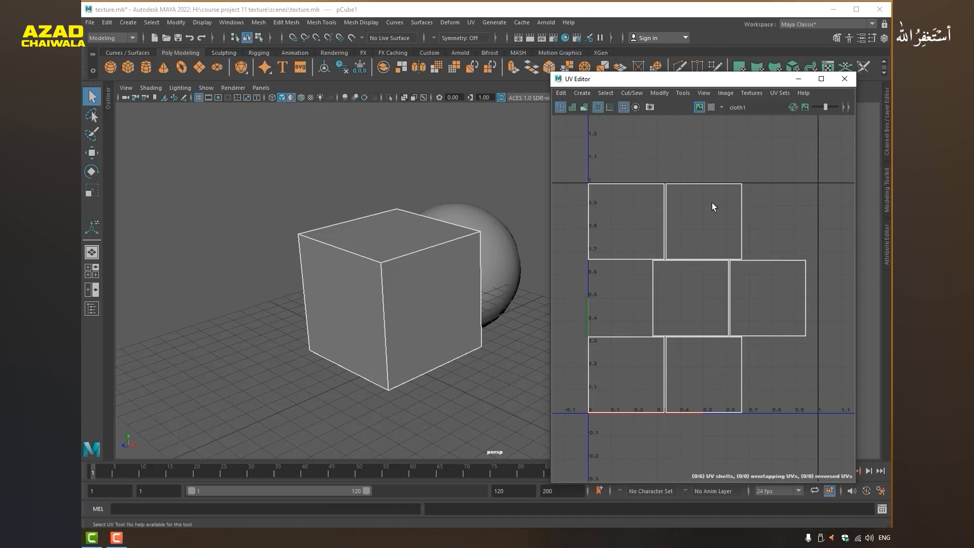
Step: Widen the UV Editor and frame the cube's whole UV layout in it
{"action": "left_click_drag", "start_coordinate": [551, 181], "coordinate": [231, 182]}
{"action": "right_click_drag", "start_coordinate": [383, 308], "coordinate": [467, 321], "text": "alt"}
{"action": "middle_click_drag", "start_coordinate": [467, 321], "coordinate": [452, 326], "text": "alt"}
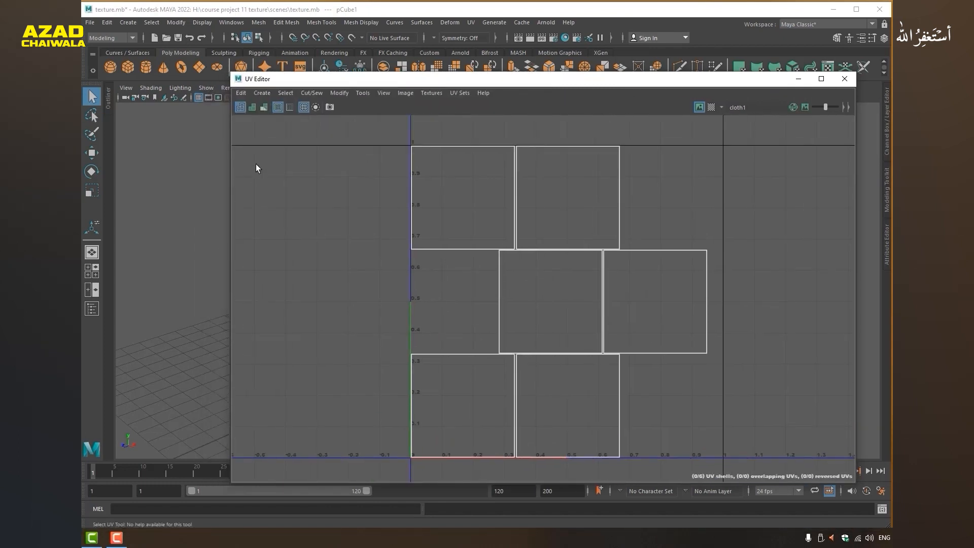
Step: Open the UV snapshot options and enlarge the dialog so the whole output file path is readable
{"action": "left_click", "coordinate": [329, 106]}
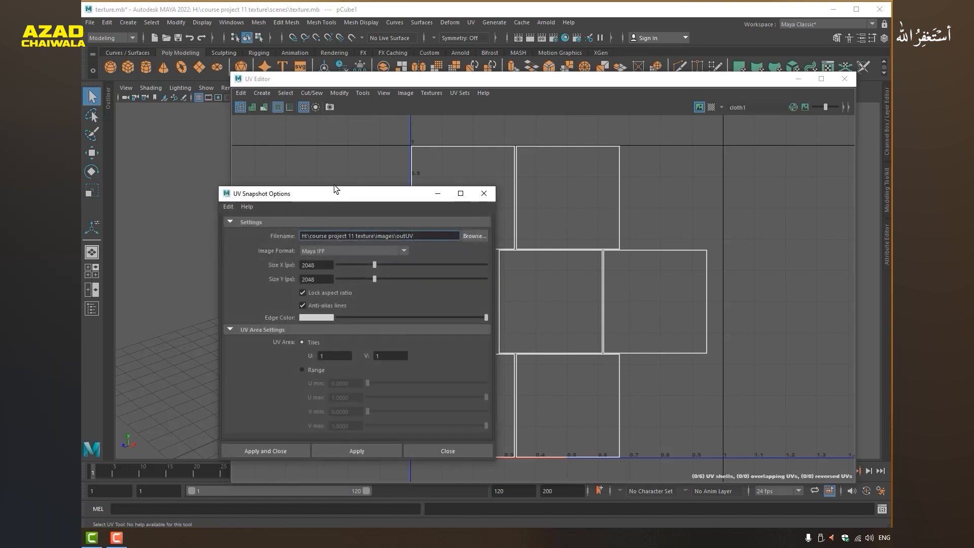
{"action": "left_click_drag", "start_coordinate": [227, 194], "coordinate": [313, 155]}
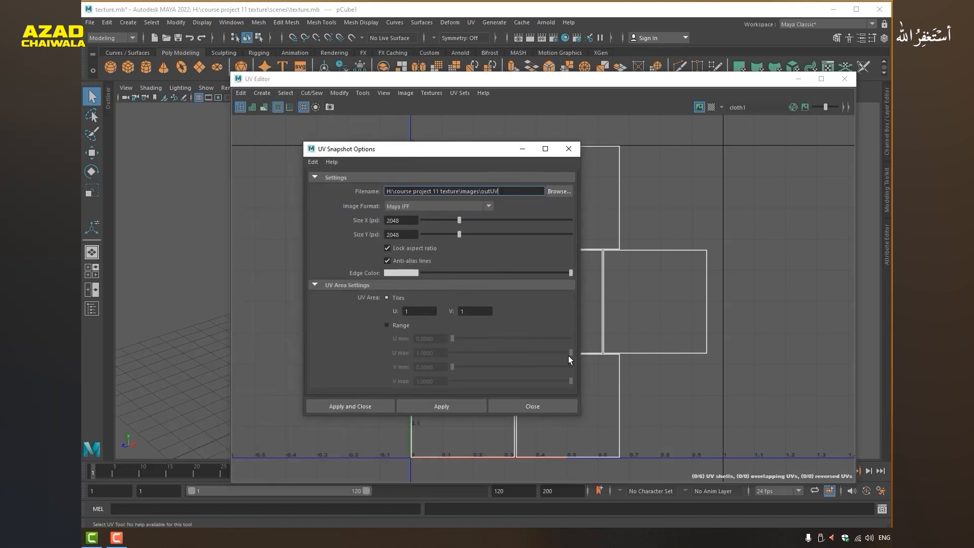
{"action": "left_click_drag", "start_coordinate": [581, 415], "coordinate": [672, 451]}
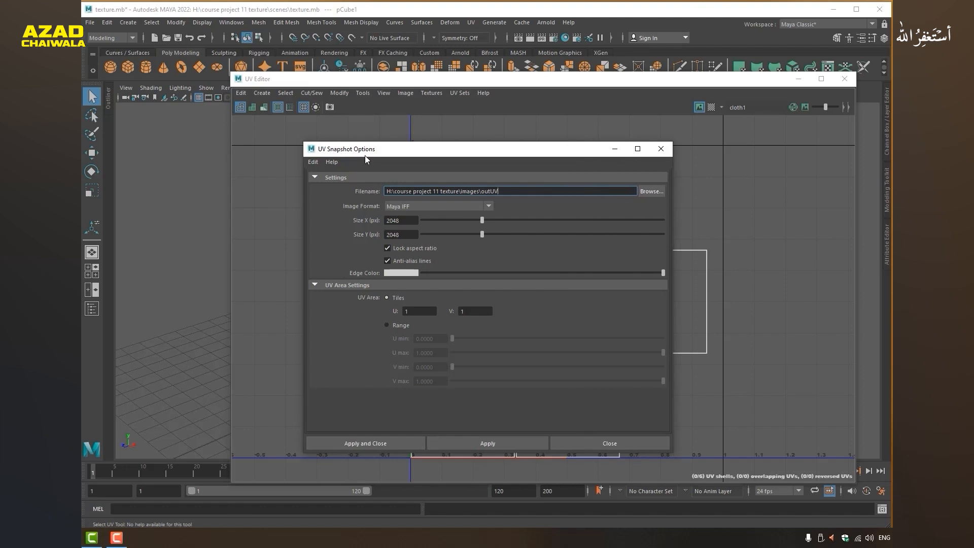
{"action": "left_click_drag", "start_coordinate": [408, 192], "coordinate": [507, 192]}
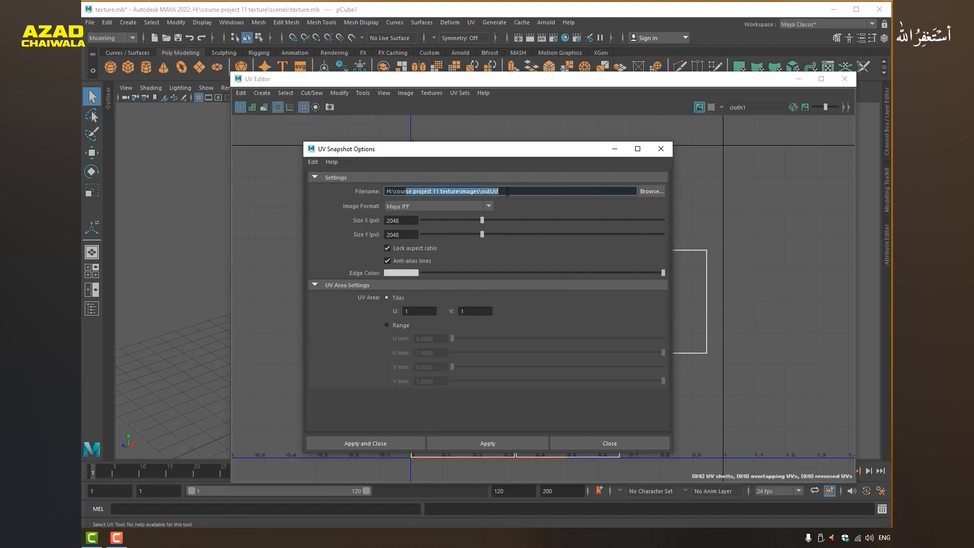
Step: Browse to the sourceimages folder of course project 11 texture as the UV snapshot's save location
{"action": "left_click", "coordinate": [652, 192]}
{"action": "left_click", "coordinate": [644, 134]}
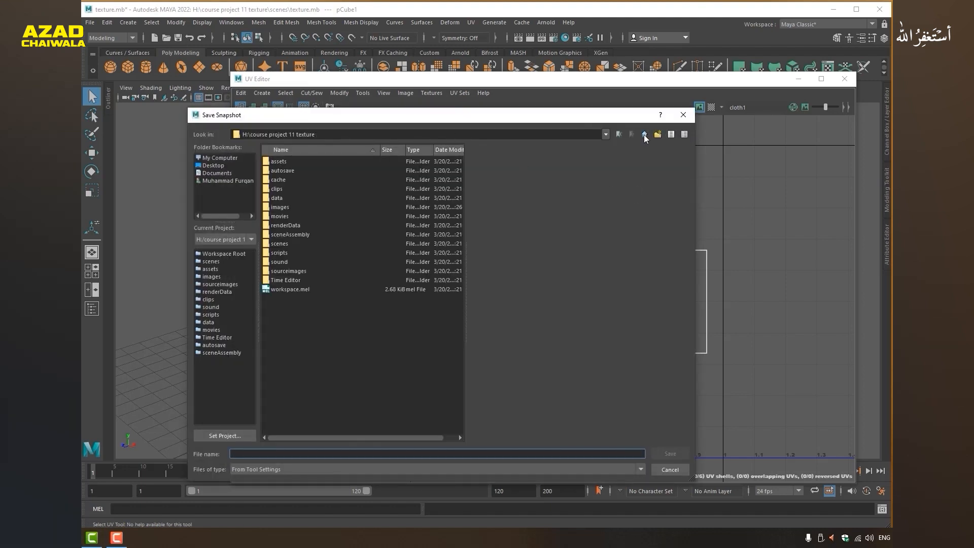
{"action": "left_click", "coordinate": [645, 134]}
{"action": "left_click", "coordinate": [312, 234]}
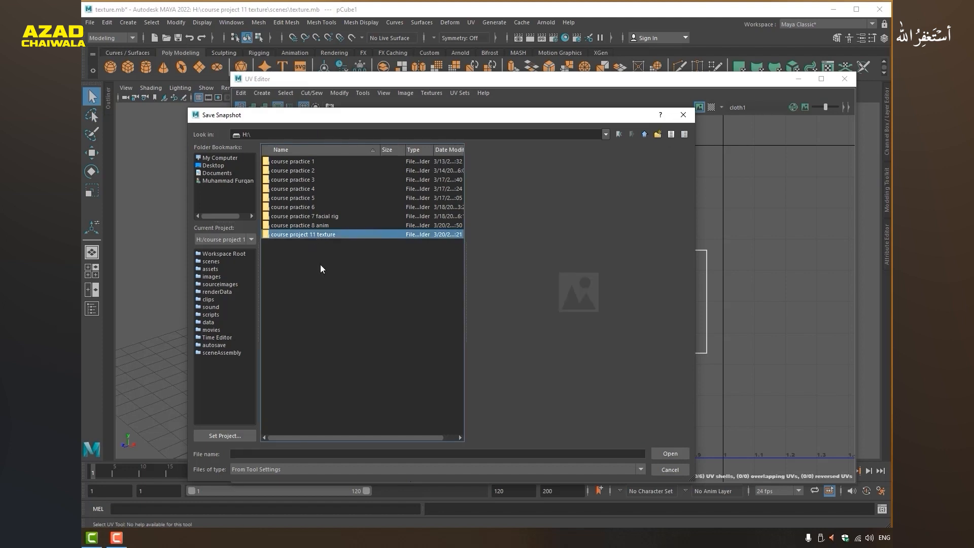
{"action": "double_click", "coordinate": [317, 234]}
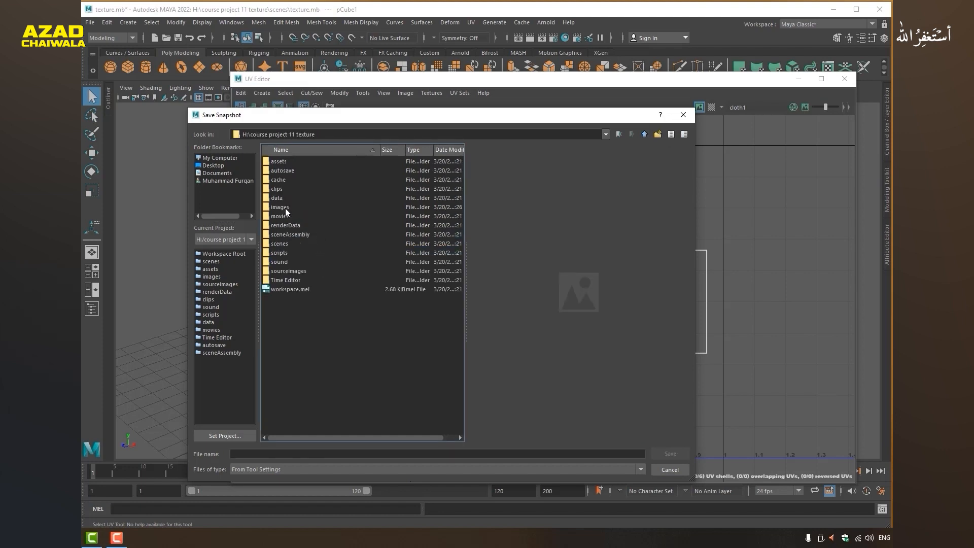
{"action": "left_click", "coordinate": [285, 208]}
{"action": "double_click", "coordinate": [288, 270]}
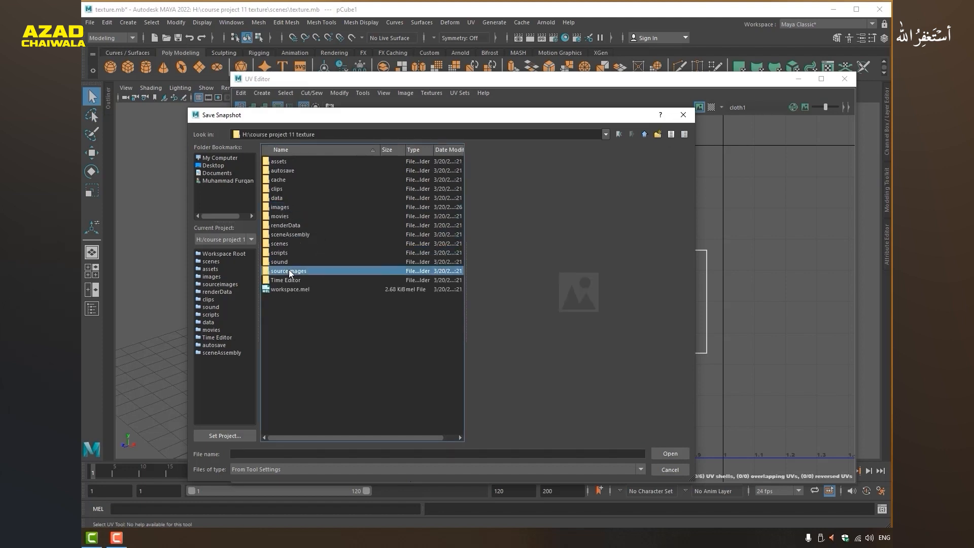
Step: Name the UV snapshot file "cube uv" and save that choice as its output path
{"action": "left_click", "coordinate": [372, 452]}
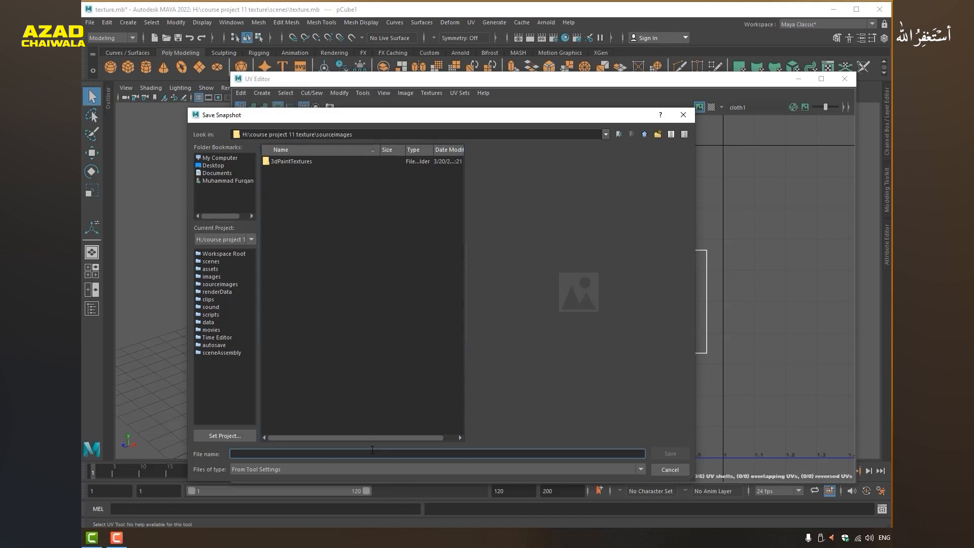
{"action": "type", "text": "cube u"}
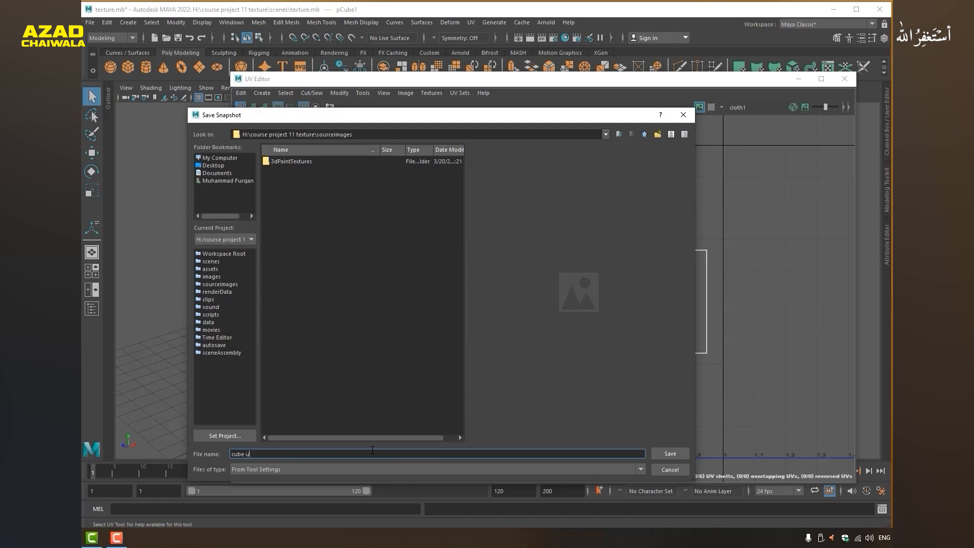
{"action": "type", "text": "v"}
{"action": "left_click_drag", "start_coordinate": [257, 455], "coordinate": [223, 453]}
{"action": "left_click", "coordinate": [670, 453]}
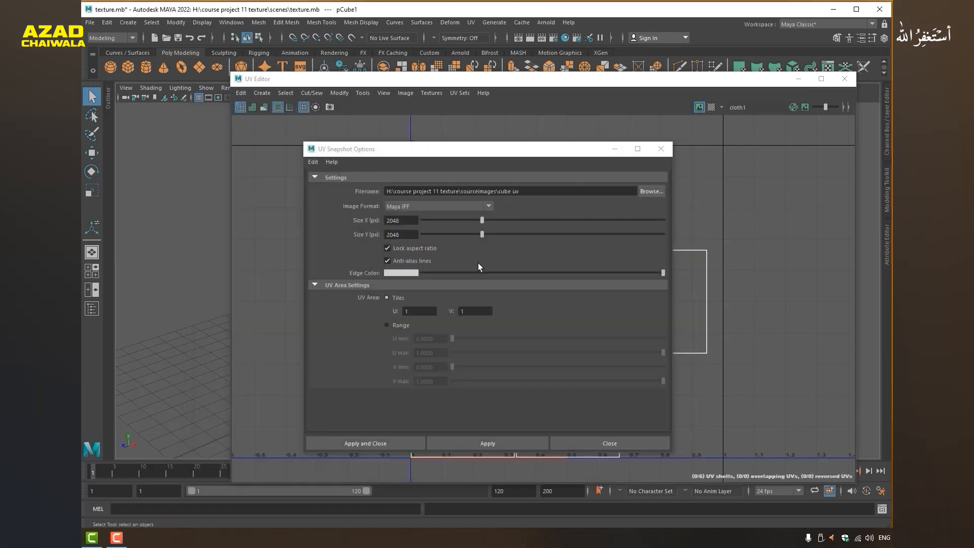
Step: Export the UV snapshot in PNG format, close the snapshot options and UV Editor, and deselect the cube
{"action": "left_click", "coordinate": [432, 207]}
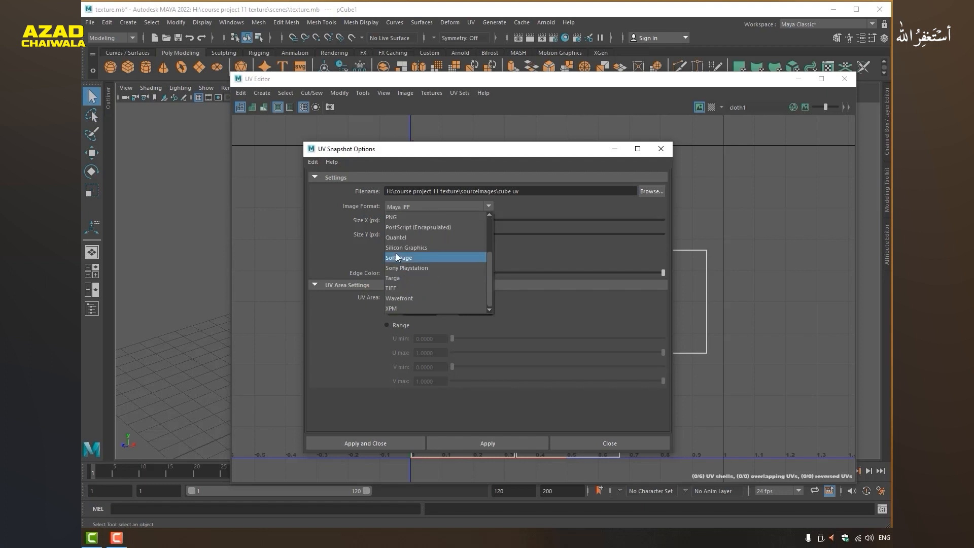
{"action": "scroll", "coordinate": [395, 261], "scroll_direction": "down", "scroll_amount": 1}
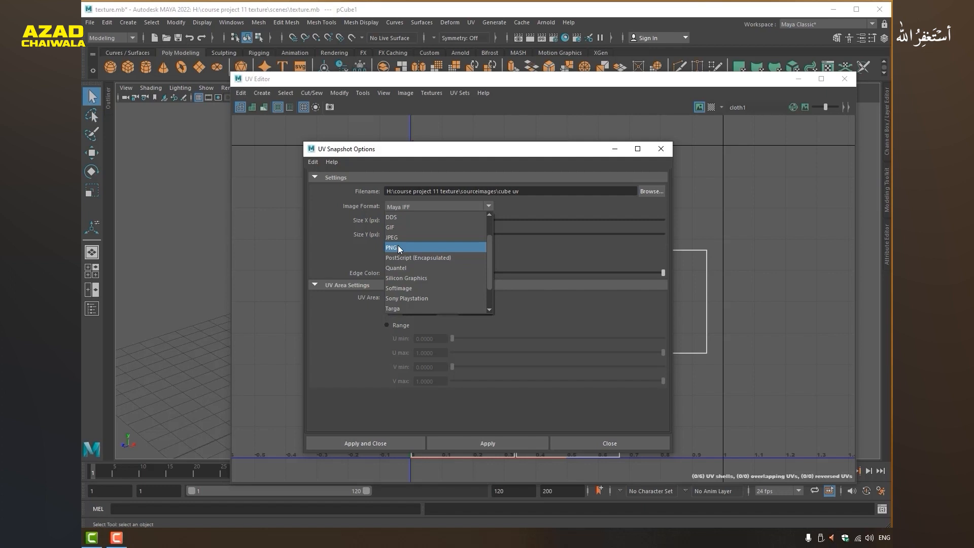
{"action": "left_click", "coordinate": [399, 248]}
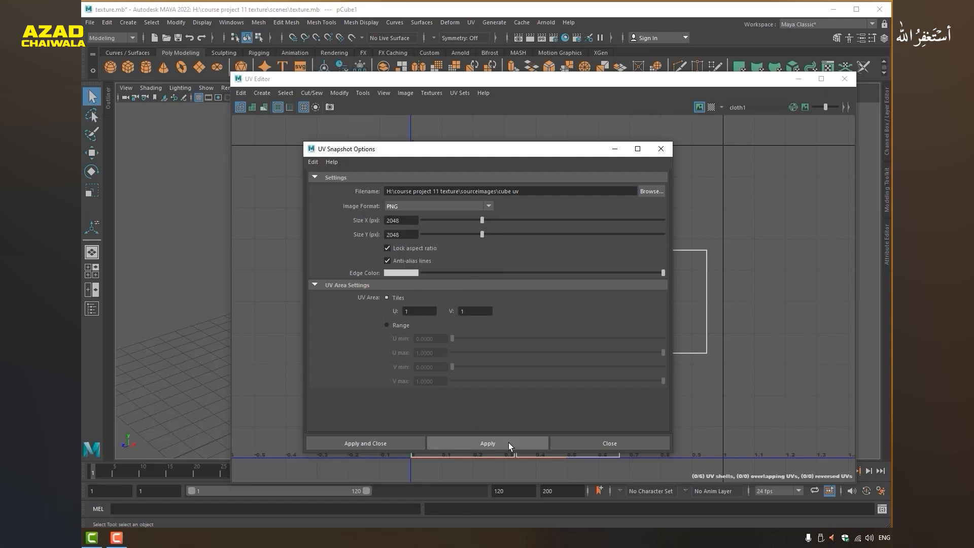
{"action": "left_click", "coordinate": [480, 447]}
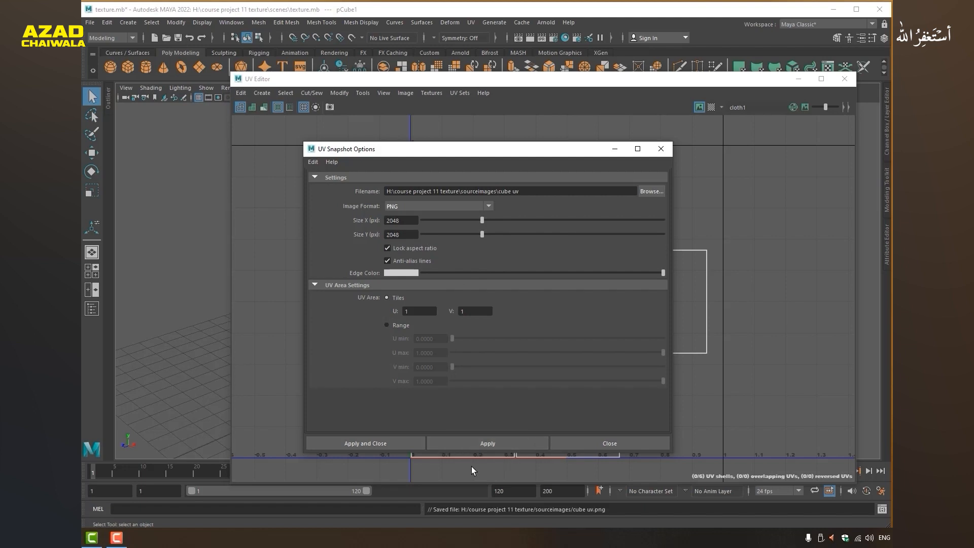
{"action": "left_click", "coordinate": [667, 148]}
{"action": "left_click", "coordinate": [843, 79]}
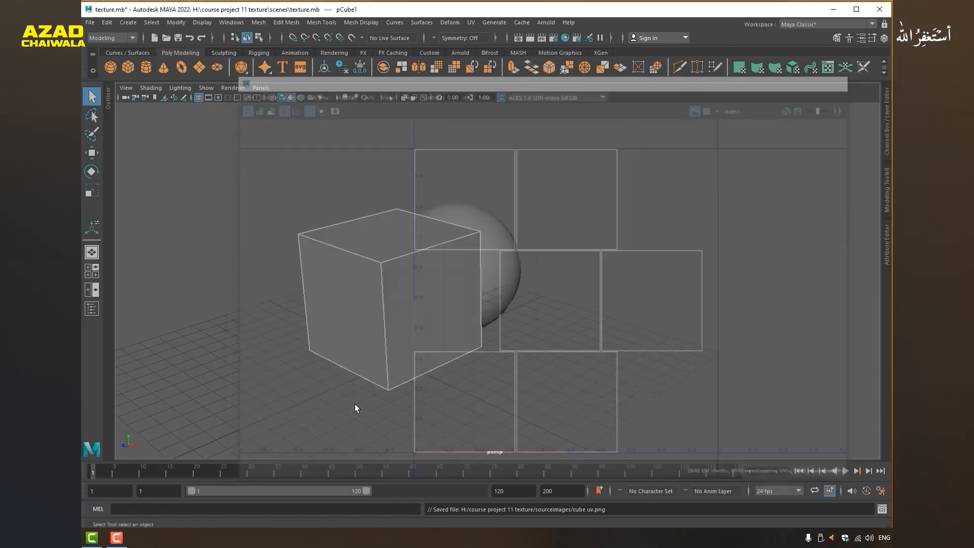
{"action": "left_click", "coordinate": [573, 196]}
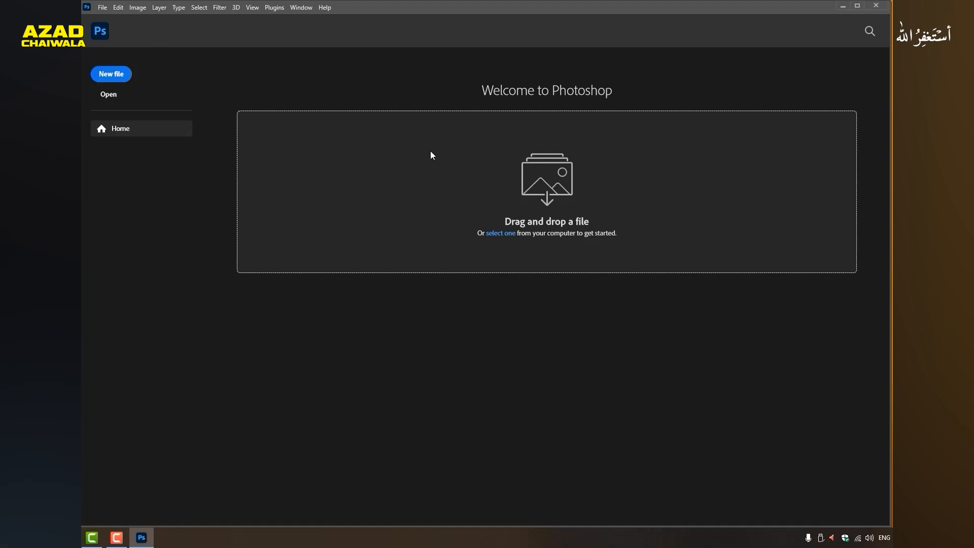
Step: Switch to File Explorer and open the sourceimages folder of course project 11 texture on drive H
{"action": "mouse_move", "coordinate": [134, 541]}
{"action": "left_click", "coordinate": [139, 456]}
{"action": "double_click", "coordinate": [448, 312]}
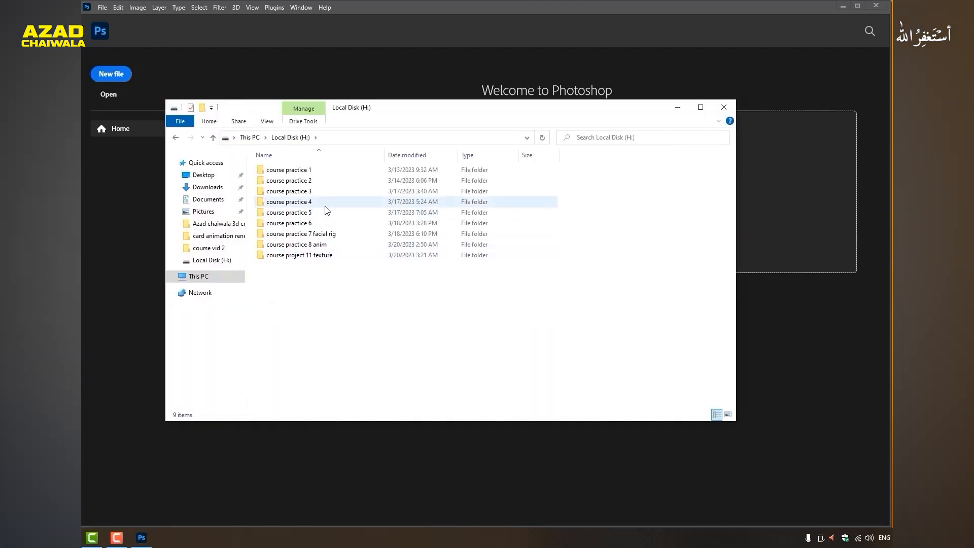
{"action": "double_click", "coordinate": [294, 255]}
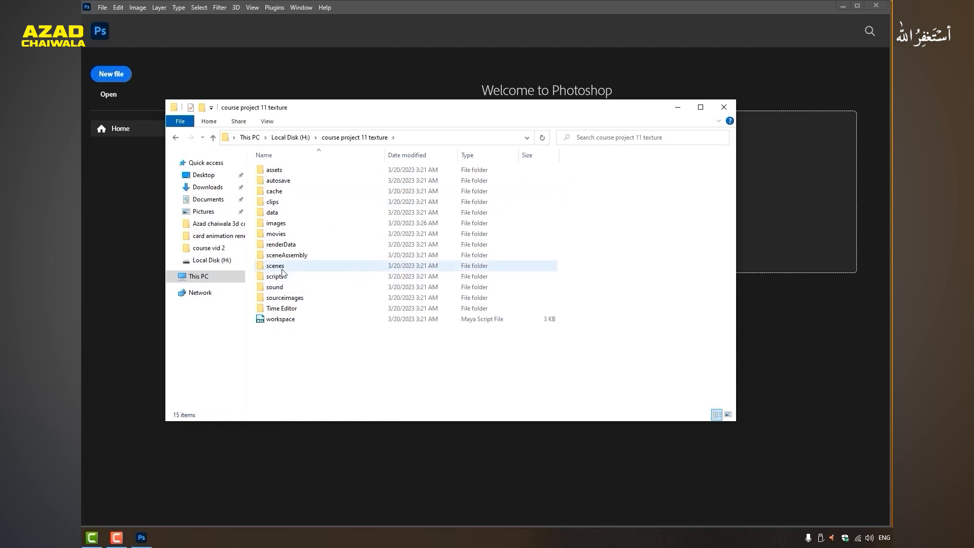
{"action": "double_click", "coordinate": [284, 298]}
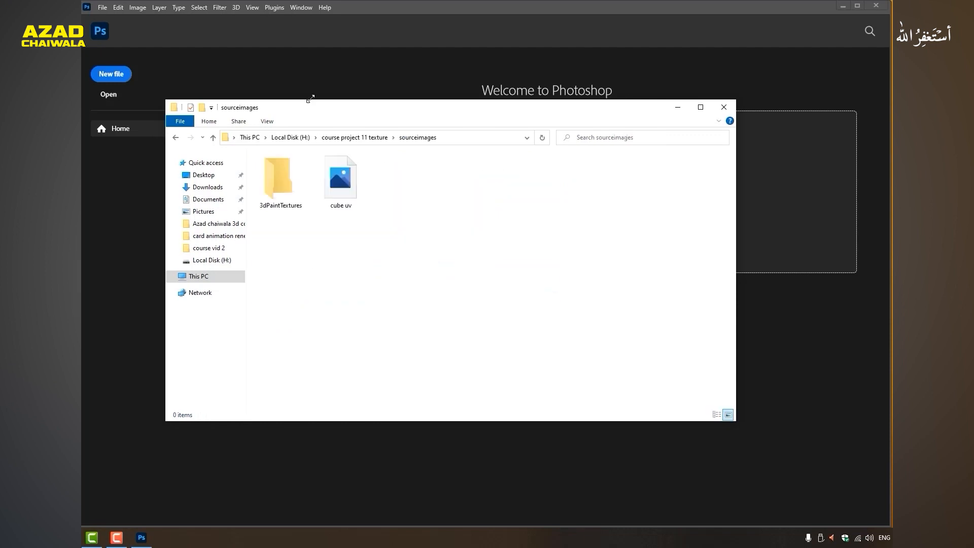
Step: Open the cube uv image from the sourceimages folder in Photoshop
{"action": "left_click_drag", "start_coordinate": [312, 118], "coordinate": [530, 120]}
{"action": "left_click", "coordinate": [534, 195]}
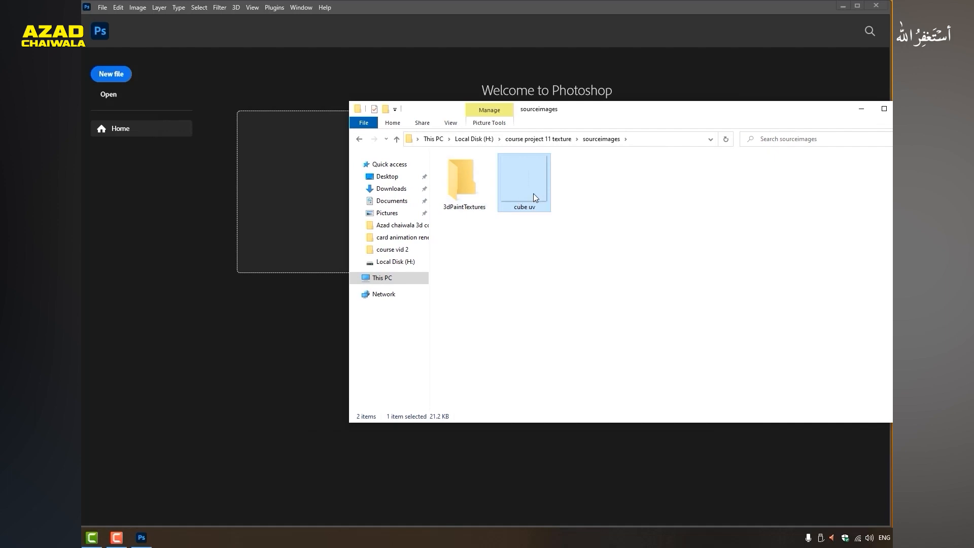
{"action": "left_click_drag", "start_coordinate": [534, 197], "coordinate": [295, 315]}
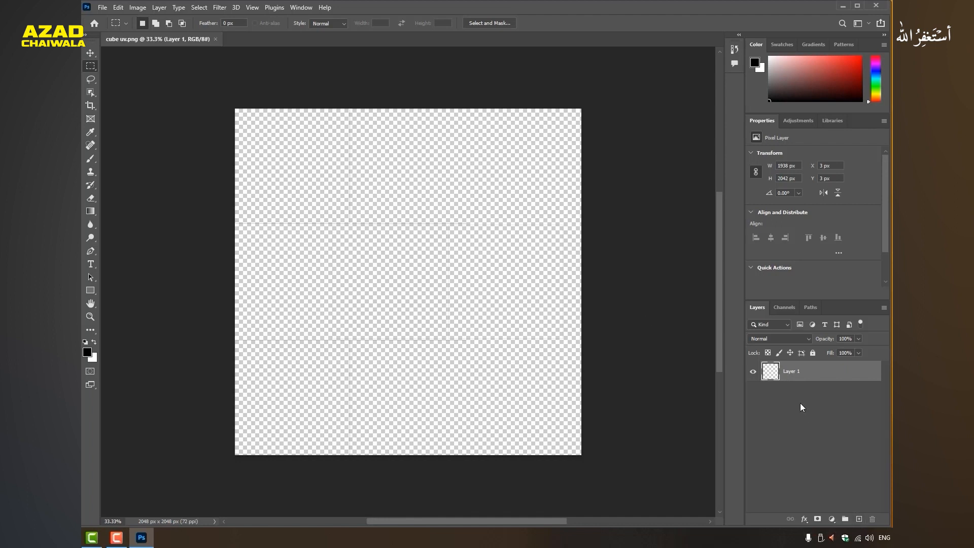
Step: Add a new layer beneath the UV wireframe layer and fill it with black
{"action": "left_click", "coordinate": [859, 519]}
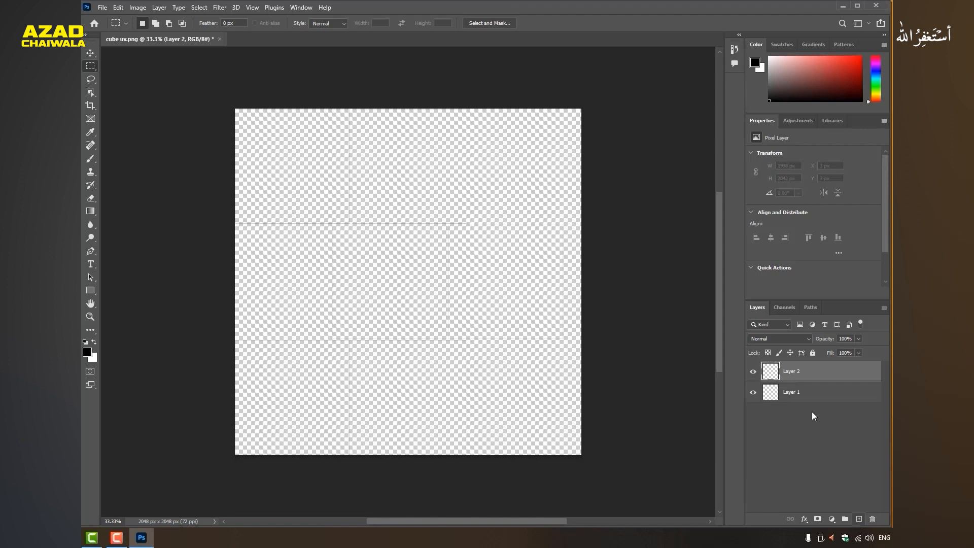
{"action": "key", "text": "ctrl+bracketleft"}
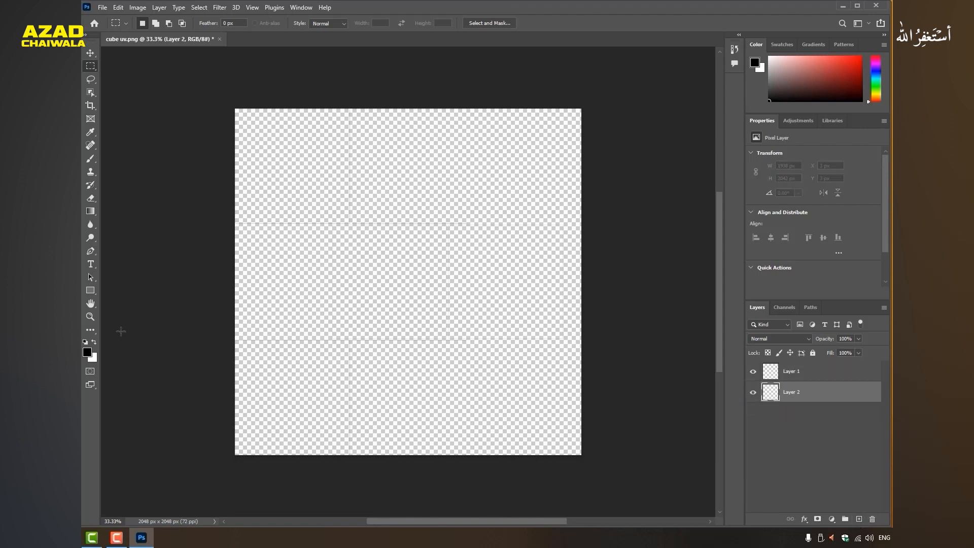
{"action": "key", "text": "alt+BackSpace"}
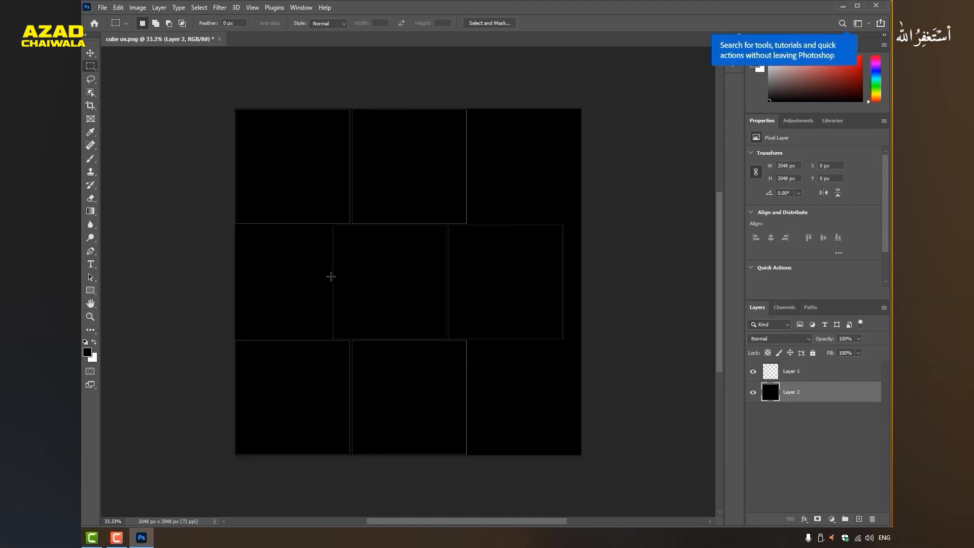
Step: Add another empty layer and place it above the UV wireframe layer, with the Move tool active
{"action": "key", "text": "v"}
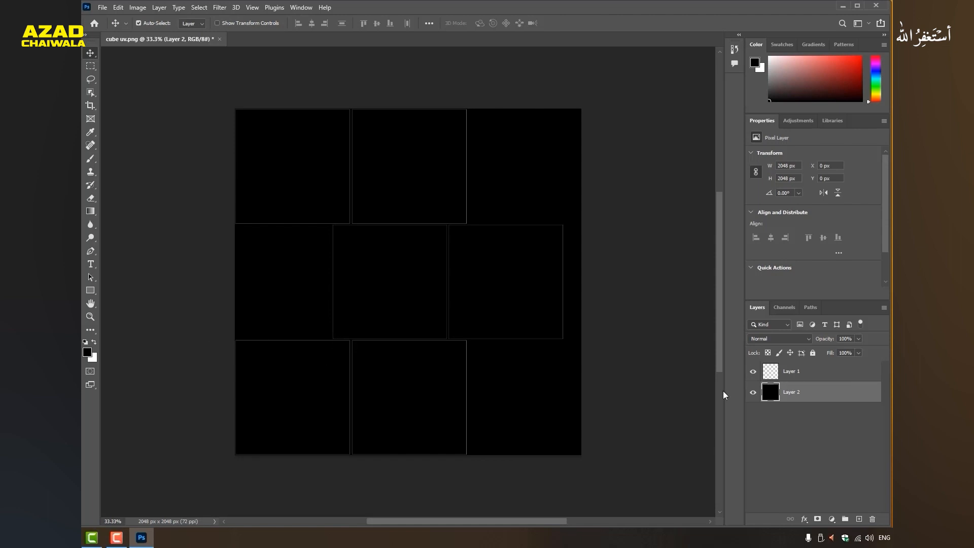
{"action": "left_click", "coordinate": [858, 519]}
{"action": "left_click_drag", "start_coordinate": [796, 393], "coordinate": [796, 366]}
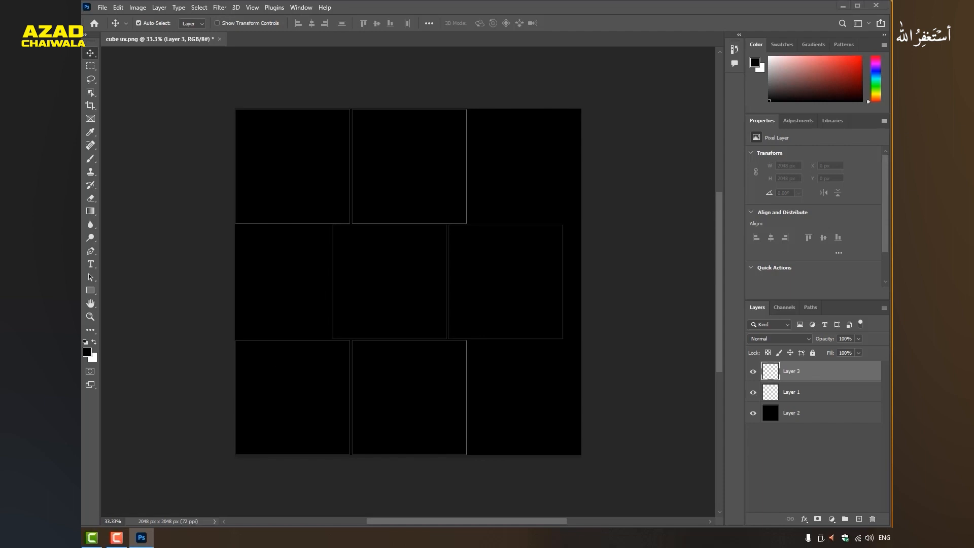
Step: Switch to File Explorer and open the texture folder inside the stock folder on drive F
{"action": "left_click", "coordinate": [67, 538]}
{"action": "left_click", "coordinate": [487, 140]}
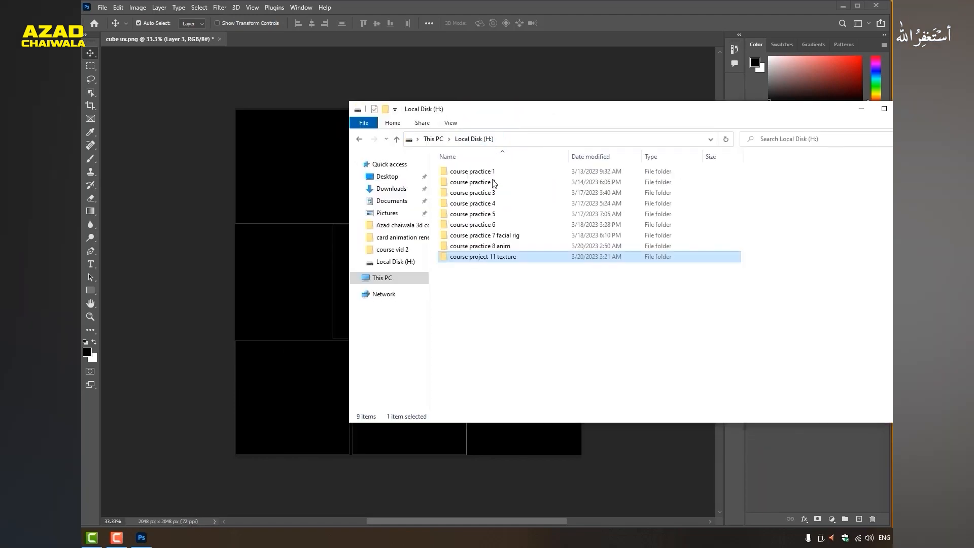
{"action": "left_click", "coordinate": [434, 138]}
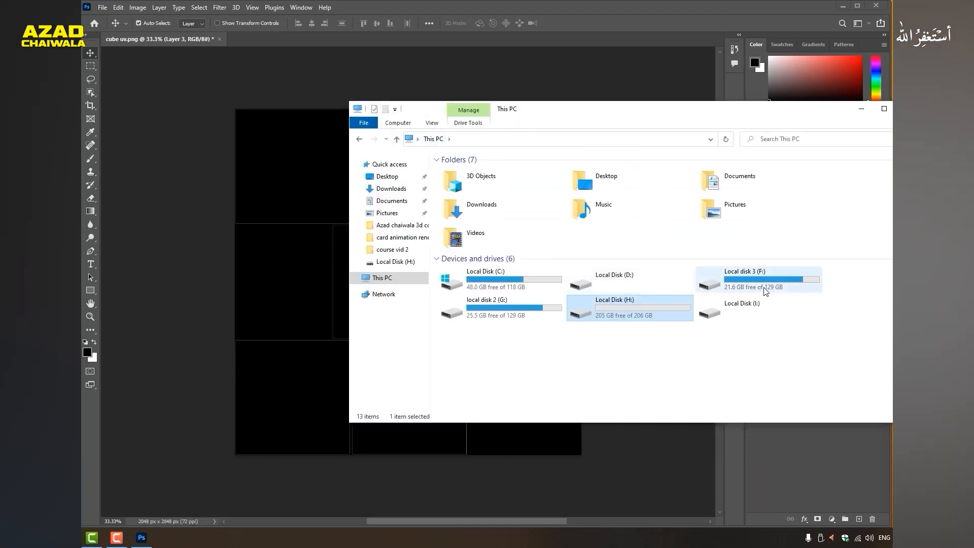
{"action": "double_click", "coordinate": [766, 291]}
{"action": "scroll", "coordinate": [509, 380], "scroll_direction": "down", "scroll_amount": 3}
{"action": "double_click", "coordinate": [479, 375]}
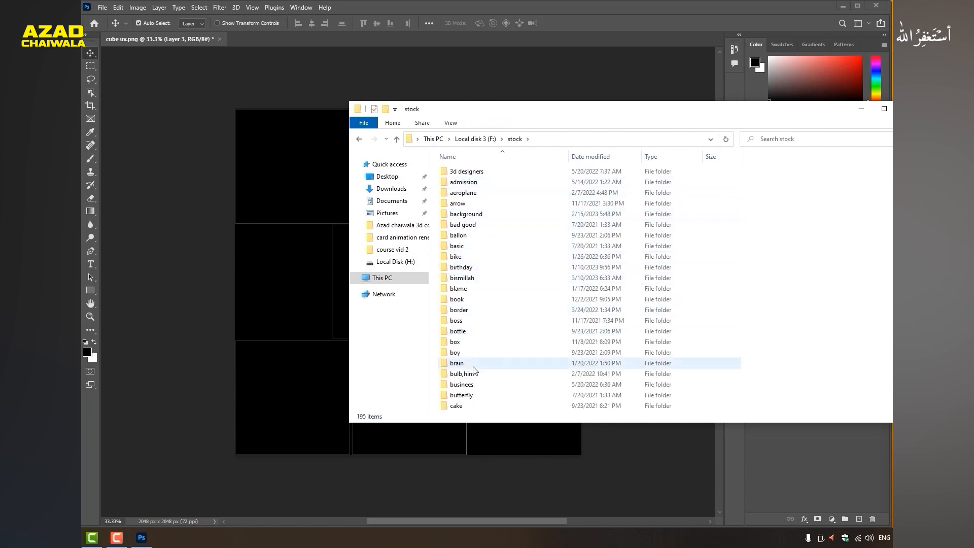
{"action": "left_click", "coordinate": [473, 366]}
{"action": "type", "text": "te"}
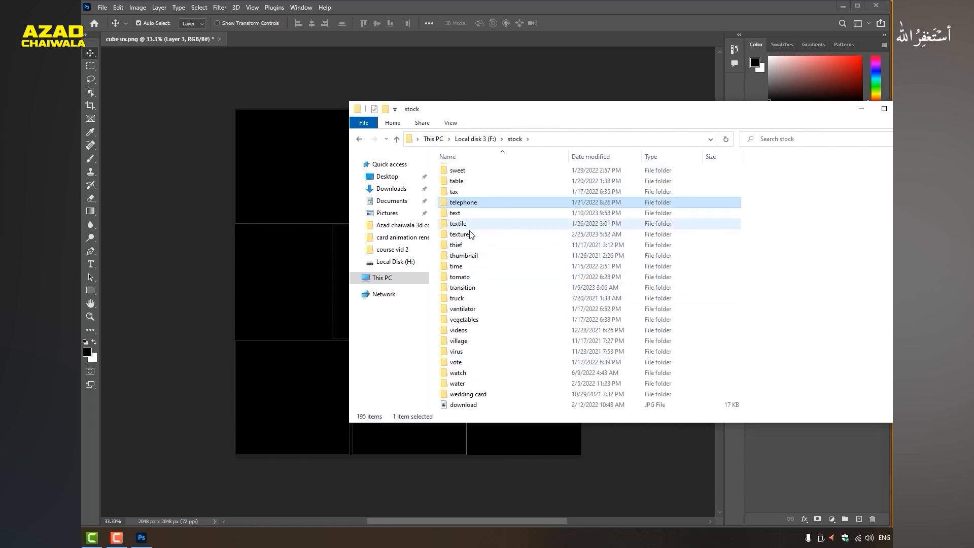
{"action": "double_click", "coordinate": [470, 234]}
Step: Place the brushed-metal image "1" into the Photoshop document and stretch it to fill the second UV square of the top row
{"action": "left_click", "coordinate": [578, 249]}
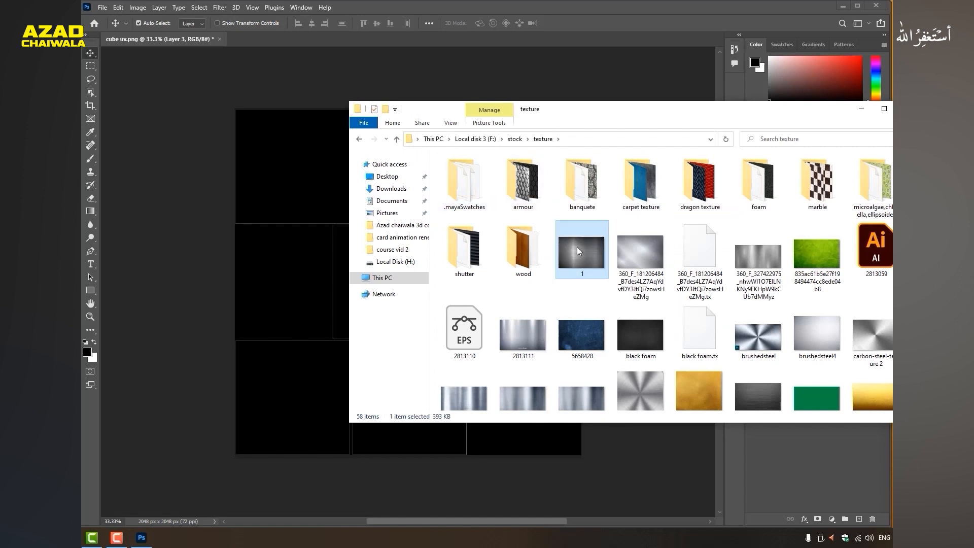
{"action": "left_click_drag", "start_coordinate": [578, 249], "coordinate": [313, 250]}
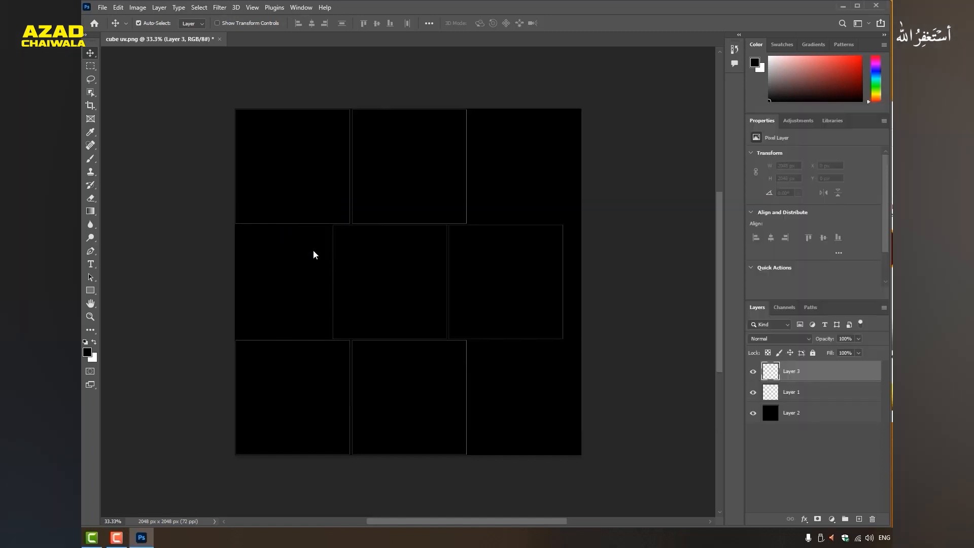
{"action": "left_click_drag", "start_coordinate": [418, 291], "coordinate": [418, 157]}
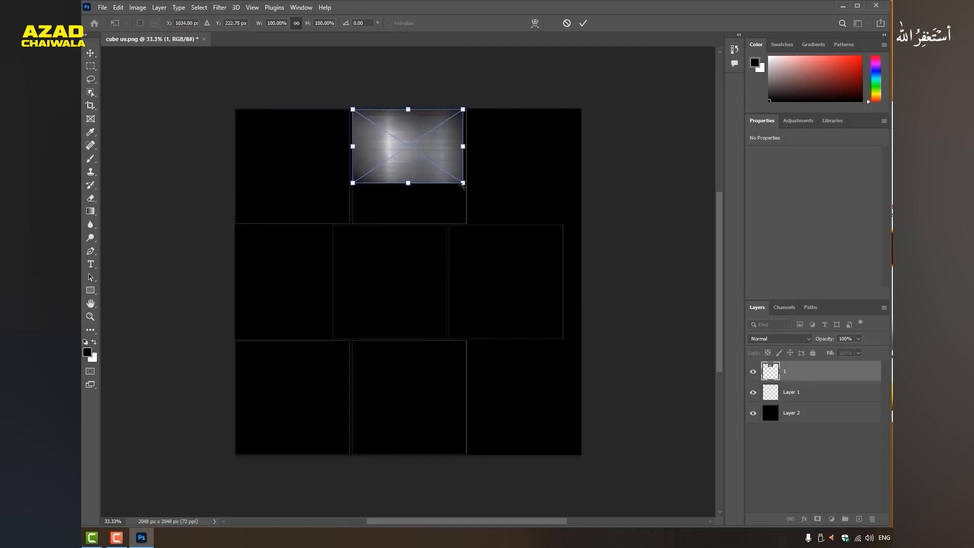
{"action": "left_click_drag", "start_coordinate": [463, 184], "coordinate": [466, 223]}
{"action": "key", "text": "Return"}
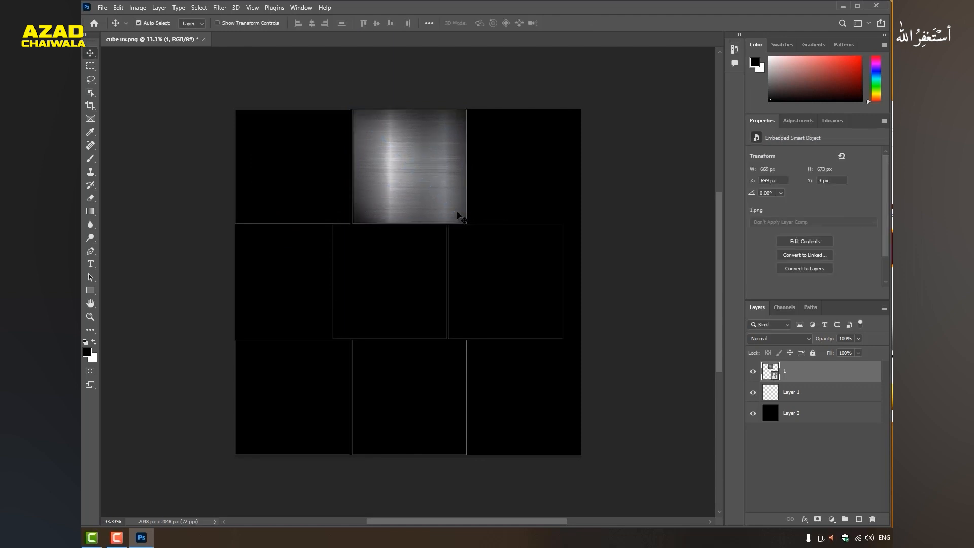
Step: Nudge the brushed-metal image into alignment with its UV square and copy it onto the middle square of the bottom row
{"action": "left_click_drag", "start_coordinate": [454, 212], "coordinate": [456, 209]}
{"action": "left_click_drag", "start_coordinate": [447, 212], "coordinate": [449, 400], "text": "alt"}
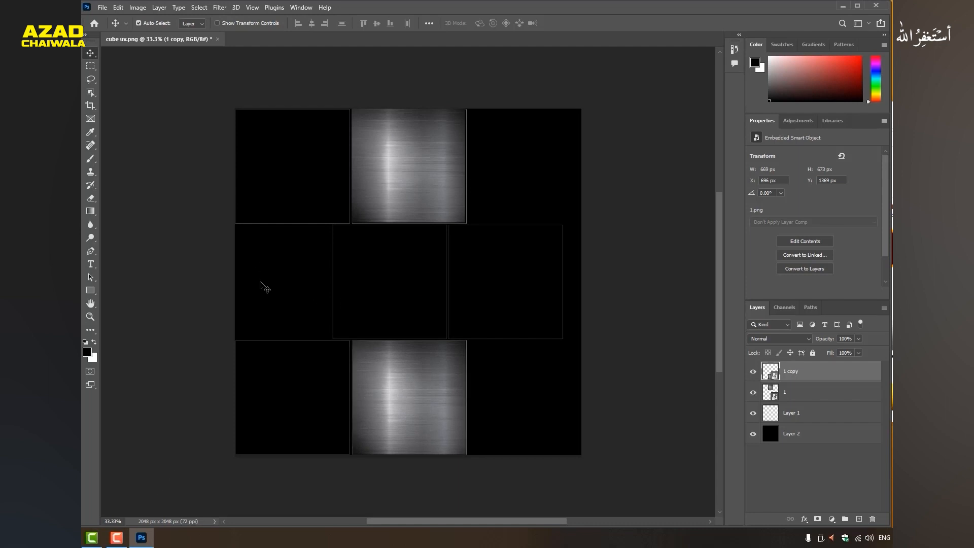
Step: Draw a rectangle about 576 x 694 px over the left UV square of the middle row and fill it with red ff0e0e
{"action": "key", "text": "u"}
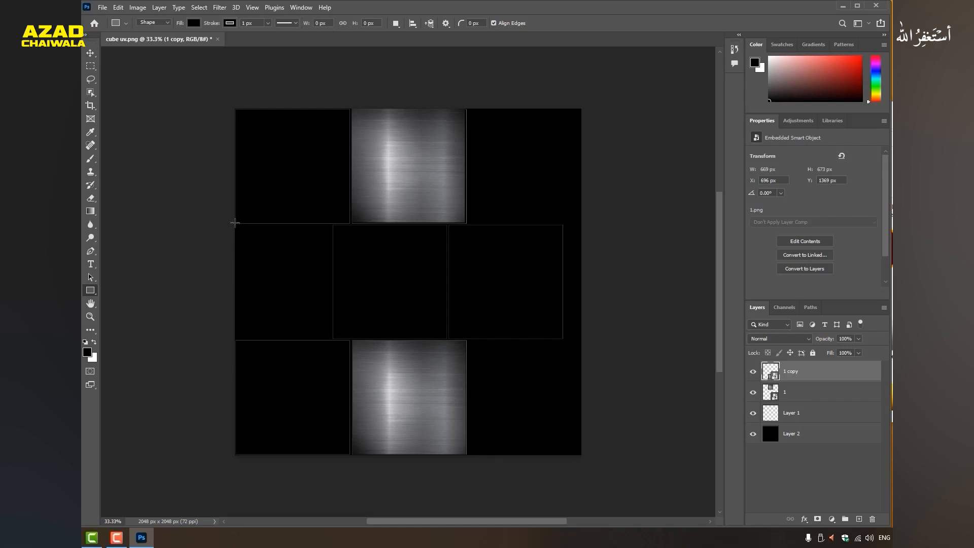
{"action": "left_click_drag", "start_coordinate": [235, 222], "coordinate": [332, 340]}
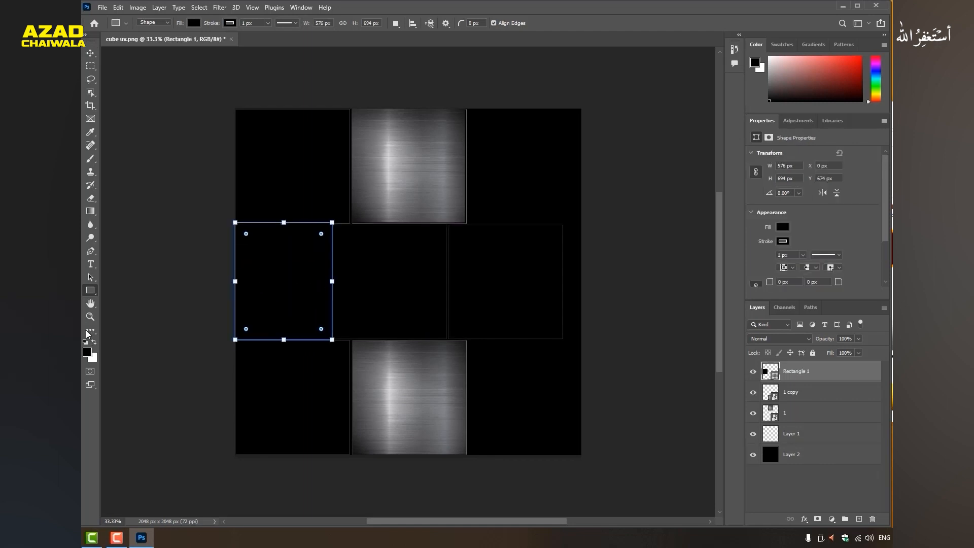
{"action": "key", "text": "Return"}
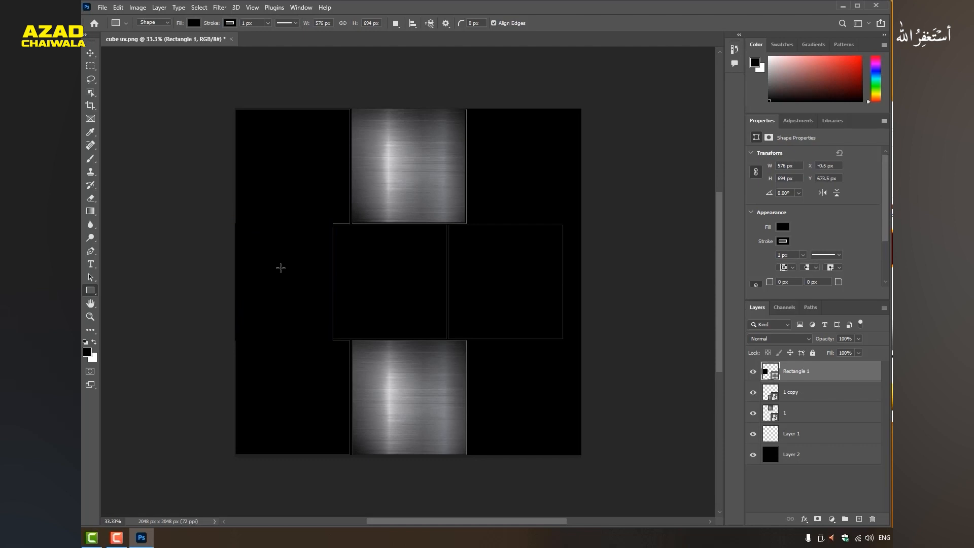
{"action": "left_click", "coordinate": [153, 25]}
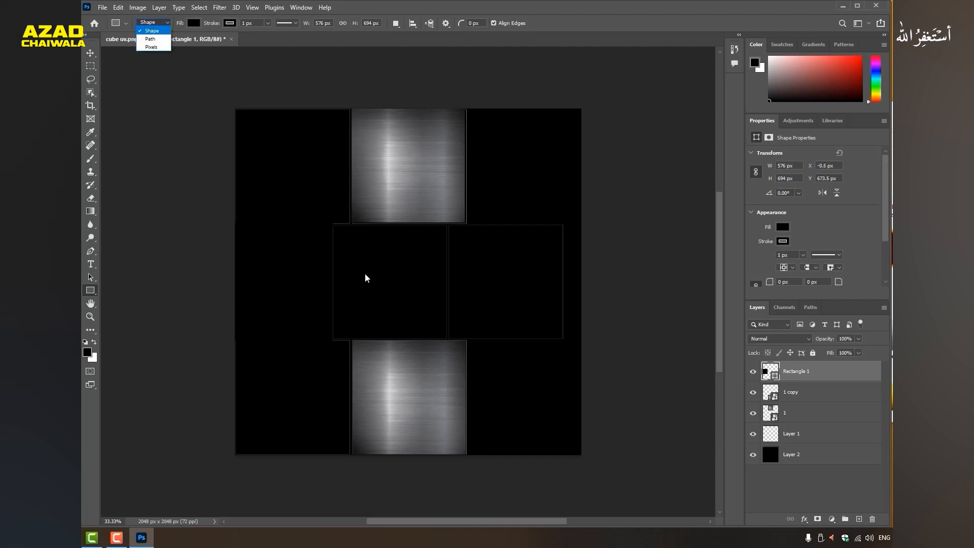
{"action": "left_click", "coordinate": [773, 376]}
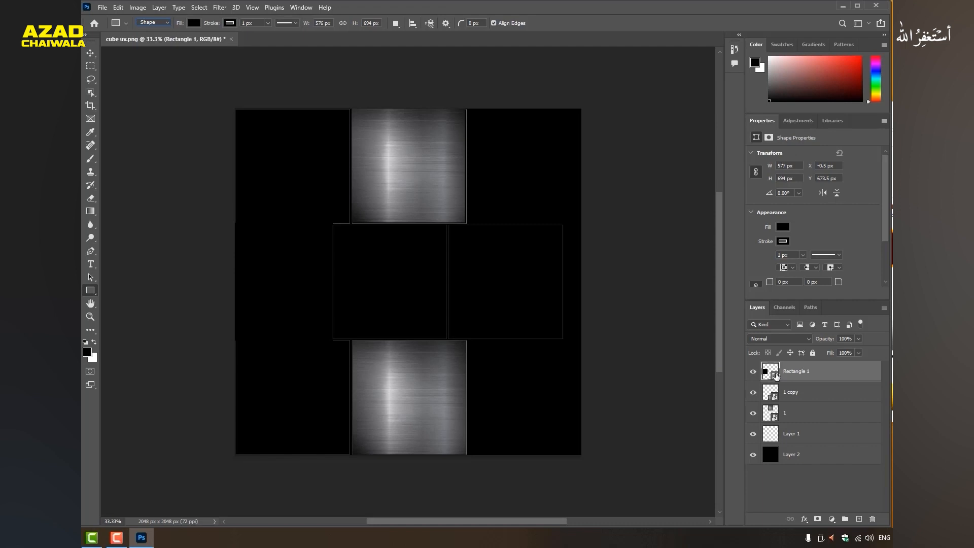
{"action": "double_click", "coordinate": [776, 376]}
{"action": "left_click_drag", "start_coordinate": [418, 205], "coordinate": [454, 125]}
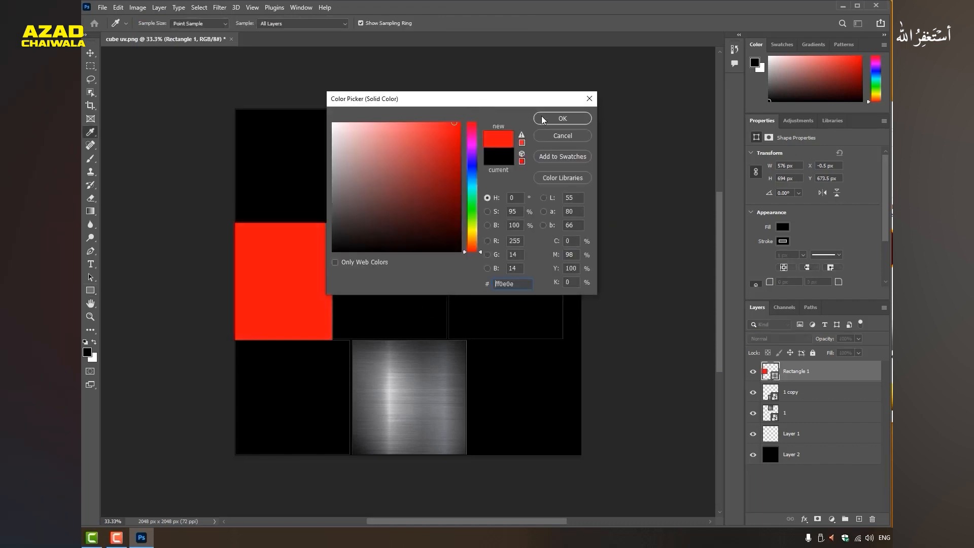
{"action": "left_click", "coordinate": [544, 120]}
Step: Copy the red rectangle onto the right UV square of the middle row, widened to fit, and recolour the copy green 18ff00
{"action": "key", "text": "v"}
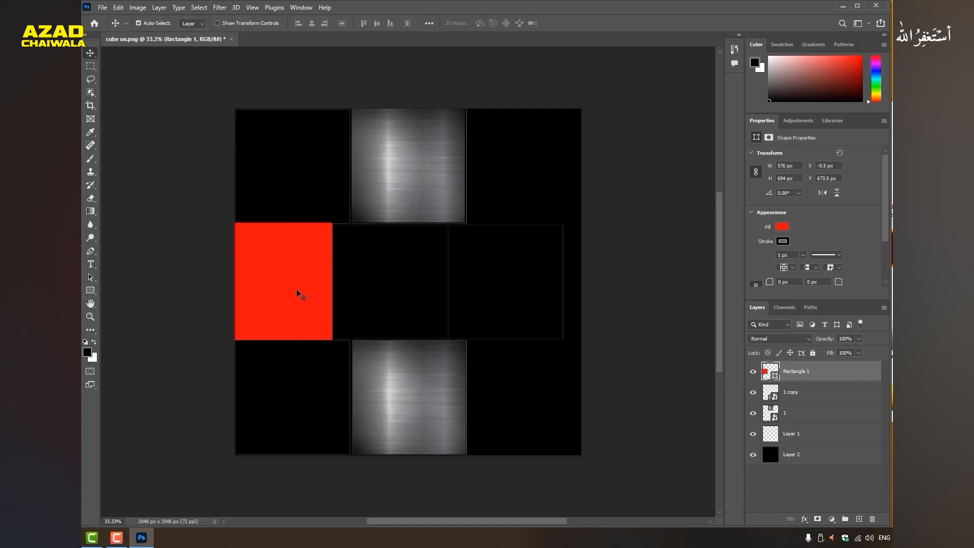
{"action": "left_click_drag", "start_coordinate": [278, 295], "coordinate": [563, 280], "text": "alt"}
{"action": "key", "text": "ctrl+t"}
{"action": "key", "text": "Return"}
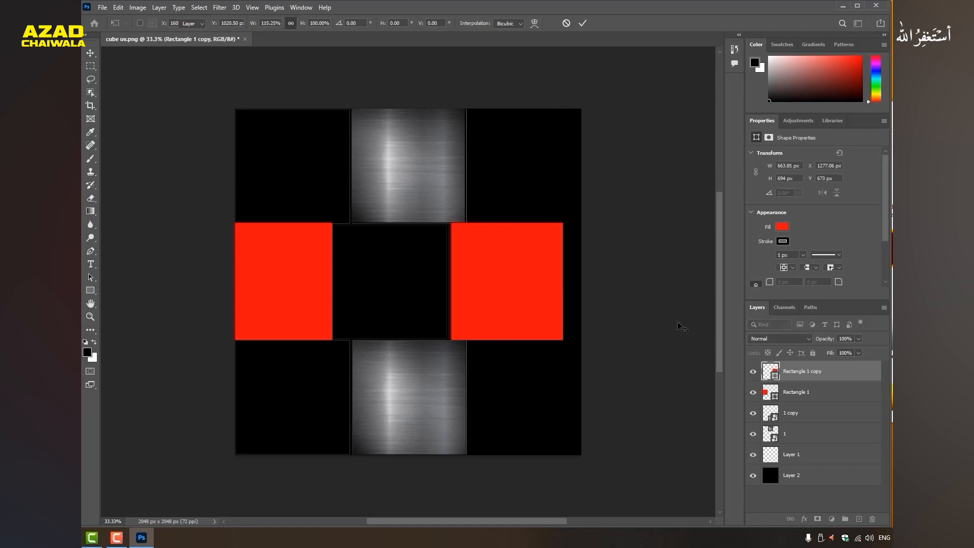
{"action": "double_click", "coordinate": [774, 375]}
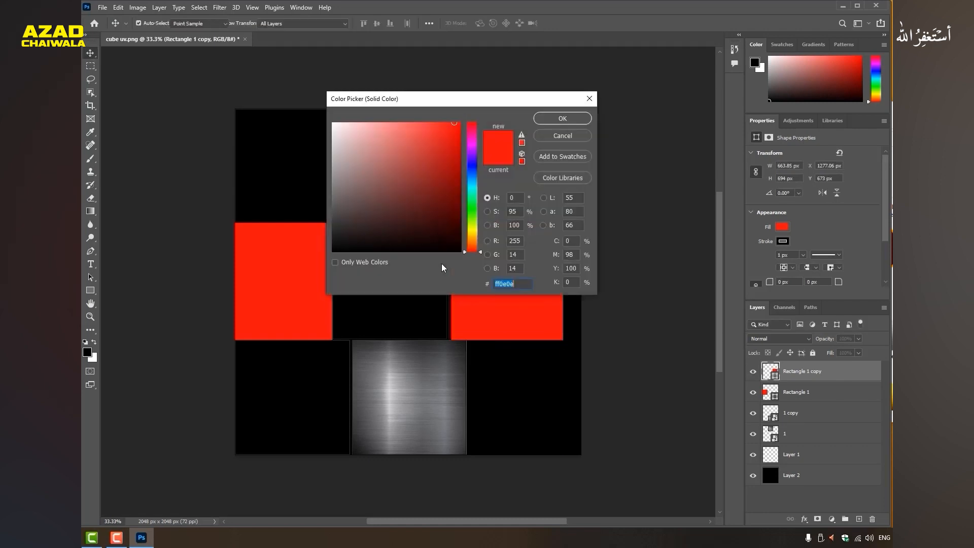
{"action": "left_click_drag", "start_coordinate": [465, 198], "coordinate": [466, 210]}
{"action": "left_click_drag", "start_coordinate": [442, 173], "coordinate": [492, 109]}
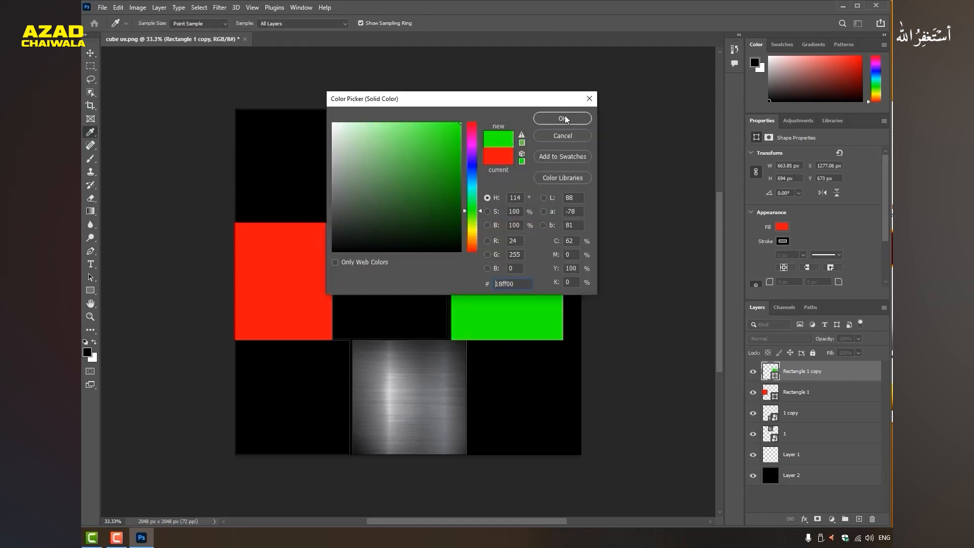
{"action": "left_click", "coordinate": [562, 118]}
Step: Copy the green rectangle onto the bottom-left UV square, stretched to fit, and recolour the copy yellow ffd200
{"action": "left_click_drag", "start_coordinate": [522, 268], "coordinate": [351, 394], "text": "alt"}
{"action": "key", "text": "ctrl+t"}
{"action": "key", "text": "Return"}
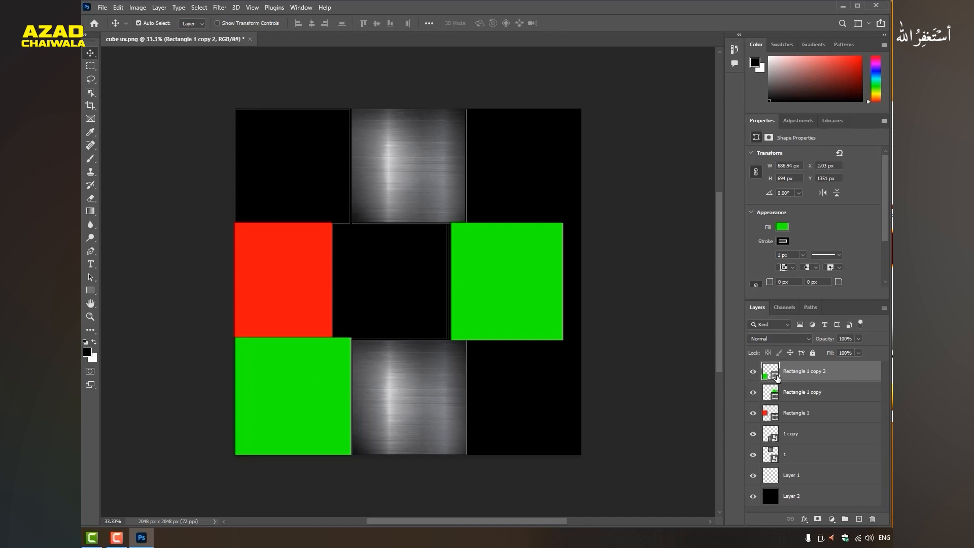
{"action": "double_click", "coordinate": [776, 378]}
{"action": "left_click_drag", "start_coordinate": [472, 210], "coordinate": [473, 234]}
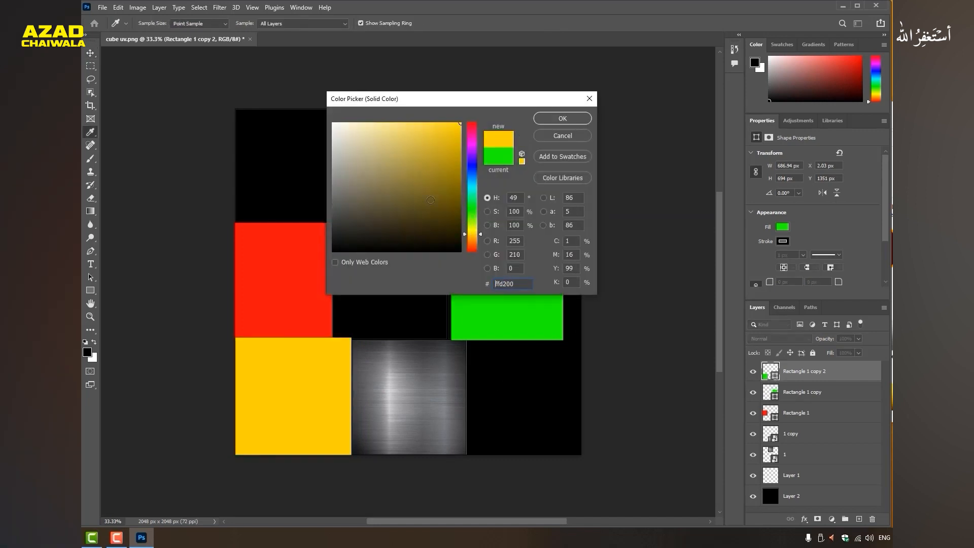
{"action": "left_click", "coordinate": [558, 119]}
Step: Copy the yellow rectangle onto the centre UV square and stretch it to cover the square
{"action": "left_click_drag", "start_coordinate": [342, 349], "coordinate": [451, 282], "text": "alt"}
{"action": "key", "text": "ctrl+t"}
{"action": "key", "text": "Return"}
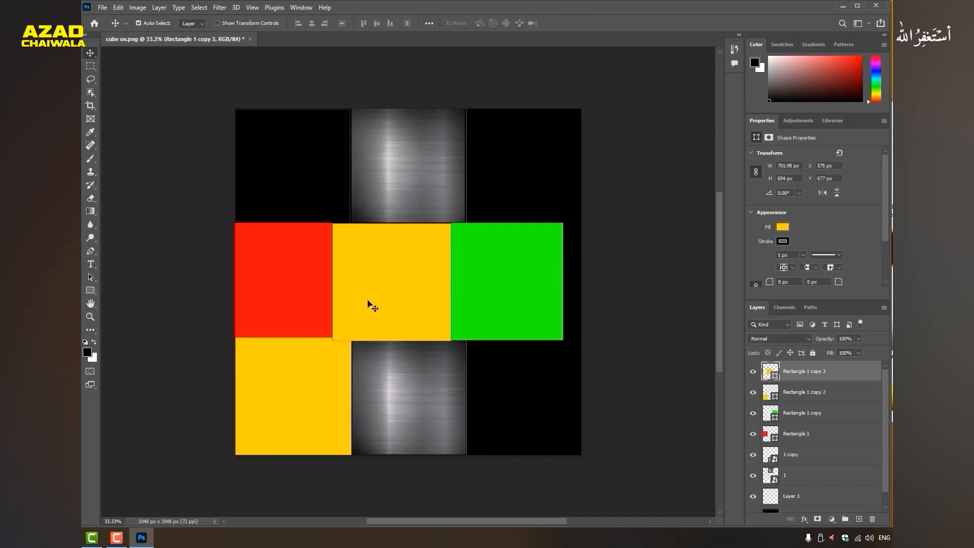
Step: Recolour the centre rectangle dark brown 322c11 and copy it onto the top-left UV square
{"action": "double_click", "coordinate": [773, 376]}
{"action": "left_click", "coordinate": [416, 226]}
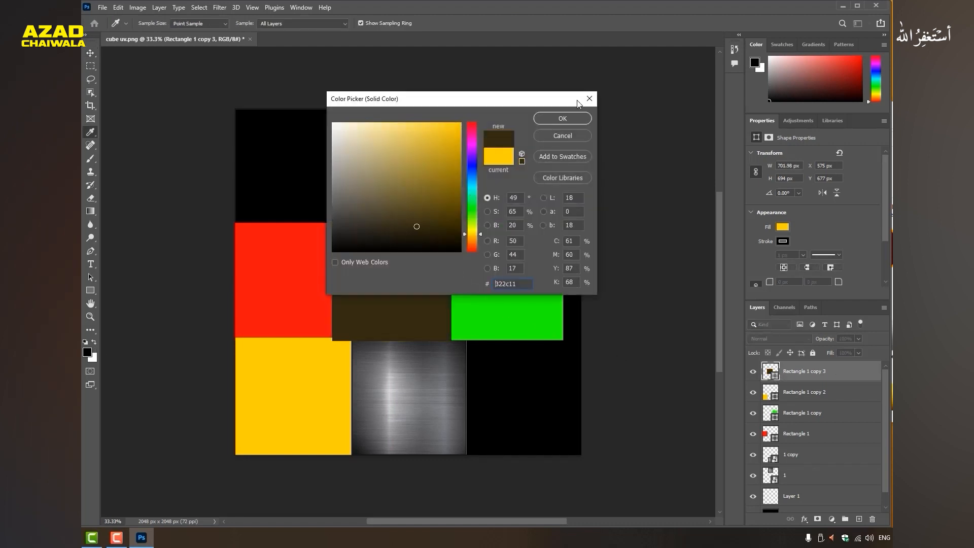
{"action": "left_click", "coordinate": [561, 119]}
{"action": "key", "text": "v"}
{"action": "left_click_drag", "start_coordinate": [421, 274], "coordinate": [321, 157], "text": "alt"}
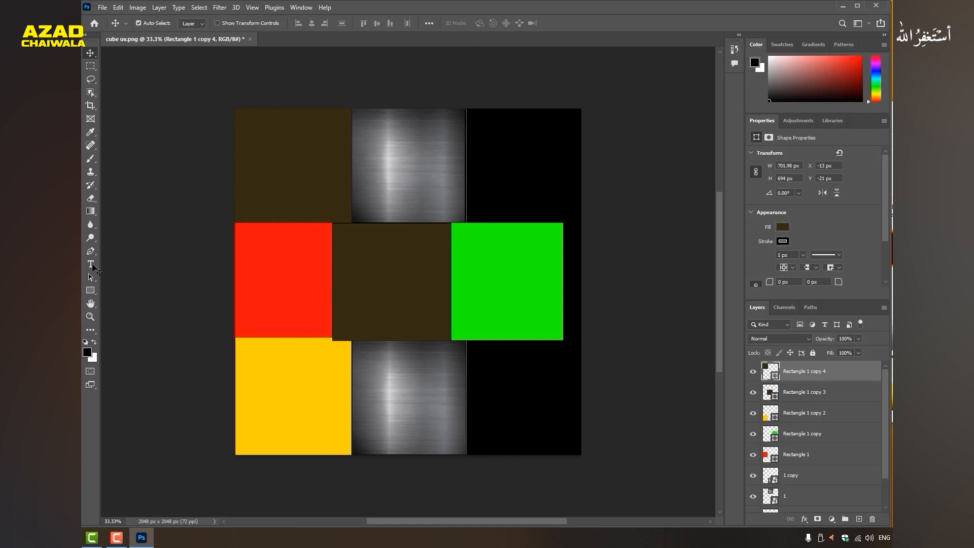
Step: Add the black text "Hi" in Myriad Pro, scaled up to about 367 pt, in the middle of the yellow square
{"action": "left_click", "coordinate": [90, 263]}
{"action": "left_click", "coordinate": [282, 286]}
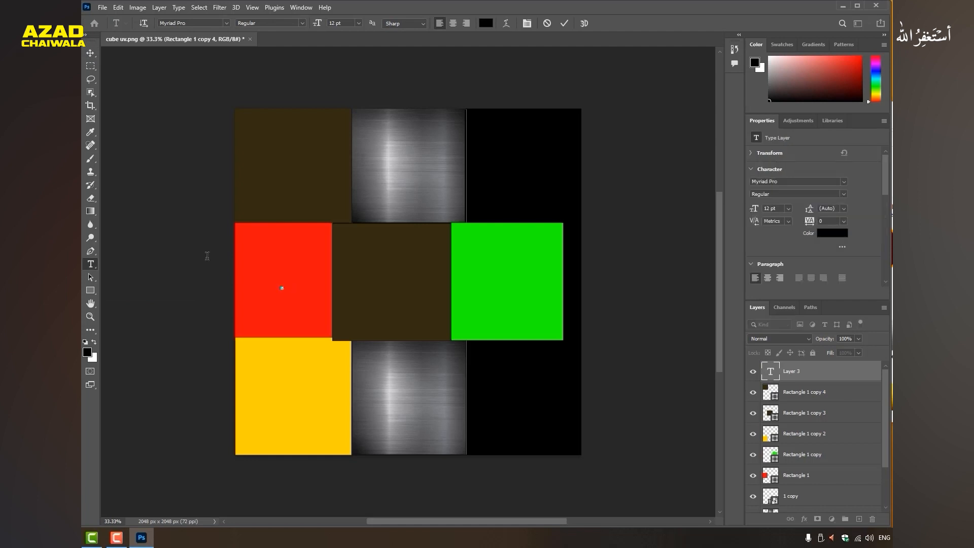
{"action": "left_click", "coordinate": [93, 53]}
{"action": "key", "text": "ctrl+t"}
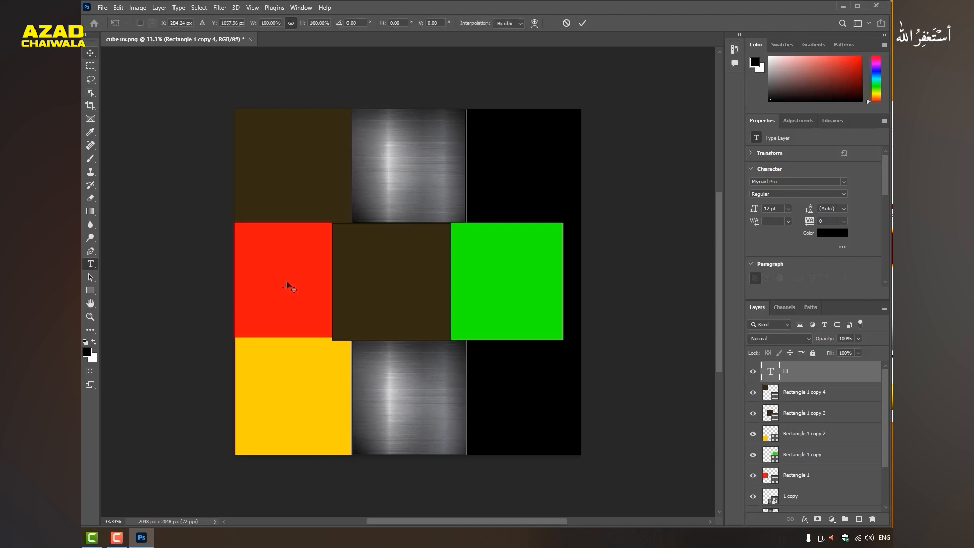
{"action": "left_click_drag", "start_coordinate": [319, 317], "coordinate": [337, 326]}
{"action": "left_click_drag", "start_coordinate": [299, 365], "coordinate": [277, 453]}
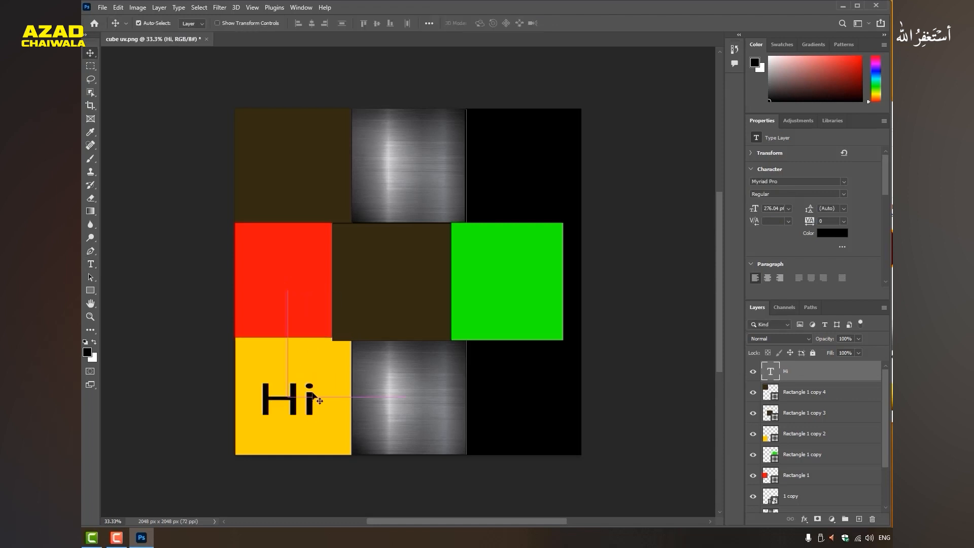
{"action": "key", "text": "Return"}
{"action": "key", "text": "ctrl+t"}
{"action": "left_click_drag", "start_coordinate": [318, 376], "coordinate": [305, 398]}
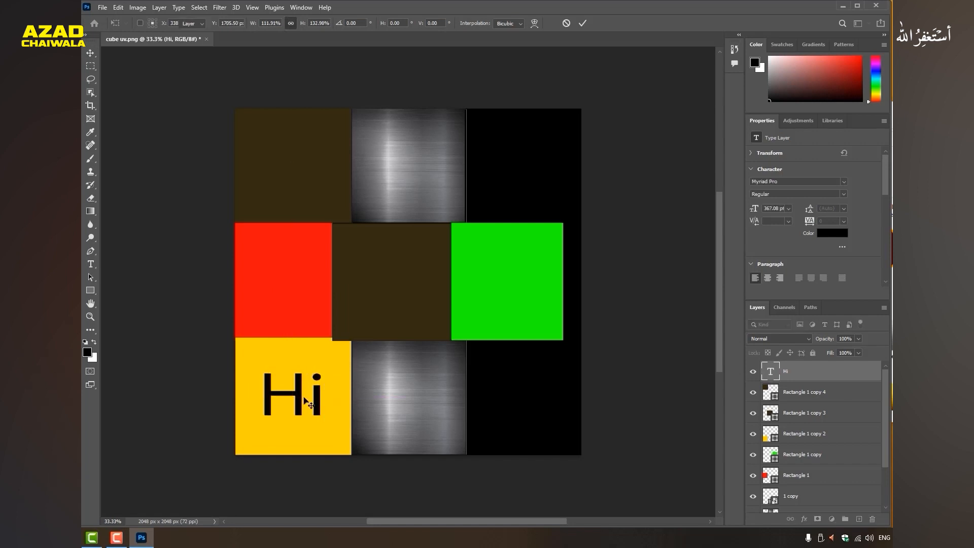
{"action": "key", "text": "Return"}
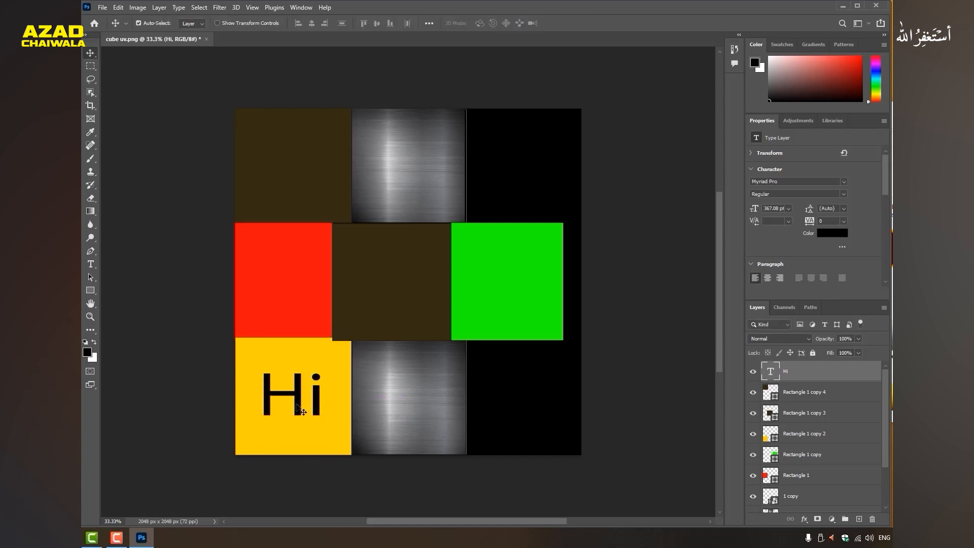
Step: Copy the "Hi" text onto both brushed-metal squares, in the bottom and top rows
{"action": "left_click_drag", "start_coordinate": [294, 390], "coordinate": [410, 431], "text": "alt"}
{"action": "left_click_drag", "start_coordinate": [409, 403], "coordinate": [410, 404], "text": "alt"}
{"action": "key", "text": "ctrl"}
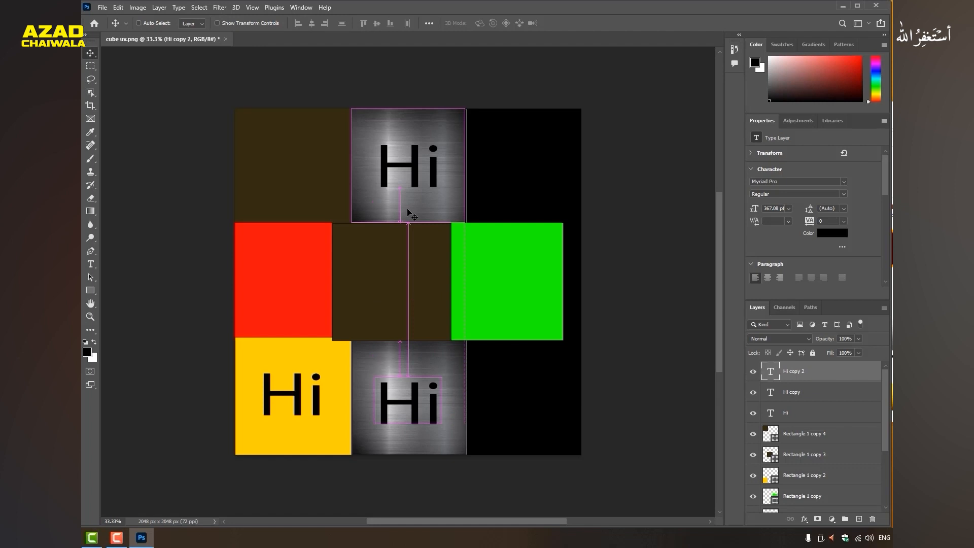
{"action": "key", "text": "ctrl+shift+s"}
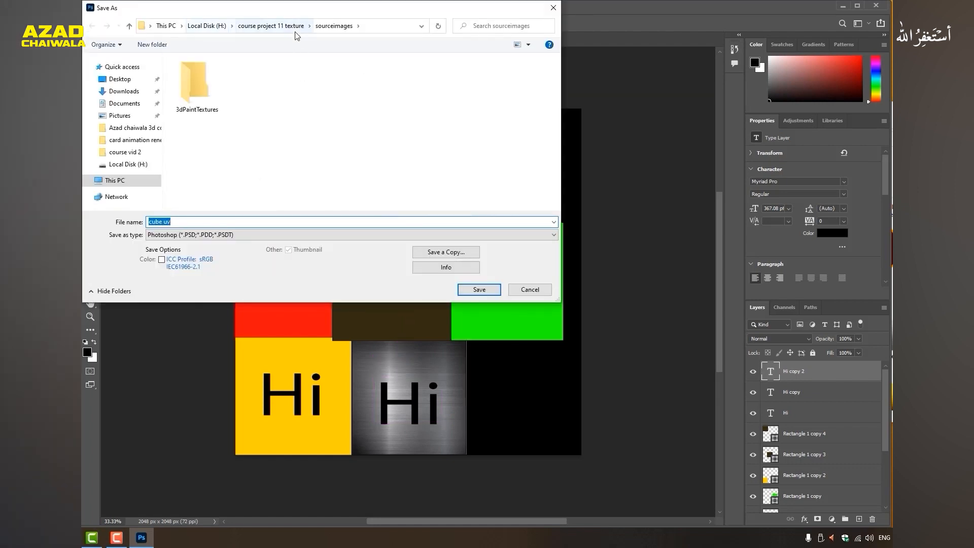
{"action": "left_click", "coordinate": [166, 25]}
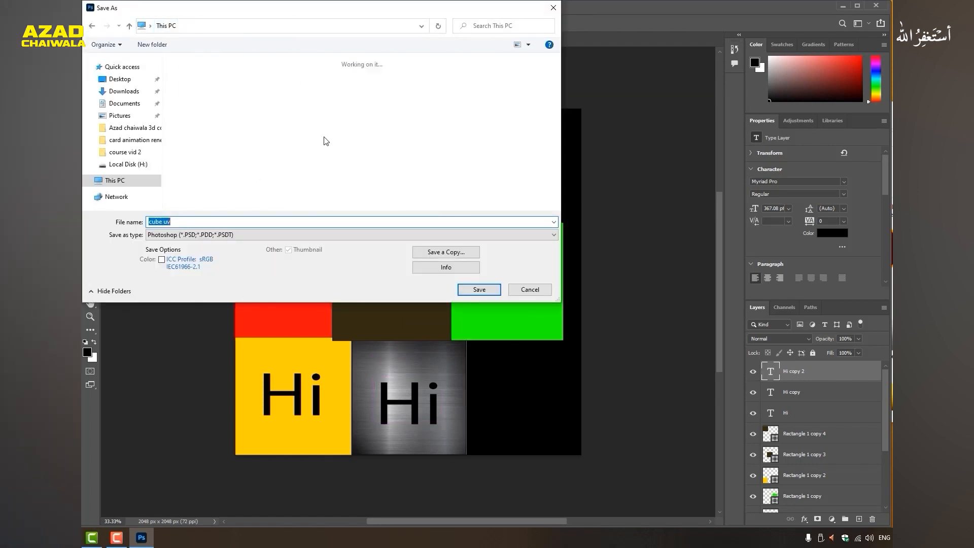
{"action": "double_click", "coordinate": [227, 197]}
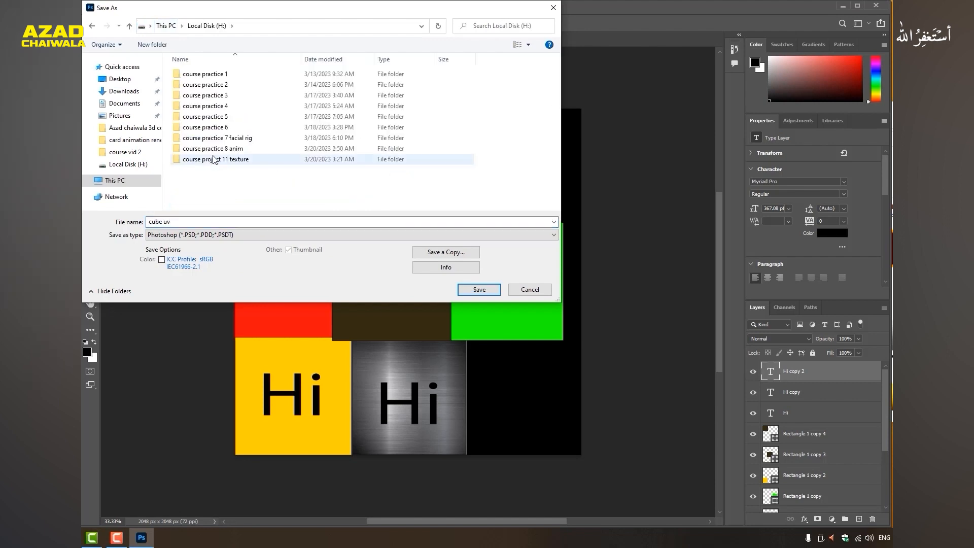
{"action": "double_click", "coordinate": [215, 159]}
{"action": "double_click", "coordinate": [206, 193]}
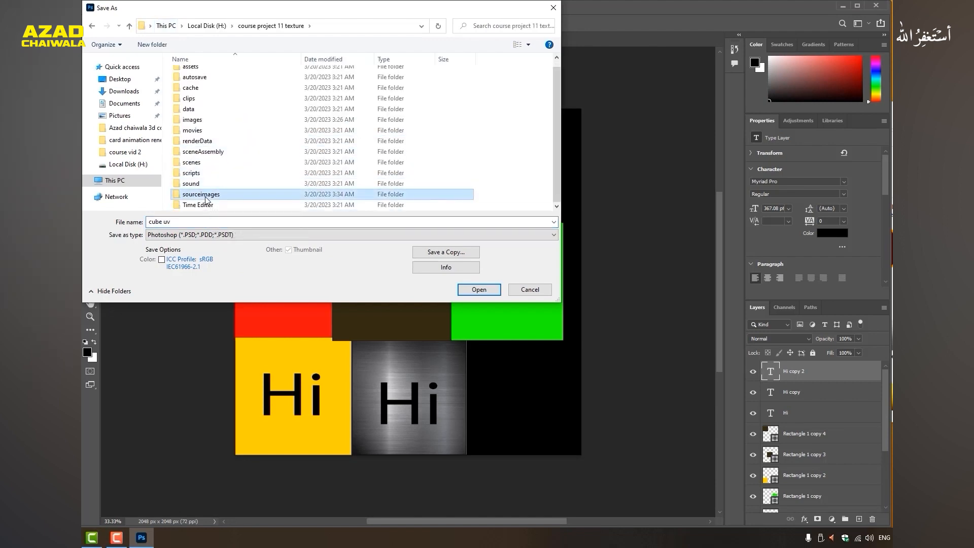
{"action": "left_click", "coordinate": [173, 234]}
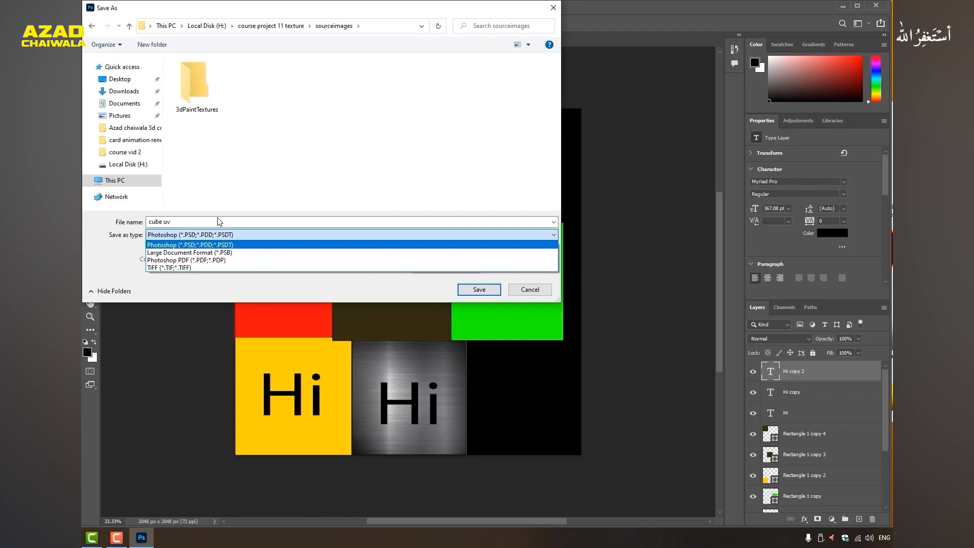
{"action": "left_click", "coordinate": [218, 222]}
{"action": "left_click", "coordinate": [196, 234]}
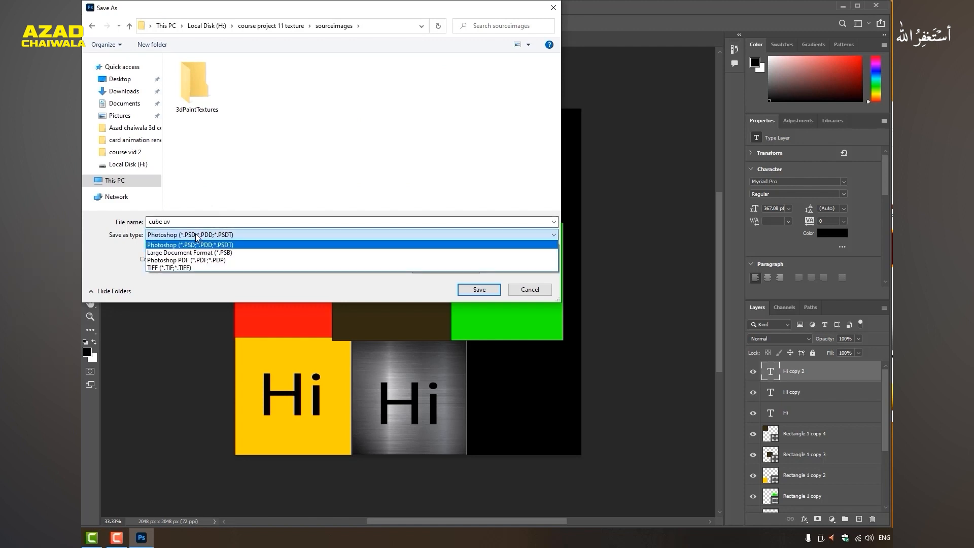
{"action": "left_click", "coordinate": [538, 297]}
{"action": "left_click", "coordinate": [538, 297]}
{"action": "left_click", "coordinate": [102, 8]}
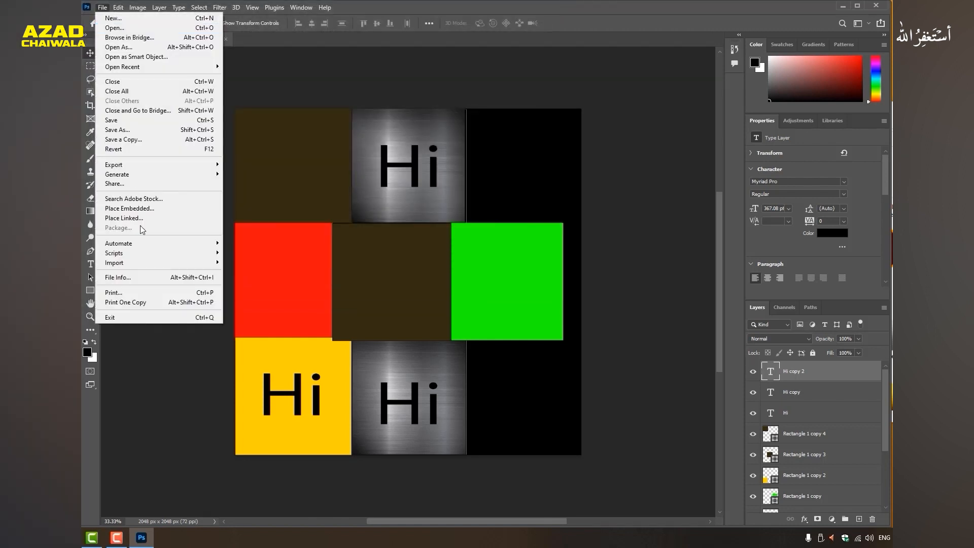
{"action": "mouse_move", "coordinate": [136, 167]}
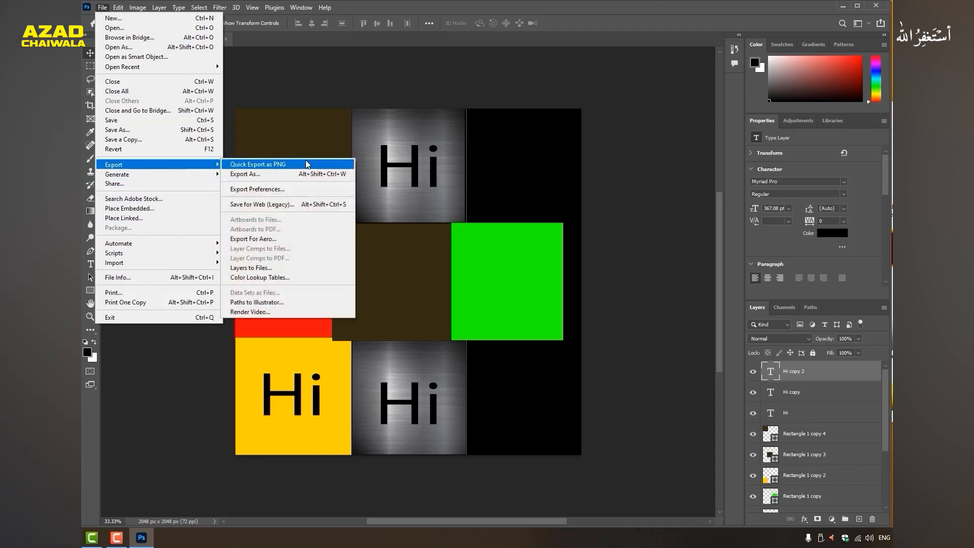
{"action": "left_click", "coordinate": [242, 174]}
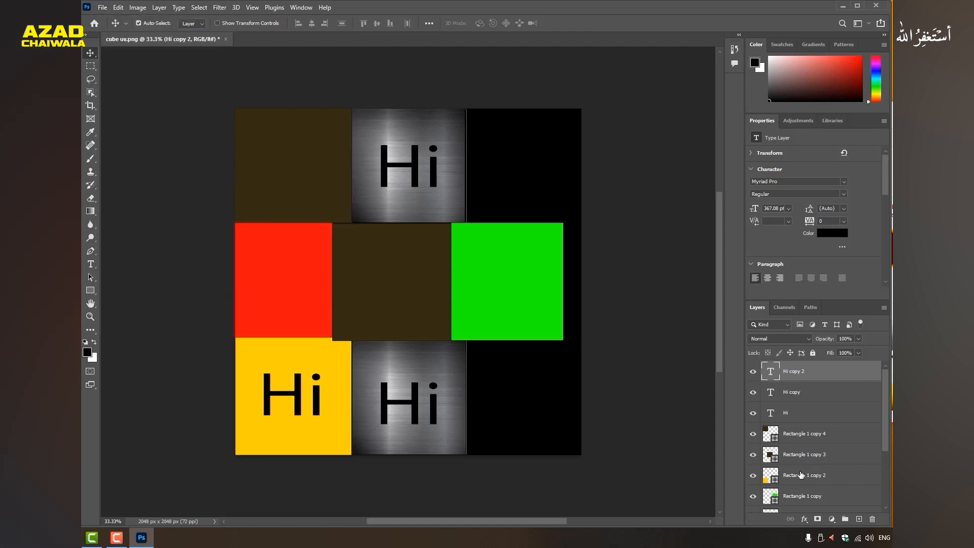
{"action": "scroll", "coordinate": [796, 472], "scroll_direction": "down", "scroll_amount": 3}
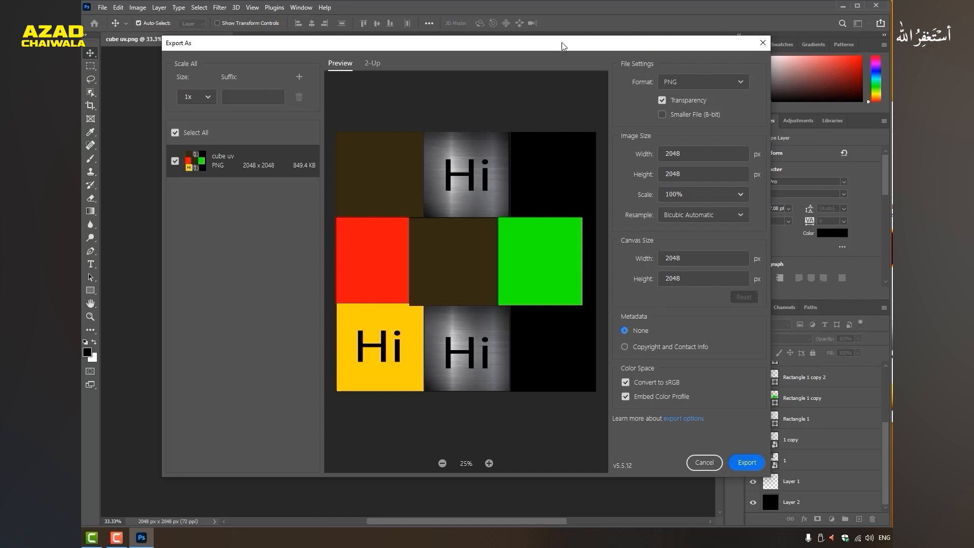
{"action": "left_click", "coordinate": [763, 43]}
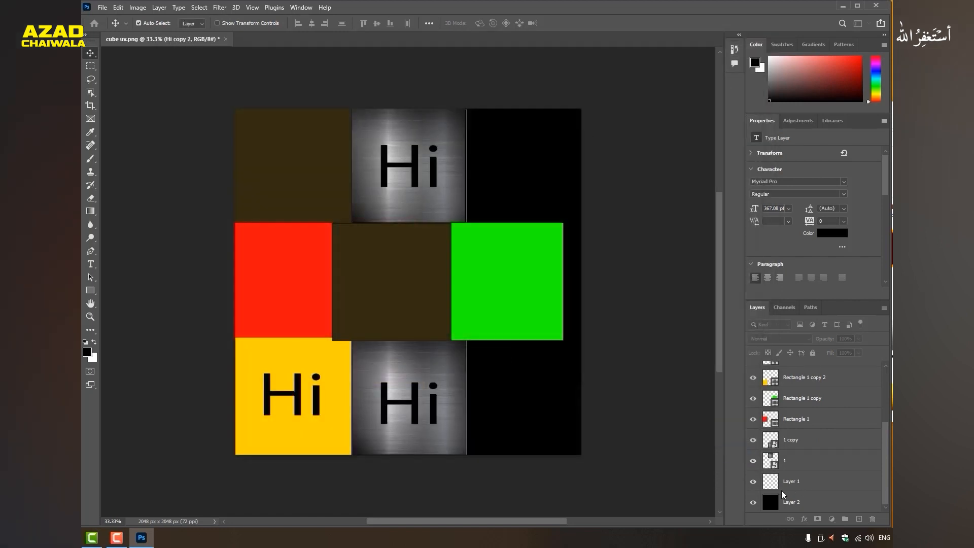
Step: Hide the UV wireframe layer "Layer 1" and the black background layer "Layer 2"
{"action": "left_click", "coordinate": [751, 482]}
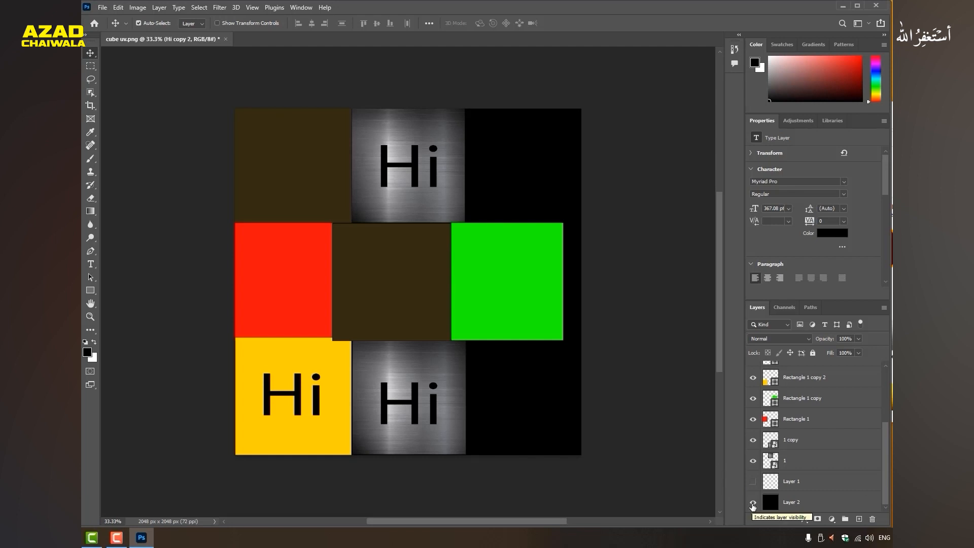
{"action": "left_click", "coordinate": [753, 502]}
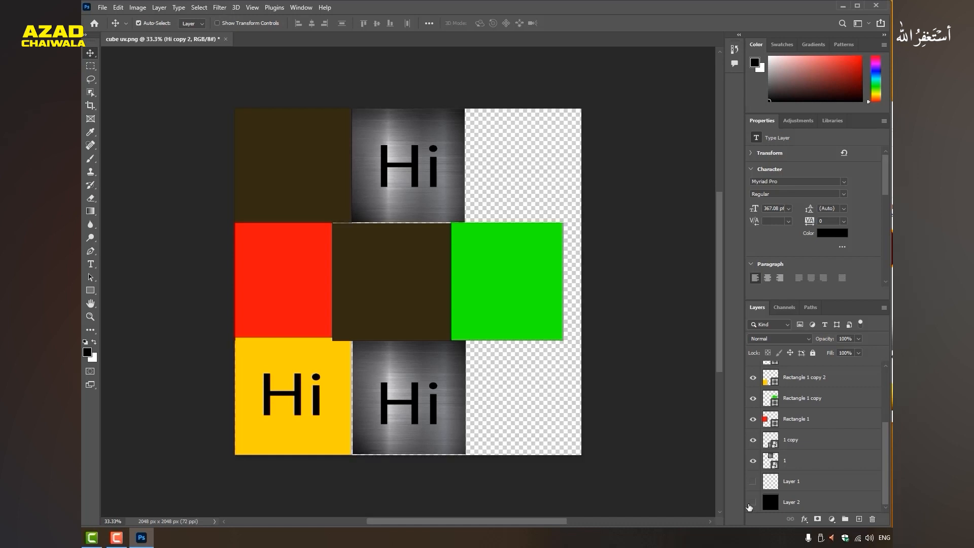
Step: Export the image as PNG with transparency at 2048 × 2048 px
{"action": "left_click", "coordinate": [102, 8]}
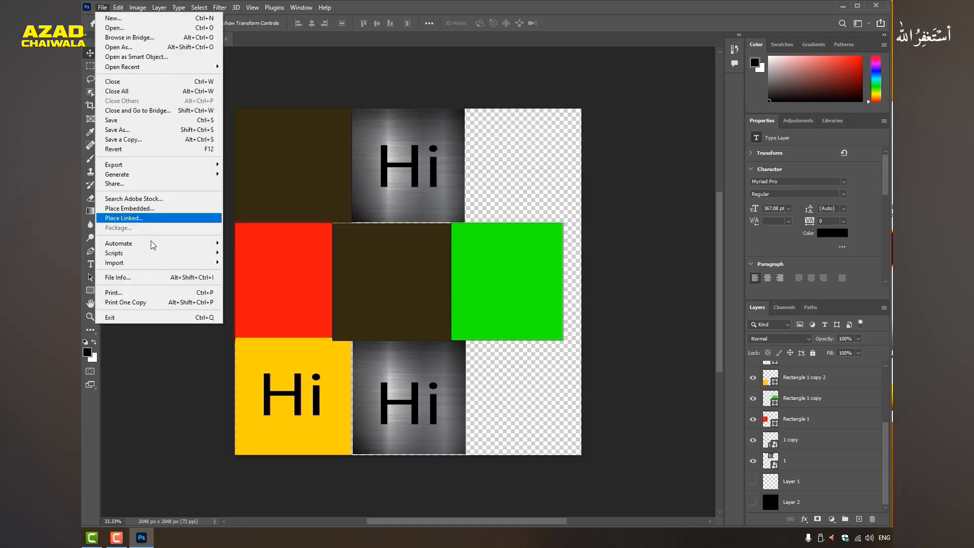
{"action": "mouse_move", "coordinate": [152, 164]}
{"action": "left_click", "coordinate": [251, 168]}
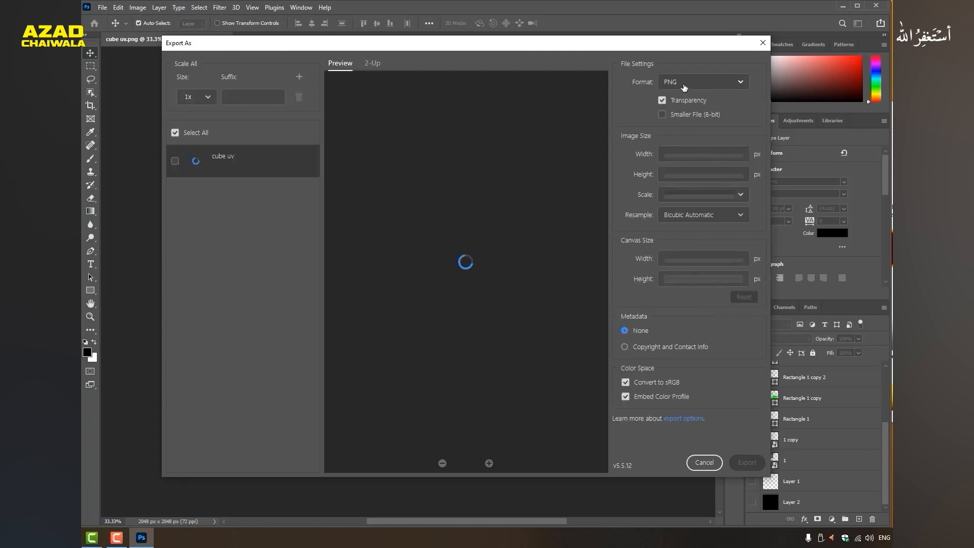
{"action": "left_click", "coordinate": [684, 83]}
{"action": "left_click", "coordinate": [683, 84]}
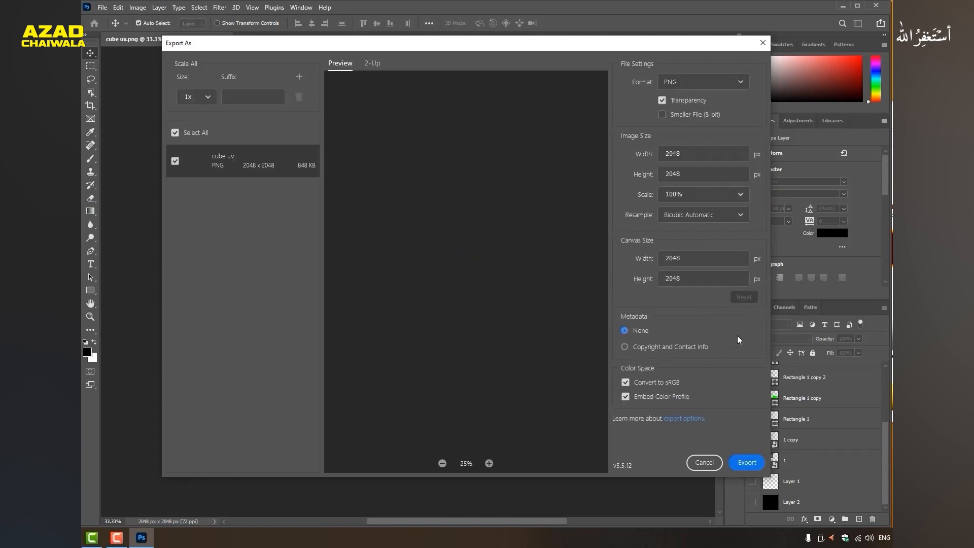
{"action": "left_click", "coordinate": [747, 462]}
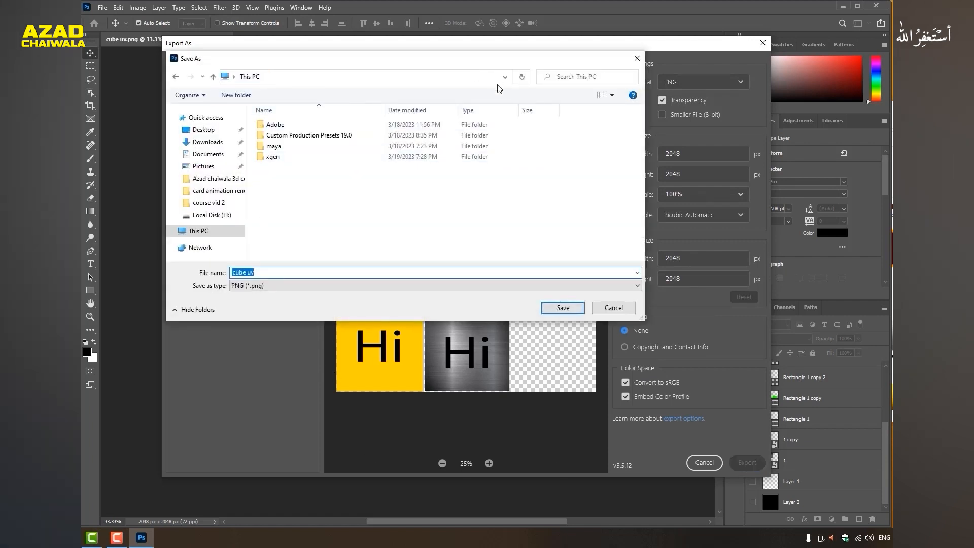
Step: Save the exported image as "cube mt" in the sourceimages folder of "course project 11 texture" on drive H
{"action": "double_click", "coordinate": [345, 217]}
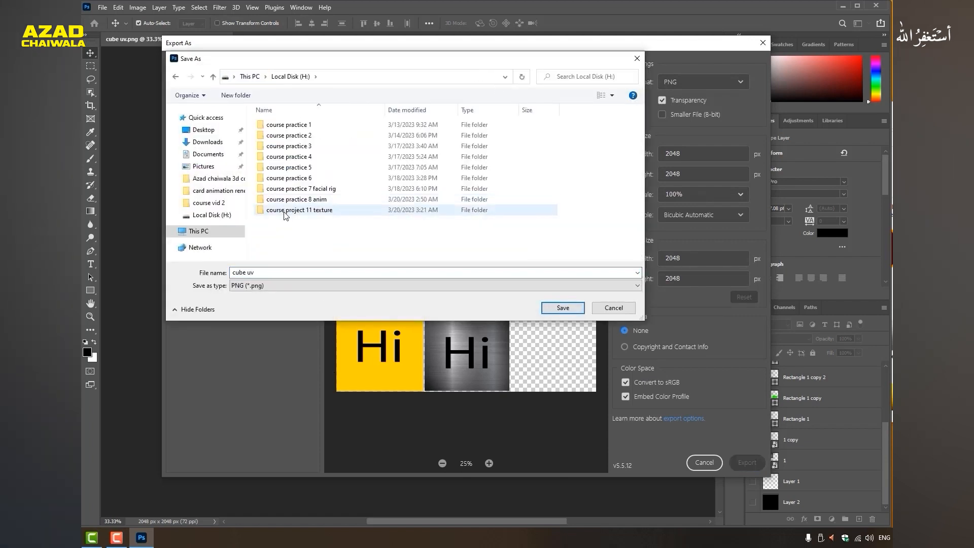
{"action": "double_click", "coordinate": [285, 210]}
{"action": "left_click", "coordinate": [282, 246]}
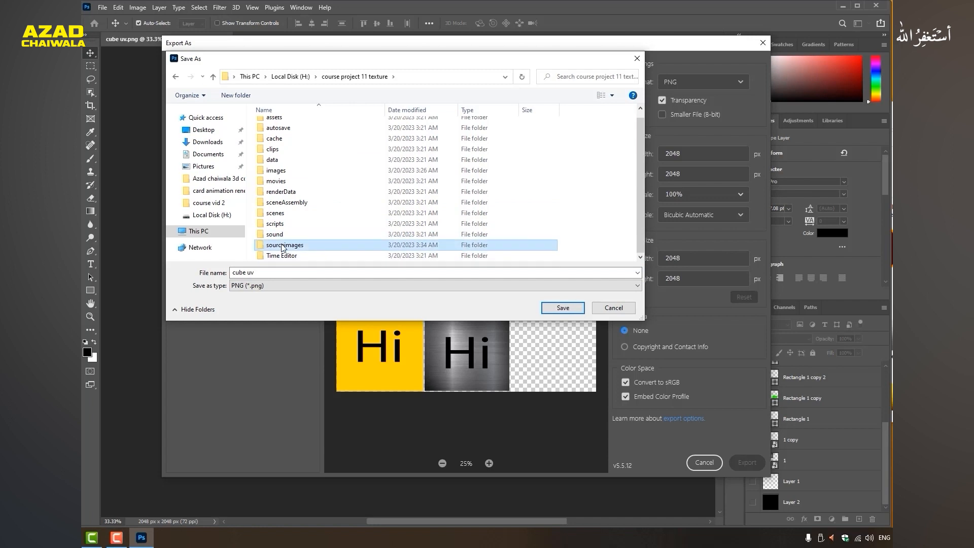
{"action": "double_click", "coordinate": [282, 246]}
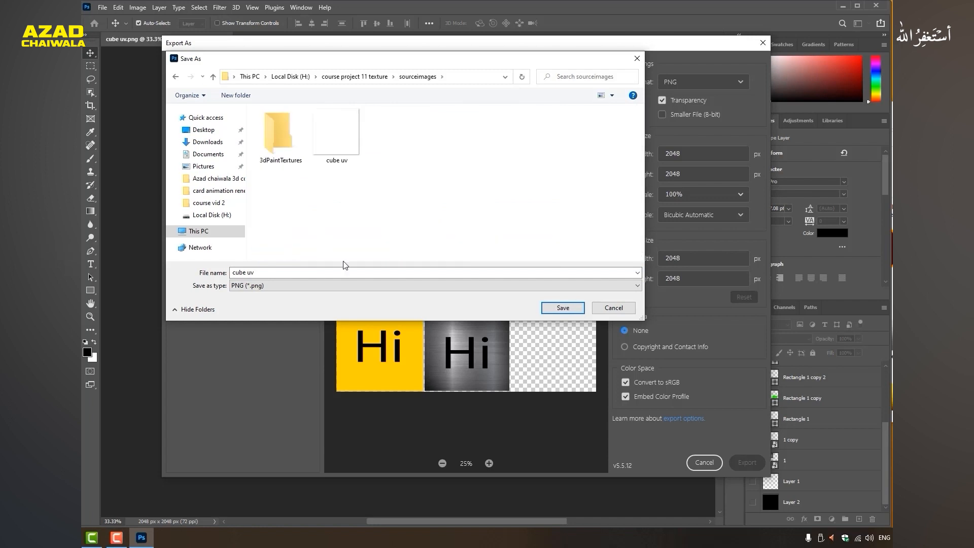
{"action": "left_click", "coordinate": [276, 272]}
{"action": "left_click", "coordinate": [274, 271]}
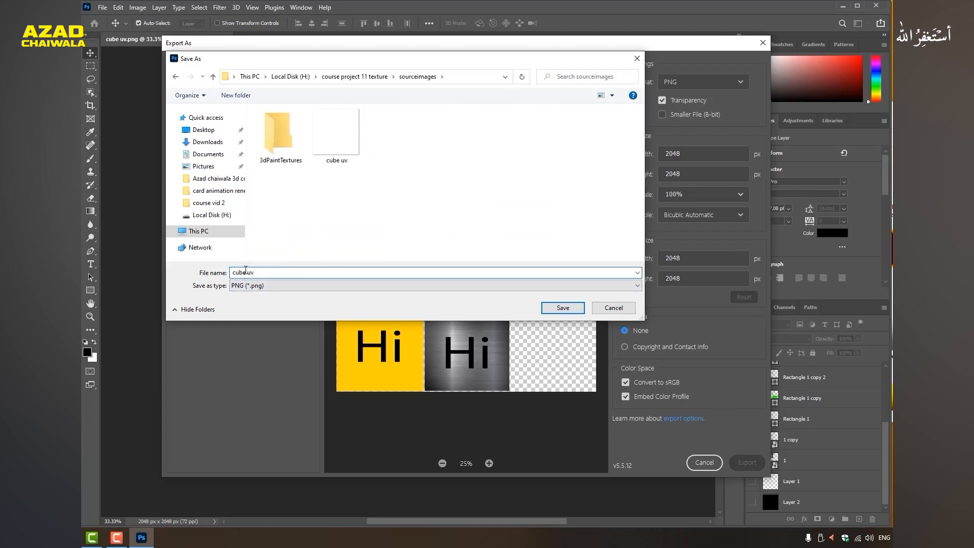
{"action": "type", "text": "uv"}
{"action": "key", "text": "Return"}
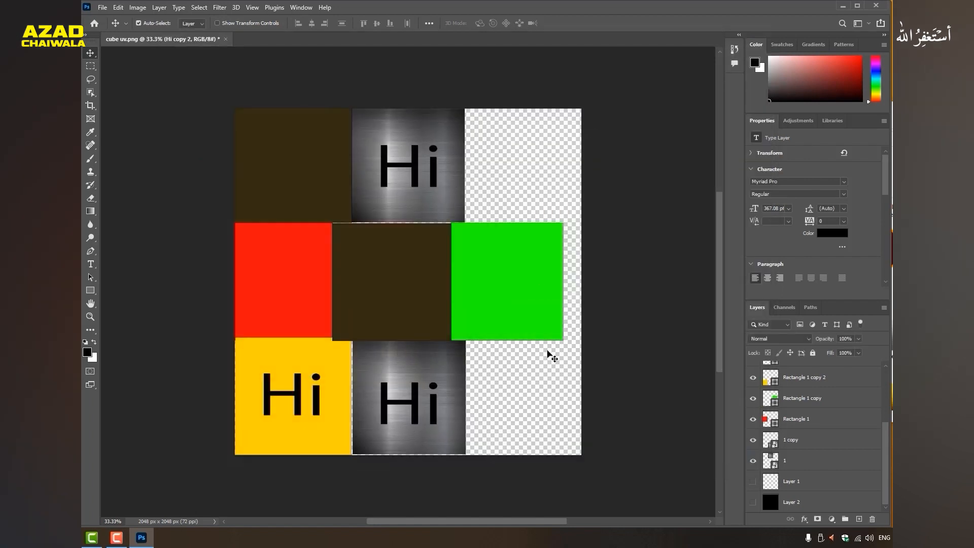
Step: Switch to Maya, select the cube and show the attributes of its phong1 material
{"action": "left_click", "coordinate": [849, 9]}
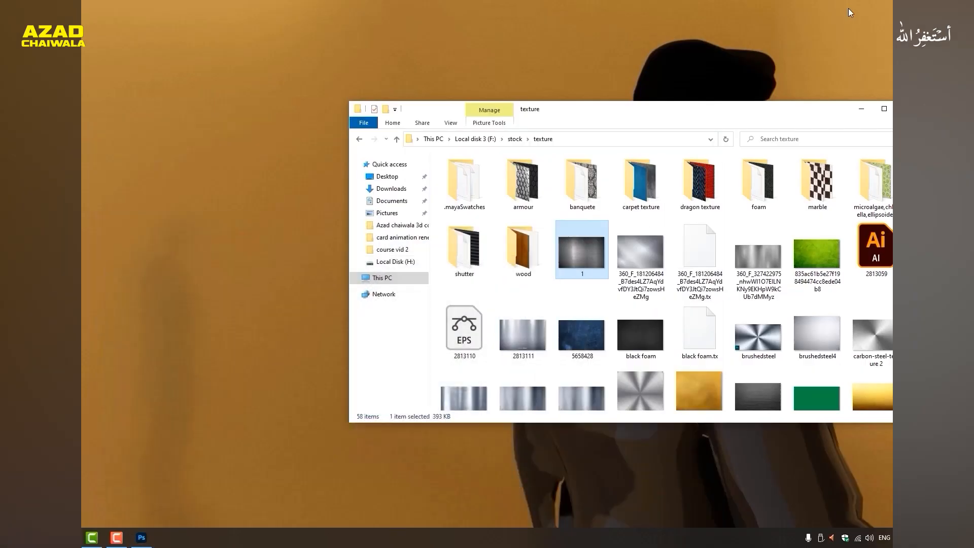
{"action": "left_click", "coordinate": [116, 538]}
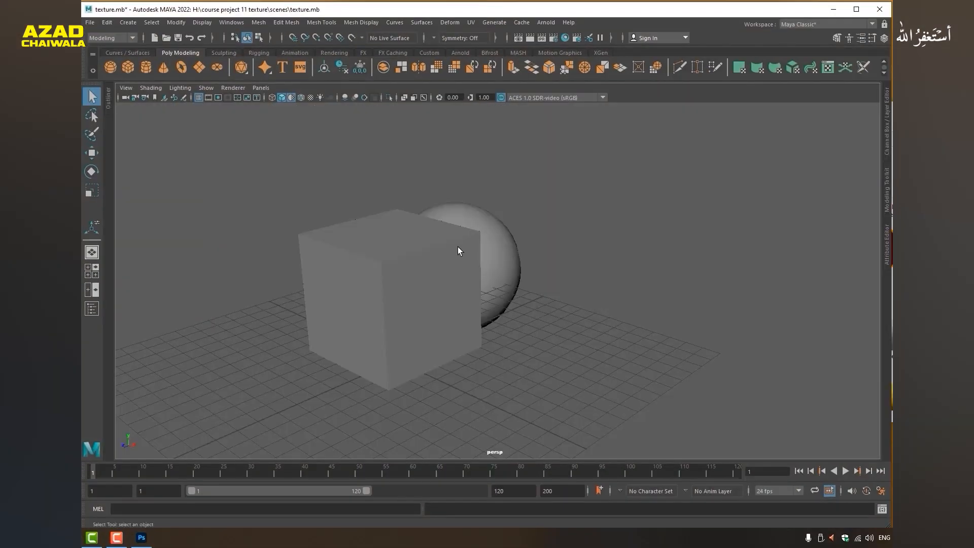
{"action": "left_click_drag", "start_coordinate": [385, 285], "coordinate": [446, 289], "text": "alt"}
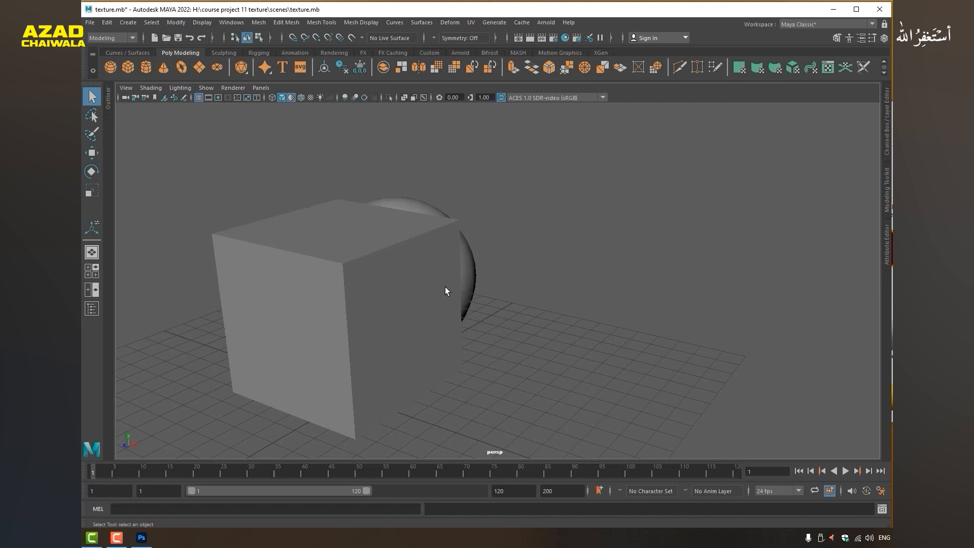
{"action": "left_click", "coordinate": [340, 266]}
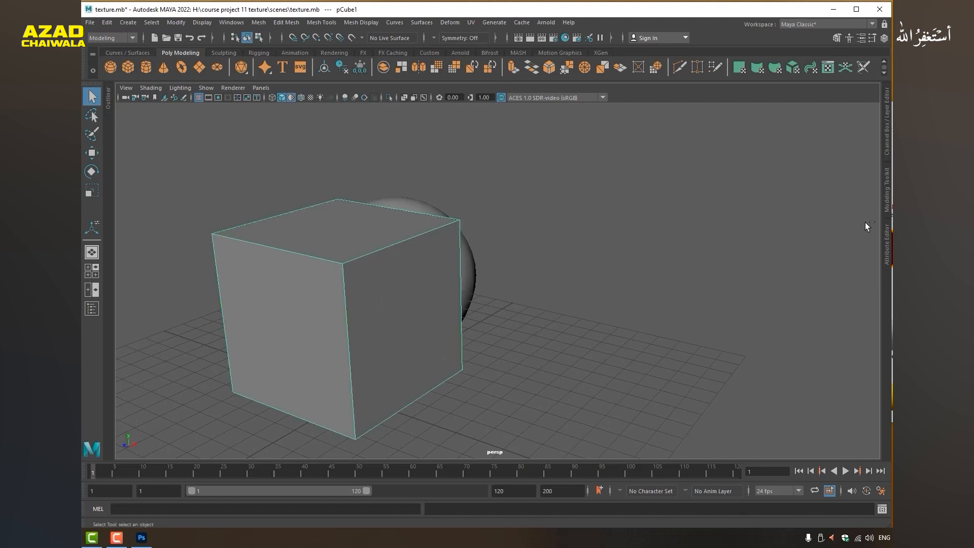
{"action": "key", "text": "ctrl+a"}
{"action": "left_click", "coordinate": [837, 106]}
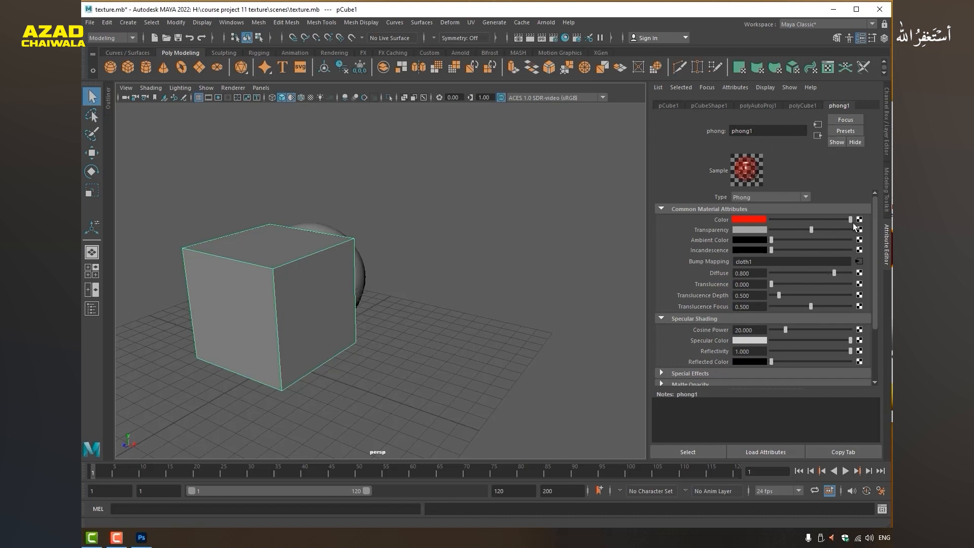
Step: Connect a File texture node to the Color of the phong1 material
{"action": "left_click", "coordinate": [784, 197]}
{"action": "left_click", "coordinate": [849, 218]}
{"action": "left_click", "coordinate": [859, 219]}
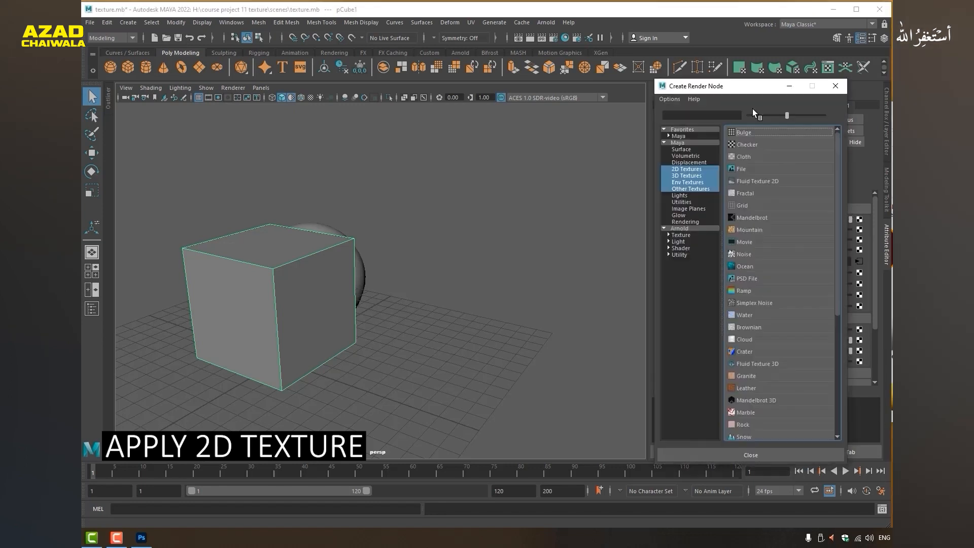
{"action": "left_click_drag", "start_coordinate": [692, 86], "coordinate": [449, 99]}
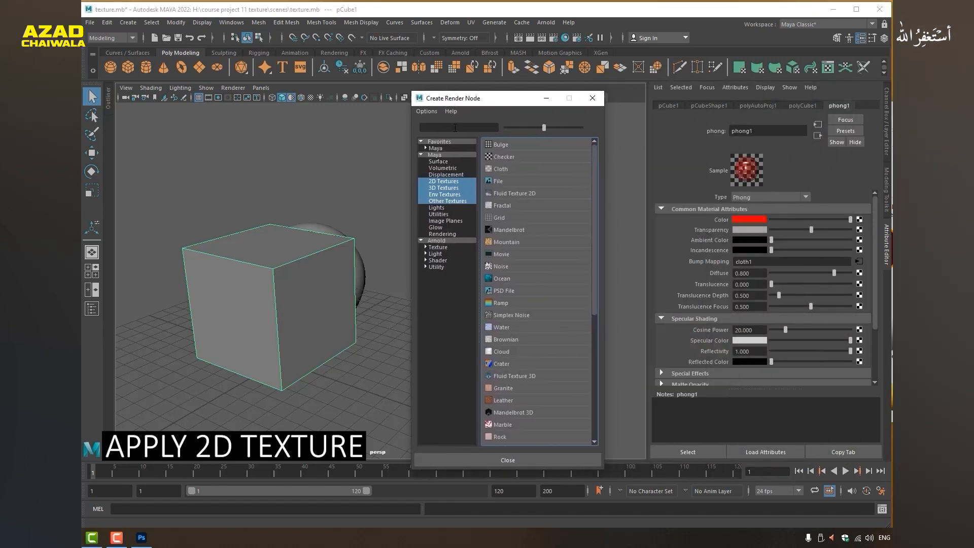
{"action": "left_click", "coordinate": [497, 181]}
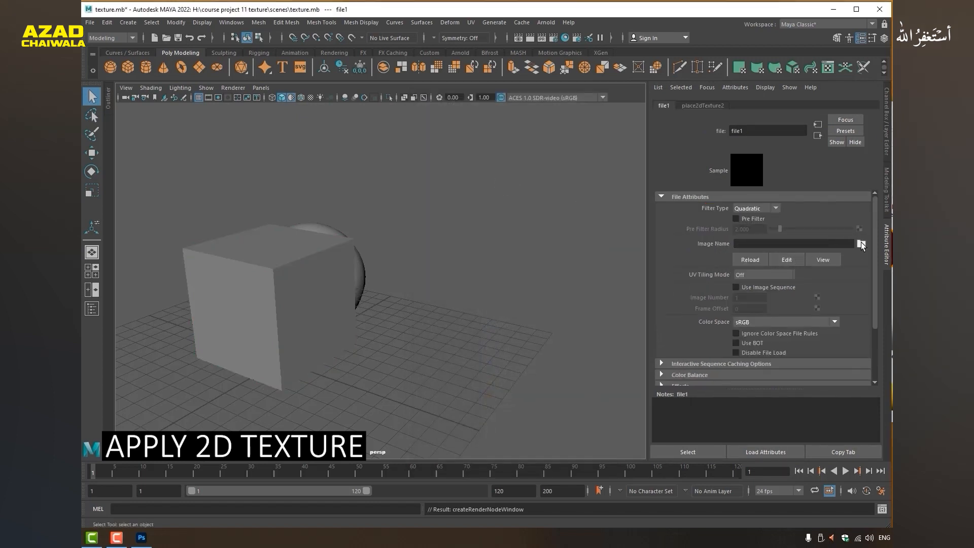
Step: Load "cube mt.png" from the sourceimages folder as the file texture's image
{"action": "left_click", "coordinate": [860, 246]}
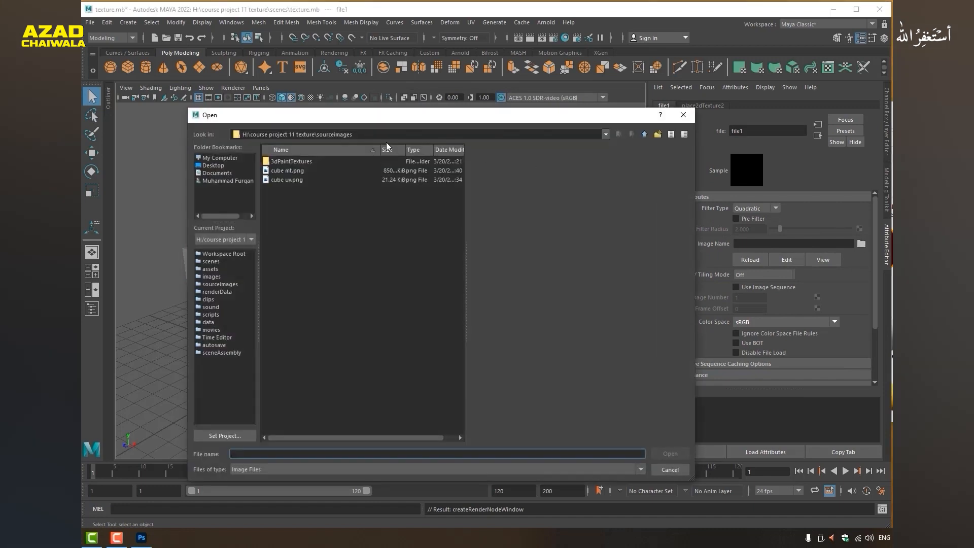
{"action": "left_click", "coordinate": [287, 170]}
{"action": "left_click", "coordinate": [295, 180]}
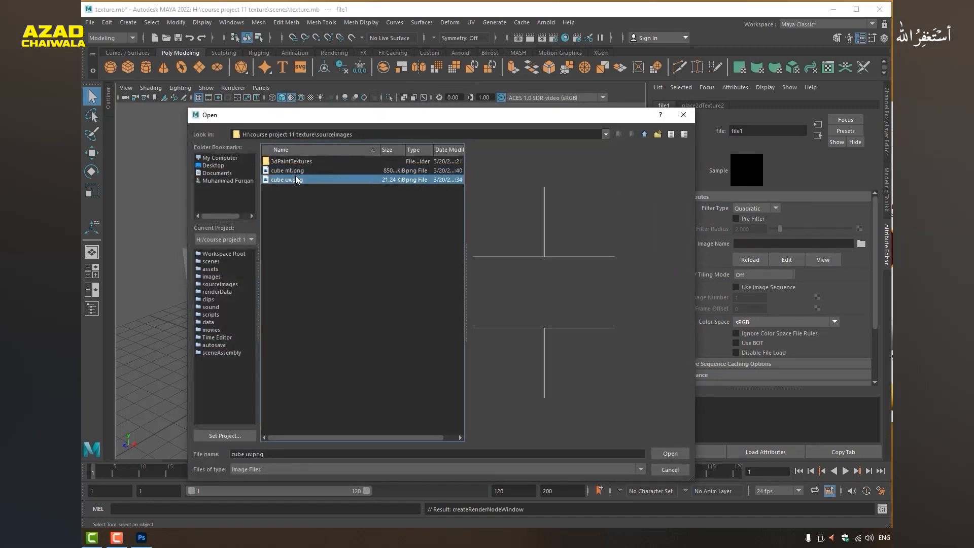
{"action": "left_click", "coordinate": [294, 172]}
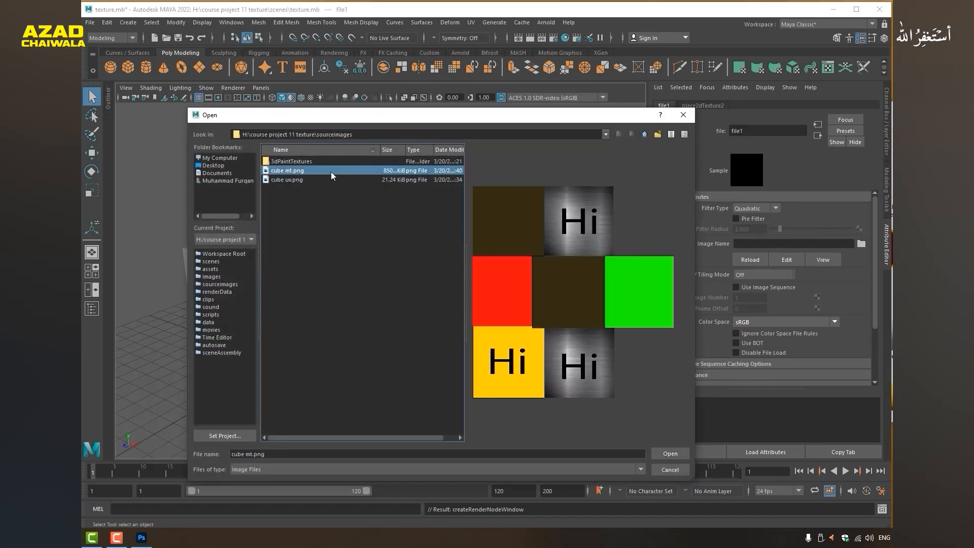
{"action": "left_click", "coordinate": [288, 178]}
{"action": "left_click", "coordinate": [291, 172]}
{"action": "left_click", "coordinate": [669, 453]}
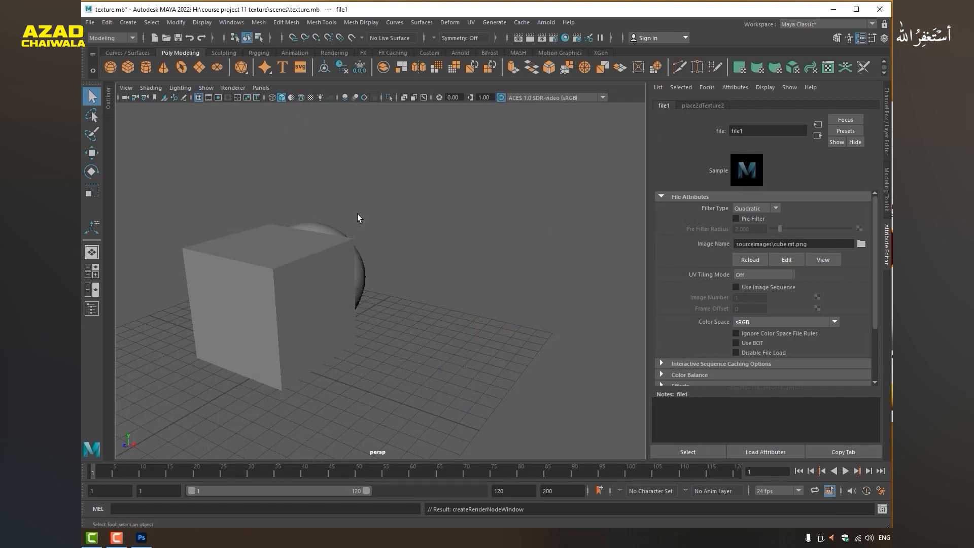
Step: Turn on textured display in the viewport and examine the cube's painted faces
{"action": "key", "text": "6"}
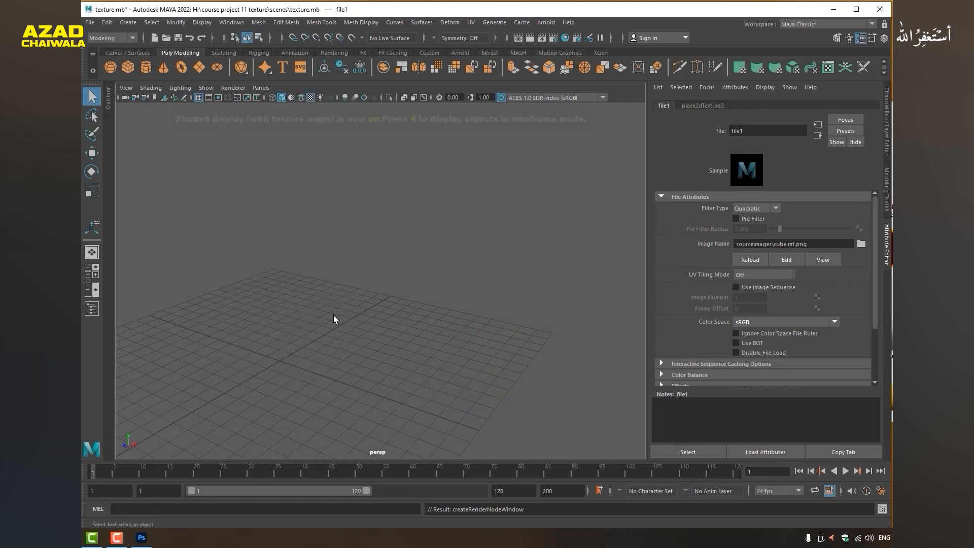
{"action": "mouse_move", "coordinate": [329, 306]}
{"action": "left_mouse_down", "text": "alt"}
{"action": "mouse_move", "coordinate": [482, 285]}
{"action": "mouse_move", "coordinate": [387, 318]}
{"action": "mouse_move", "coordinate": [472, 286]}
{"action": "mouse_move", "coordinate": [592, 272]}
{"action": "mouse_move", "coordinate": [497, 309]}
{"action": "left_mouse_up", "text": "alt"}
{"action": "right_click_drag", "start_coordinate": [497, 309], "coordinate": [458, 313], "text": "alt"}
{"action": "left_click_drag", "start_coordinate": [456, 313], "coordinate": [324, 242], "text": "alt"}
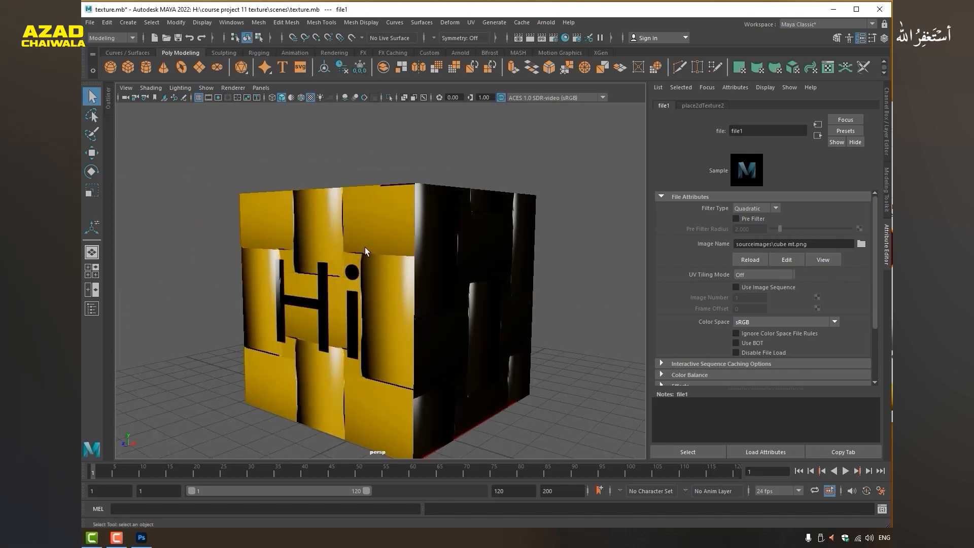
{"action": "scroll", "coordinate": [364, 247], "scroll_direction": "down", "scroll_amount": 4}
Step: Render the textured cube from an angled view with Maya Software and close the render
{"action": "left_click", "coordinate": [491, 248]}
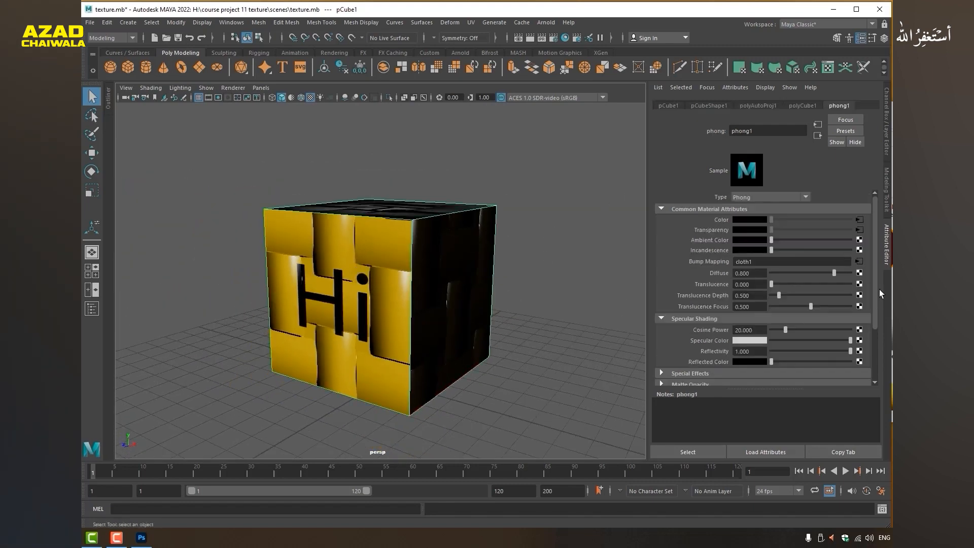
{"action": "left_click_drag", "start_coordinate": [388, 255], "coordinate": [479, 267], "text": "alt"}
{"action": "scroll", "coordinate": [478, 267], "scroll_direction": "up", "scroll_amount": 1}
{"action": "left_click", "coordinate": [540, 38]}
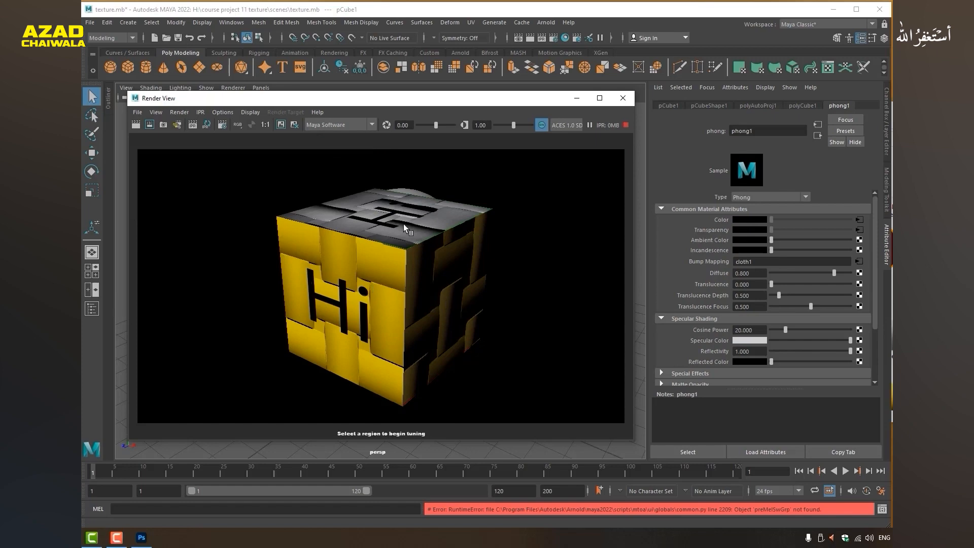
{"action": "left_click", "coordinate": [622, 101]}
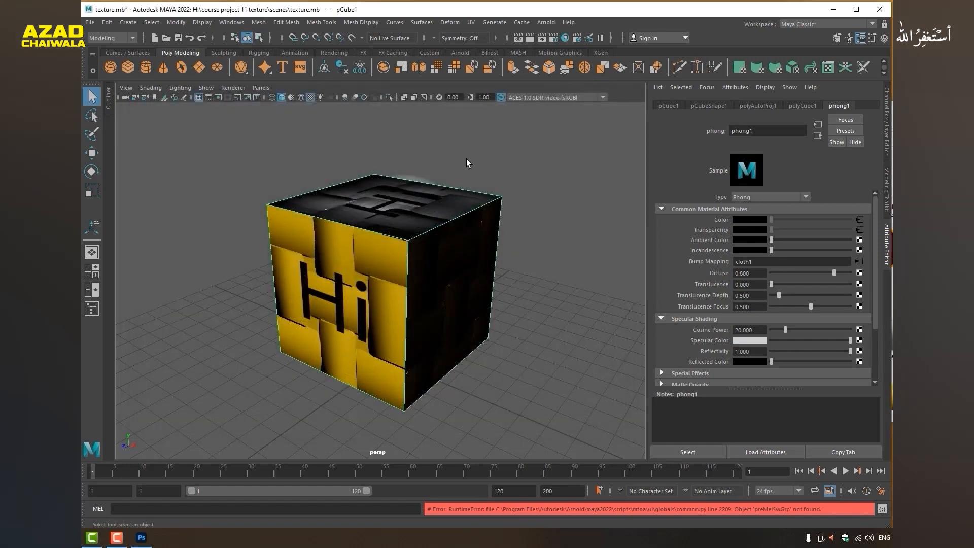
Step: Try camera-based, planar and spherical UV projections on the cube
{"action": "left_click", "coordinate": [471, 22]}
{"action": "left_click", "coordinate": [495, 102]}
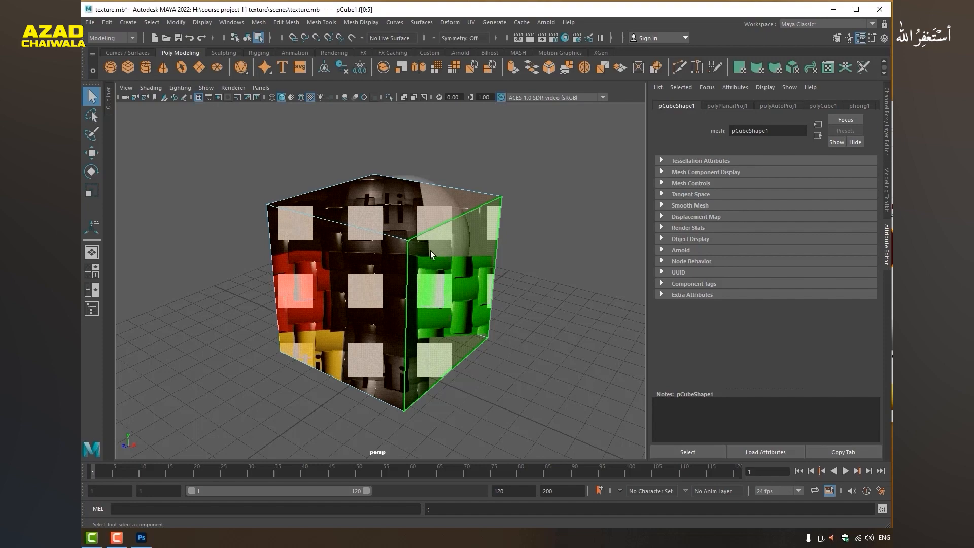
{"action": "left_click_drag", "start_coordinate": [430, 250], "coordinate": [329, 264], "text": "alt"}
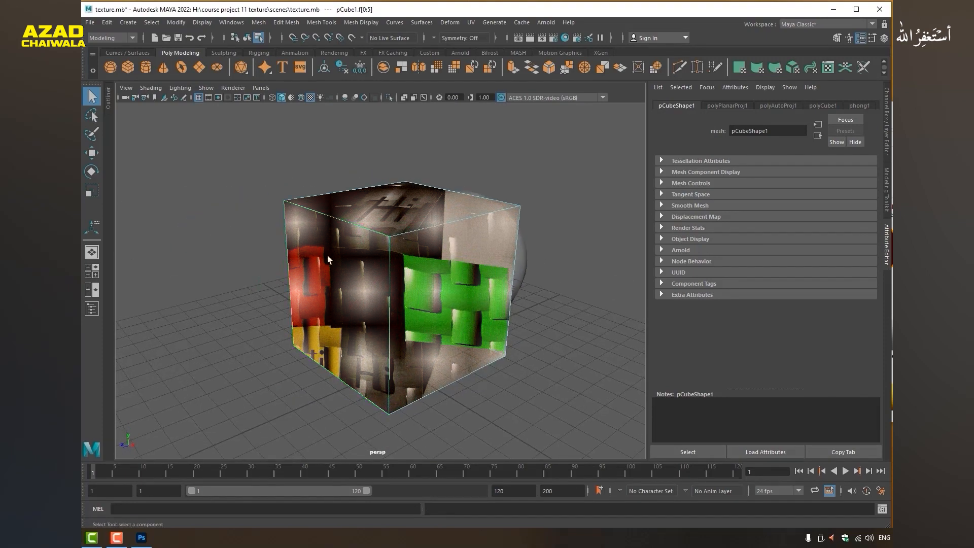
{"action": "left_click", "coordinate": [470, 23]}
{"action": "left_click", "coordinate": [514, 145]}
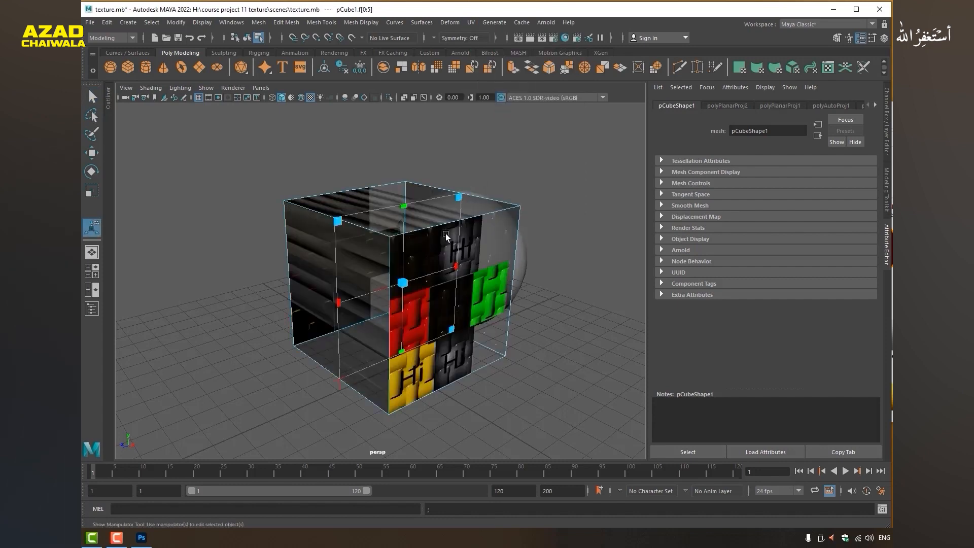
{"action": "left_click", "coordinate": [471, 22]}
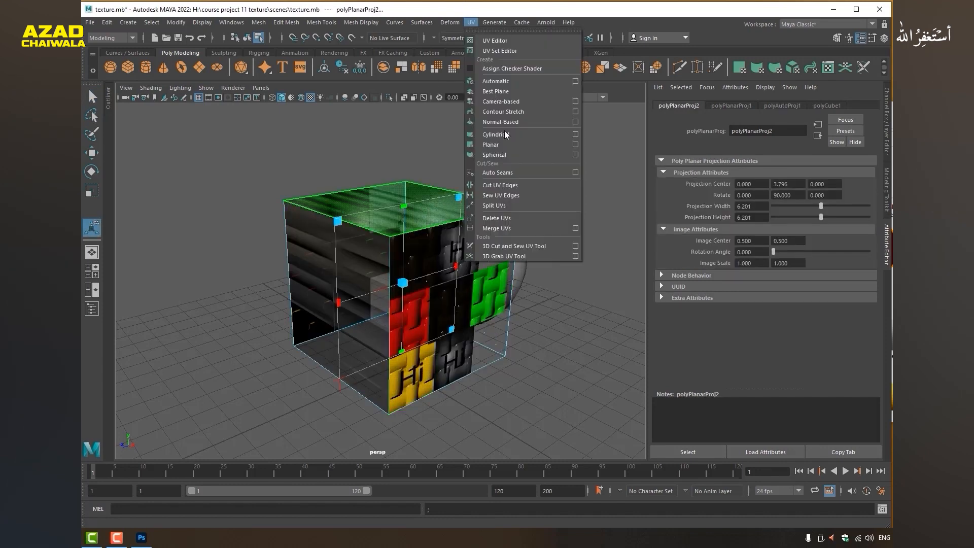
{"action": "left_click", "coordinate": [513, 156]}
Step: Apply an automatic UV projection to the cube and select it in object mode
{"action": "left_click", "coordinate": [471, 23]}
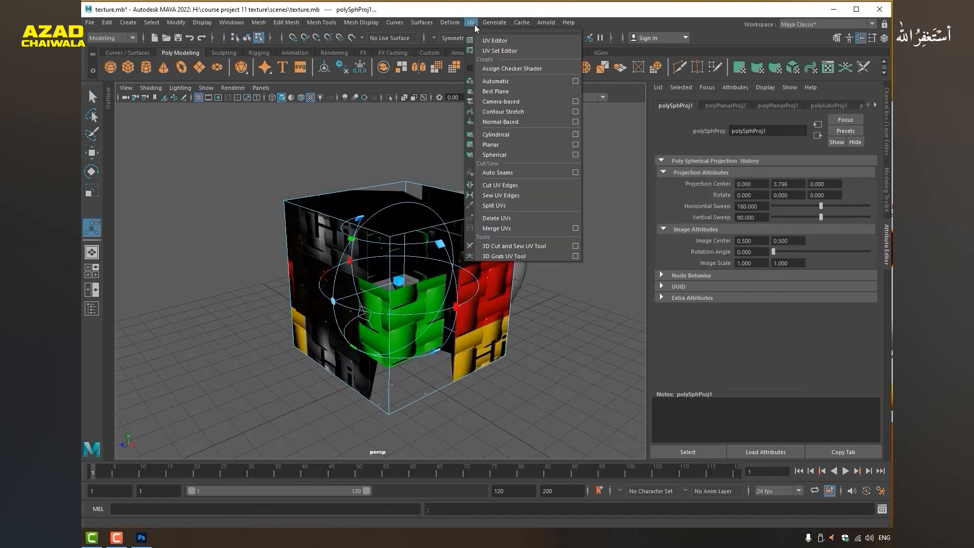
{"action": "left_click", "coordinate": [507, 82]}
{"action": "right_click_drag", "start_coordinate": [448, 179], "coordinate": [482, 166]}
{"action": "left_click", "coordinate": [483, 166]}
{"action": "left_click_drag", "start_coordinate": [467, 221], "coordinate": [485, 221], "text": "alt"}
{"action": "left_click", "coordinate": [483, 221]}
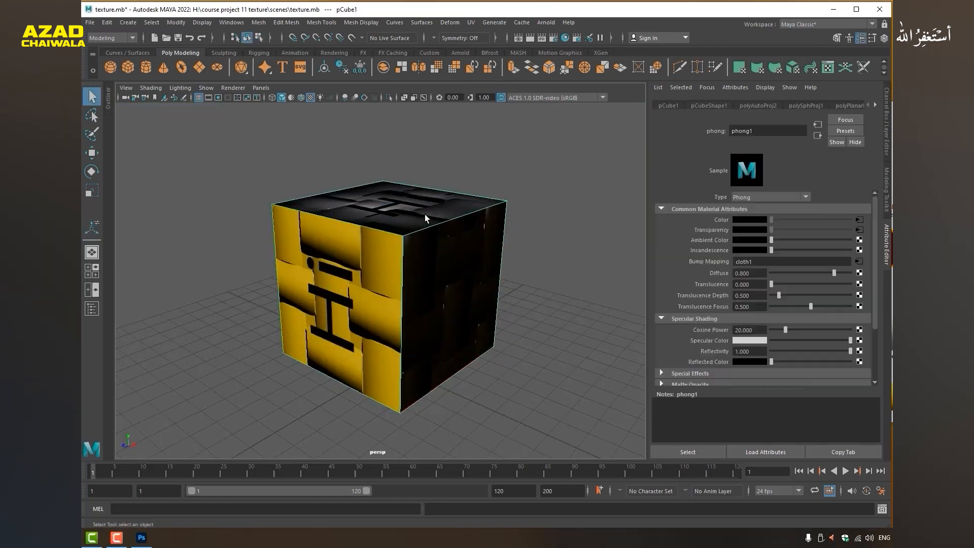
Step: Open the UV Editor for the cube and close its UV Toolkit panel
{"action": "left_click", "coordinate": [471, 22]}
{"action": "left_click", "coordinate": [495, 40]}
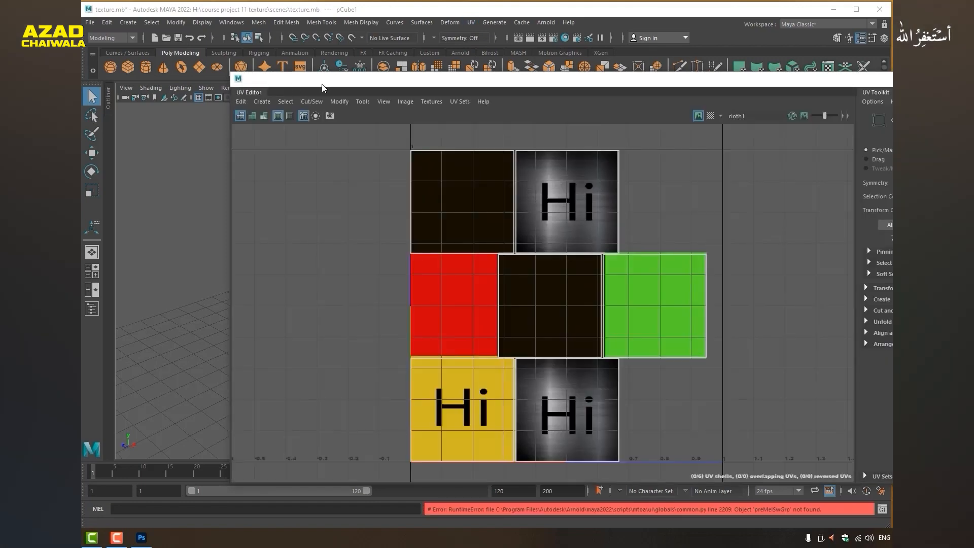
{"action": "left_click_drag", "start_coordinate": [322, 87], "coordinate": [268, 86]}
{"action": "right_click", "coordinate": [820, 93]}
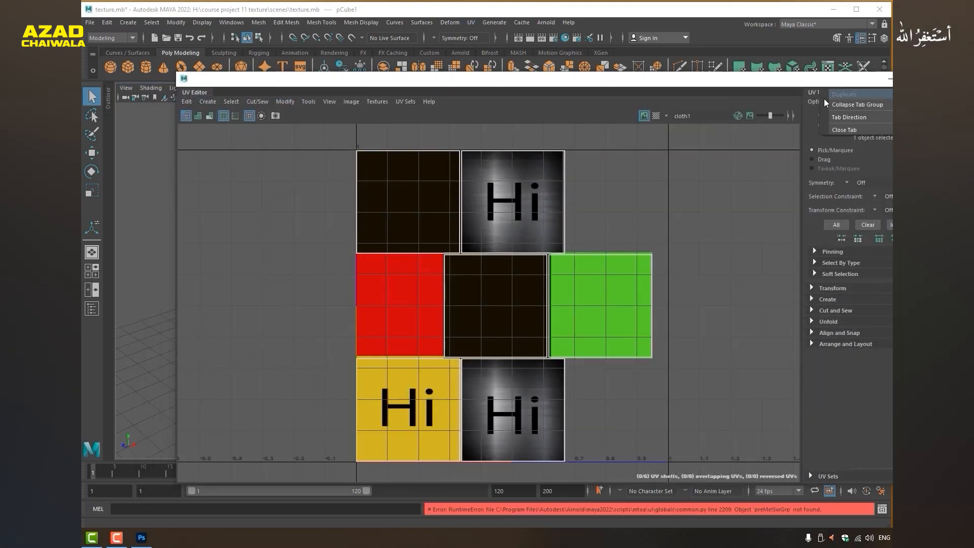
{"action": "left_click", "coordinate": [821, 128]}
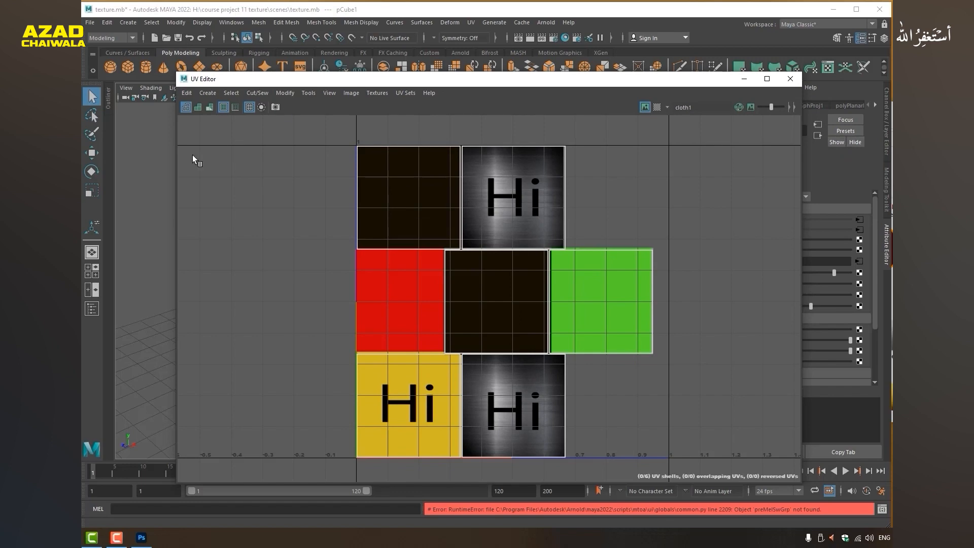
Step: Narrow the UV Editor window so the textured cube is visible beside it, and frame the cube
{"action": "left_click_drag", "start_coordinate": [178, 168], "coordinate": [494, 167]}
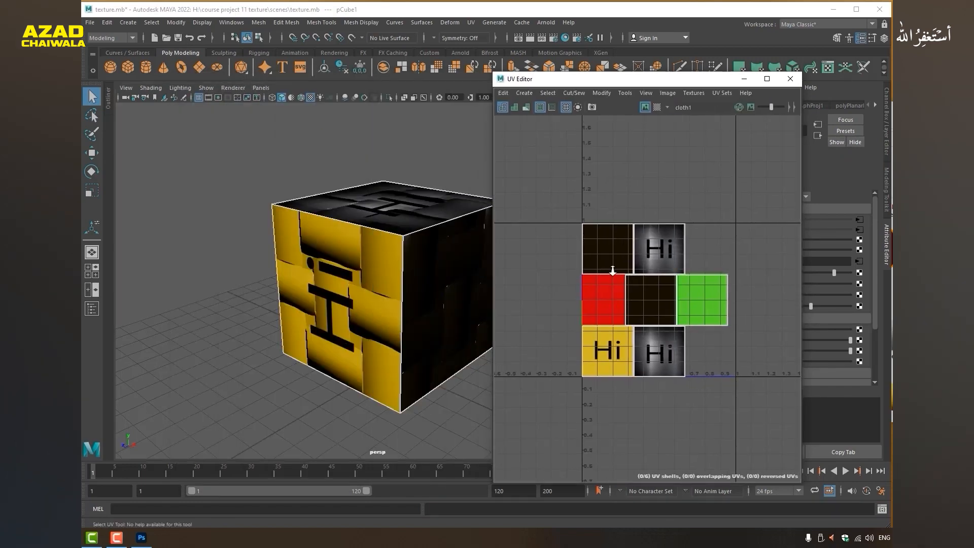
{"action": "scroll", "coordinate": [613, 271], "scroll_direction": "up", "scroll_amount": 2}
{"action": "middle_click_drag", "start_coordinate": [343, 222], "coordinate": [224, 227], "text": "alt"}
{"action": "scroll", "coordinate": [223, 227], "scroll_direction": "up", "scroll_amount": 1}
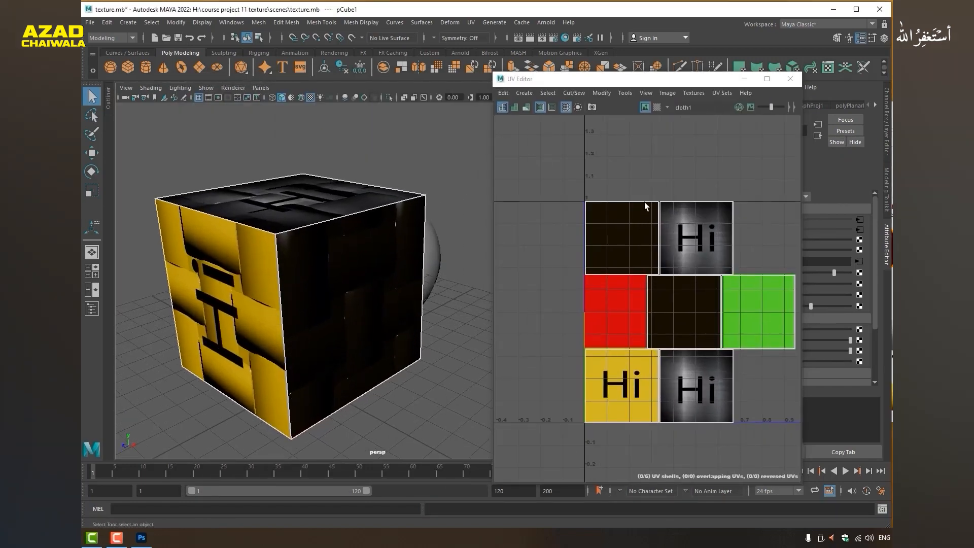
Step: Try moving selected UV points of the cube vertically in the UV Editor, and undo the move
{"action": "right_click_drag", "start_coordinate": [646, 206], "coordinate": [610, 203]}
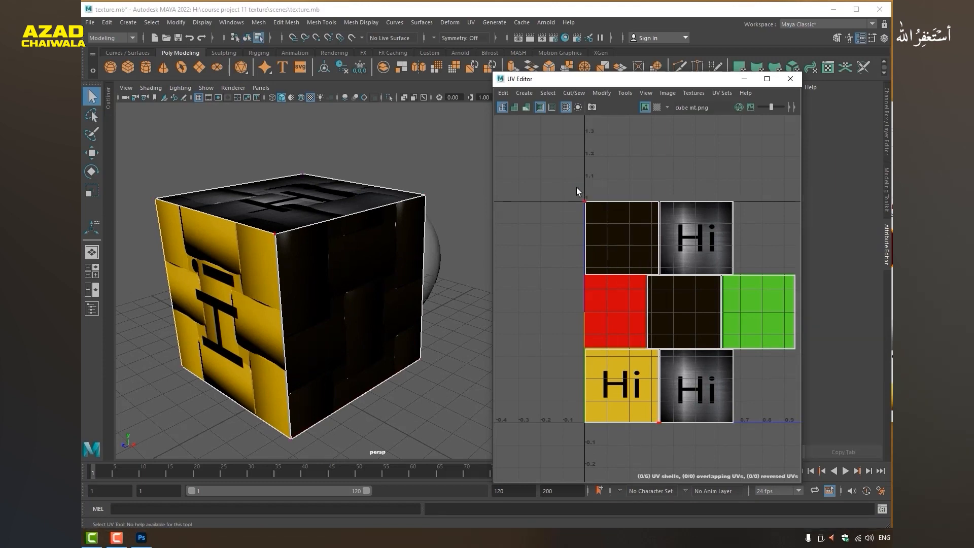
{"action": "left_click_drag", "start_coordinate": [658, 218], "coordinate": [666, 195]}
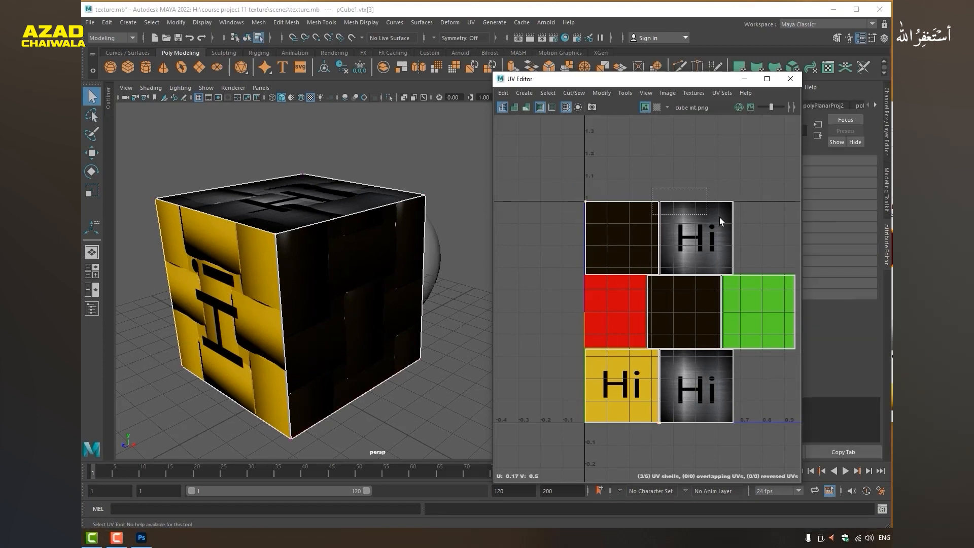
{"action": "left_click_drag", "start_coordinate": [720, 217], "coordinate": [748, 218]}
{"action": "key", "text": "w"}
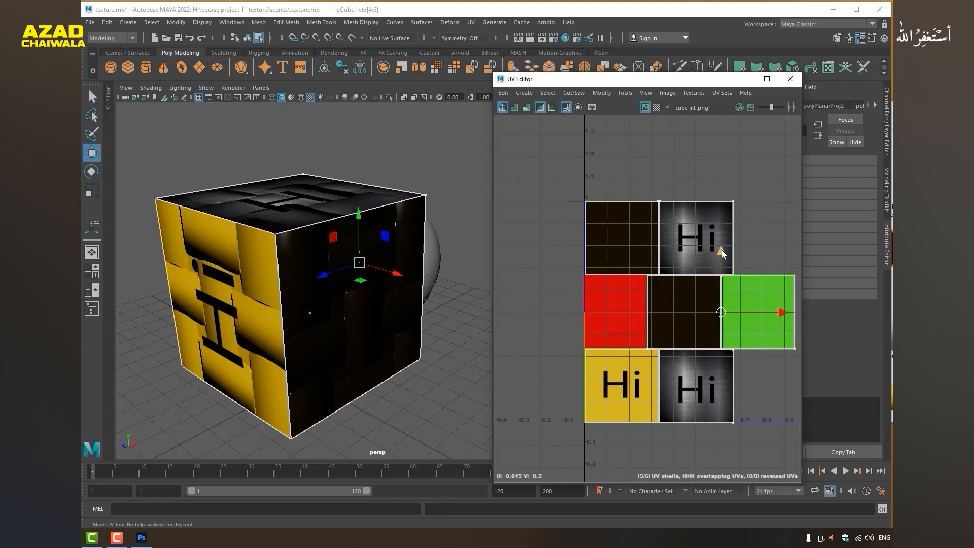
{"action": "left_click_drag", "start_coordinate": [723, 254], "coordinate": [728, 224]}
{"action": "key", "text": "ctrl+z"}
Step: Close the UV Editor and return the cube to object mode with nothing selected
{"action": "left_click", "coordinate": [790, 79]}
{"action": "right_click_drag", "start_coordinate": [341, 161], "coordinate": [441, 170]}
{"action": "left_click", "coordinate": [441, 170]}
{"action": "left_click_drag", "start_coordinate": [441, 170], "coordinate": [460, 254], "text": "alt"}
{"action": "right_click_drag", "start_coordinate": [438, 244], "coordinate": [504, 247], "text": "alt"}
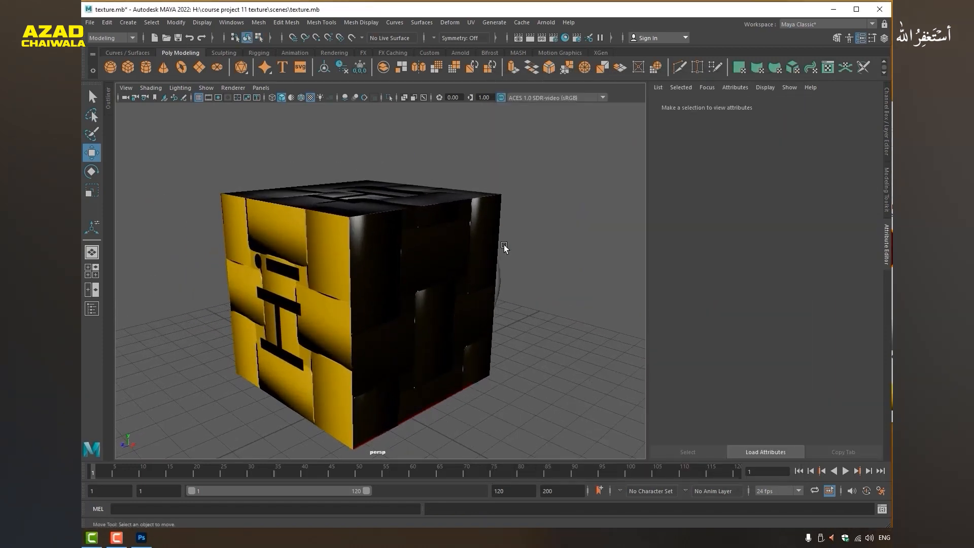
Step: Select the cube and look through the shader types available for its Phong material
{"action": "left_click", "coordinate": [502, 246]}
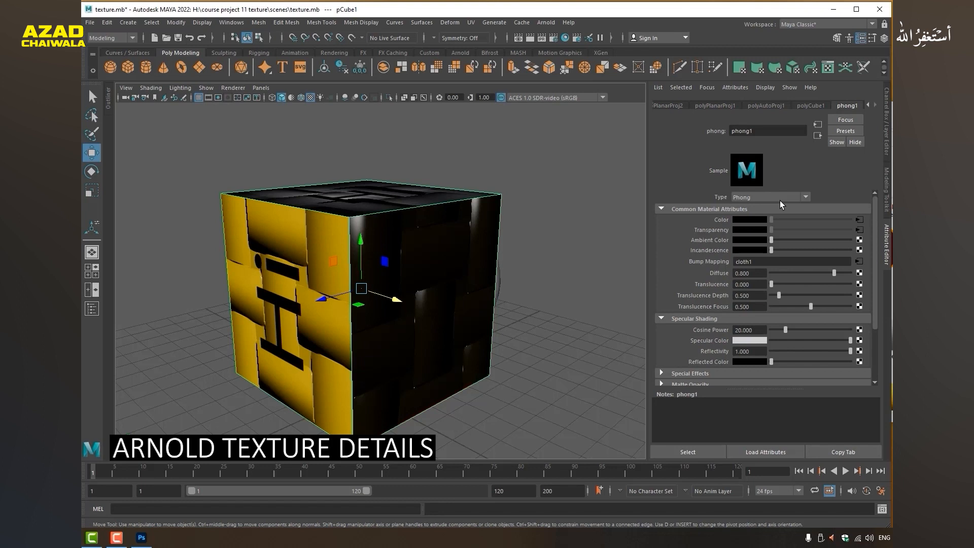
{"action": "left_click", "coordinate": [780, 200]}
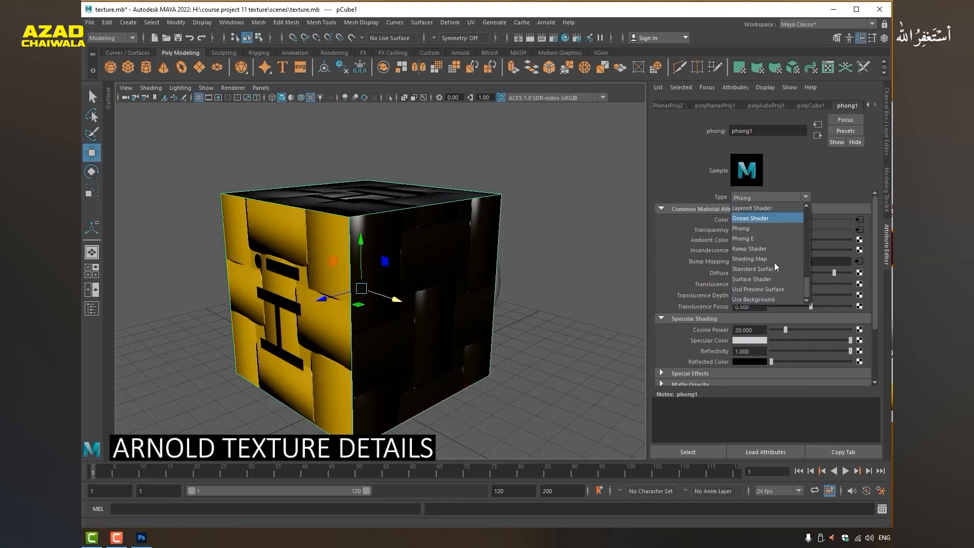
{"action": "scroll", "coordinate": [775, 267], "scroll_direction": "up", "scroll_amount": 5}
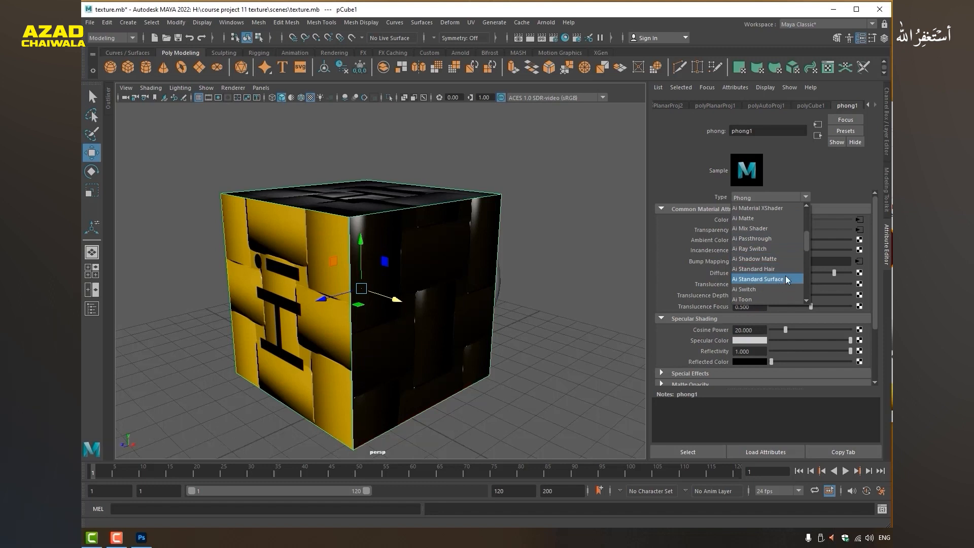
Step: Switch the renderer to Arnold Renderer in the render settings and close them
{"action": "left_click", "coordinate": [564, 38]}
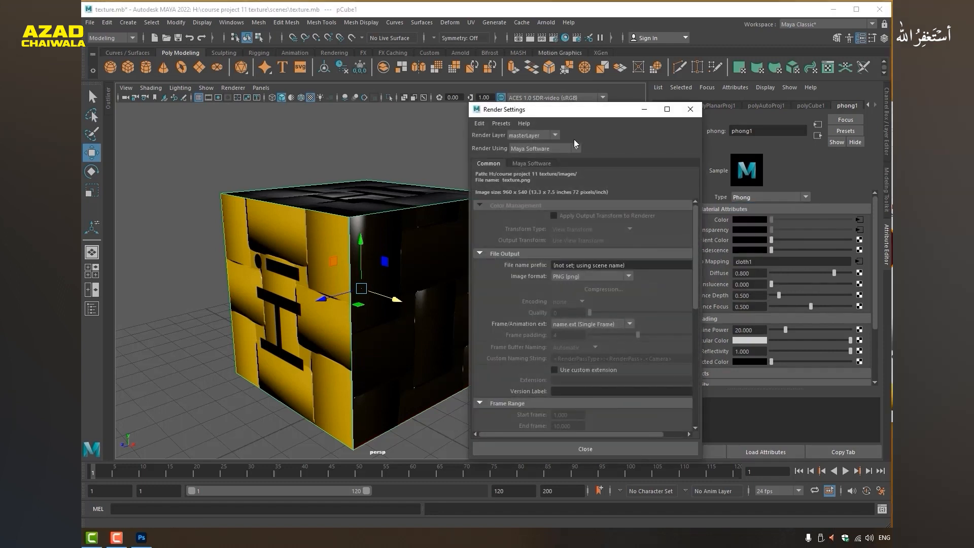
{"action": "left_click", "coordinate": [535, 148]}
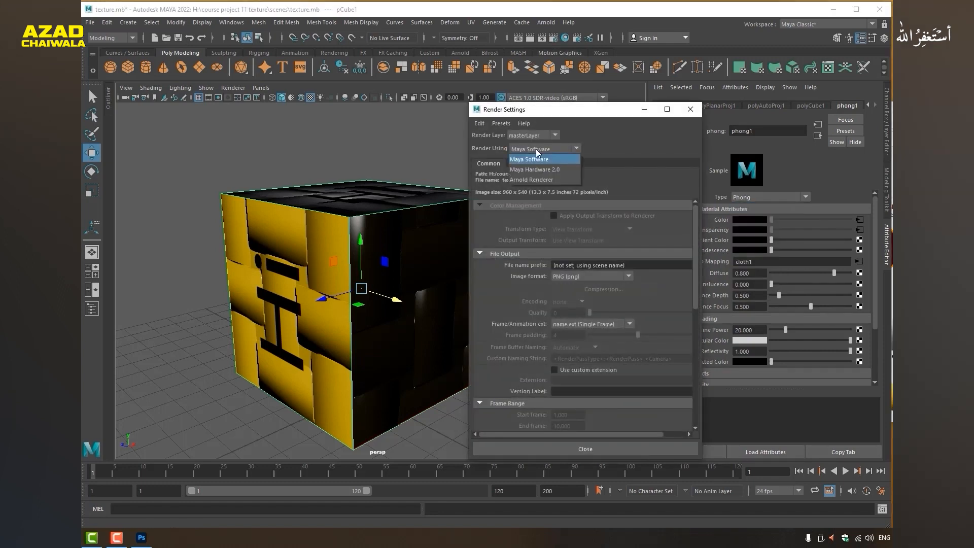
{"action": "left_click", "coordinate": [533, 179]}
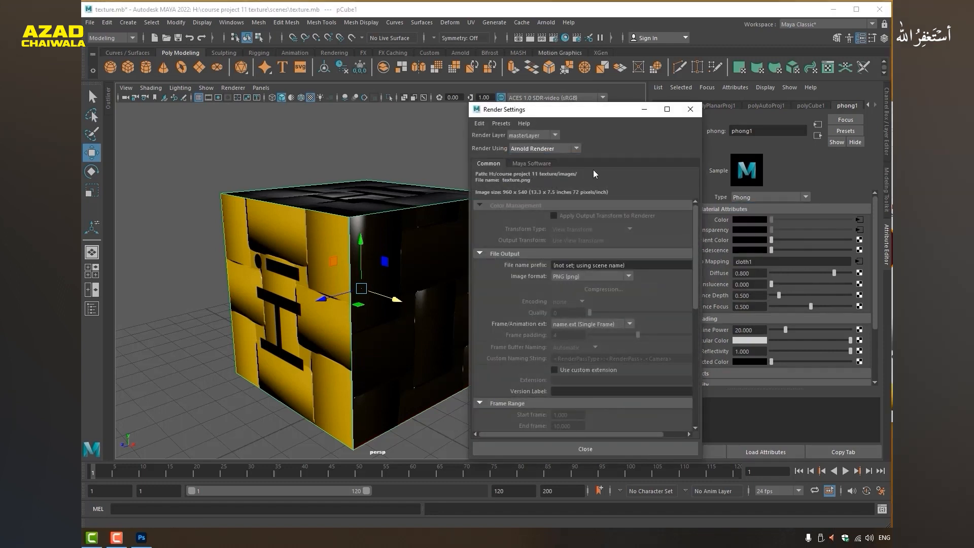
{"action": "left_click", "coordinate": [689, 111]}
Step: Look through the Arnold shaders offered as a new material for the cube and close the list
{"action": "right_click", "coordinate": [396, 222]}
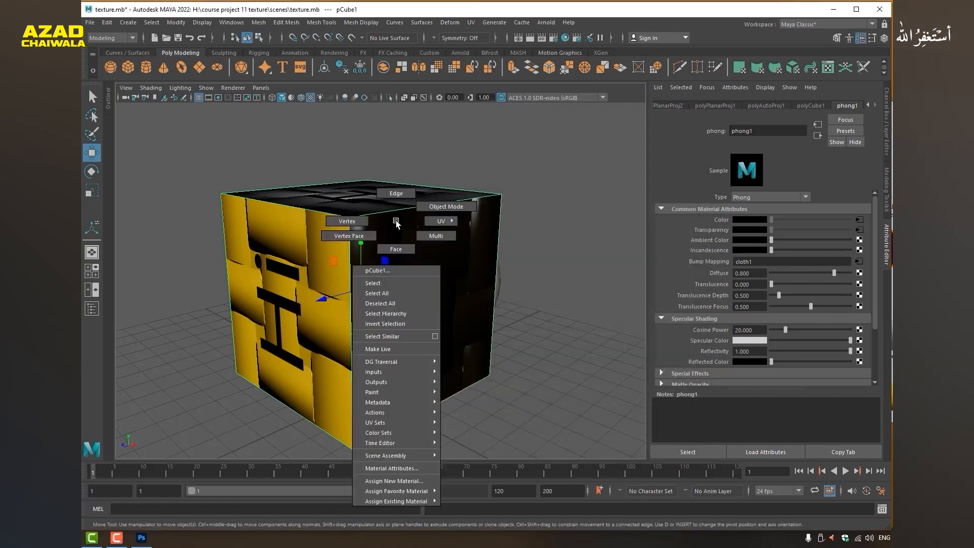
{"action": "left_click", "coordinate": [386, 480]}
{"action": "left_click", "coordinate": [221, 152]}
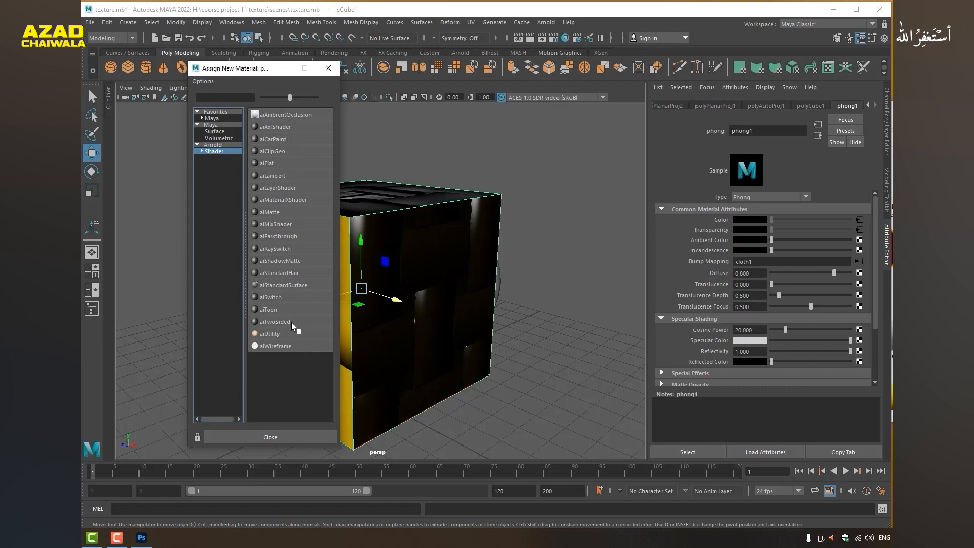
{"action": "left_click", "coordinate": [329, 68]}
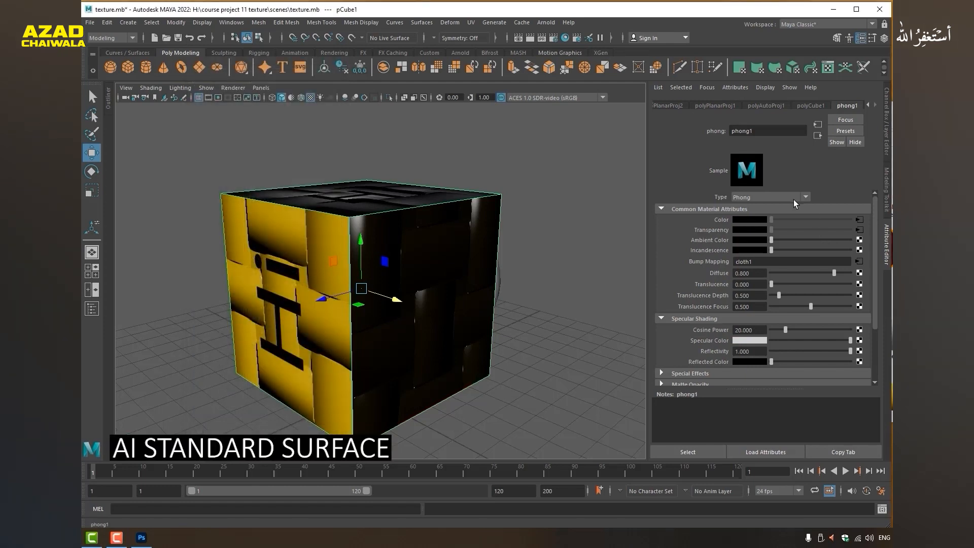
Step: Change the cube's Phong material to Ai Standard Surface, reselect the cube and open the new shader's attributes
{"action": "left_click", "coordinate": [780, 196]}
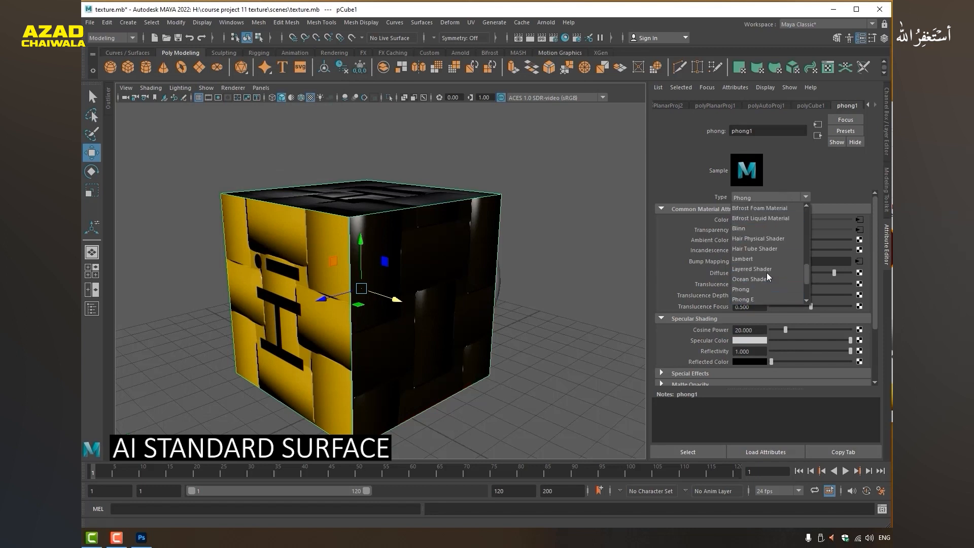
{"action": "scroll", "coordinate": [766, 270], "scroll_direction": "up", "scroll_amount": 3}
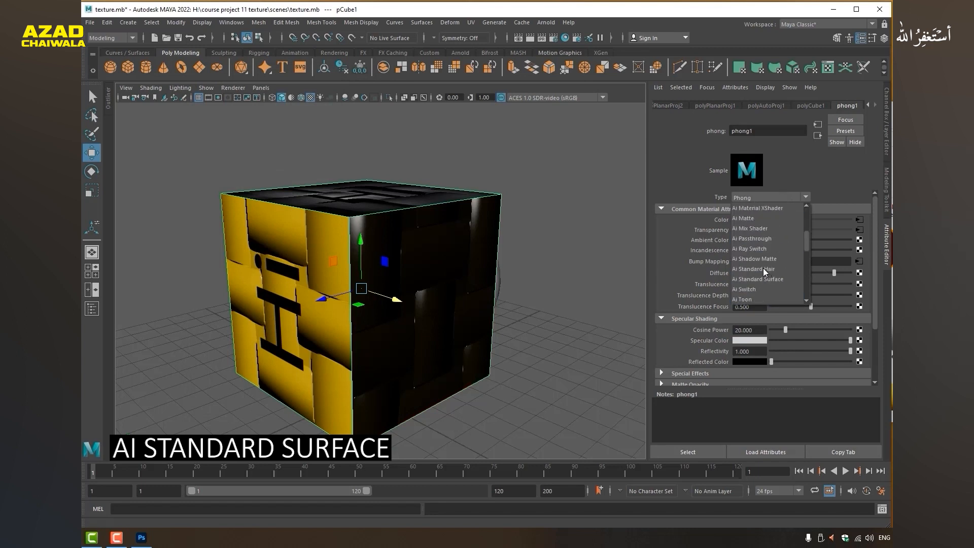
{"action": "left_click", "coordinate": [759, 279]}
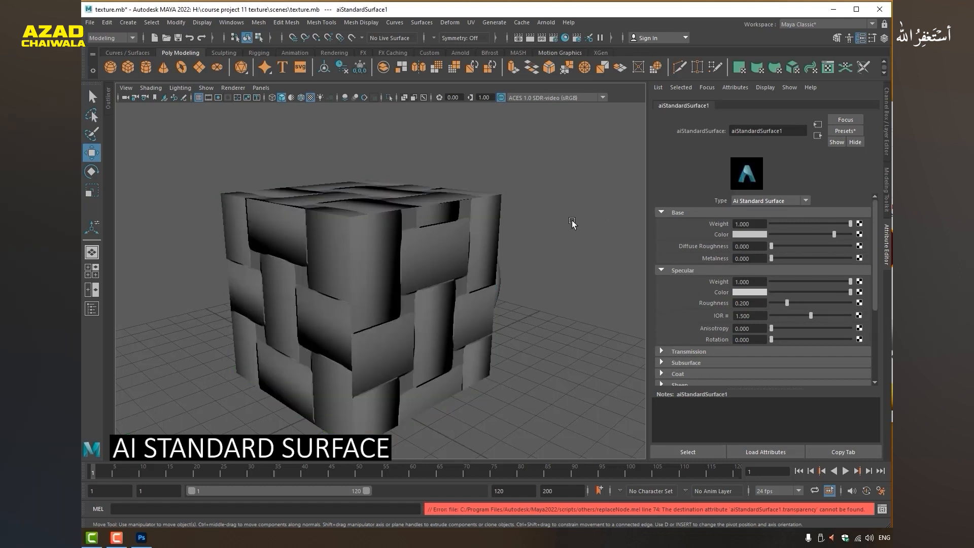
{"action": "left_click", "coordinate": [391, 224]}
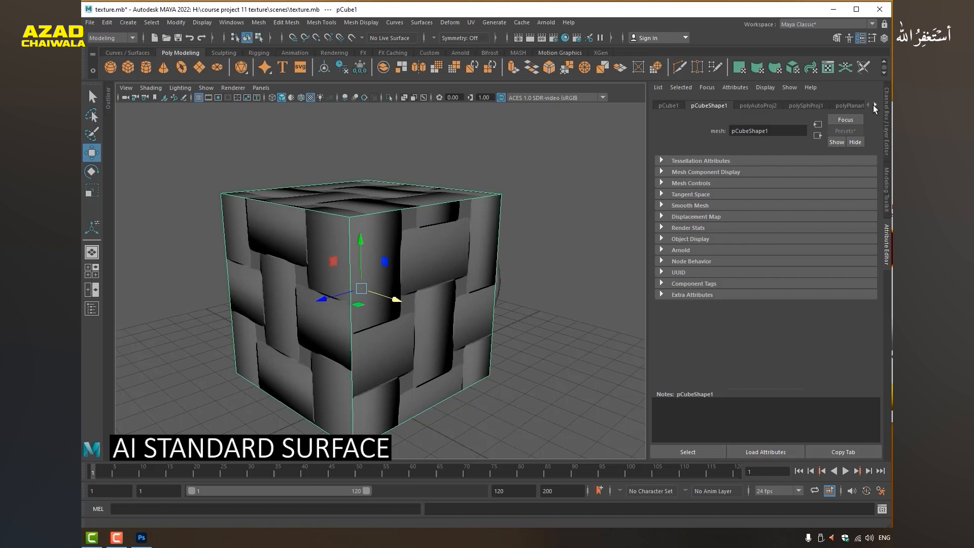
{"action": "left_click", "coordinate": [873, 105]}
{"action": "left_click", "coordinate": [872, 105]}
{"action": "left_click", "coordinate": [852, 105]}
{"action": "scroll", "coordinate": [710, 254], "scroll_direction": "down", "scroll_amount": 2}
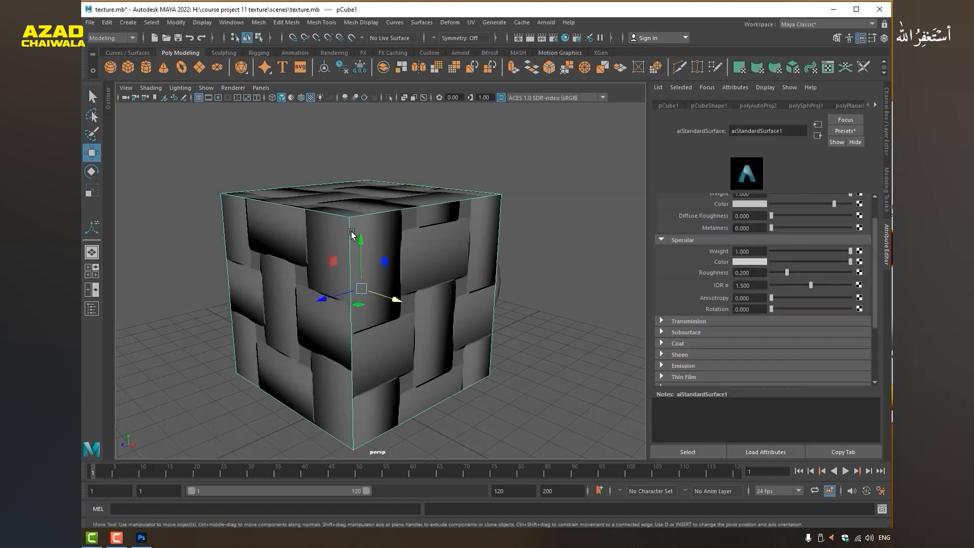
Step: Delete the cube and move the remaining sphere along the Z axis toward the grid's centre
{"action": "key", "text": "Delete"}
{"action": "left_click", "coordinate": [475, 256]}
{"action": "left_click_drag", "start_coordinate": [514, 289], "coordinate": [381, 235], "text": "alt"}
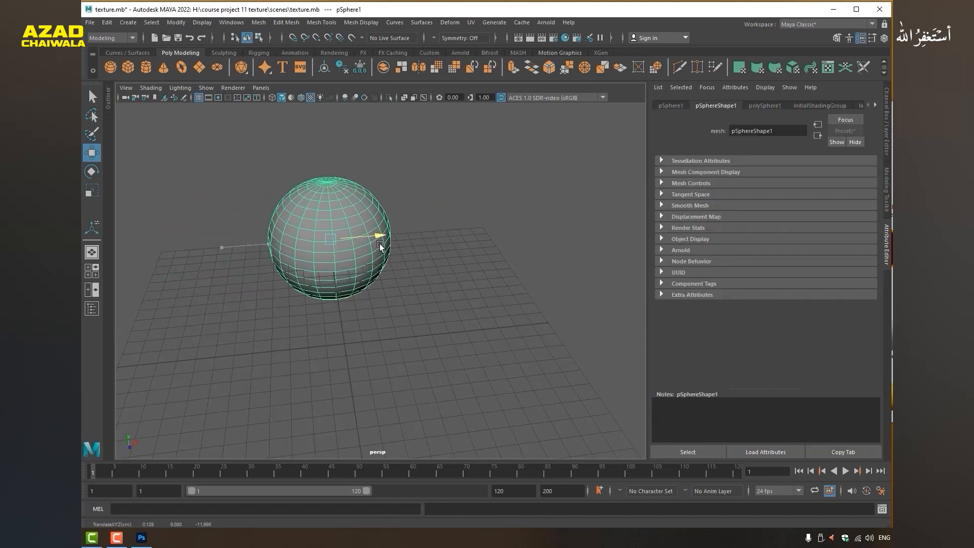
{"action": "left_click_drag", "start_coordinate": [333, 263], "coordinate": [297, 331]}
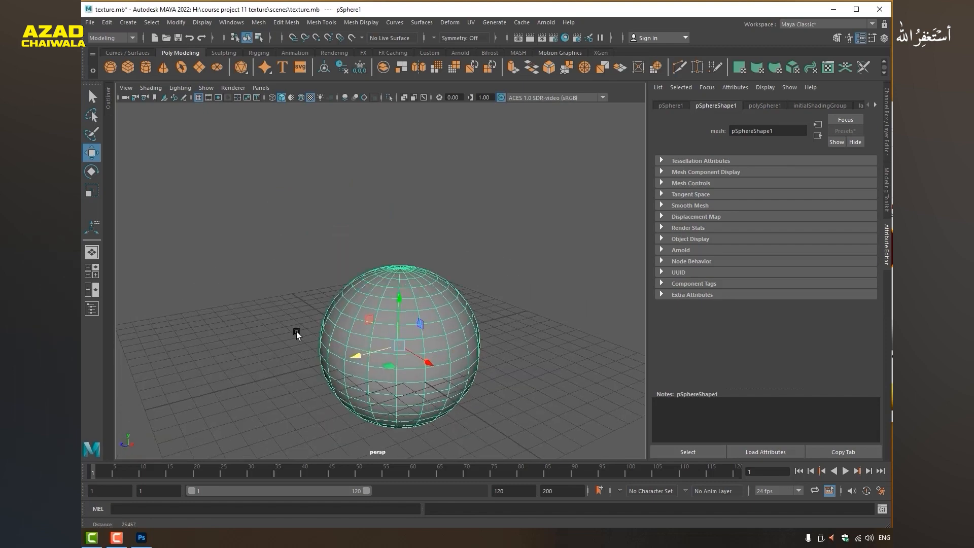
{"action": "right_click_drag", "start_coordinate": [296, 331], "coordinate": [456, 314], "text": "alt"}
{"action": "middle_click_drag", "start_coordinate": [457, 314], "coordinate": [383, 224], "text": "alt"}
{"action": "left_click_drag", "start_coordinate": [382, 224], "coordinate": [419, 232], "text": "alt"}
{"action": "middle_click_drag", "start_coordinate": [419, 233], "coordinate": [480, 237], "text": "alt"}
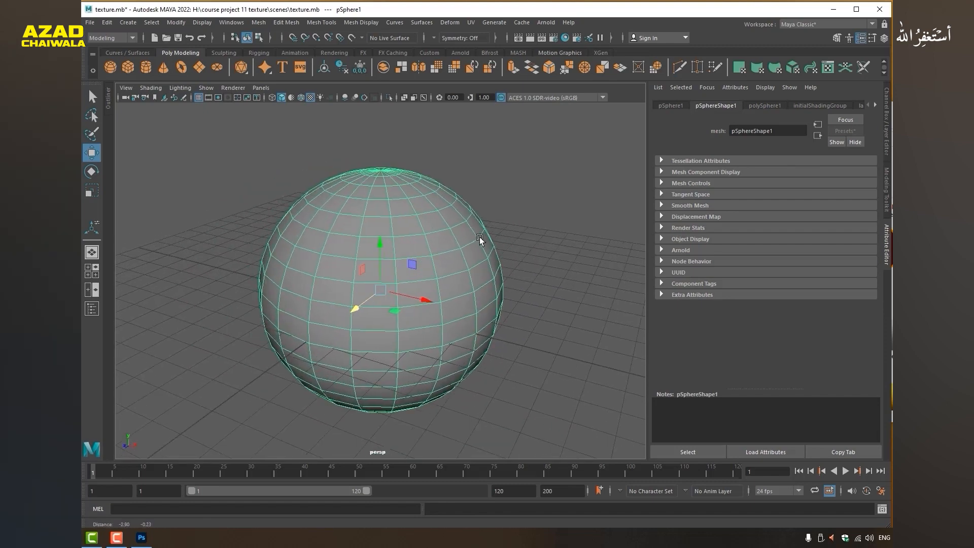
Step: Assign a new Arnold aiStandardSurface material to the sphere
{"action": "right_click", "coordinate": [366, 221]}
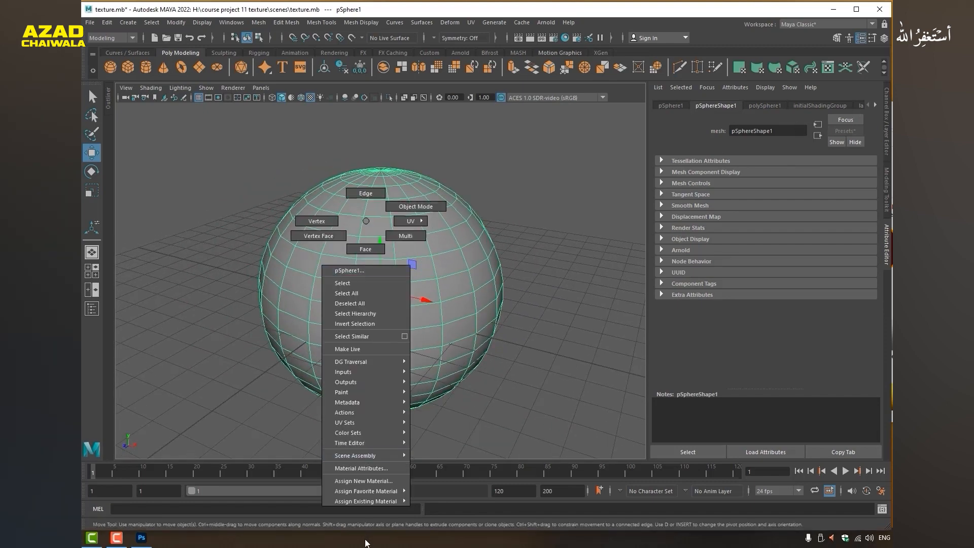
{"action": "left_click", "coordinate": [358, 481]}
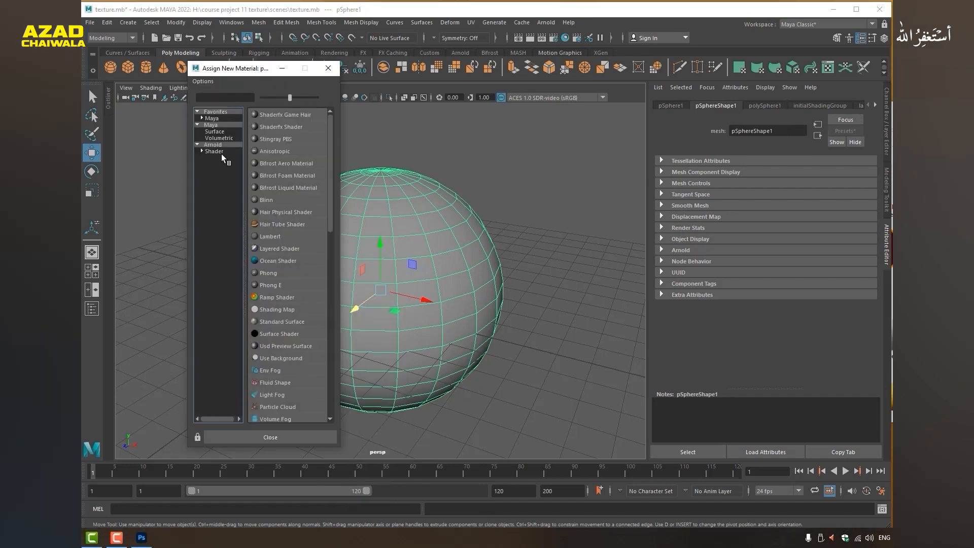
{"action": "left_click", "coordinate": [218, 151]}
{"action": "left_click", "coordinate": [296, 288]}
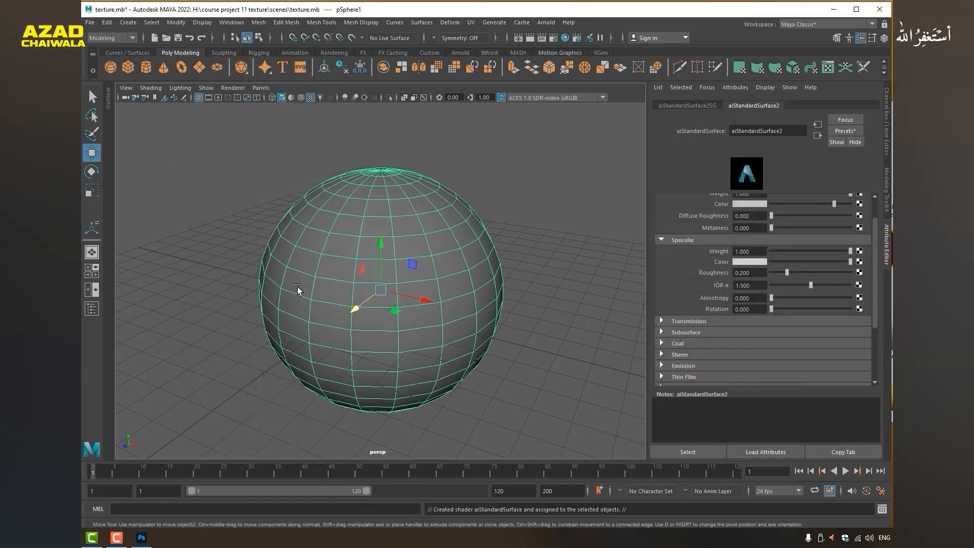
{"action": "scroll", "coordinate": [729, 273], "scroll_direction": "up", "scroll_amount": 2}
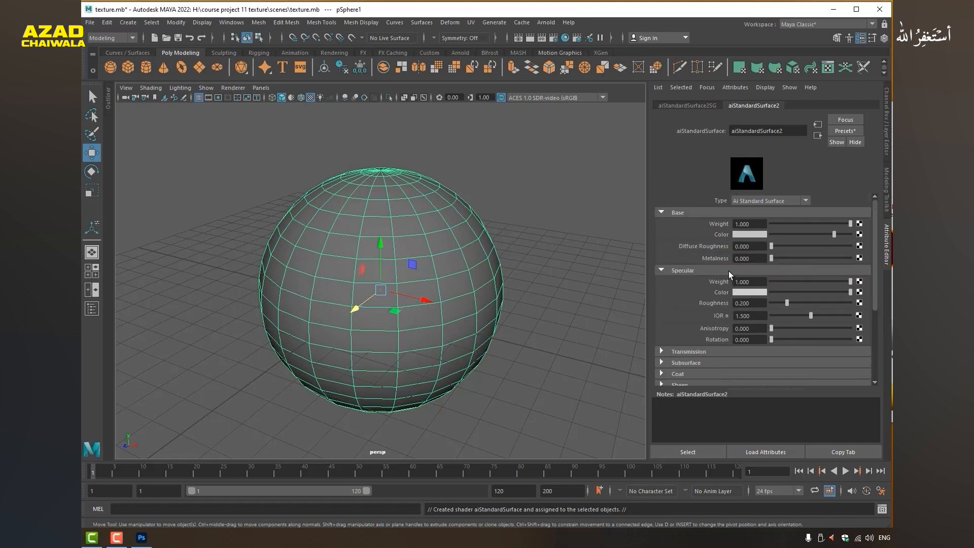
{"action": "left_click", "coordinate": [553, 38]}
{"action": "left_click", "coordinate": [696, 109]}
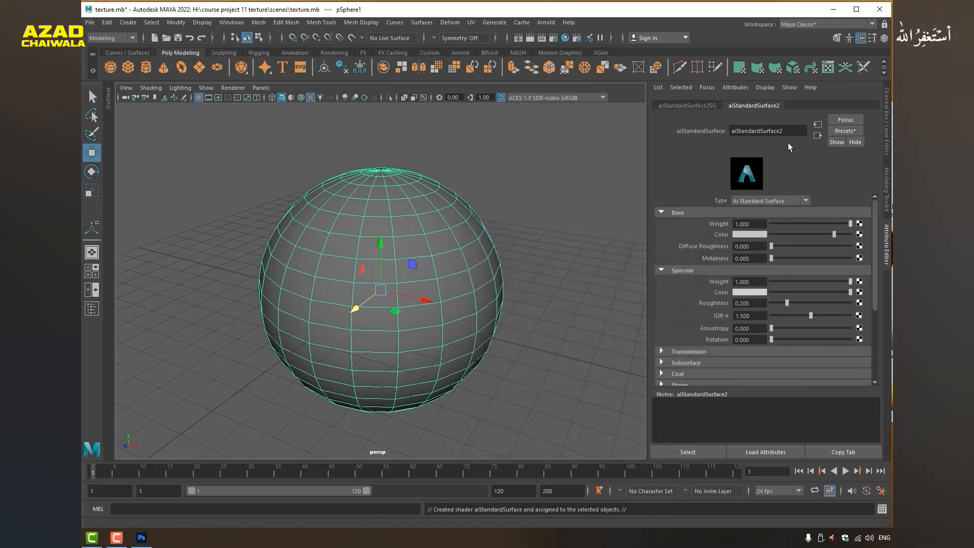
{"action": "left_click", "coordinate": [845, 132]}
{"action": "left_click", "coordinate": [488, 16]}
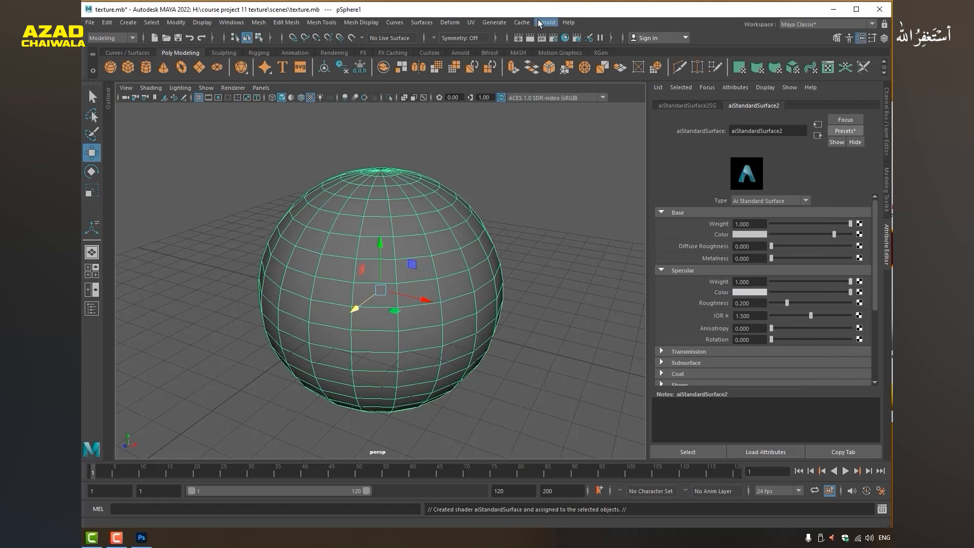
Step: Add an Arnold Skydome Light around the sphere
{"action": "left_click", "coordinate": [539, 23]}
{"action": "mouse_move", "coordinate": [566, 76]}
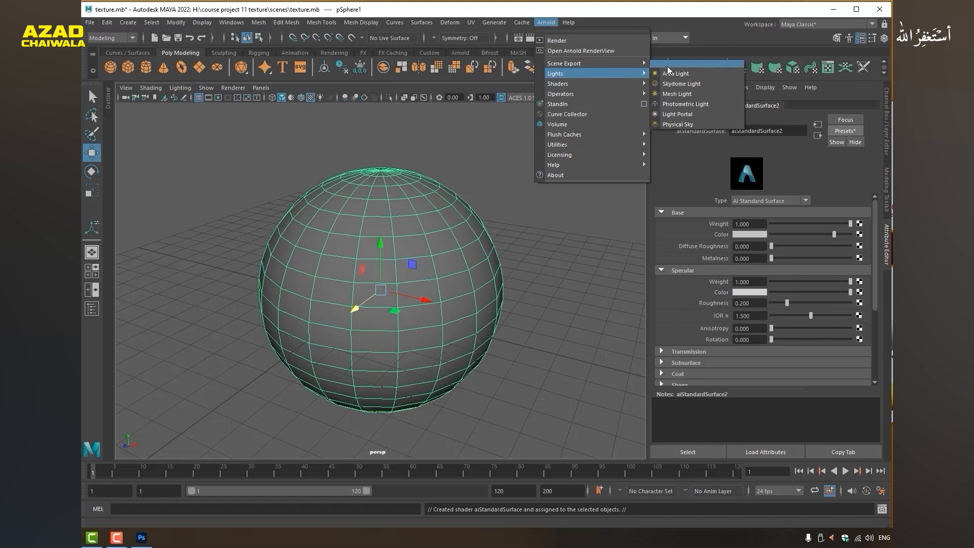
{"action": "left_click", "coordinate": [667, 85]}
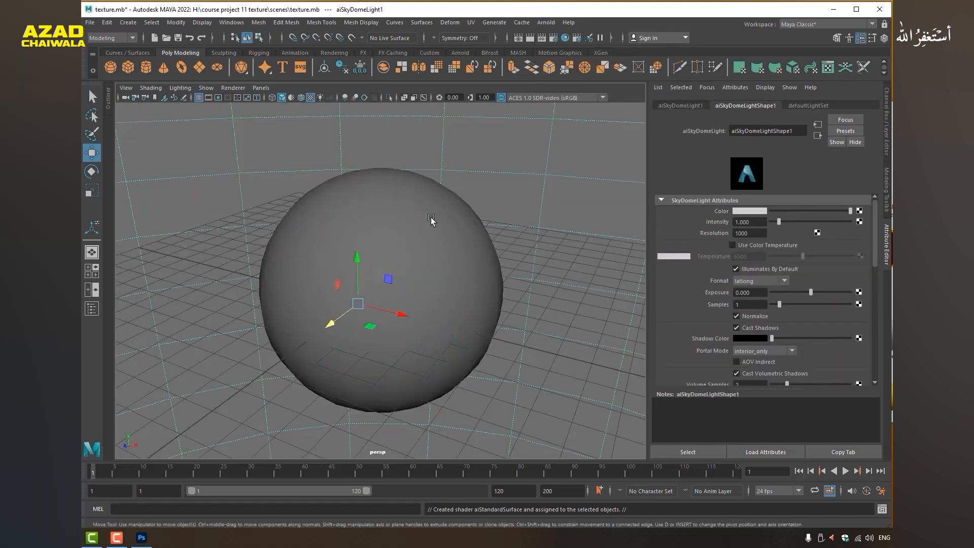
{"action": "scroll", "coordinate": [433, 217], "scroll_direction": "down", "scroll_amount": 10}
{"action": "scroll", "coordinate": [458, 246], "scroll_direction": "up", "scroll_amount": 10}
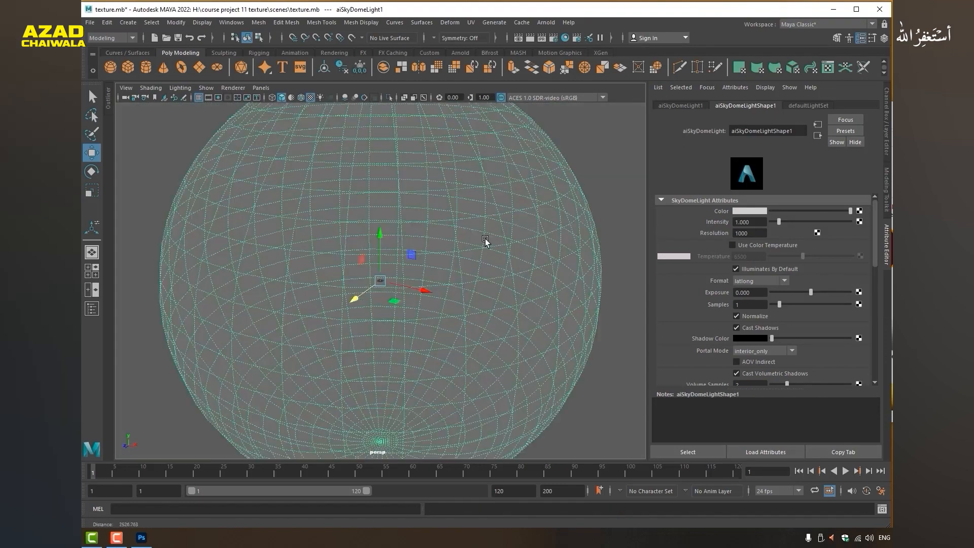
{"action": "scroll", "coordinate": [437, 305], "scroll_direction": "up", "scroll_amount": 3}
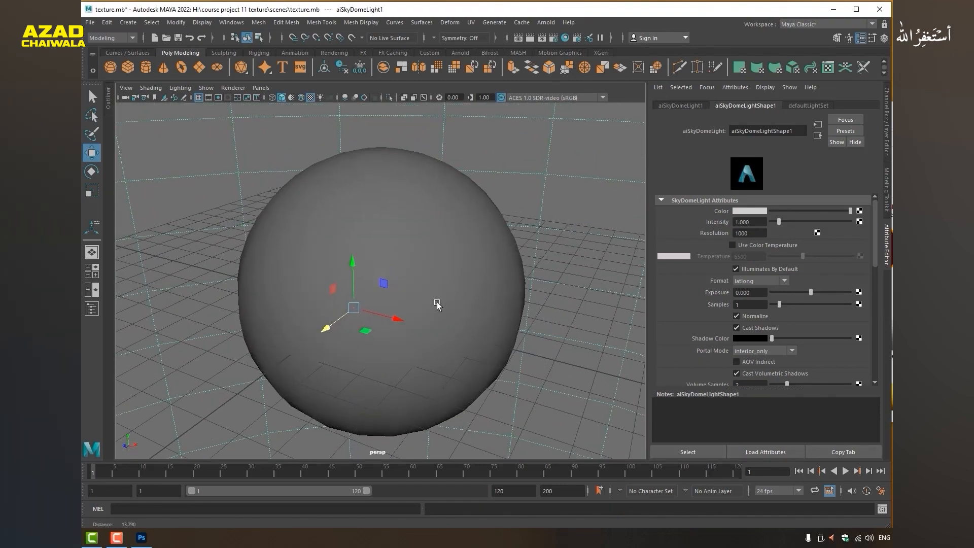
Step: Select the sphere, show its aiStandardSurface2 attributes and start an Arnold render of the scene
{"action": "left_click", "coordinate": [427, 244]}
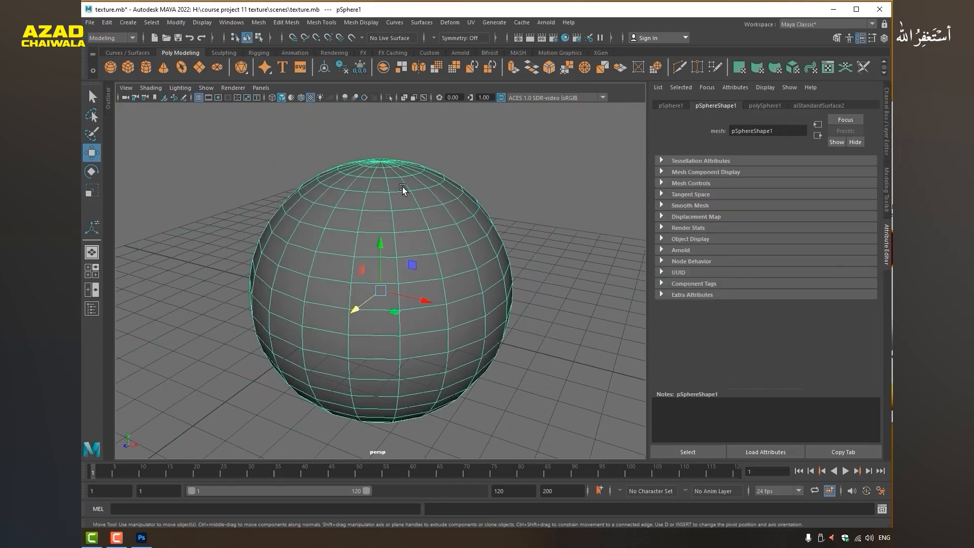
{"action": "left_click", "coordinate": [815, 105]}
{"action": "left_click", "coordinate": [543, 24]}
{"action": "left_click", "coordinate": [546, 39]}
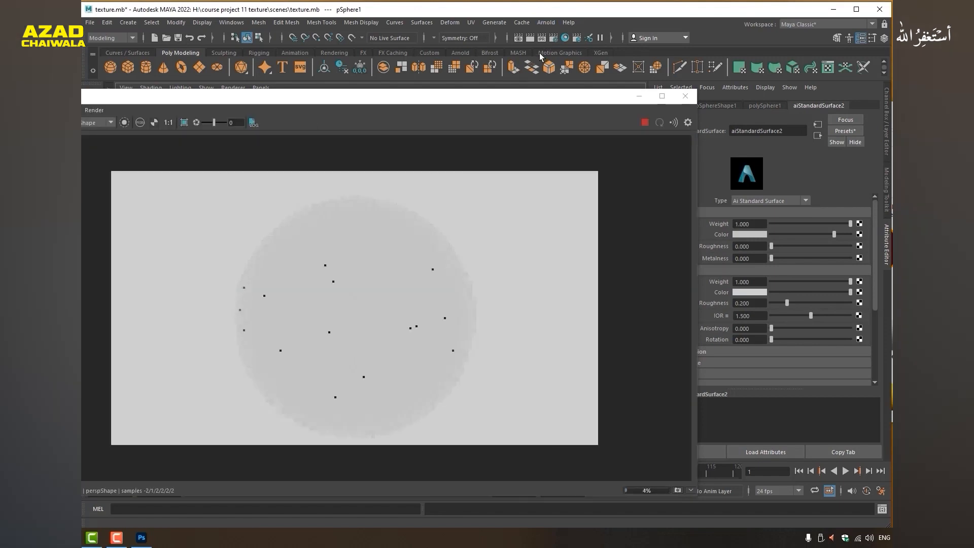
Step: Narrow the render window beside the material attributes and restrict rendering to a crop region over the sphere's upper part
{"action": "left_click", "coordinate": [546, 23]}
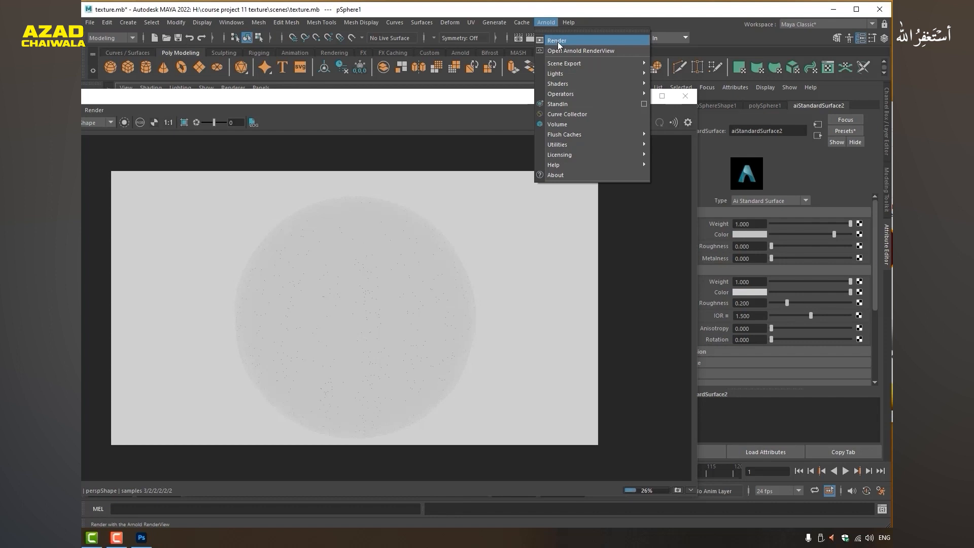
{"action": "left_click", "coordinate": [417, 99]}
{"action": "left_click_drag", "start_coordinate": [453, 103], "coordinate": [540, 102]}
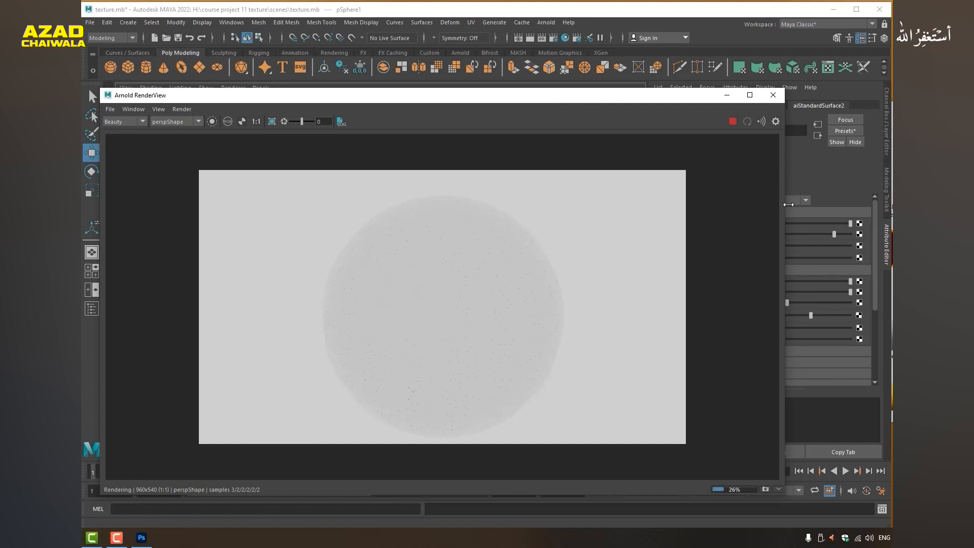
{"action": "left_click_drag", "start_coordinate": [785, 205], "coordinate": [502, 206]}
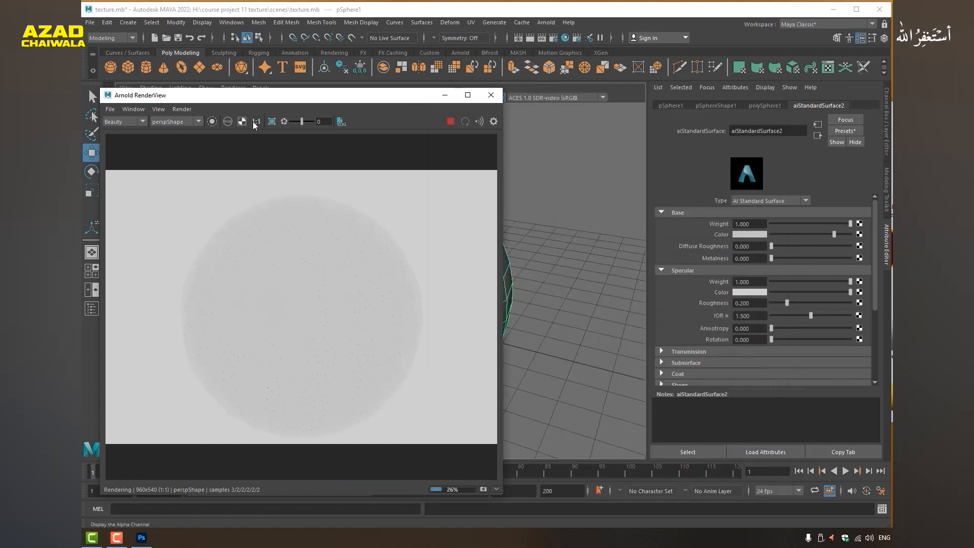
{"action": "left_click", "coordinate": [272, 122]}
{"action": "left_click_drag", "start_coordinate": [161, 200], "coordinate": [444, 341]}
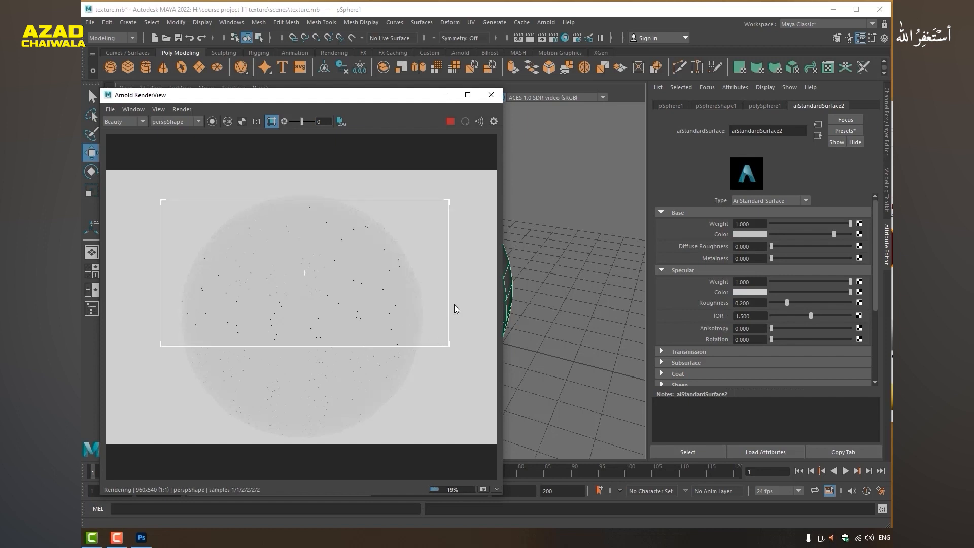
Step: Replace the sphere material's settings with the Brushed_Metal preset and darken its base color to black
{"action": "left_click", "coordinate": [835, 131]}
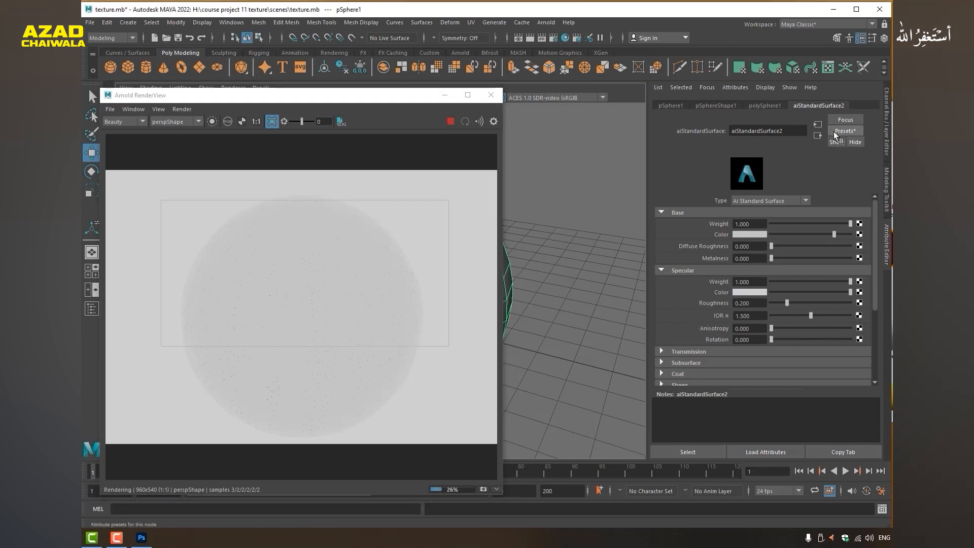
{"action": "mouse_move", "coordinate": [840, 181]}
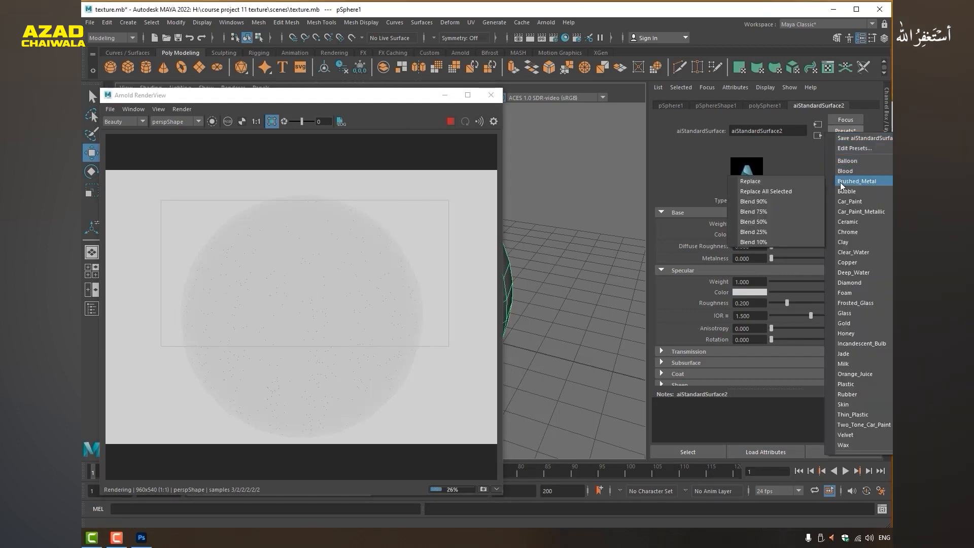
{"action": "left_click", "coordinate": [773, 182]}
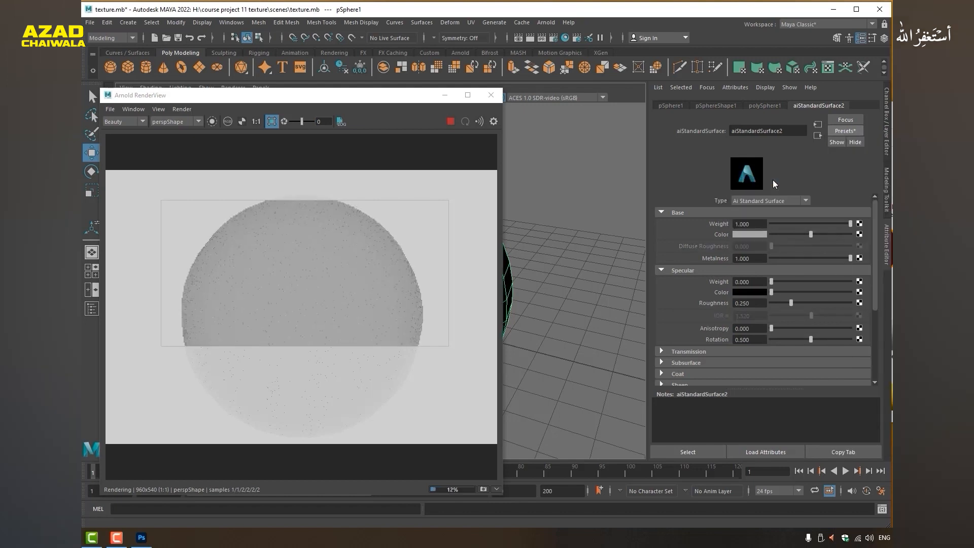
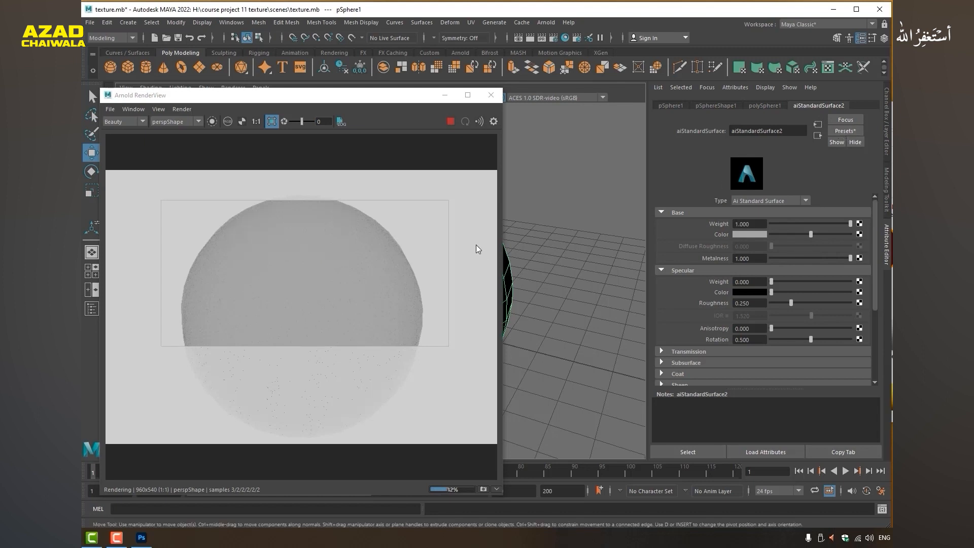
{"action": "left_click", "coordinate": [775, 235]}
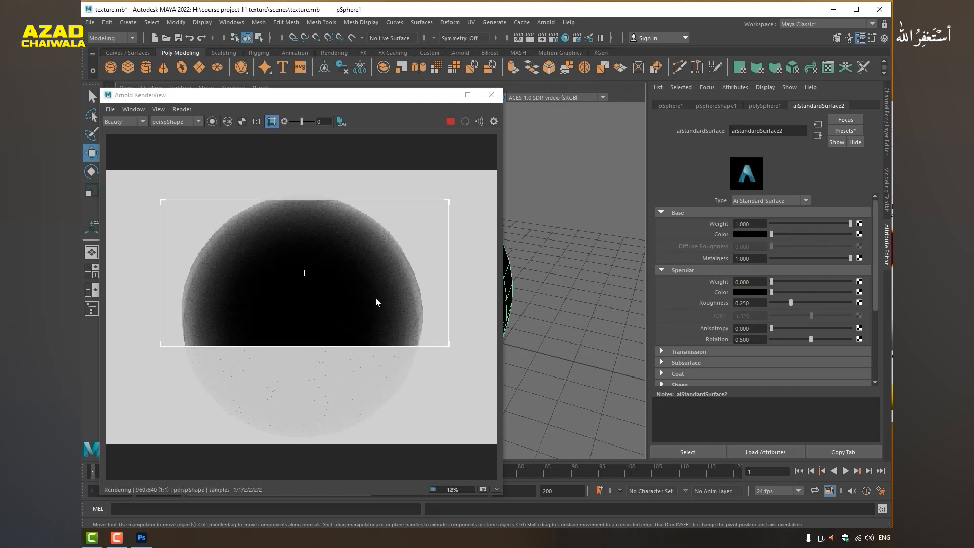
Step: Replace the sphere material's settings with the Gold preset and close the render window
{"action": "left_click", "coordinate": [835, 131]}
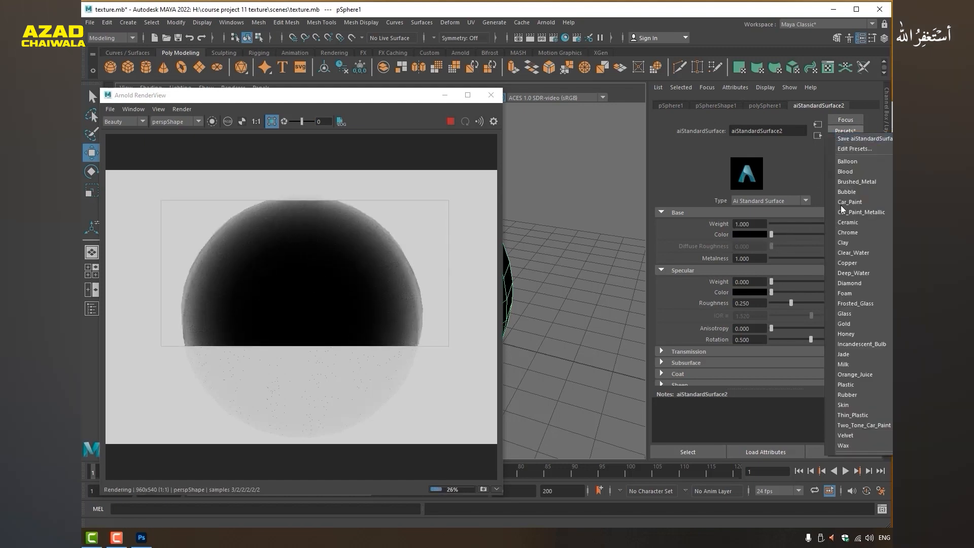
{"action": "mouse_move", "coordinate": [846, 275]}
{"action": "left_click", "coordinate": [800, 326]}
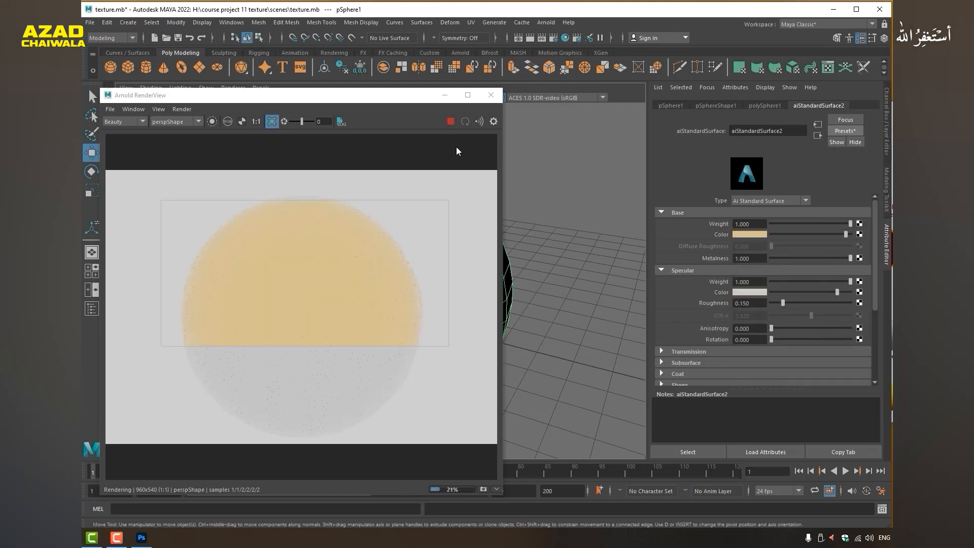
{"action": "left_click", "coordinate": [491, 95]}
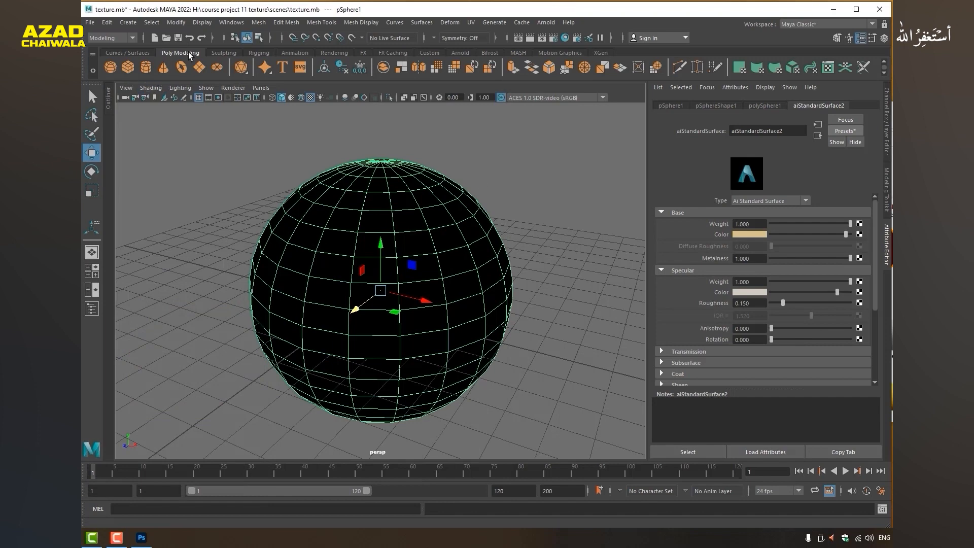
Step: Create a polygon plane scaled up beyond the grid and raise the sphere above it along the Y axis
{"action": "left_click", "coordinate": [199, 67]}
{"action": "scroll", "coordinate": [389, 311], "scroll_direction": "down", "scroll_amount": 6}
{"action": "key", "text": "r"}
{"action": "left_click_drag", "start_coordinate": [381, 300], "coordinate": [409, 311]}
{"action": "key", "text": "w"}
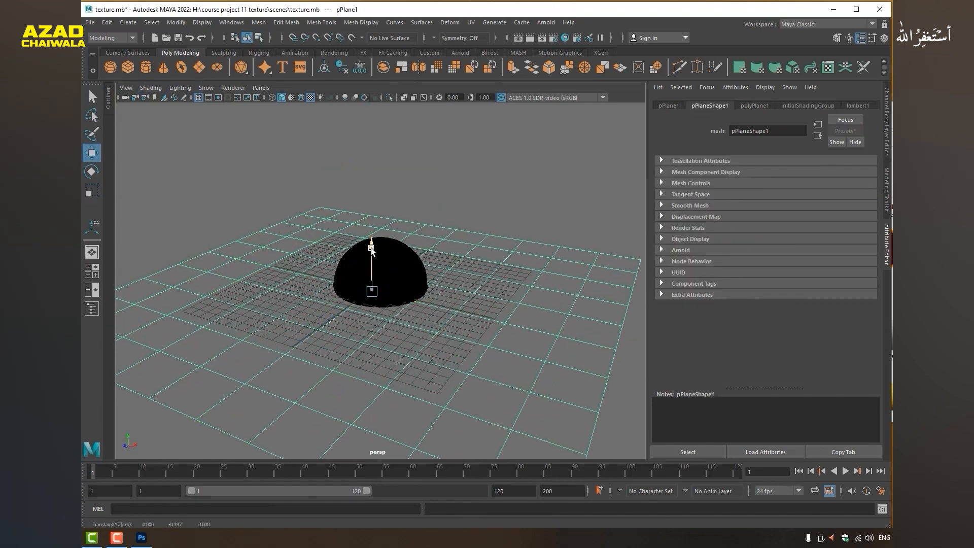
{"action": "left_click", "coordinate": [358, 251]}
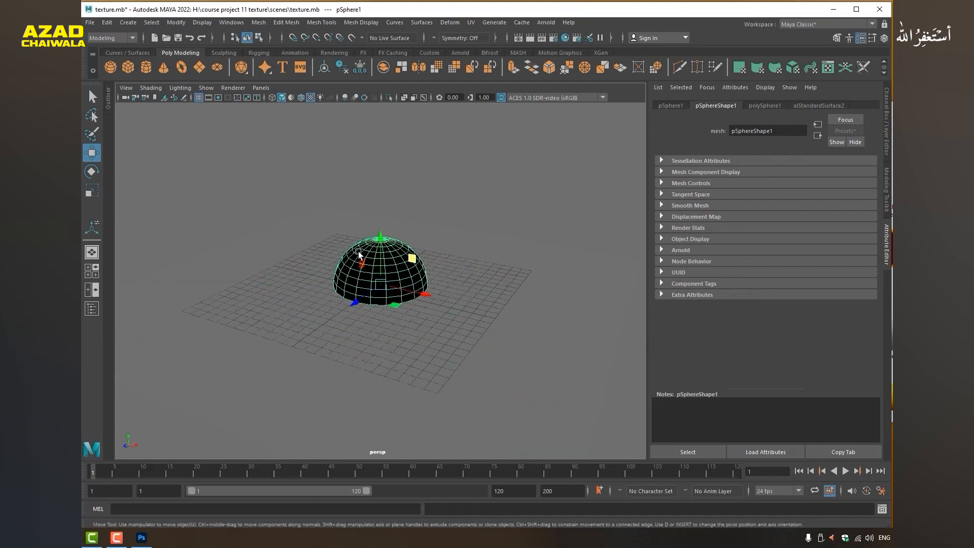
{"action": "left_click_drag", "start_coordinate": [377, 236], "coordinate": [380, 178]}
Step: Select the ground plane and scale it up further in all directions
{"action": "left_click", "coordinate": [389, 315]}
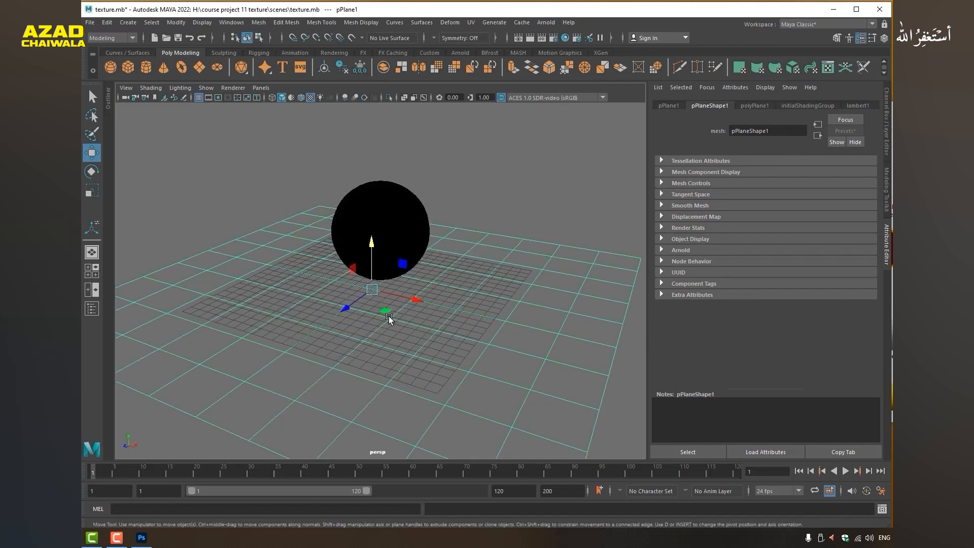
{"action": "left_click_drag", "start_coordinate": [343, 279], "coordinate": [342, 283], "text": "alt"}
{"action": "scroll", "coordinate": [371, 211], "scroll_direction": "up", "scroll_amount": 5}
{"action": "middle_click_drag", "start_coordinate": [371, 209], "coordinate": [379, 275], "text": "alt"}
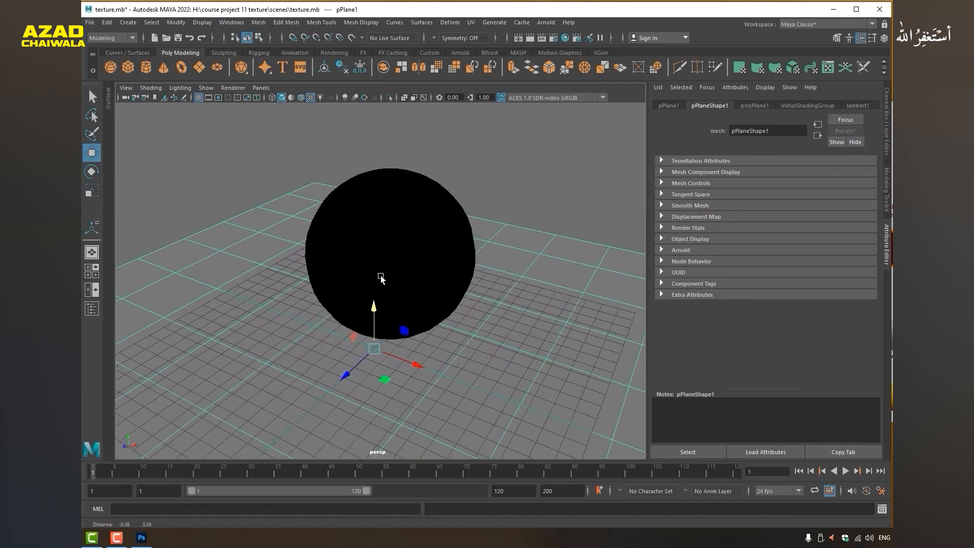
{"action": "key", "text": "r"}
{"action": "left_click_drag", "start_coordinate": [375, 349], "coordinate": [545, 374]}
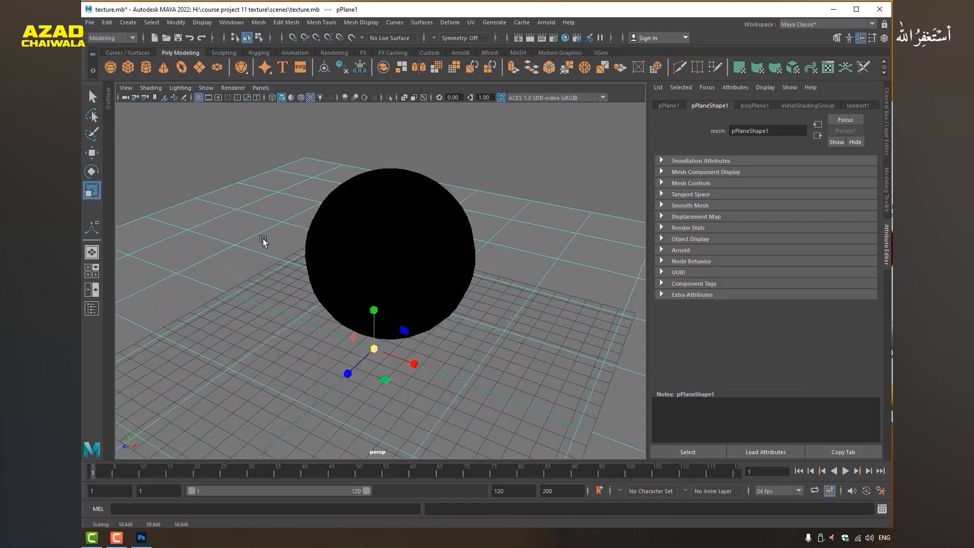
Step: Select the sphere and lower it along the Y axis onto the ground plane
{"action": "right_click_drag", "start_coordinate": [263, 238], "coordinate": [431, 249], "text": "alt"}
{"action": "left_click", "coordinate": [408, 264]}
{"action": "left_click_drag", "start_coordinate": [408, 264], "coordinate": [350, 284], "text": "alt"}
{"action": "right_click_drag", "start_coordinate": [350, 284], "coordinate": [218, 309], "text": "alt"}
{"action": "key", "text": "w"}
{"action": "left_click_drag", "start_coordinate": [393, 303], "coordinate": [409, 326]}
{"action": "left_click_drag", "start_coordinate": [376, 326], "coordinate": [285, 300], "text": "alt"}
{"action": "right_click_drag", "start_coordinate": [284, 300], "coordinate": [510, 314], "text": "alt"}
{"action": "middle_click_drag", "start_coordinate": [274, 317], "coordinate": [354, 298], "text": "alt"}
{"action": "left_click_drag", "start_coordinate": [354, 298], "coordinate": [375, 324], "text": "alt"}
{"action": "right_click_drag", "start_coordinate": [440, 306], "coordinate": [420, 303], "text": "alt"}
{"action": "left_click_drag", "start_coordinate": [406, 287], "coordinate": [421, 302], "text": "alt"}
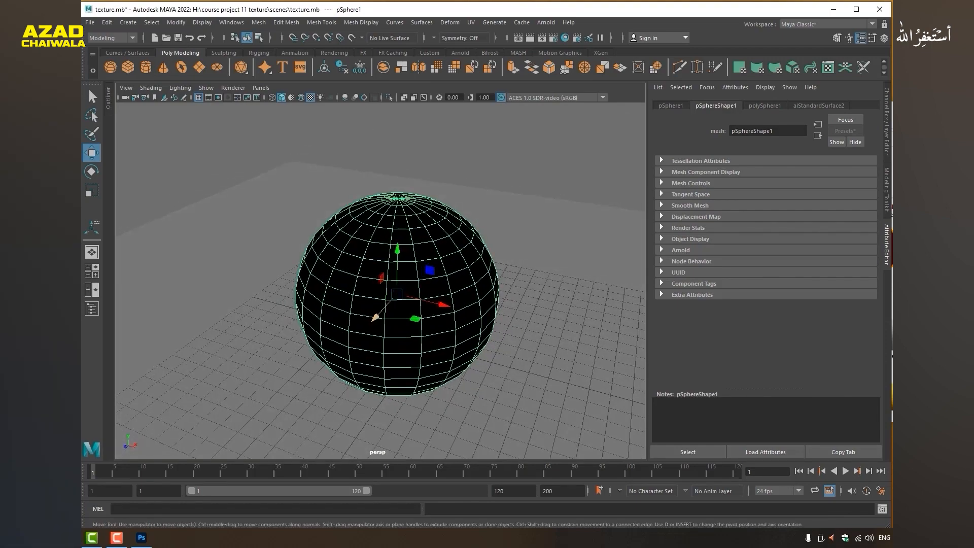
{"action": "left_click_drag", "start_coordinate": [397, 253], "coordinate": [406, 283]}
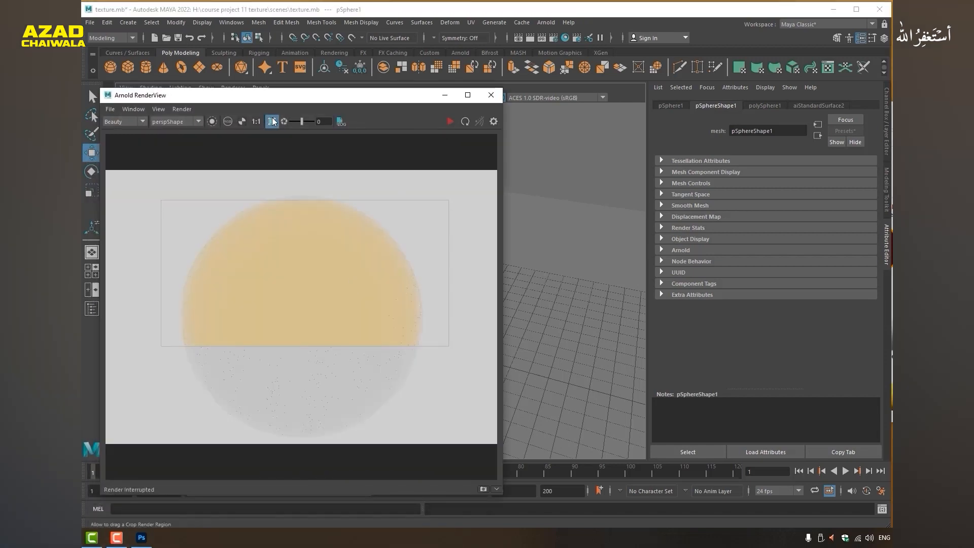
Step: Turn off the crop region and re-render the gold sphere on the plane with the whole sphere framed
{"action": "left_click", "coordinate": [272, 121]}
{"action": "left_click", "coordinate": [465, 121]}
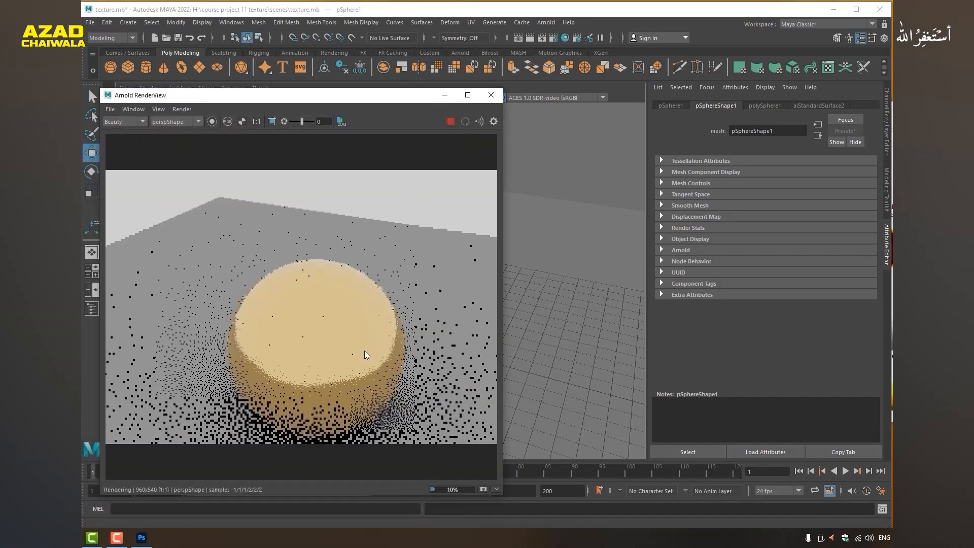
{"action": "middle_click_drag", "start_coordinate": [359, 325], "coordinate": [324, 226], "text": "alt"}
{"action": "mouse_move", "coordinate": [350, 244]}
{"action": "right_mouse_down", "text": "alt"}
{"action": "mouse_move", "coordinate": [400, 251]}
{"action": "mouse_move", "coordinate": [365, 253]}
{"action": "right_mouse_up", "text": "alt"}
{"action": "middle_click_drag", "start_coordinate": [274, 256], "coordinate": [290, 317], "text": "alt"}
{"action": "right_click_drag", "start_coordinate": [290, 317], "coordinate": [292, 318], "text": "alt"}
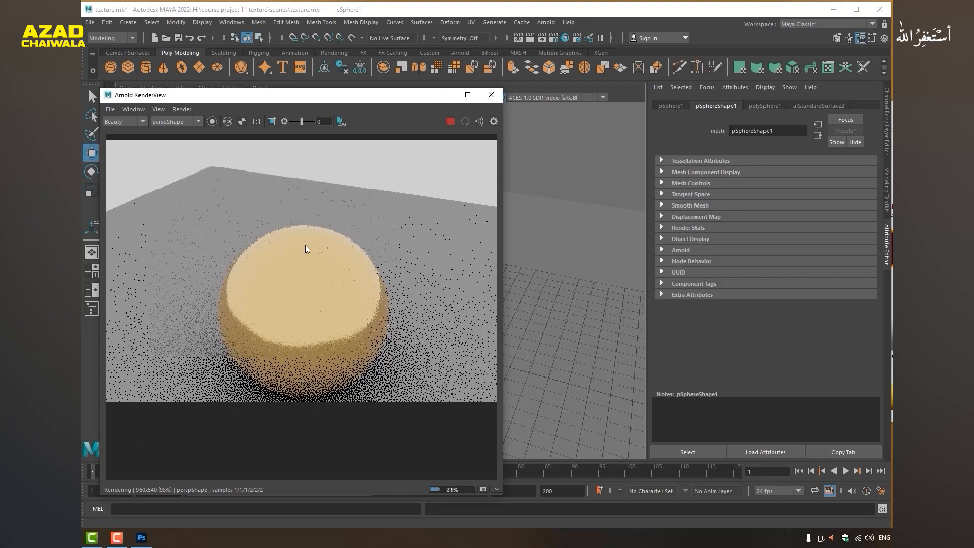
{"action": "left_click_drag", "start_coordinate": [556, 321], "coordinate": [576, 303], "text": "alt"}
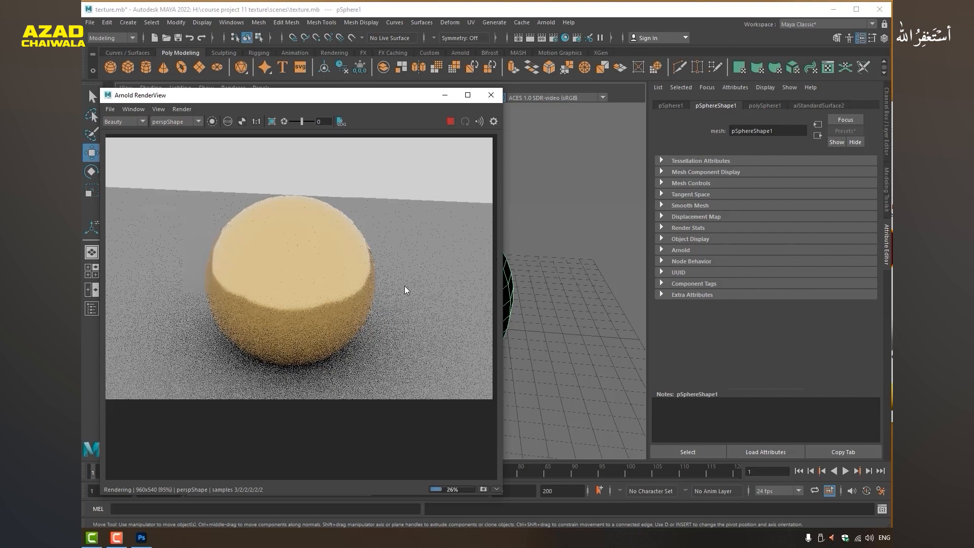
Step: Show the aiStandardSurface2 attributes and replace the material's settings with the Brushed_Metal preset
{"action": "left_click", "coordinate": [806, 107]}
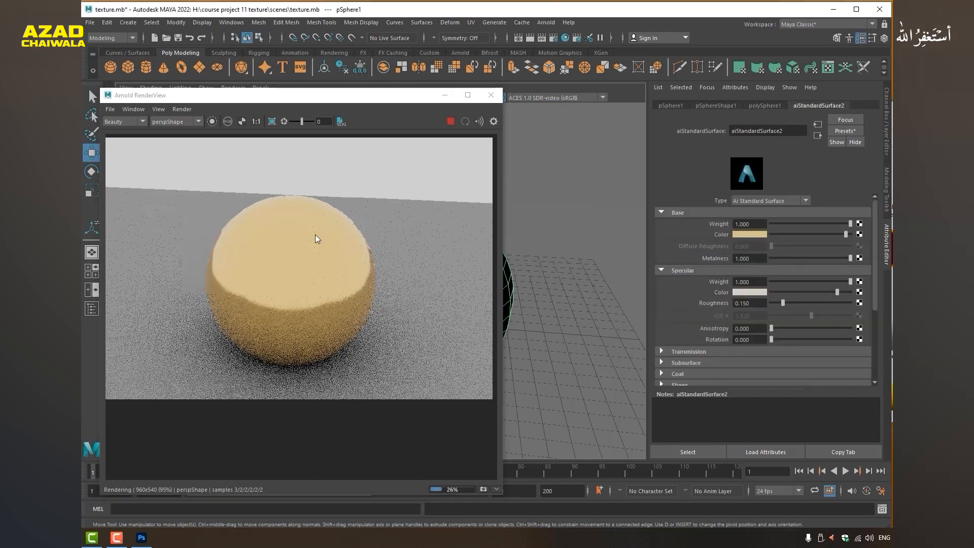
{"action": "left_click", "coordinate": [857, 131]}
{"action": "mouse_move", "coordinate": [839, 191]}
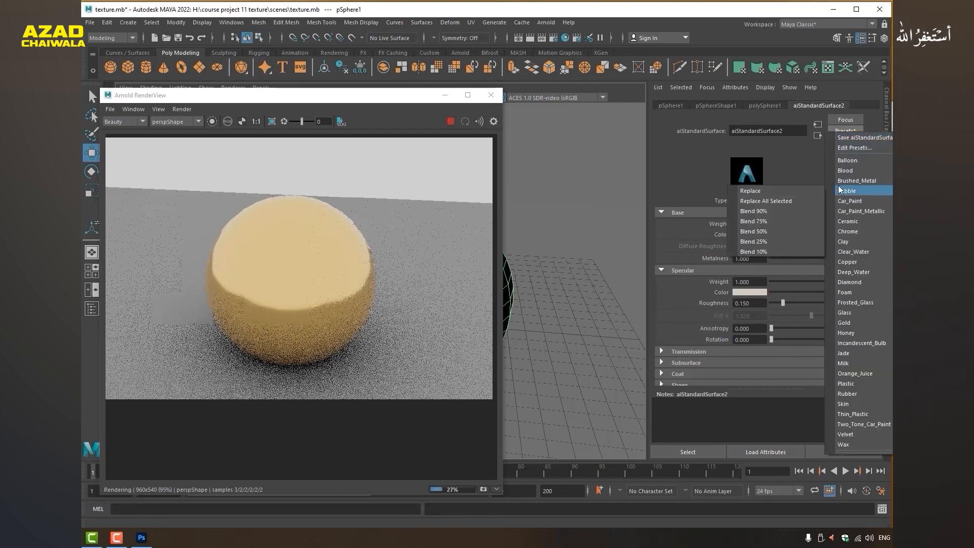
{"action": "left_click", "coordinate": [791, 189]}
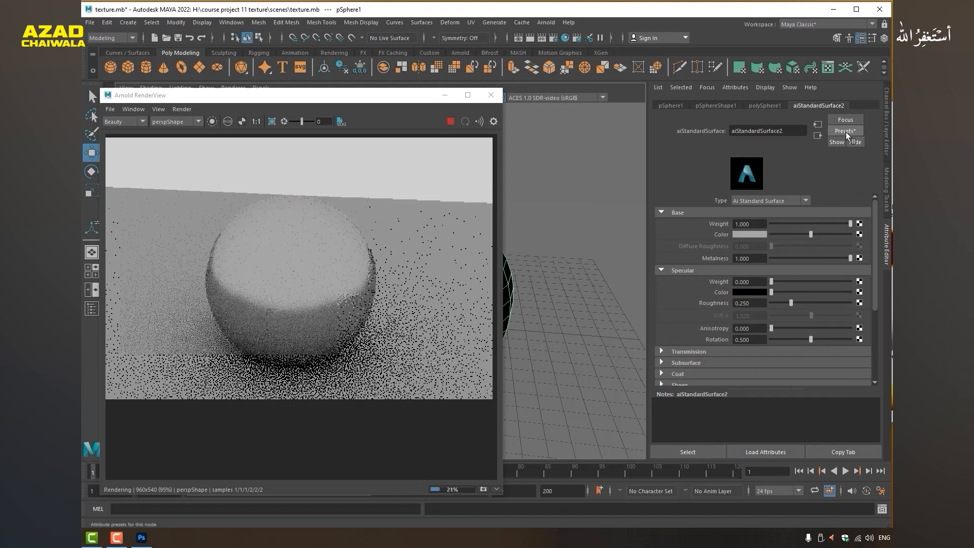
Step: Replace the sphere material's settings with the Glass preset
{"action": "left_click", "coordinate": [845, 131]}
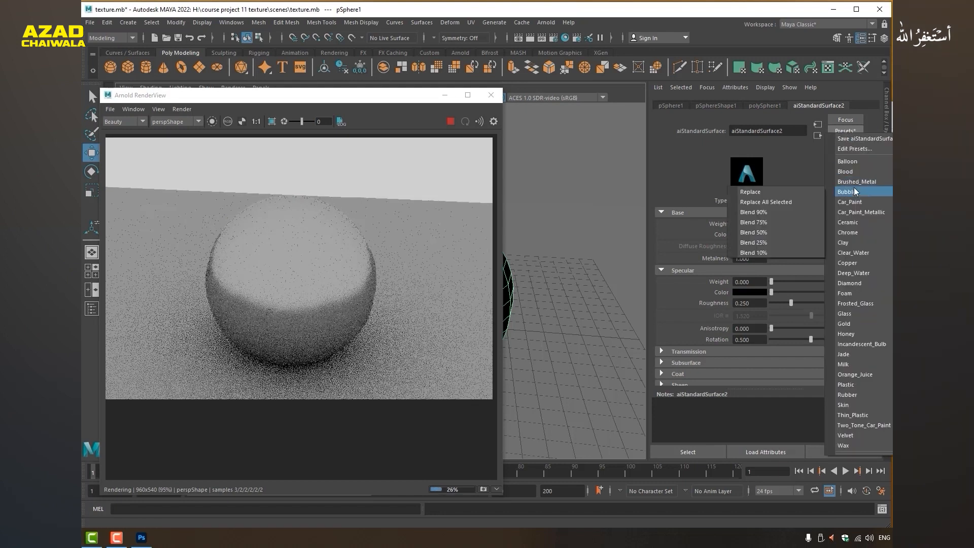
{"action": "mouse_move", "coordinate": [851, 257]}
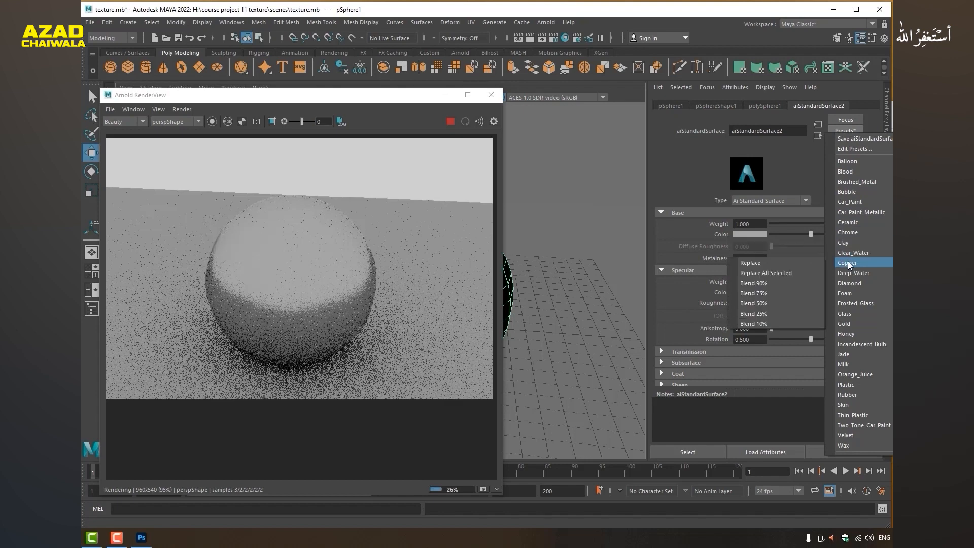
{"action": "mouse_move", "coordinate": [843, 315]}
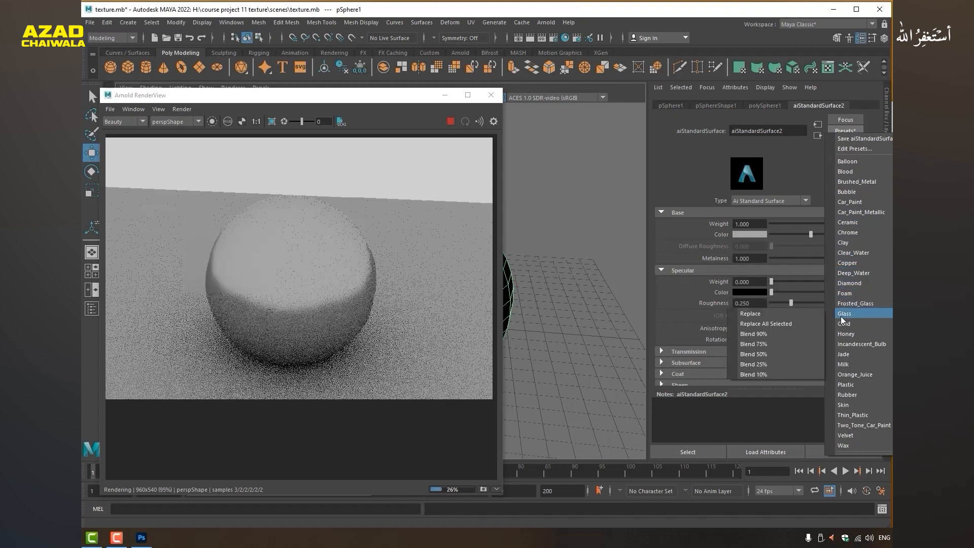
{"action": "left_click", "coordinate": [756, 313]}
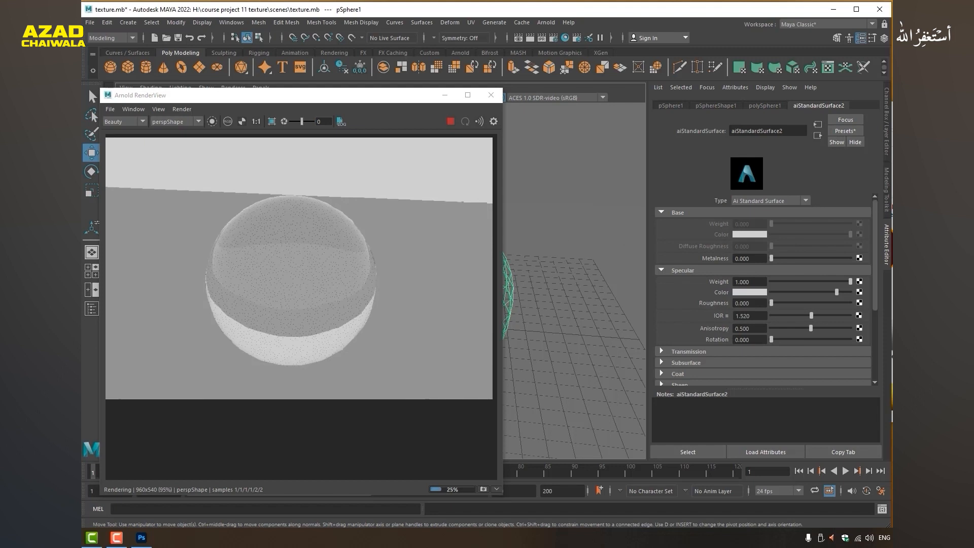
Step: Reassign the material's type from the list of Arnold shaders, ending with Ai Standard Surface
{"action": "left_click", "coordinate": [784, 203]}
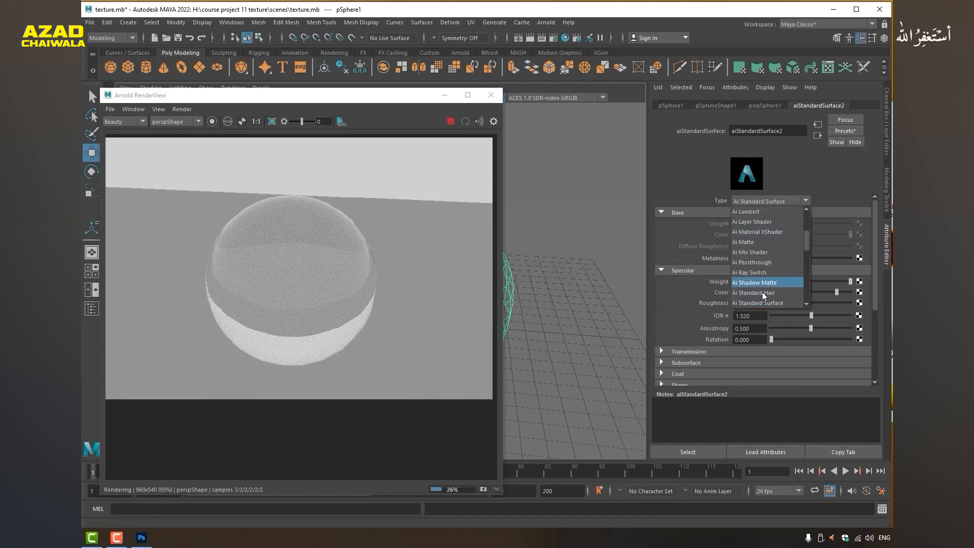
{"action": "left_click", "coordinate": [761, 247]}
{"action": "left_click", "coordinate": [766, 201]}
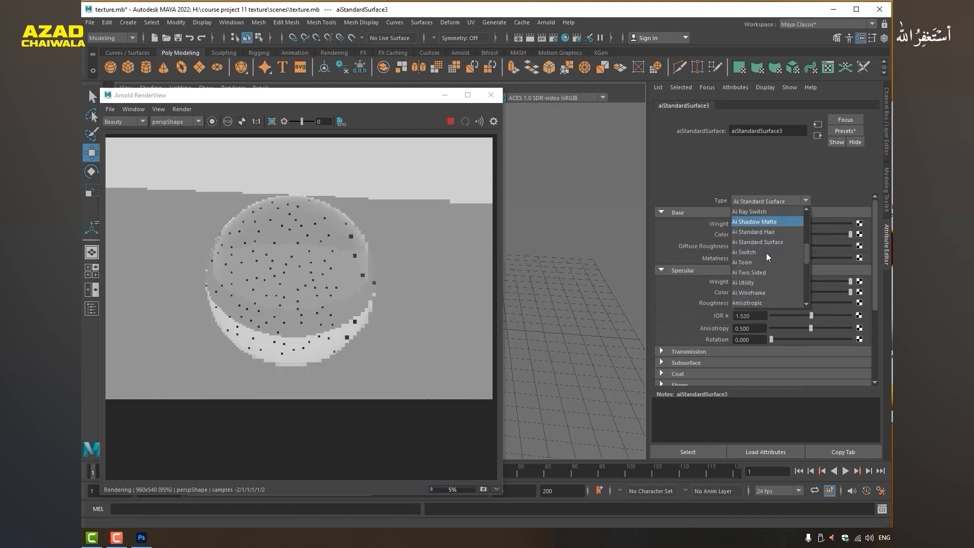
{"action": "left_click", "coordinate": [761, 240]}
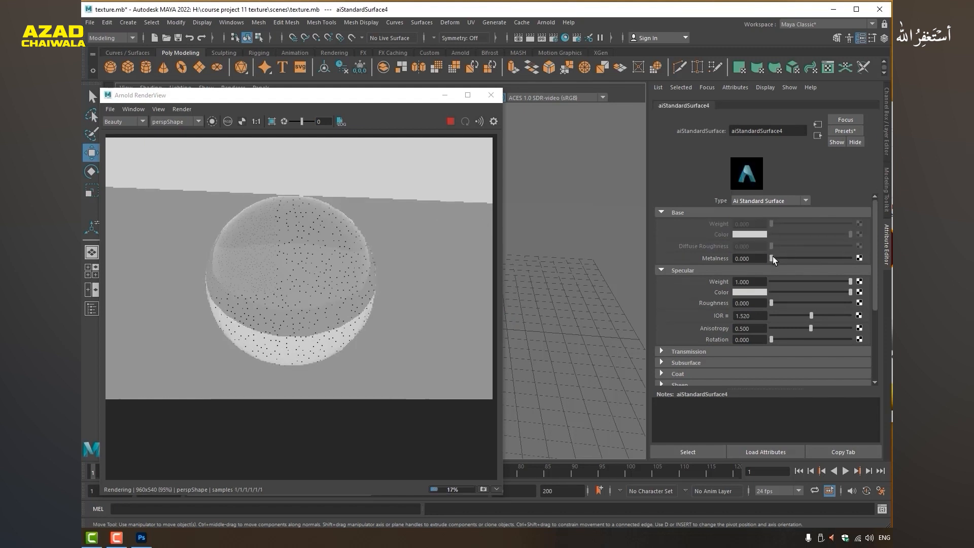
Step: Set the sphere material's base metalness to 1, its base color to blue and its base weight to 1
{"action": "left_click_drag", "start_coordinate": [772, 258], "coordinate": [851, 258]}
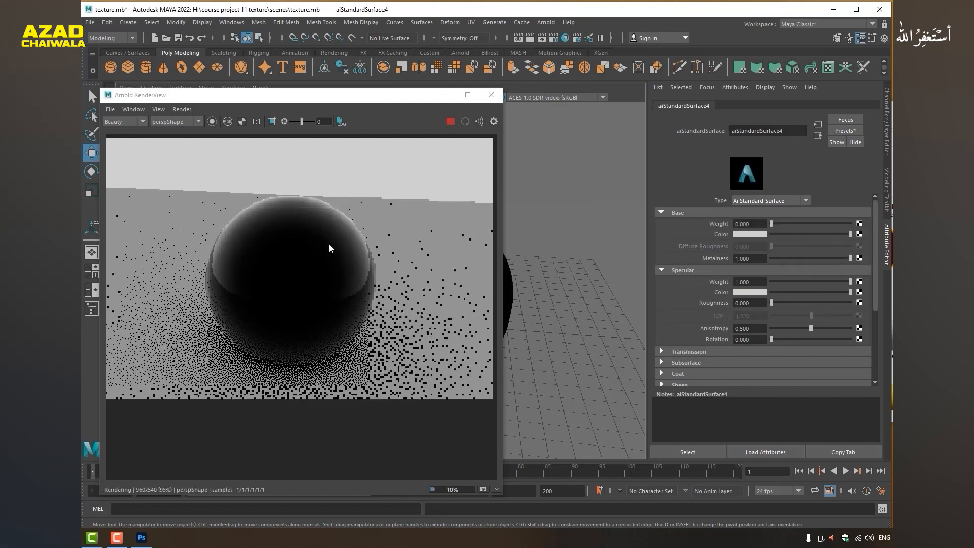
{"action": "left_click", "coordinate": [809, 234]}
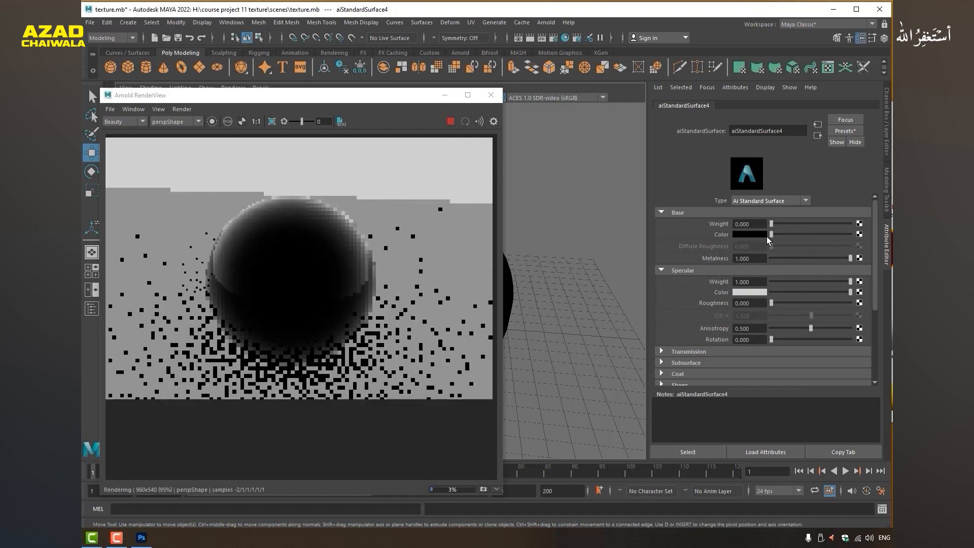
{"action": "left_click", "coordinate": [751, 234]}
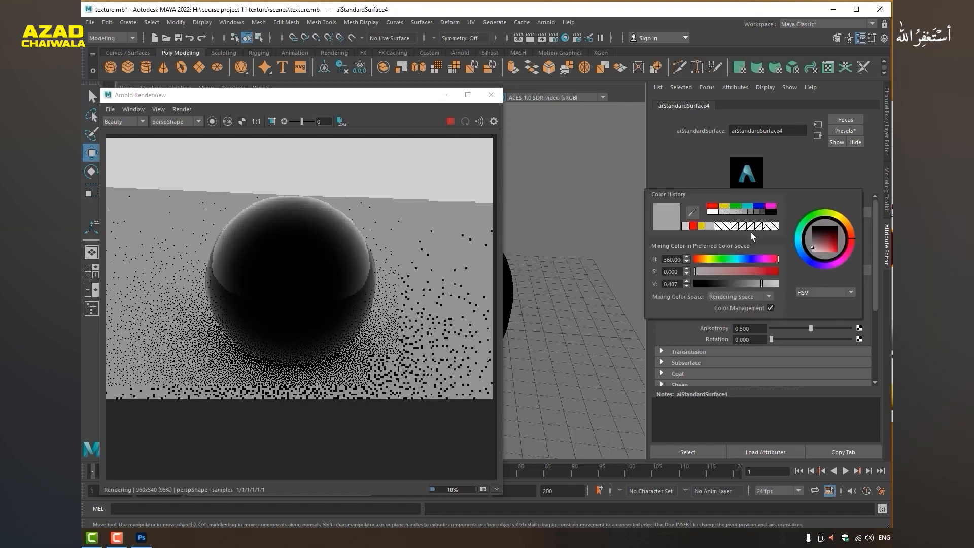
{"action": "left_click", "coordinate": [751, 207]}
{"action": "left_click", "coordinate": [762, 206]}
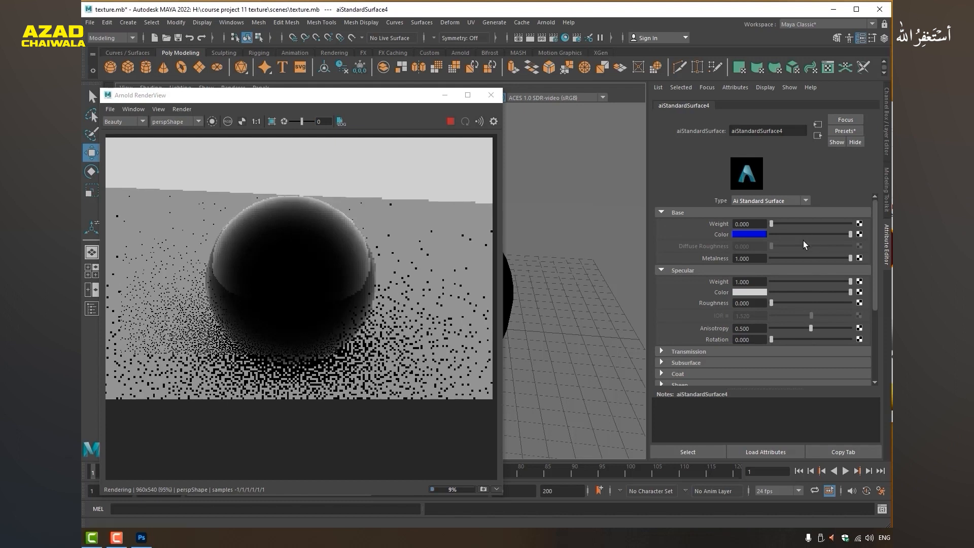
{"action": "left_click_drag", "start_coordinate": [772, 224], "coordinate": [852, 223]}
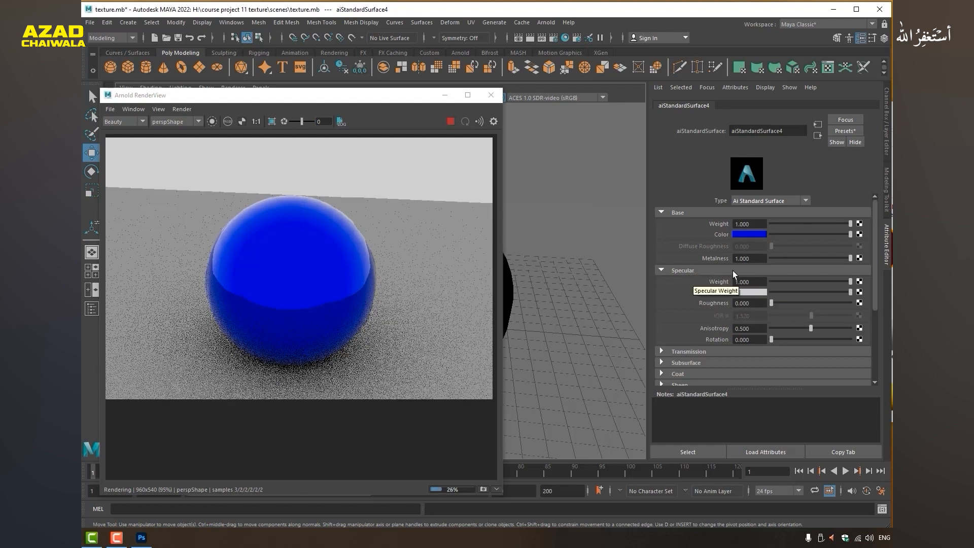
Step: Set the specular roughness to about 0.54, and open and close the render node choices for the base color
{"action": "left_click_drag", "start_coordinate": [771, 303], "coordinate": [814, 303]}
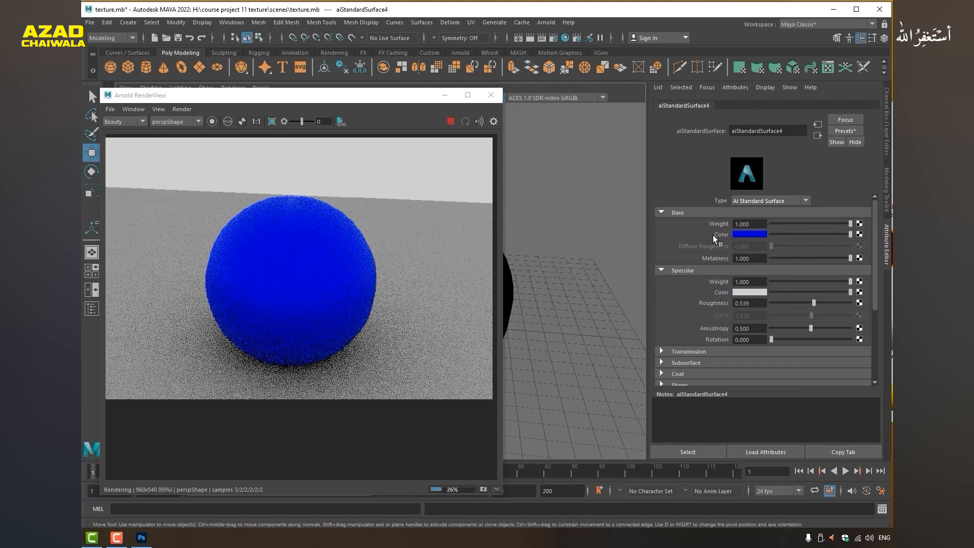
{"action": "left_click", "coordinate": [859, 234]}
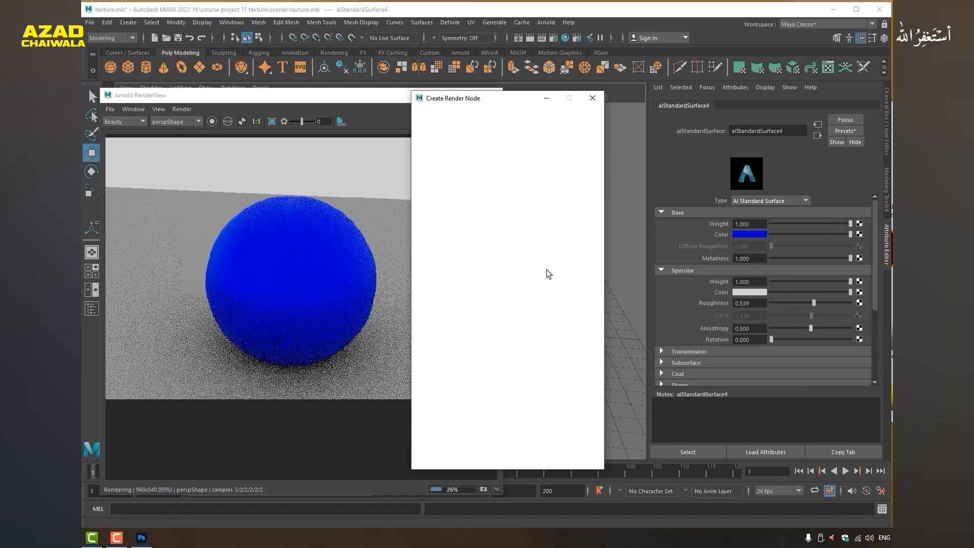
{"action": "left_click", "coordinate": [592, 98]}
Step: Expand the Transmission settings and set the base metalness to 0.5
{"action": "scroll", "coordinate": [780, 288], "scroll_direction": "down", "scroll_amount": 2}
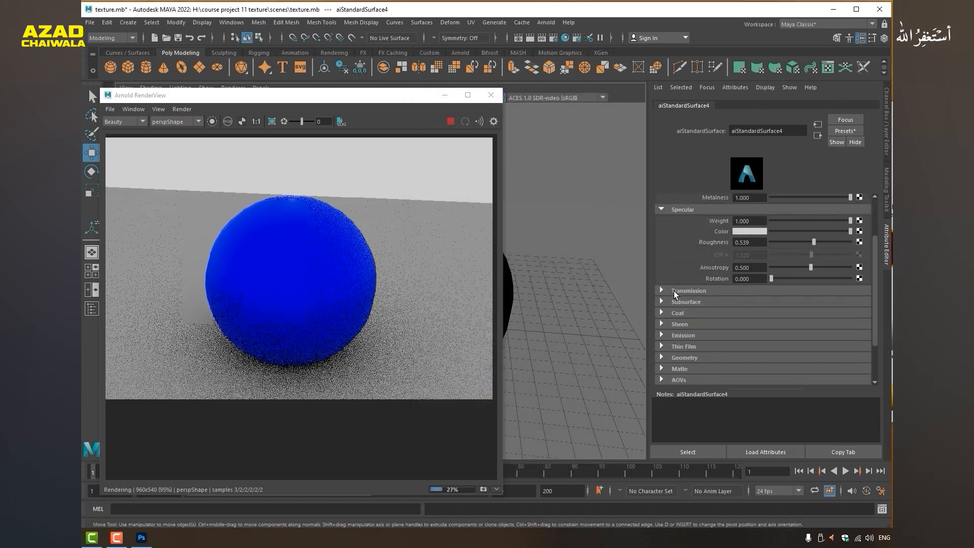
{"action": "left_click", "coordinate": [675, 290]}
{"action": "scroll", "coordinate": [781, 269], "scroll_direction": "up", "scroll_amount": 2}
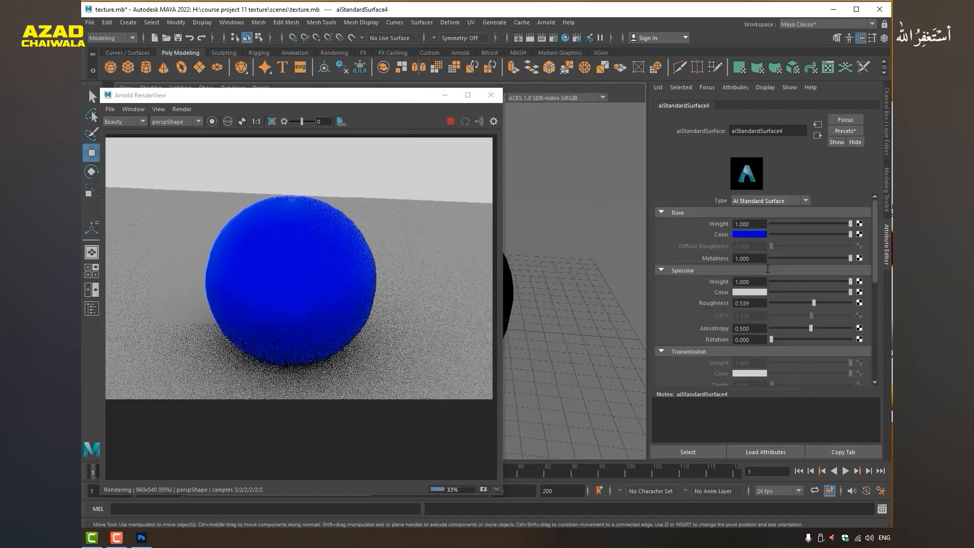
{"action": "double_click", "coordinate": [750, 258]}
{"action": "type", "text": "0"}
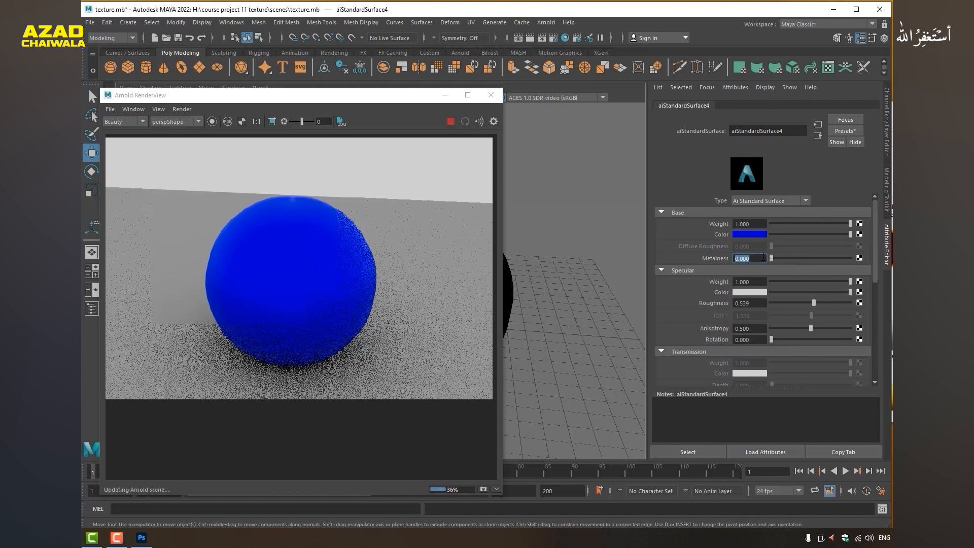
{"action": "key", "text": "Return"}
{"action": "type", "text": ".5"}
{"action": "key", "text": "Return"}
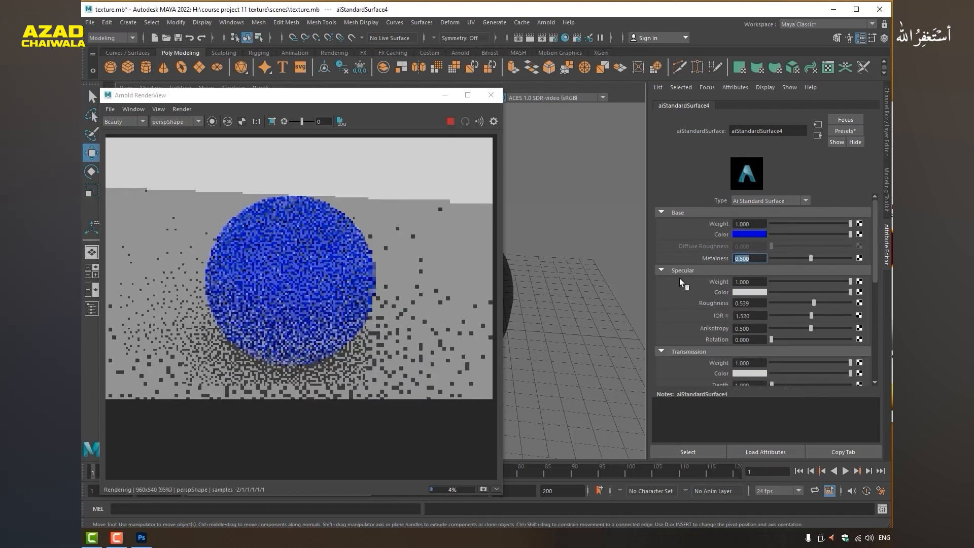
Step: Set the sphere material's transmission depth to about 11.69
{"action": "scroll", "coordinate": [796, 304], "scroll_direction": "down", "scroll_amount": 2}
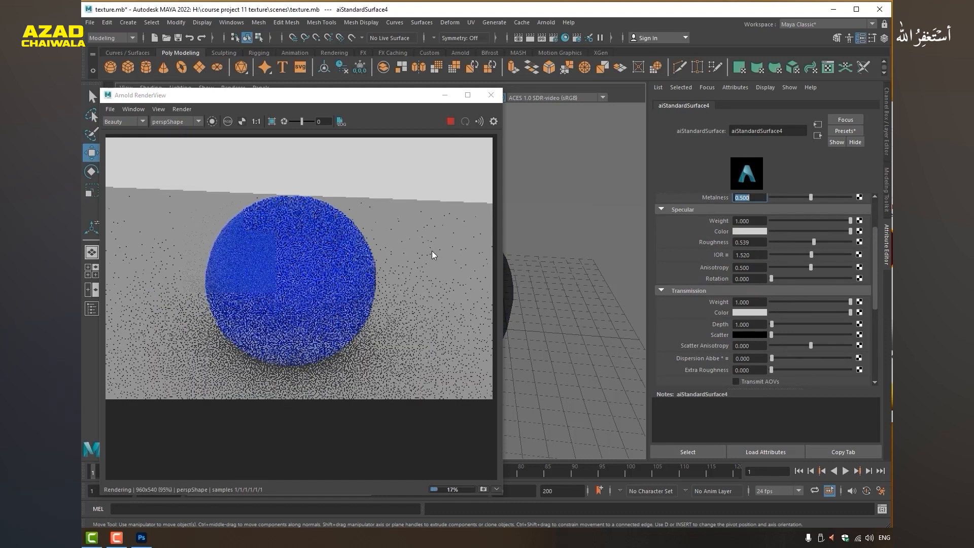
{"action": "scroll", "coordinate": [758, 266], "scroll_direction": "up", "scroll_amount": 2}
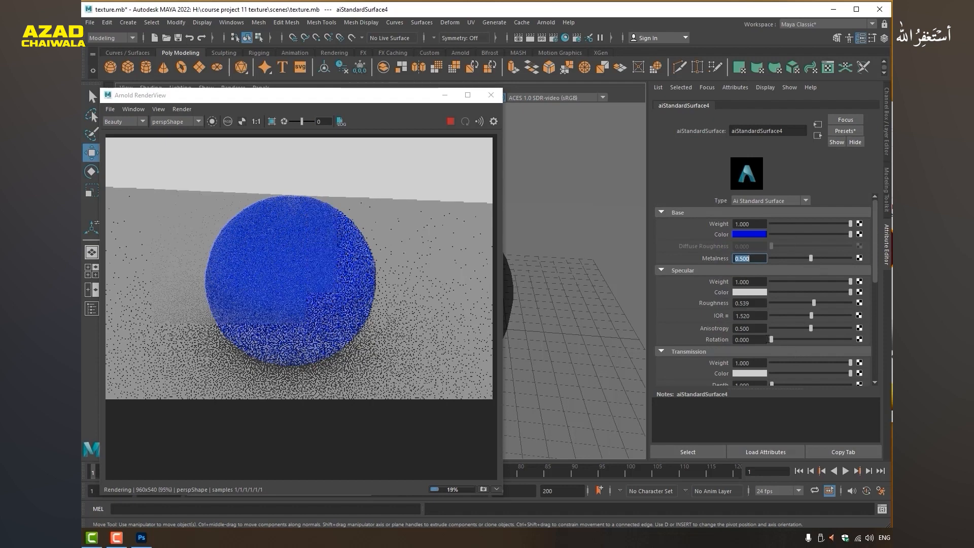
{"action": "scroll", "coordinate": [764, 347], "scroll_direction": "down", "scroll_amount": 1}
{"action": "left_click_drag", "start_coordinate": [771, 354], "coordinate": [815, 332]}
{"action": "scroll", "coordinate": [801, 340], "scroll_direction": "down", "scroll_amount": 3}
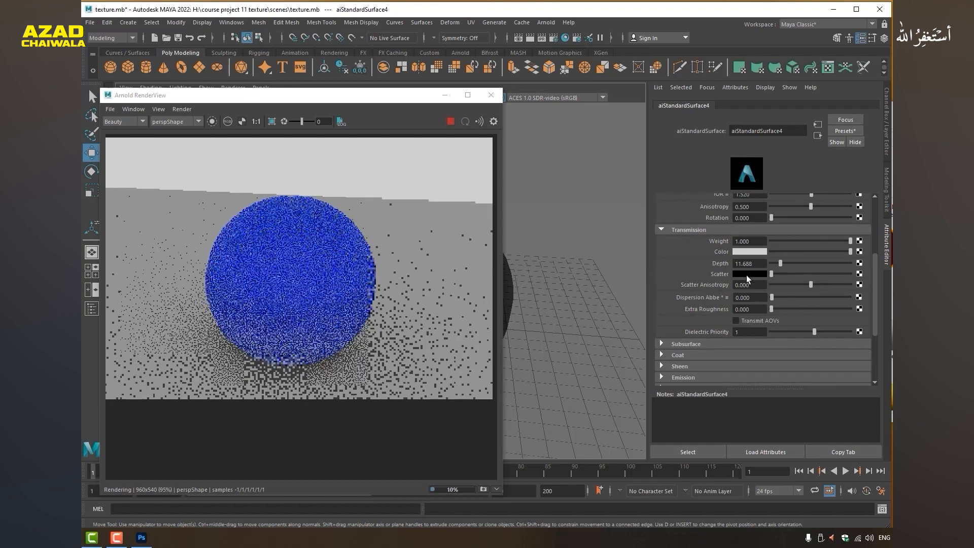
{"action": "scroll", "coordinate": [710, 315], "scroll_direction": "up", "scroll_amount": 3}
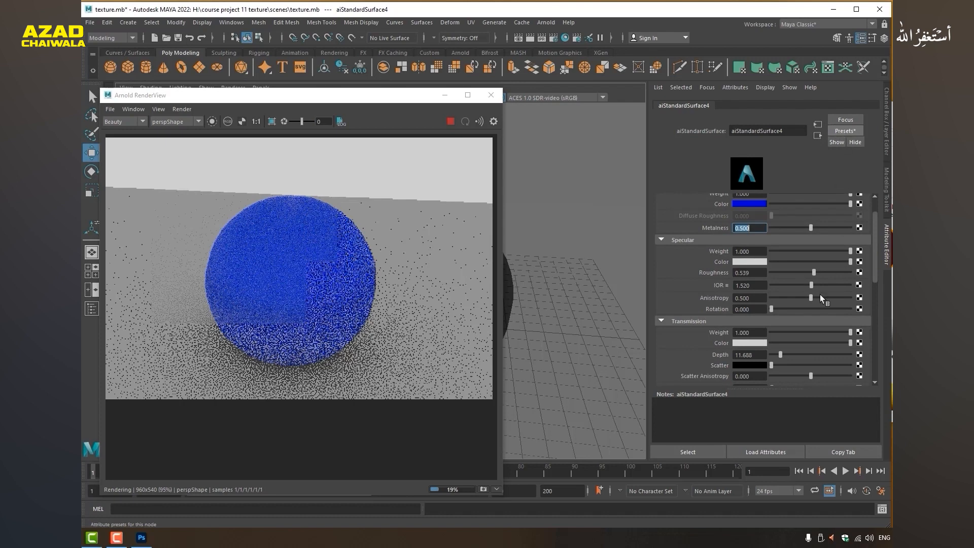
{"action": "left_click", "coordinate": [843, 131]}
{"action": "left_click", "coordinate": [747, 195]}
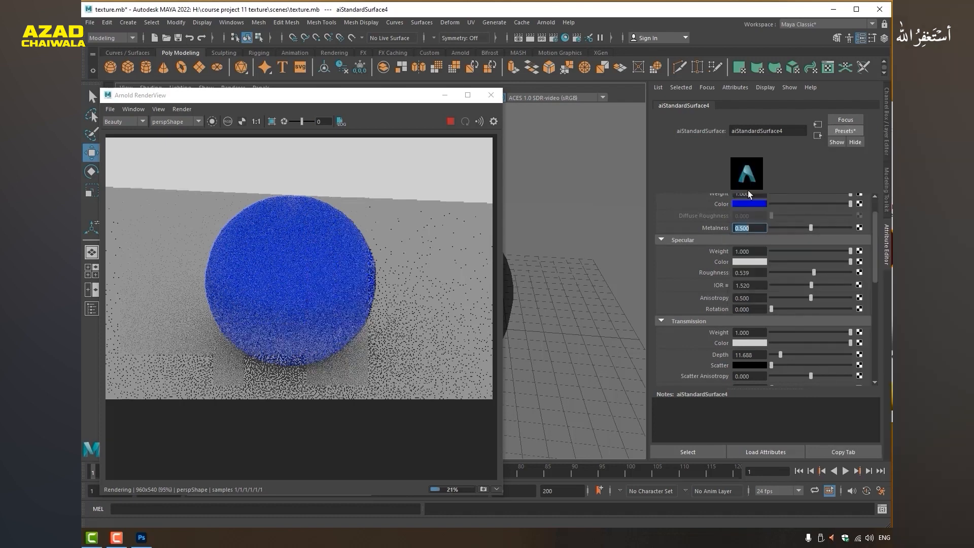
{"action": "scroll", "coordinate": [789, 255], "scroll_direction": "up", "scroll_amount": 1}
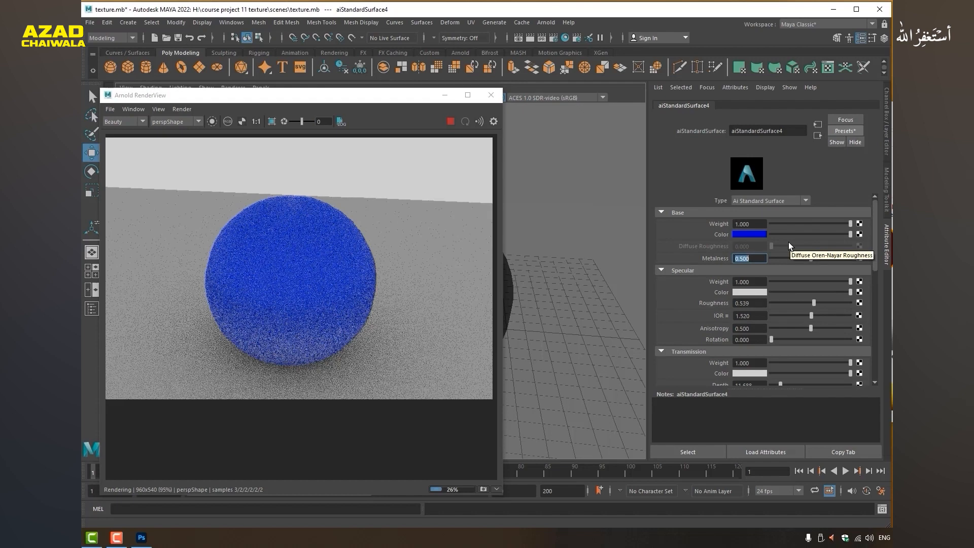
Step: Expand the Emission settings and give the sphere a yellow emission color with an emission weight of 1
{"action": "scroll", "coordinate": [759, 250], "scroll_direction": "down", "scroll_amount": 2}
{"action": "scroll", "coordinate": [692, 327], "scroll_direction": "down", "scroll_amount": 6}
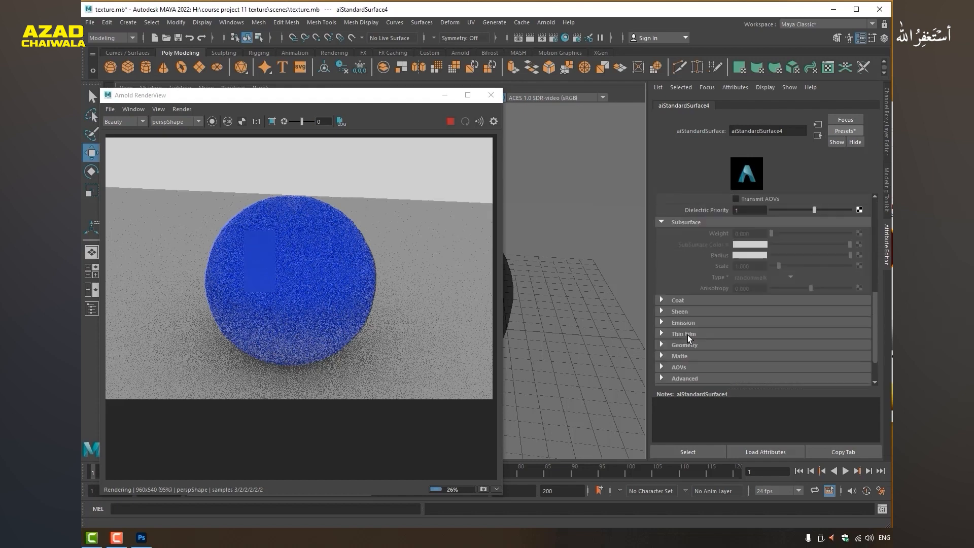
{"action": "left_click", "coordinate": [683, 323]}
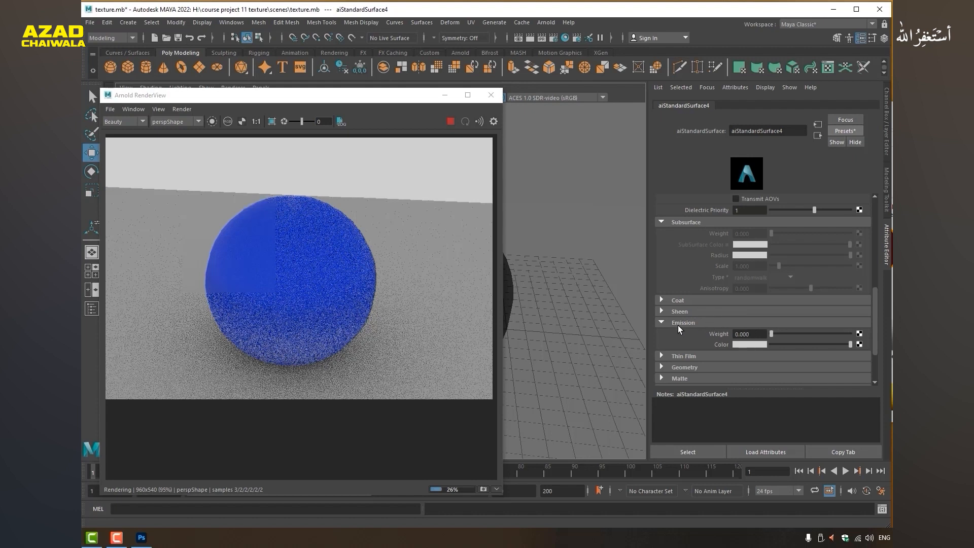
{"action": "left_click", "coordinate": [755, 345]}
{"action": "left_click", "coordinate": [726, 320]}
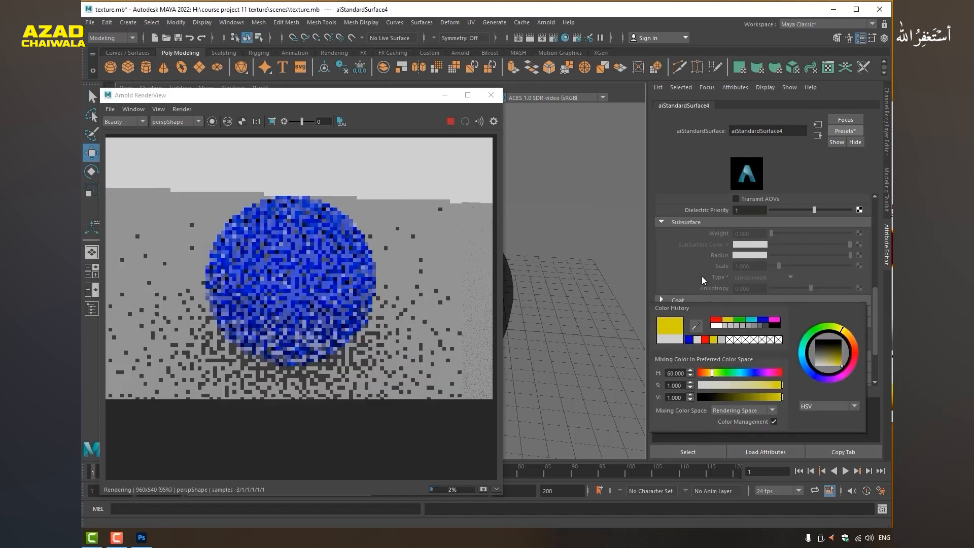
{"action": "left_click_drag", "start_coordinate": [777, 334], "coordinate": [855, 334]}
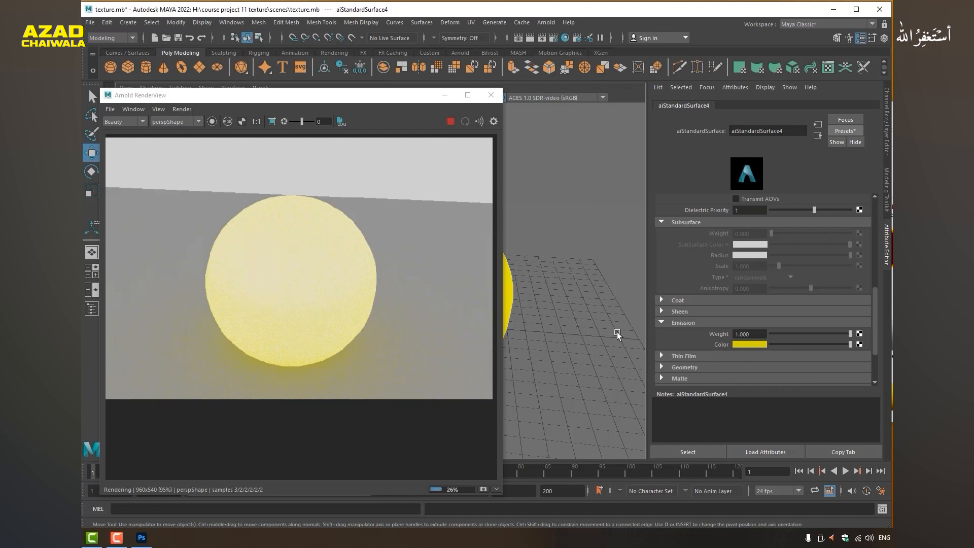
Step: Set the base metalness to 1 and replace the material's settings with the Incandescent_Bulb preset
{"action": "scroll", "coordinate": [756, 303], "scroll_direction": "up", "scroll_amount": 10}
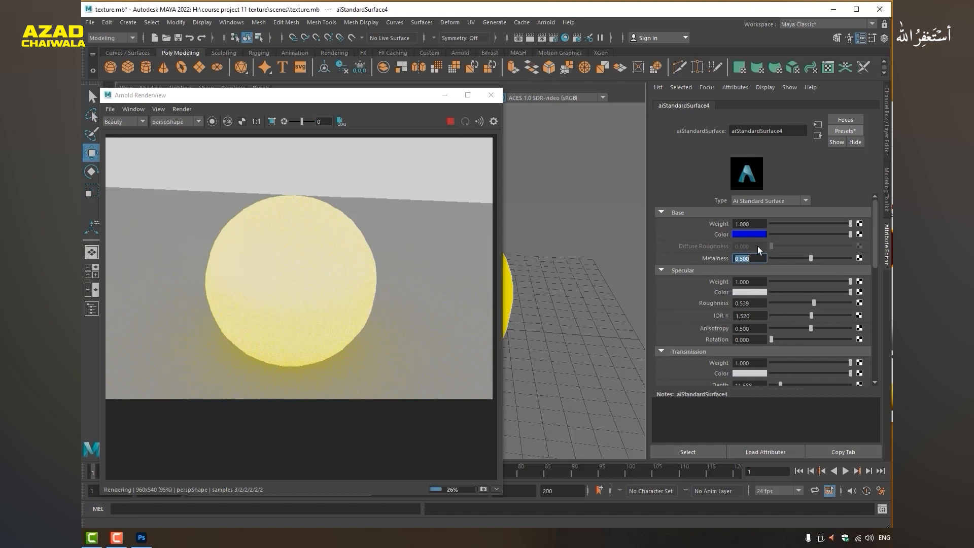
{"action": "left_click_drag", "start_coordinate": [798, 258], "coordinate": [856, 259]}
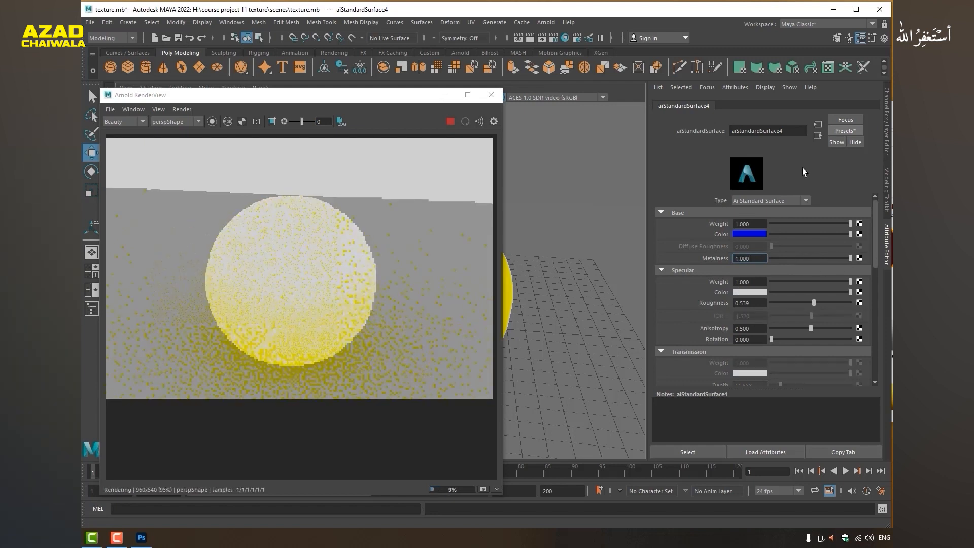
{"action": "left_click", "coordinate": [845, 131]}
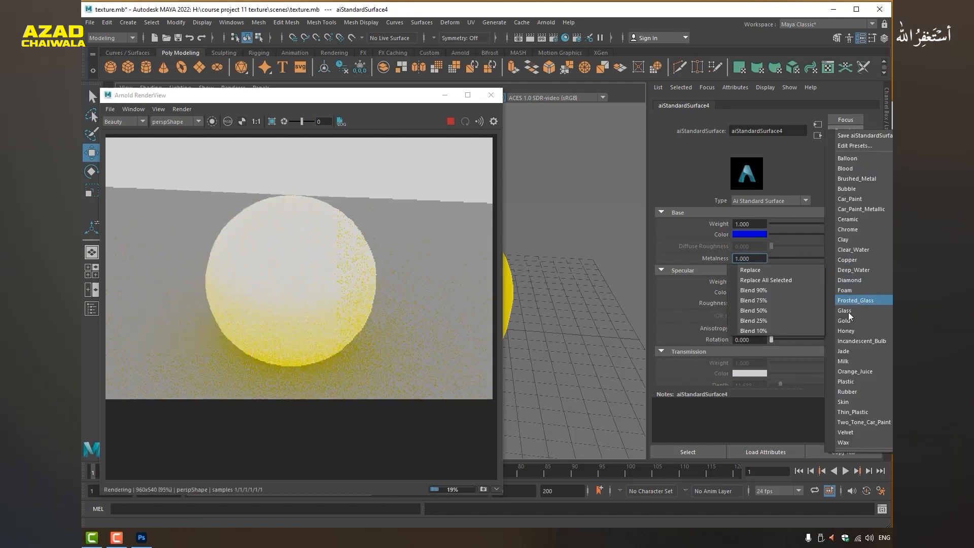
{"action": "mouse_move", "coordinate": [852, 344]}
{"action": "left_click", "coordinate": [756, 331]}
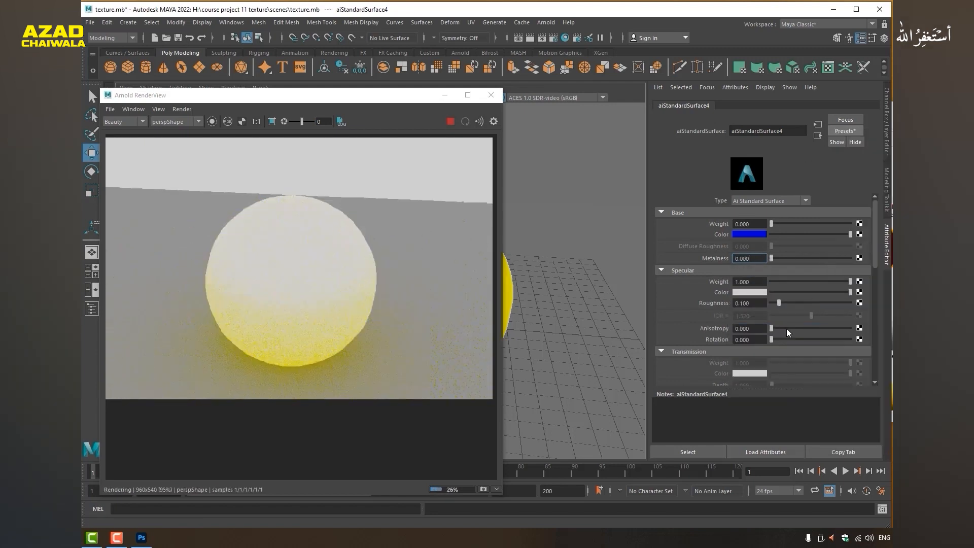
{"action": "left_click", "coordinate": [845, 131]}
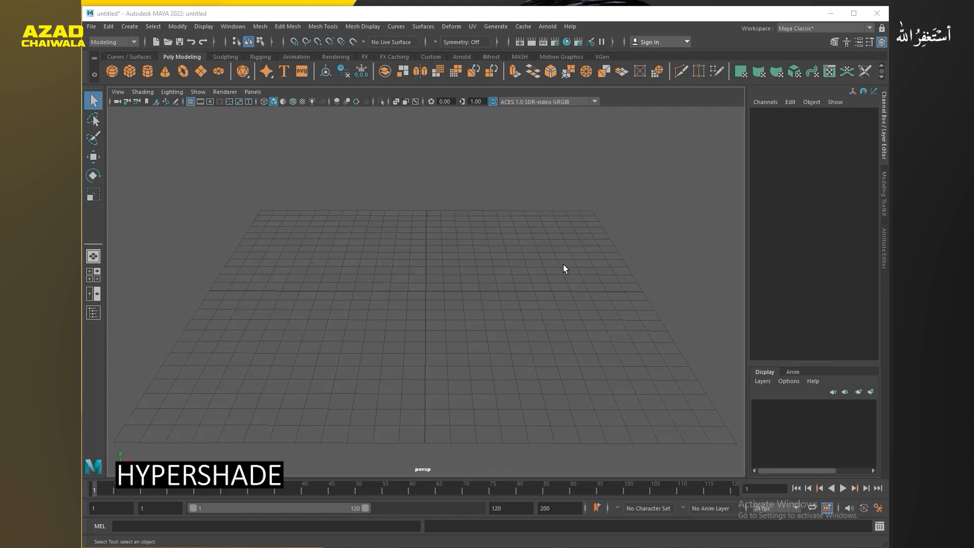
Step: Open the Hypershade in the empty scene, make its material browser taller and resize the window so its title bar shows
{"action": "left_click", "coordinate": [569, 42]}
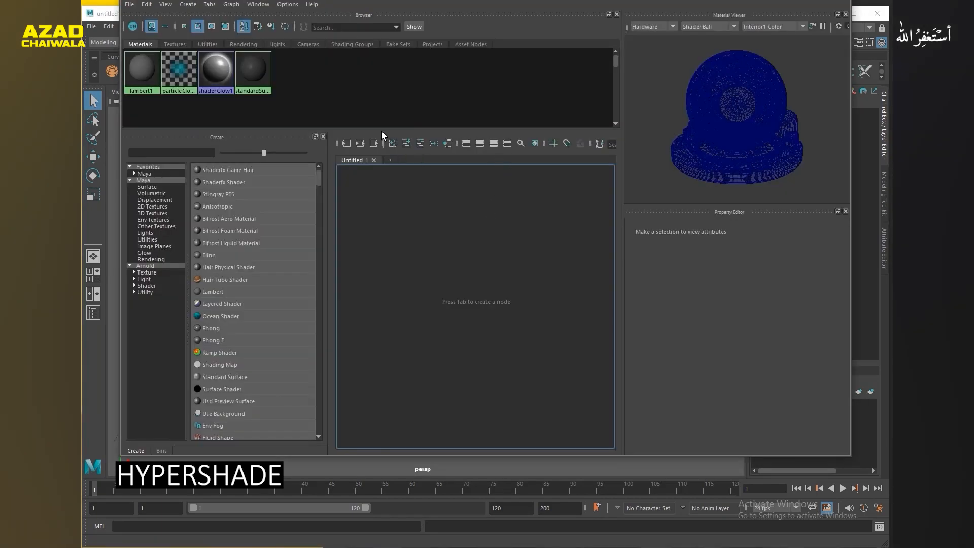
{"action": "left_click_drag", "start_coordinate": [381, 131], "coordinate": [374, 174]}
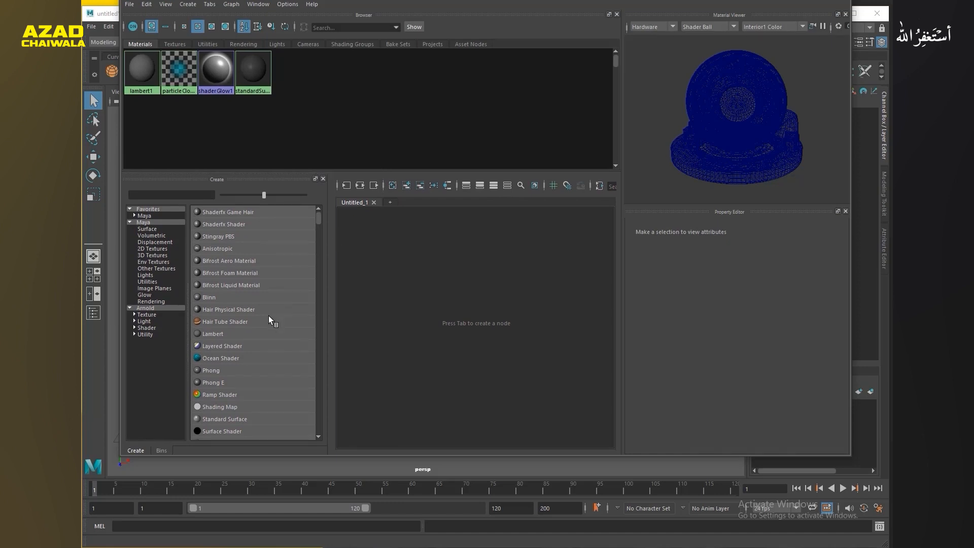
{"action": "left_click_drag", "start_coordinate": [154, 10], "coordinate": [112, 25]}
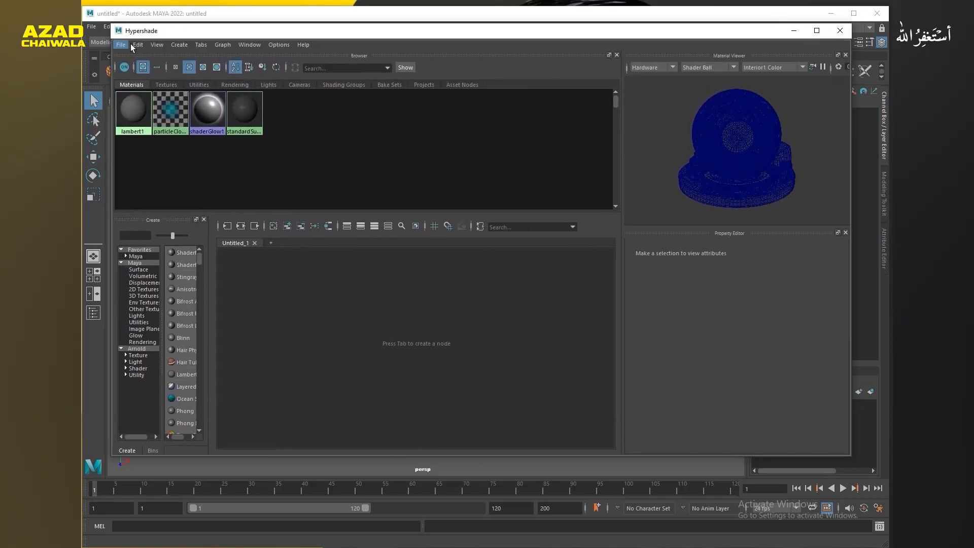
{"action": "left_click", "coordinate": [123, 44]}
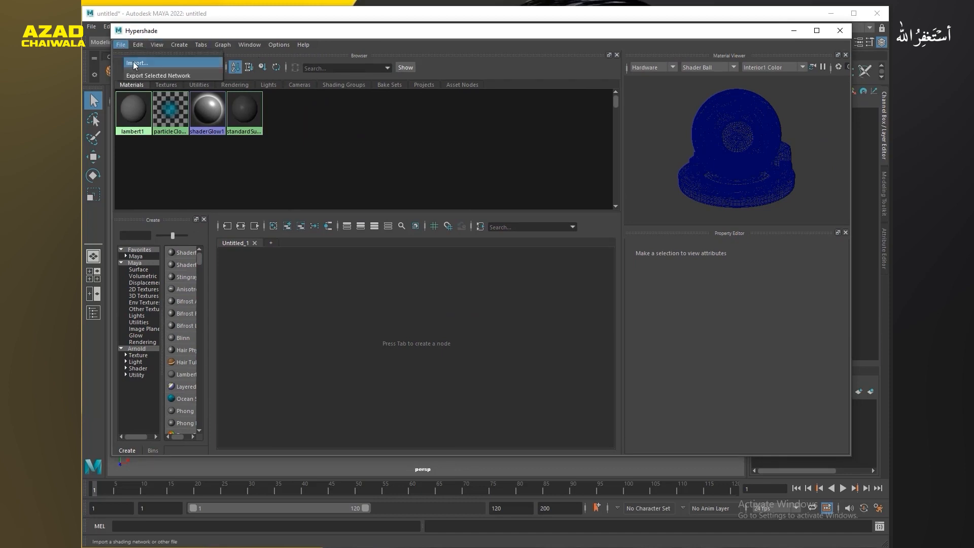
{"action": "mouse_move", "coordinate": [156, 45]}
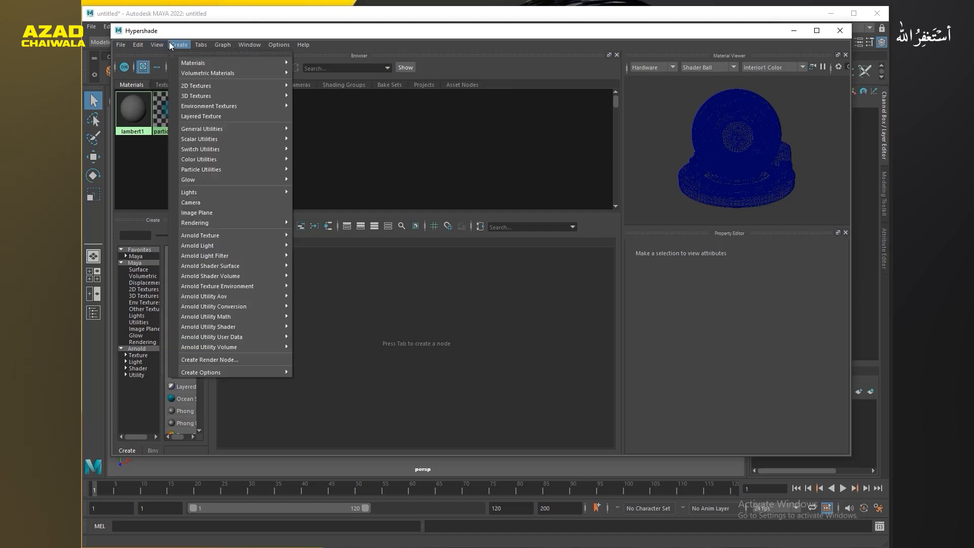
{"action": "left_click", "coordinate": [331, 45]}
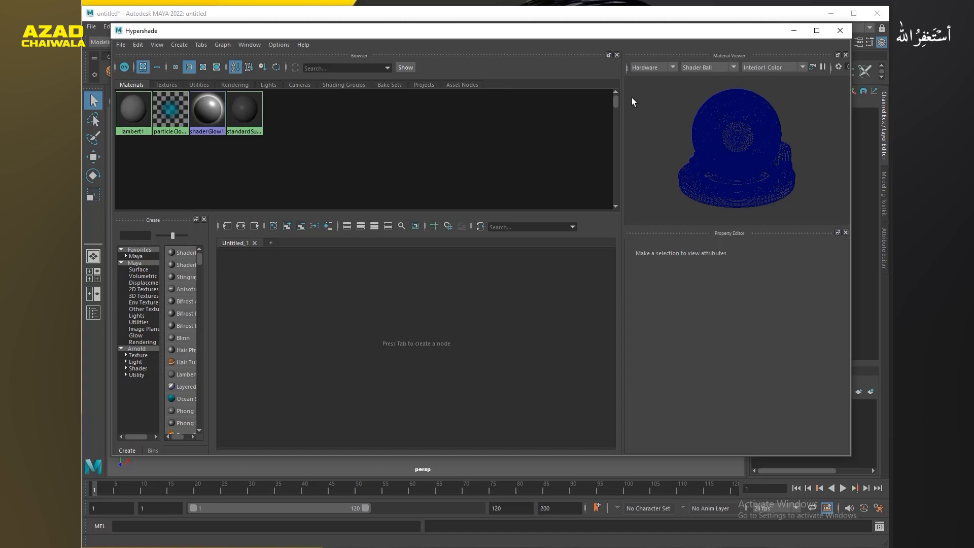
Step: Widen the Hypershade's Create pane, then shrink the window and move it beside the perspective view
{"action": "left_click_drag", "start_coordinate": [209, 278], "coordinate": [258, 278]}
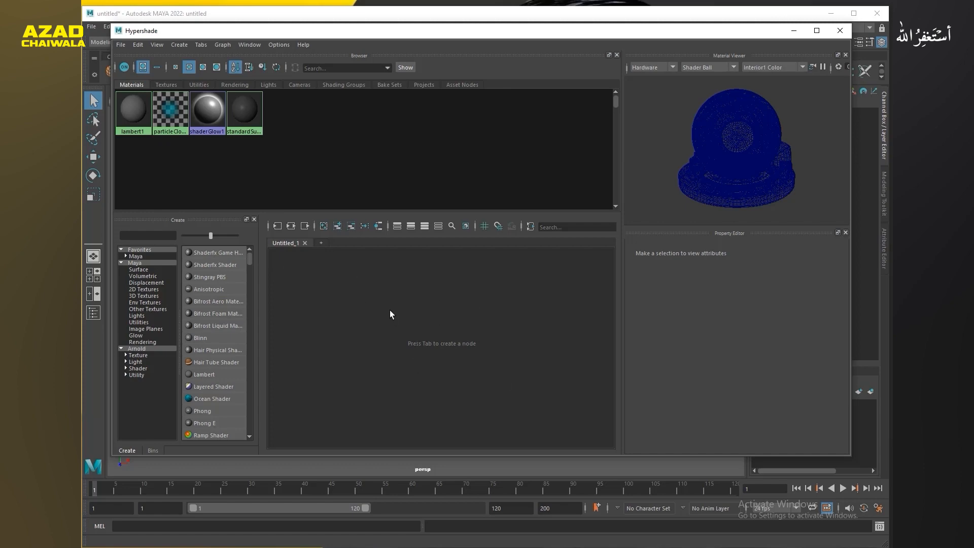
{"action": "left_click_drag", "start_coordinate": [112, 26], "coordinate": [421, 67]}
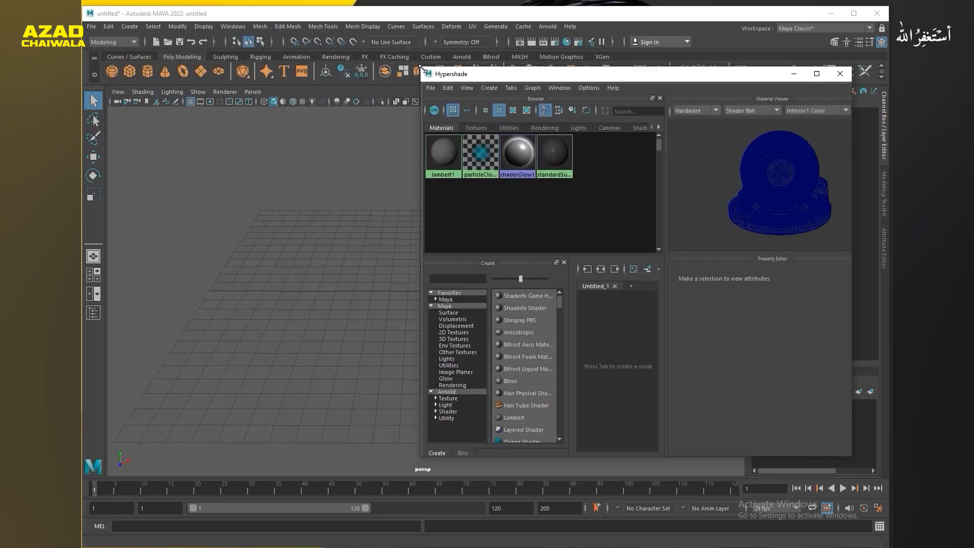
{"action": "left_click_drag", "start_coordinate": [528, 77], "coordinate": [551, 23]}
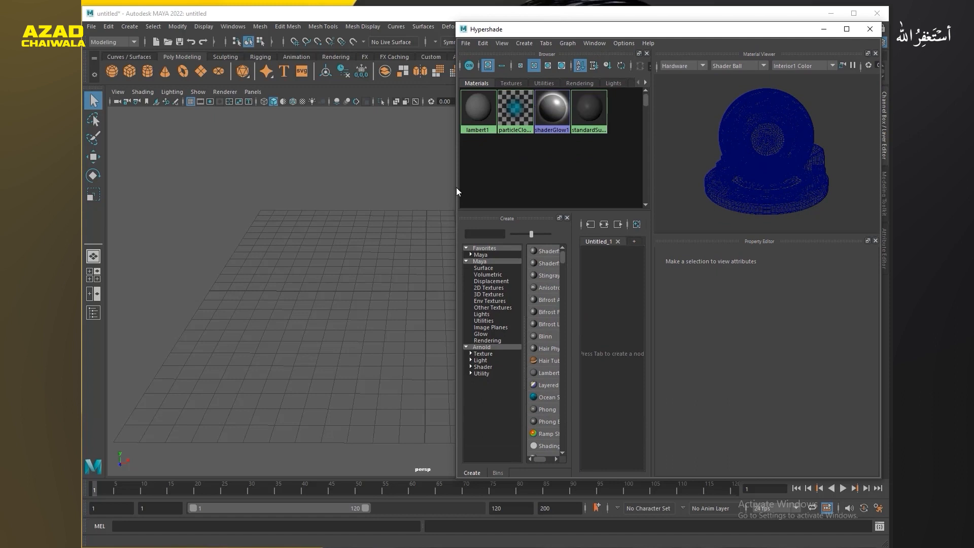
Step: Widen the Hypershade window, then create a polygon torus on the grid, frame it in the visible viewport area and select it
{"action": "left_click_drag", "start_coordinate": [457, 191], "coordinate": [337, 206]}
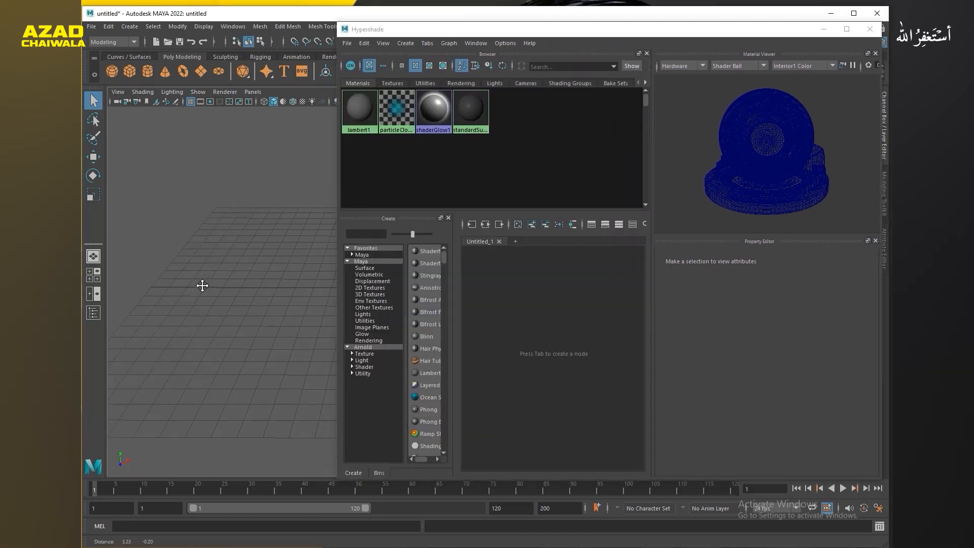
{"action": "right_click_drag", "start_coordinate": [201, 286], "coordinate": [145, 292], "text": "alt"}
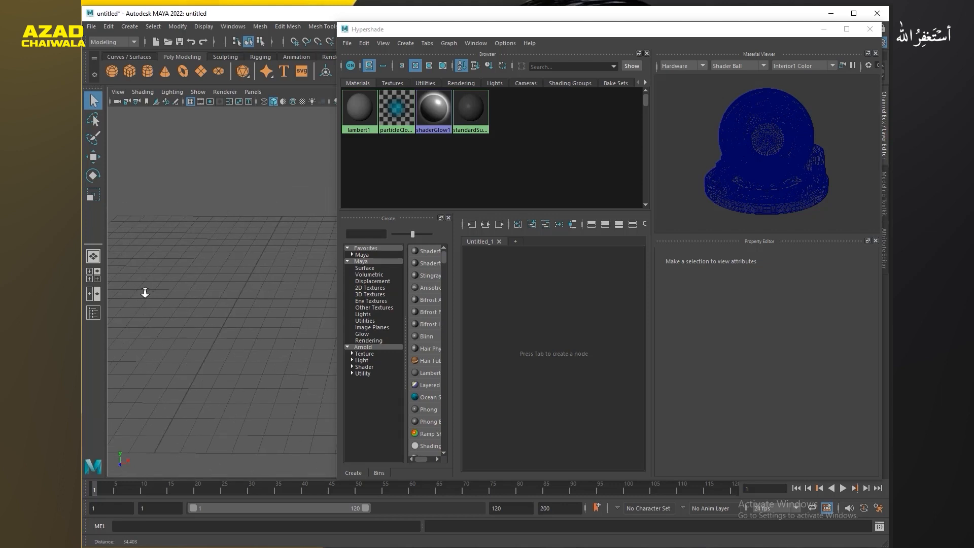
{"action": "left_click_drag", "start_coordinate": [198, 180], "coordinate": [218, 173], "text": "alt"}
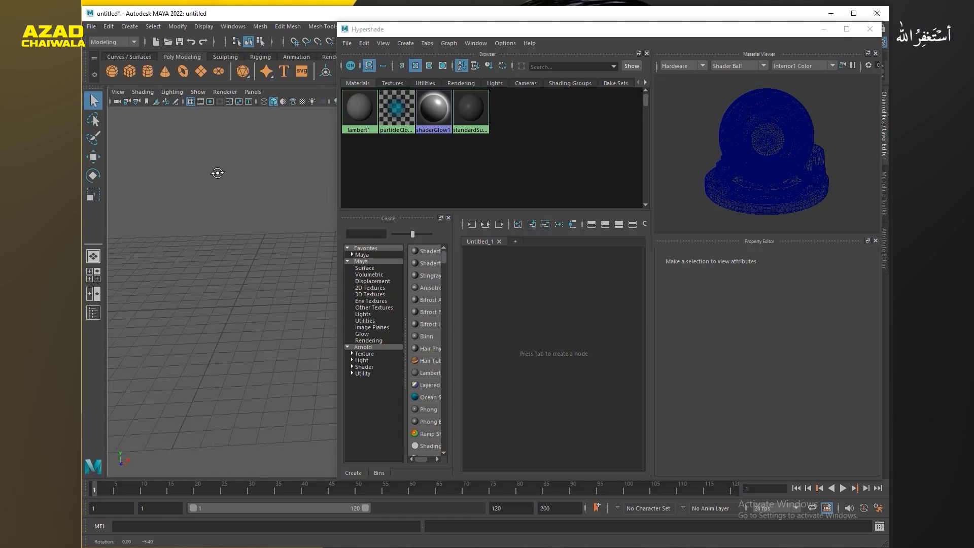
{"action": "left_click", "coordinate": [184, 72]}
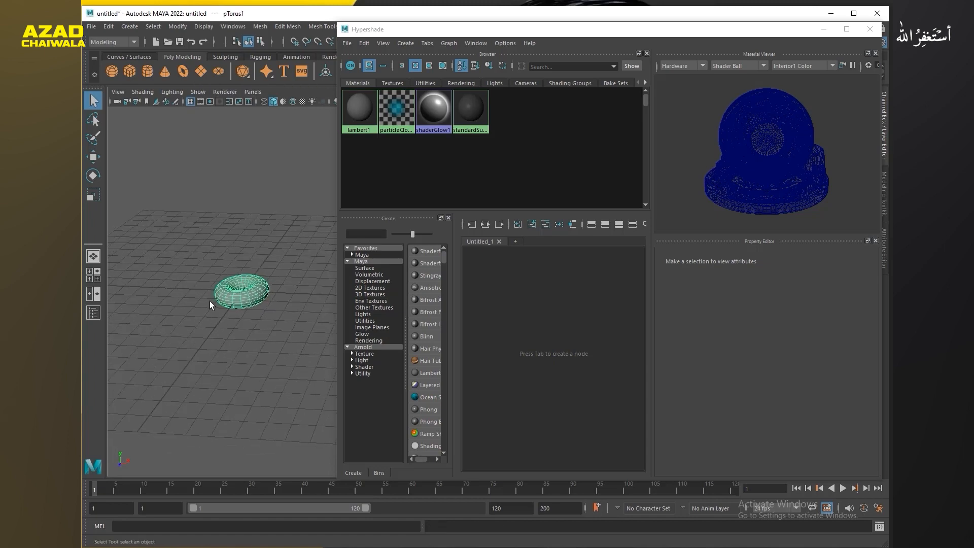
{"action": "scroll", "coordinate": [218, 300], "scroll_direction": "up", "scroll_amount": 5}
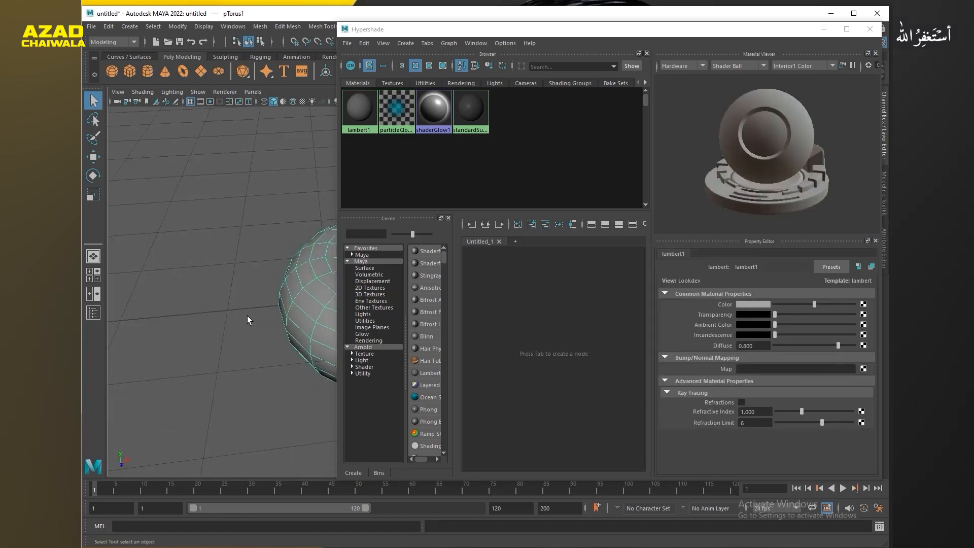
{"action": "scroll", "coordinate": [149, 293], "scroll_direction": "up", "scroll_amount": 3}
{"action": "middle_click_drag", "start_coordinate": [149, 293], "coordinate": [124, 287], "text": "alt"}
{"action": "middle_click_drag", "start_coordinate": [305, 291], "coordinate": [181, 292], "text": "alt"}
{"action": "mouse_move", "coordinate": [181, 293]}
{"action": "left_mouse_down", "text": "alt"}
{"action": "mouse_move", "coordinate": [211, 294]}
{"action": "mouse_move", "coordinate": [169, 300]}
{"action": "left_mouse_up", "text": "alt"}
{"action": "left_click", "coordinate": [191, 223]}
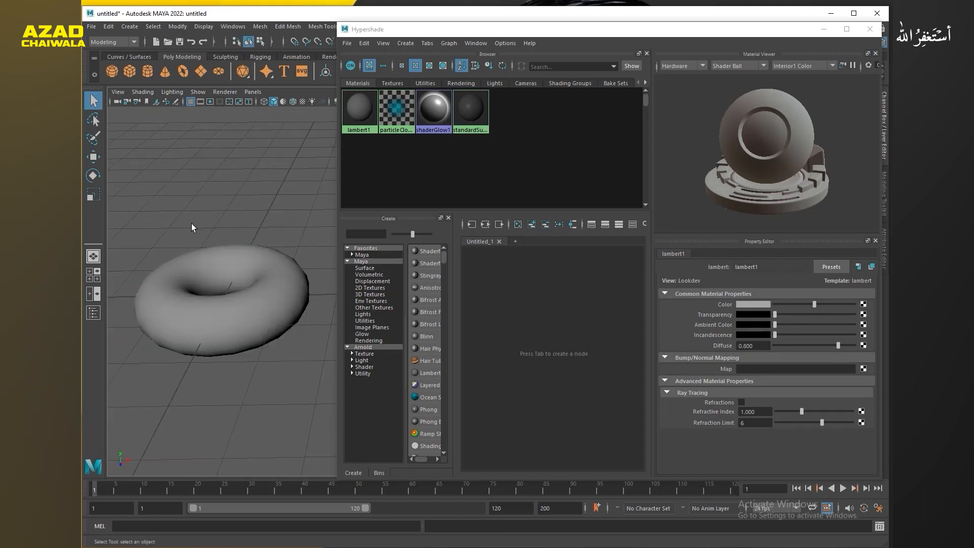
{"action": "left_click", "coordinate": [212, 275]}
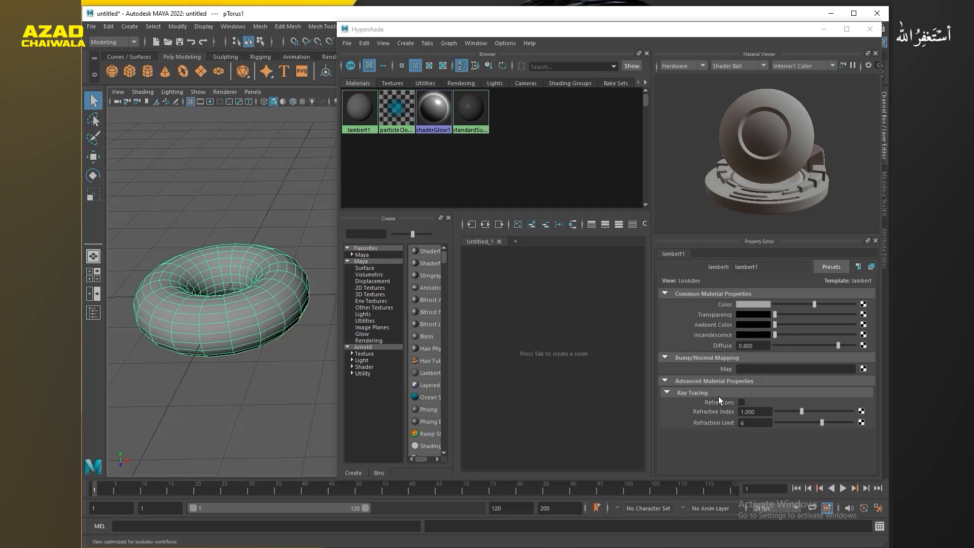
Step: Widen the Hypershade's Create pane to show the shader names in full and extend the window toward the torus
{"action": "left_click", "coordinate": [696, 380]}
{"action": "left_click", "coordinate": [696, 380]}
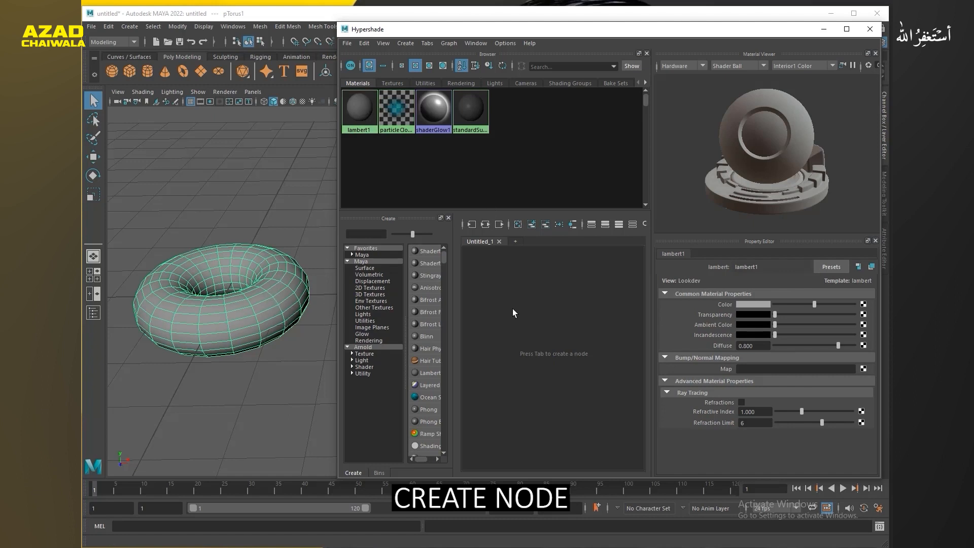
{"action": "left_click_drag", "start_coordinate": [454, 291], "coordinate": [490, 292]}
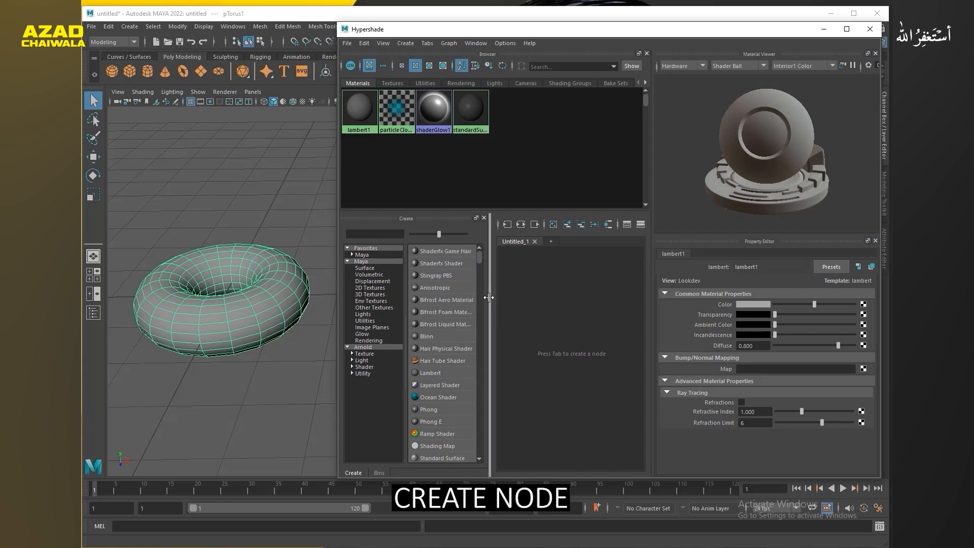
{"action": "left_click_drag", "start_coordinate": [335, 281], "coordinate": [303, 280]}
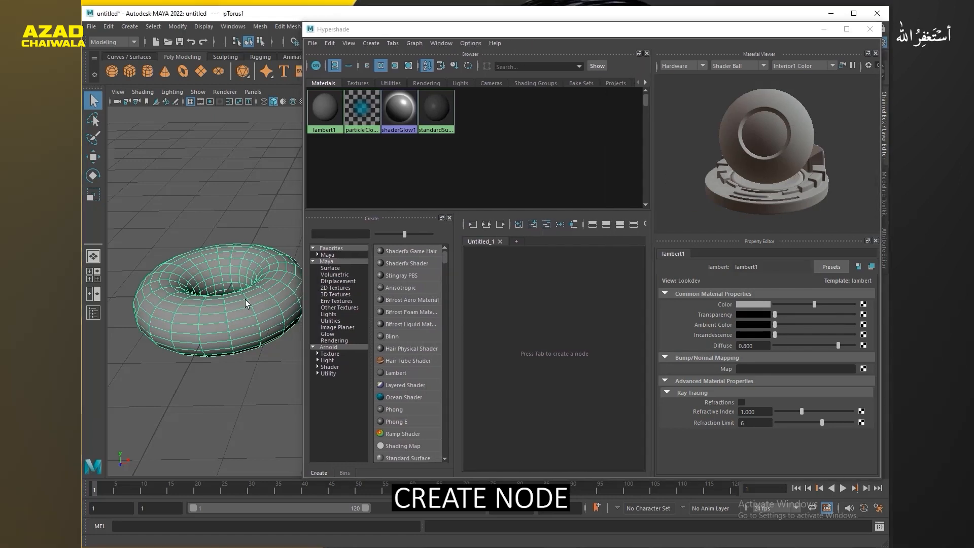
{"action": "mouse_move", "coordinate": [246, 279]}
{"action": "right_mouse_down"}
{"action": "mouse_move", "coordinate": [260, 531]}
{"action": "mouse_move", "coordinate": [261, 542]}
{"action": "mouse_move", "coordinate": [277, 541]}
{"action": "mouse_move", "coordinate": [265, 300]}
{"action": "mouse_move", "coordinate": [247, 279]}
{"action": "right_mouse_up"}
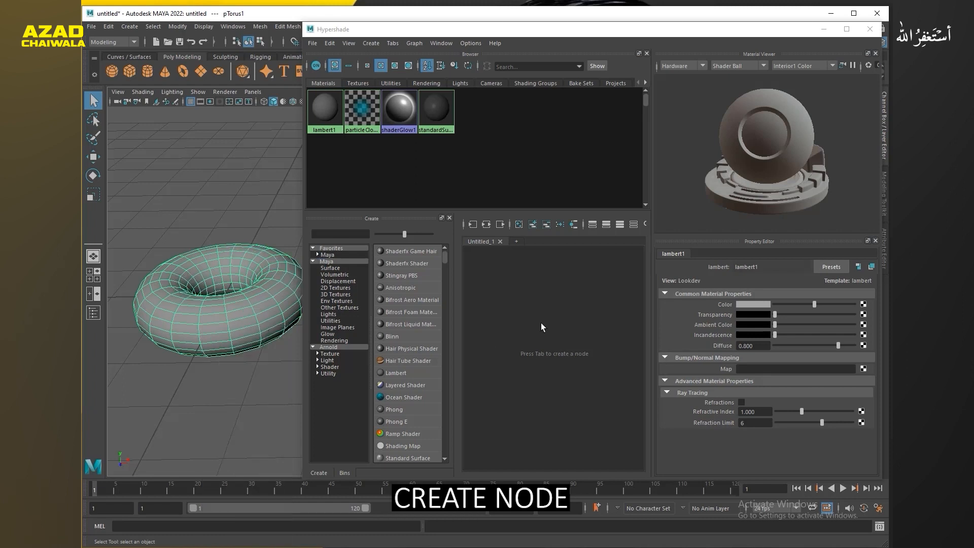
{"action": "left_click", "coordinate": [517, 275]}
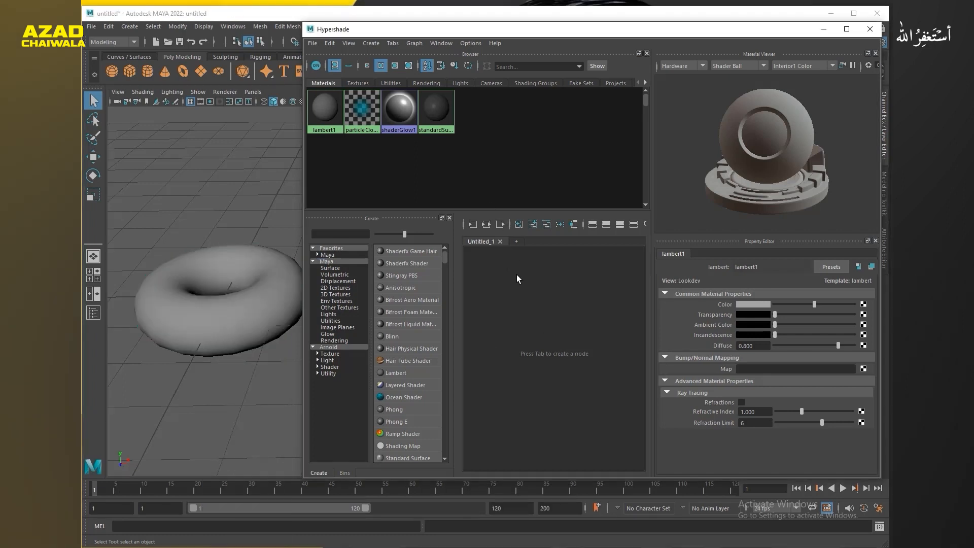
{"action": "right_click_drag", "start_coordinate": [517, 277], "coordinate": [517, 260]}
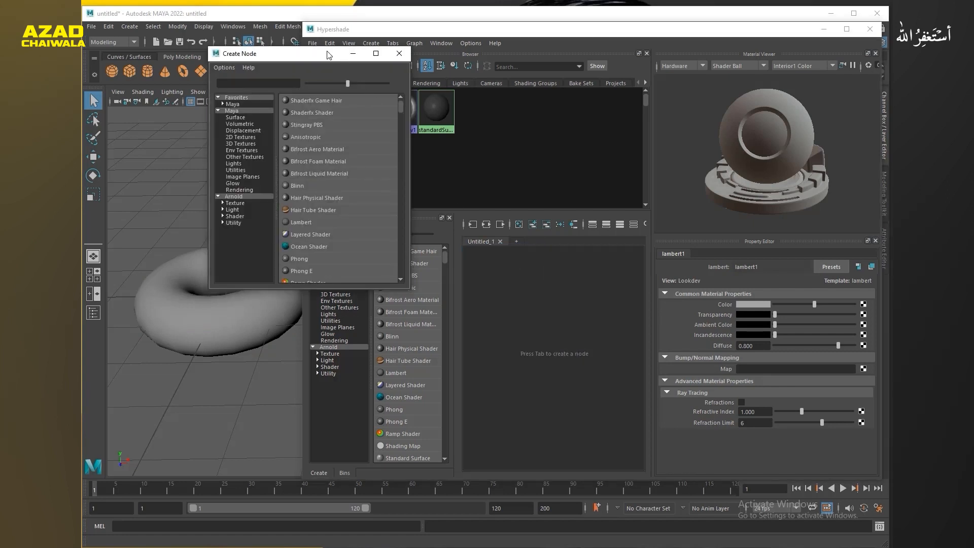
{"action": "left_click_drag", "start_coordinate": [328, 53], "coordinate": [474, 160]}
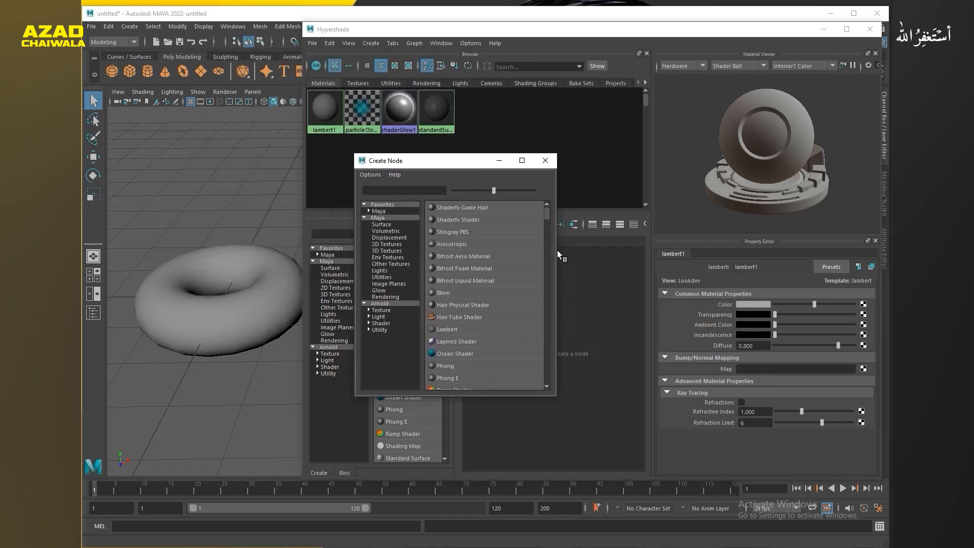
{"action": "left_click", "coordinate": [546, 160]}
Step: Enlarge the Create Node window, add a Phong material to the node graph from it and close the window
{"action": "right_click_drag", "start_coordinate": [544, 280], "coordinate": [543, 260]}
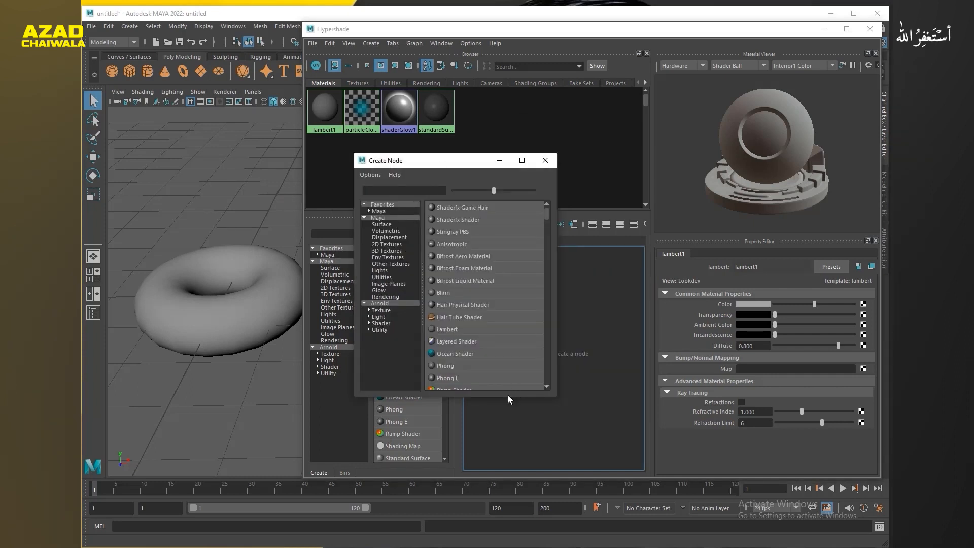
{"action": "left_click_drag", "start_coordinate": [507, 395], "coordinate": [521, 436]}
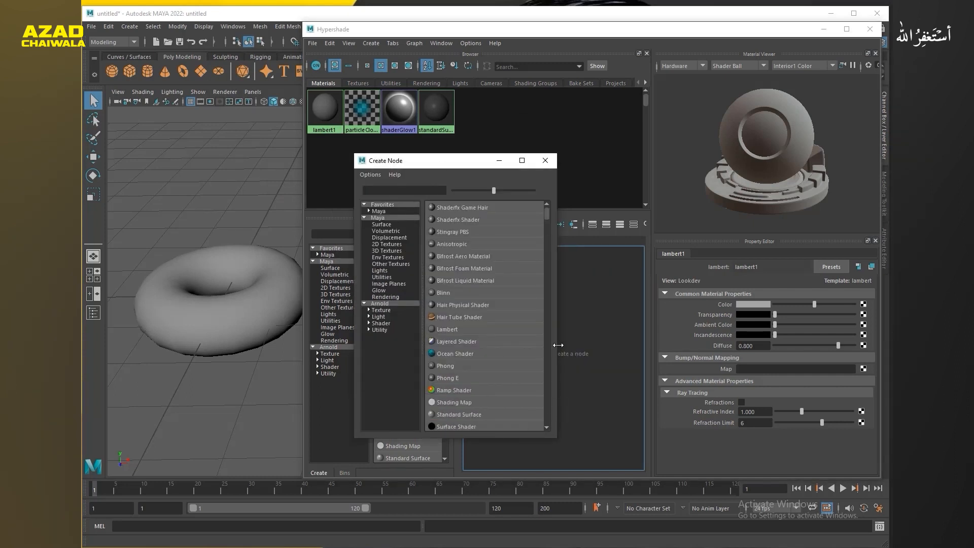
{"action": "left_click_drag", "start_coordinate": [556, 346], "coordinate": [584, 343]}
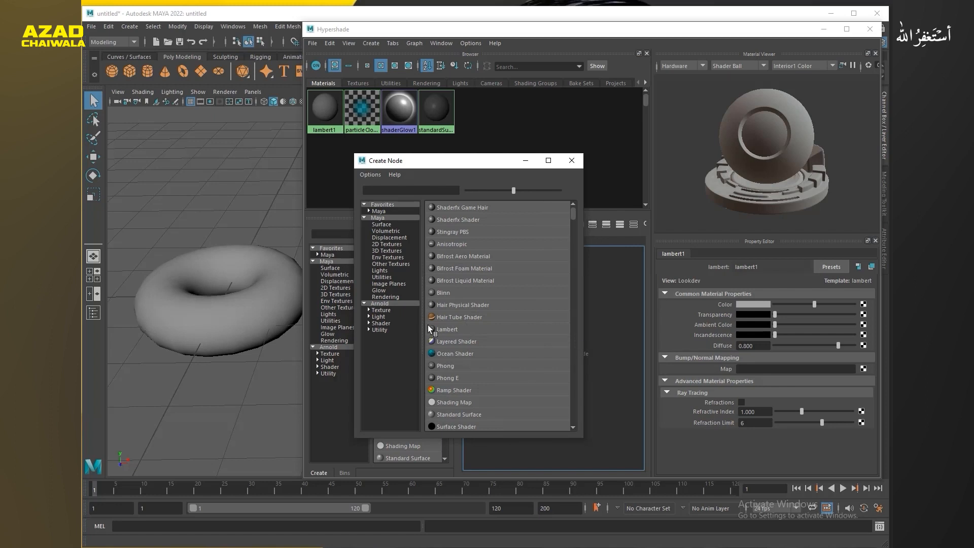
{"action": "left_click", "coordinate": [453, 365]}
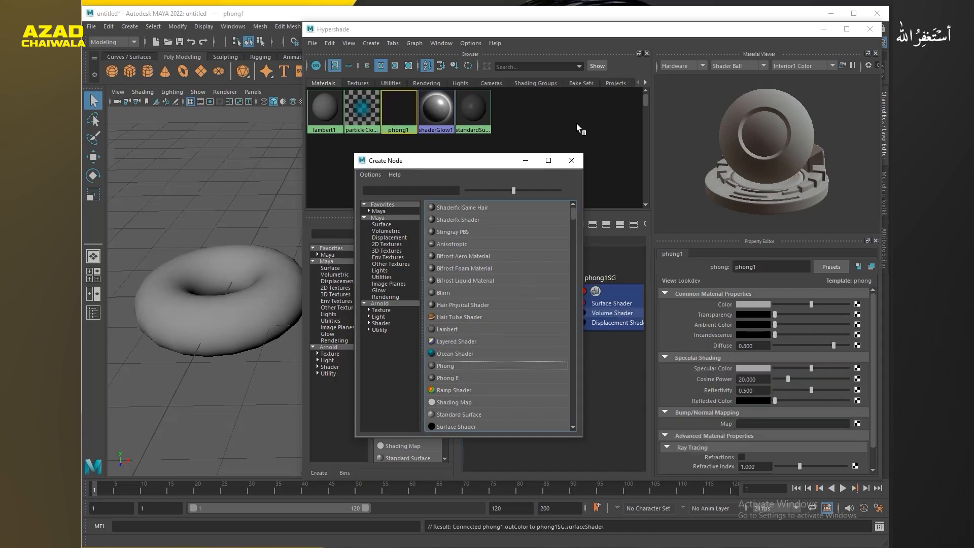
{"action": "left_click", "coordinate": [572, 161]}
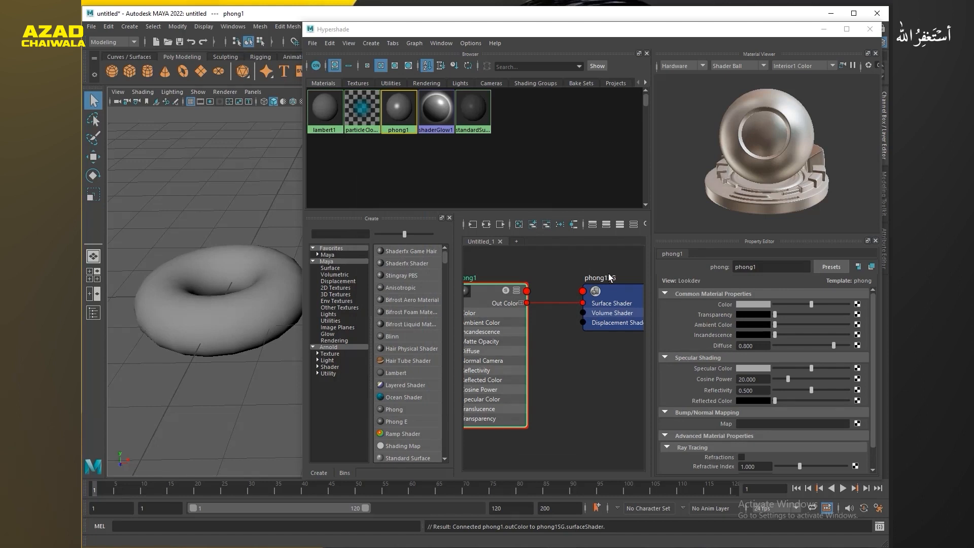
Step: Set the Phong material's color to the red preset swatch
{"action": "scroll", "coordinate": [578, 294], "scroll_direction": "down", "scroll_amount": 4}
{"action": "scroll", "coordinate": [577, 293], "scroll_direction": "up", "scroll_amount": 3}
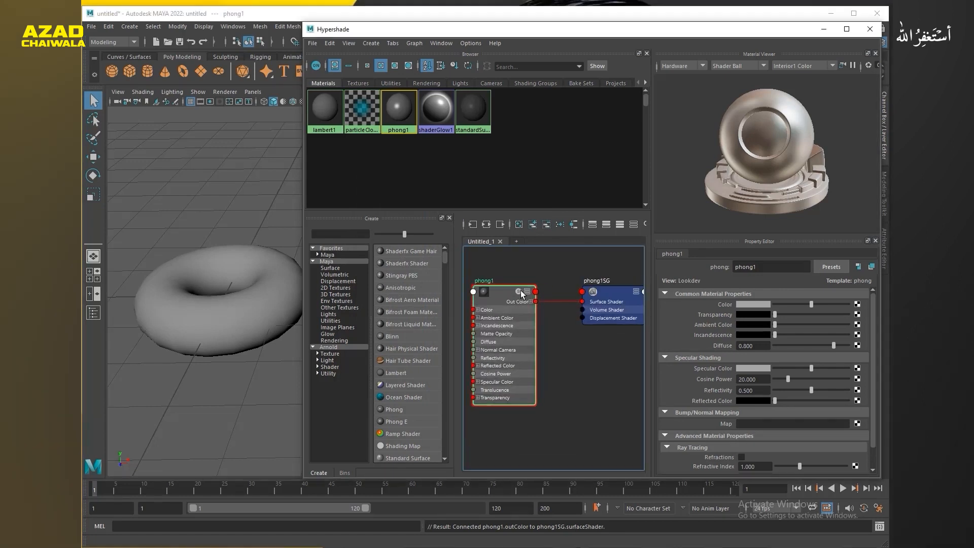
{"action": "scroll", "coordinate": [510, 299], "scroll_direction": "up", "scroll_amount": 2}
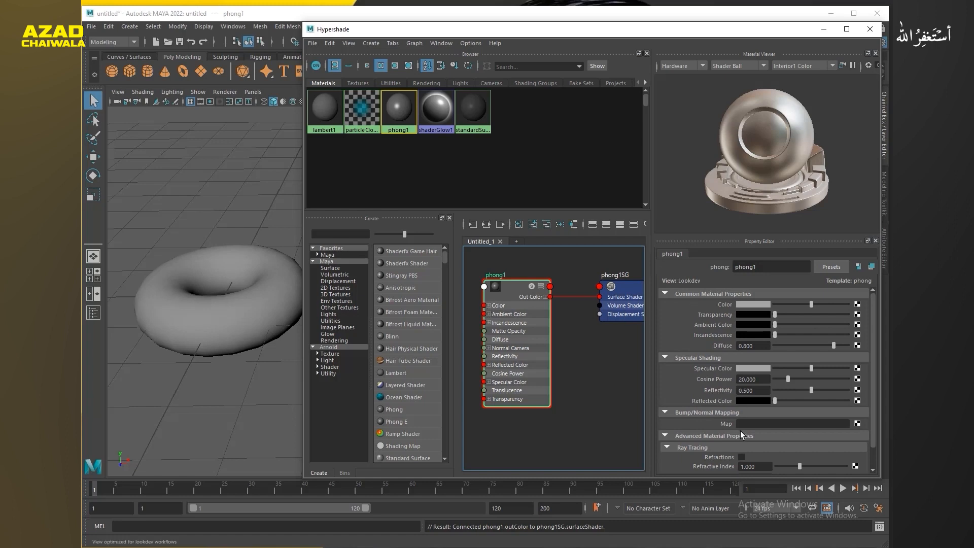
{"action": "scroll", "coordinate": [592, 345], "scroll_direction": "up", "scroll_amount": 4}
{"action": "scroll", "coordinate": [592, 345], "scroll_direction": "down", "scroll_amount": 4}
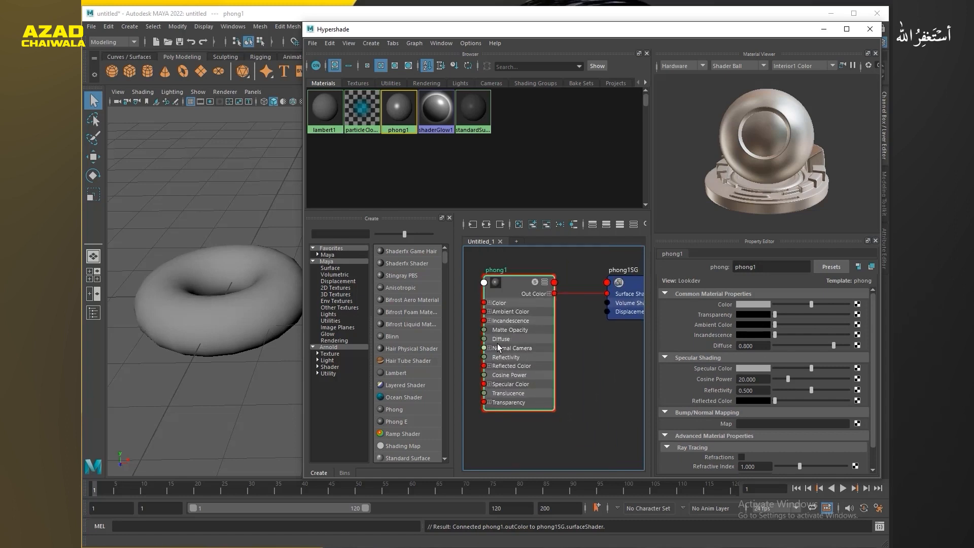
{"action": "left_click", "coordinate": [745, 303]}
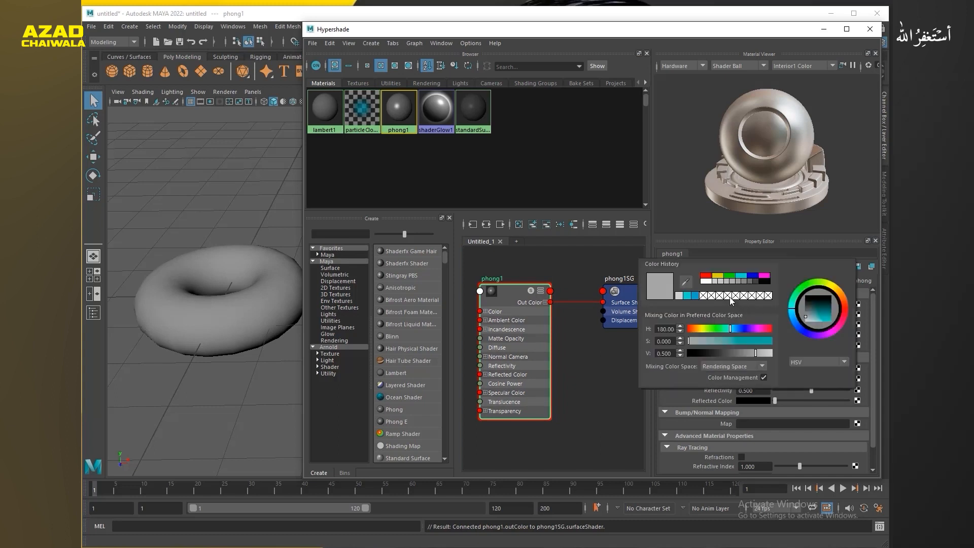
{"action": "left_click", "coordinate": [706, 277]}
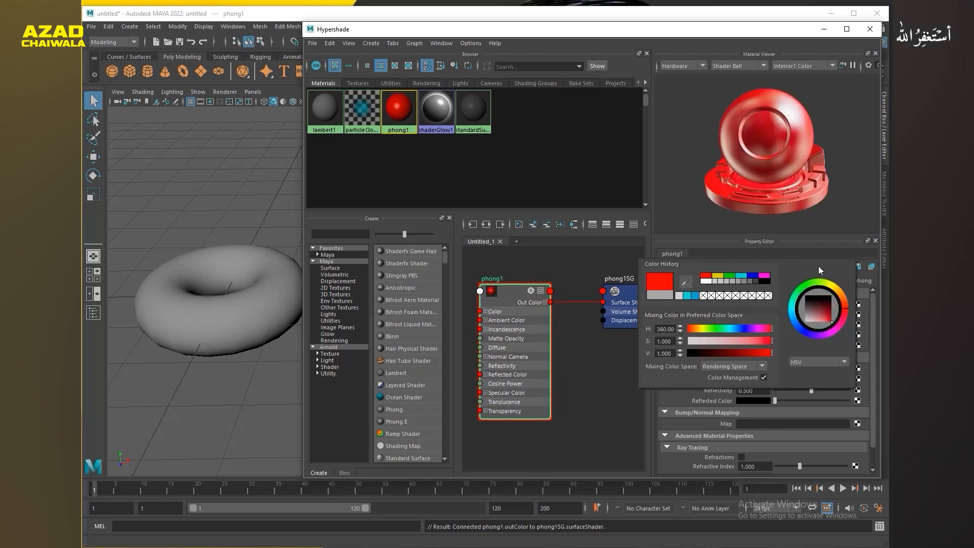
Step: Set the Phong material's specular color to light grey and its reflectivity to 0.385, then deselect the node
{"action": "mouse_move", "coordinate": [799, 370]}
{"action": "left_mouse_down"}
{"action": "mouse_move", "coordinate": [789, 367]}
{"action": "mouse_move", "coordinate": [818, 367]}
{"action": "mouse_move", "coordinate": [787, 373]}
{"action": "left_mouse_up"}
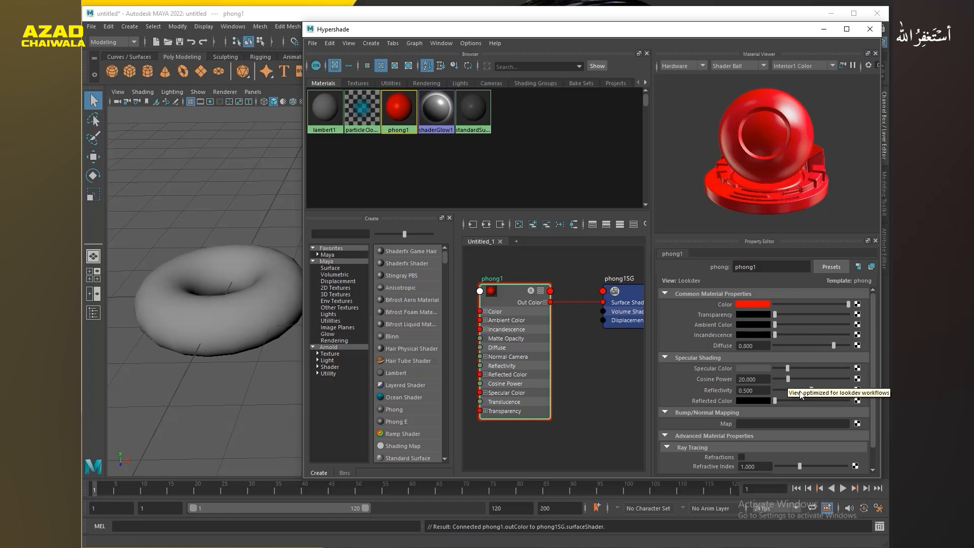
{"action": "mouse_move", "coordinate": [842, 397]}
{"action": "left_mouse_down"}
{"action": "mouse_move", "coordinate": [740, 395]}
{"action": "mouse_move", "coordinate": [890, 398]}
{"action": "mouse_move", "coordinate": [747, 396]}
{"action": "mouse_move", "coordinate": [840, 403]}
{"action": "left_mouse_up"}
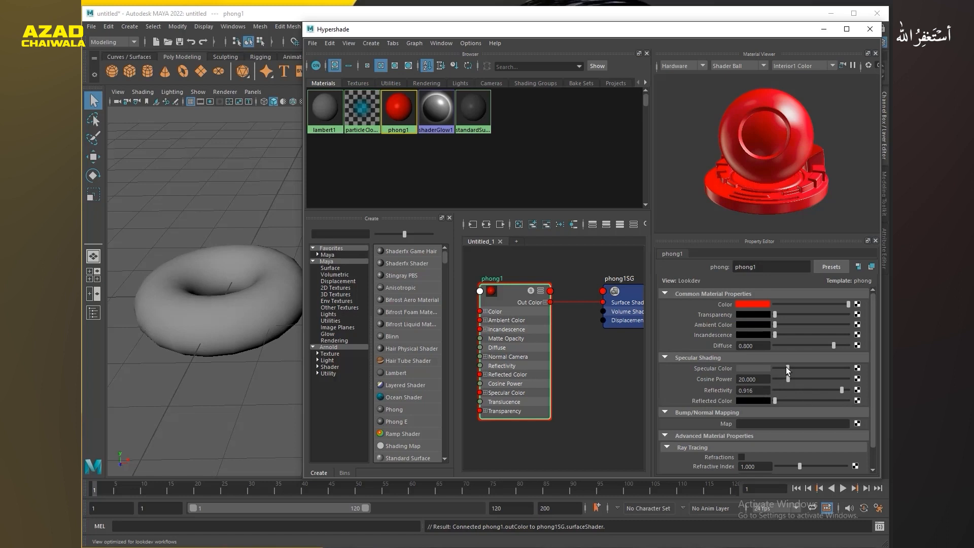
{"action": "left_click_drag", "start_coordinate": [787, 368], "coordinate": [838, 367]}
{"action": "left_click", "coordinate": [837, 390]}
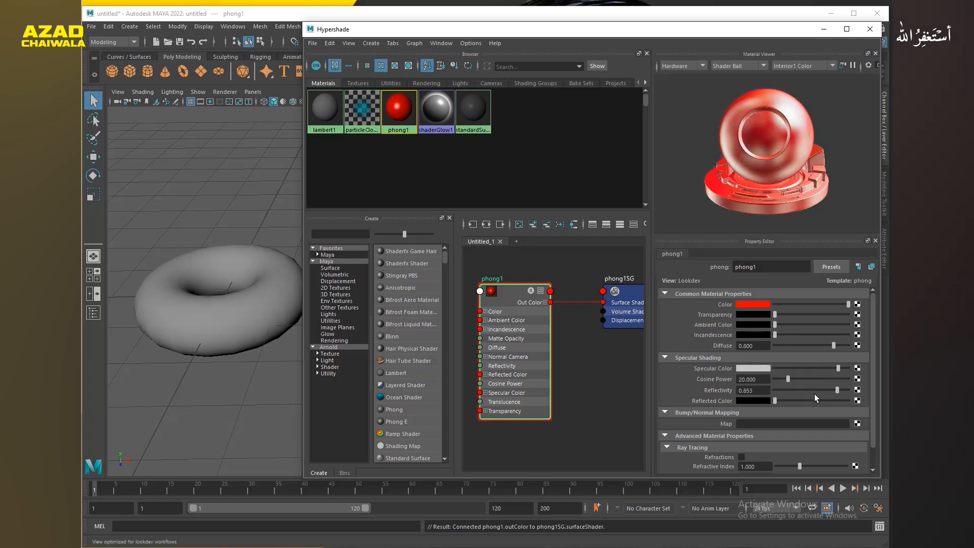
{"action": "mouse_move", "coordinate": [778, 401]}
{"action": "left_mouse_down"}
{"action": "mouse_move", "coordinate": [827, 403]}
{"action": "mouse_move", "coordinate": [768, 406]}
{"action": "left_mouse_up"}
{"action": "left_click", "coordinate": [787, 391]}
{"action": "left_click", "coordinate": [532, 291]}
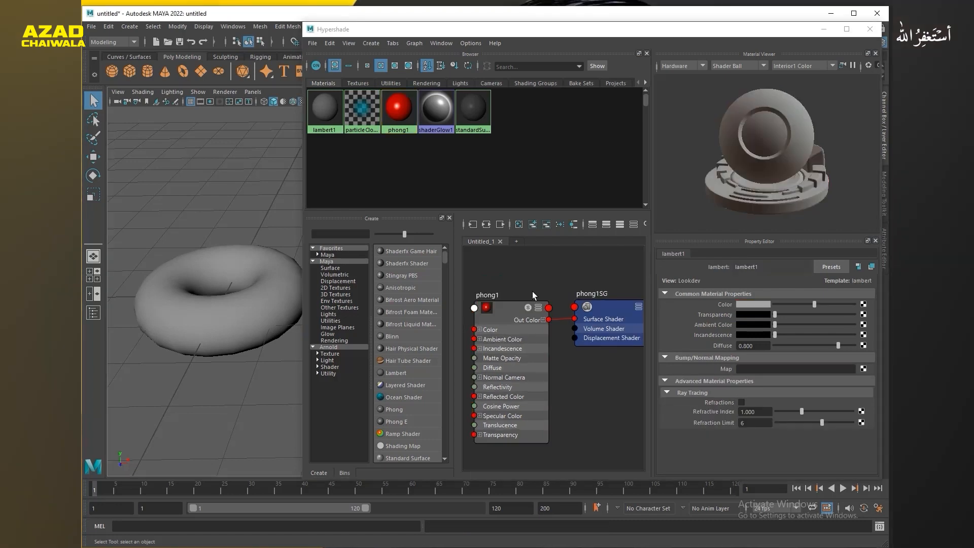
Step: Select the torus and assign the red Phong material to it from its node in the graph
{"action": "right_click_drag", "start_coordinate": [536, 318], "coordinate": [519, 336], "text": "alt"}
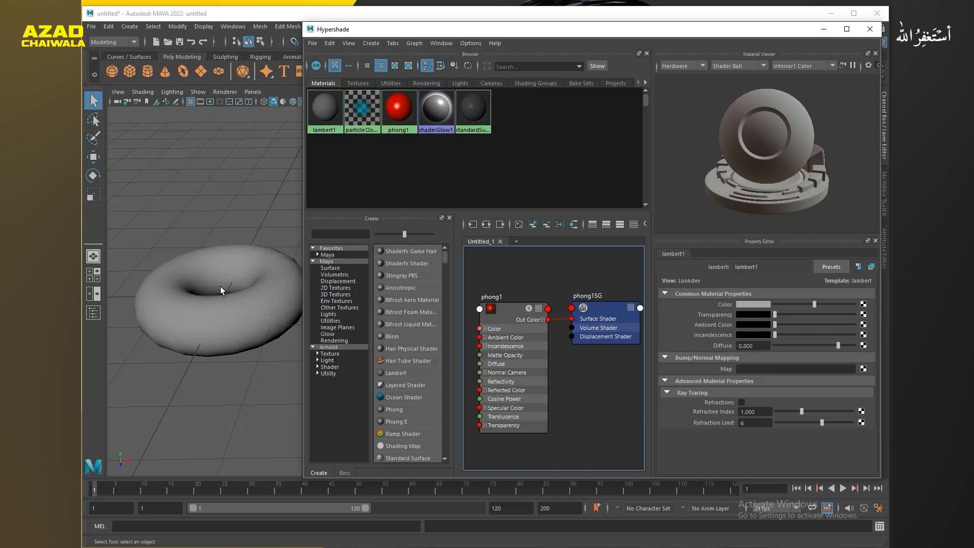
{"action": "left_click", "coordinate": [282, 320]}
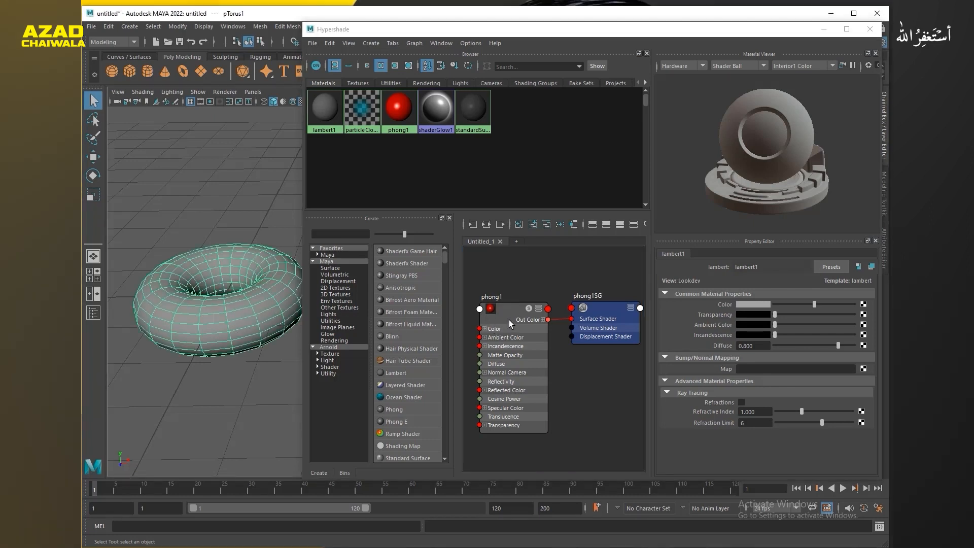
{"action": "right_click_drag", "start_coordinate": [505, 311], "coordinate": [504, 285]}
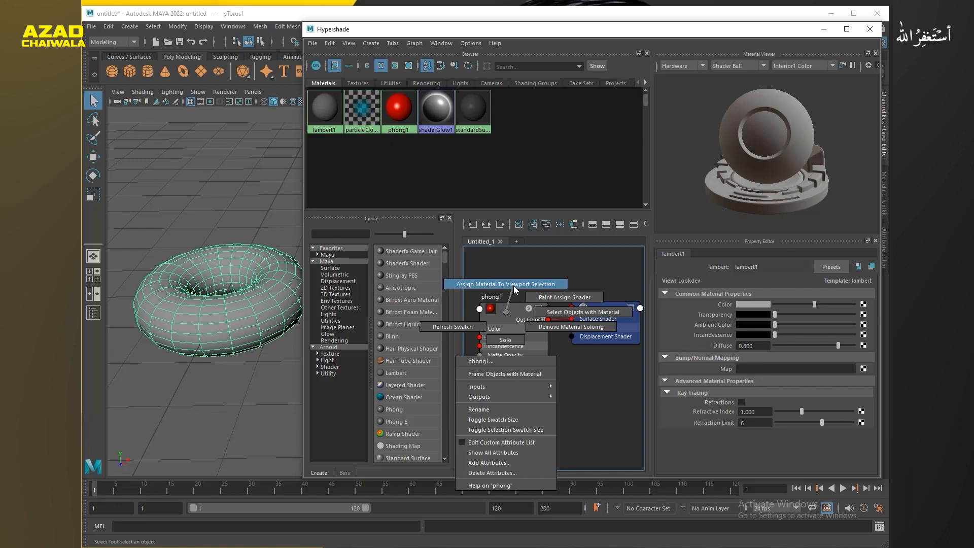
{"action": "left_click", "coordinate": [514, 287]}
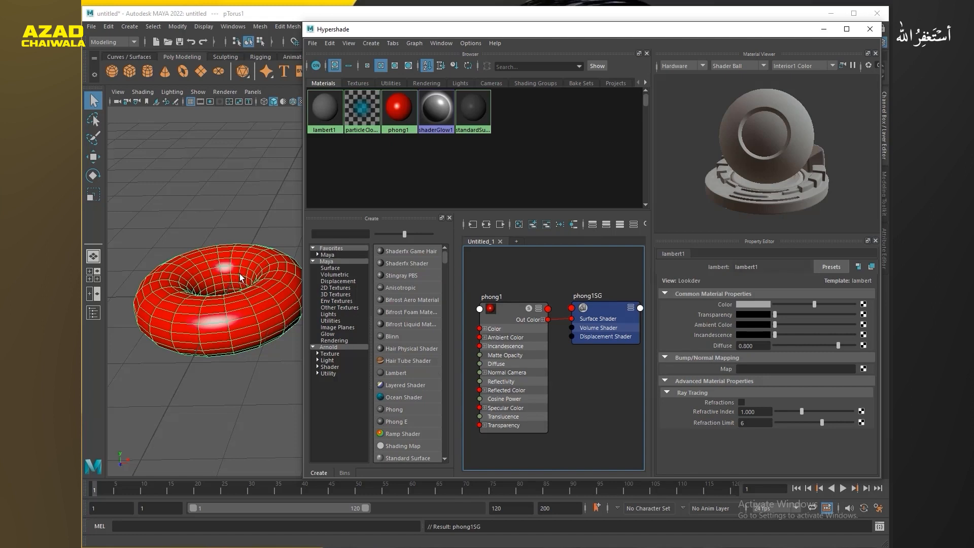
Step: Move the phong1 and phong1SG nodes closer together in the graph and select both
{"action": "mouse_move", "coordinate": [516, 309]}
{"action": "left_mouse_down"}
{"action": "mouse_move", "coordinate": [499, 307]}
{"action": "mouse_move", "coordinate": [511, 307]}
{"action": "left_mouse_up"}
{"action": "left_click_drag", "start_coordinate": [611, 308], "coordinate": [598, 306]}
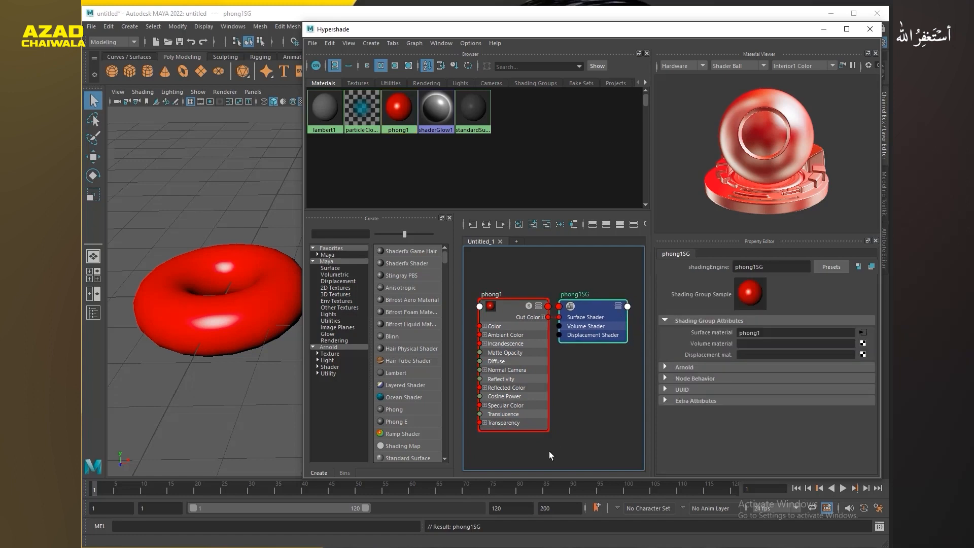
{"action": "left_click_drag", "start_coordinate": [526, 269], "coordinate": [605, 443]}
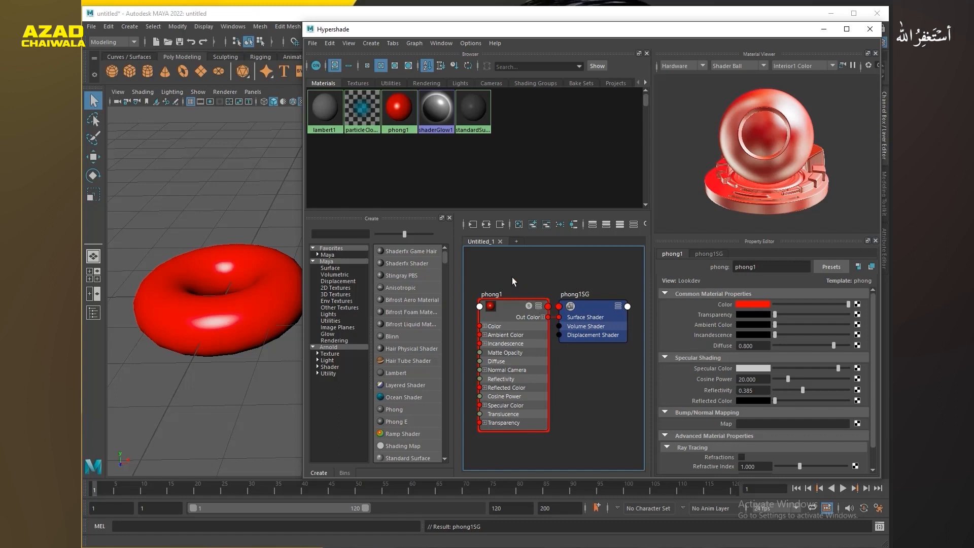
{"action": "left_click_drag", "start_coordinate": [522, 269], "coordinate": [595, 421]}
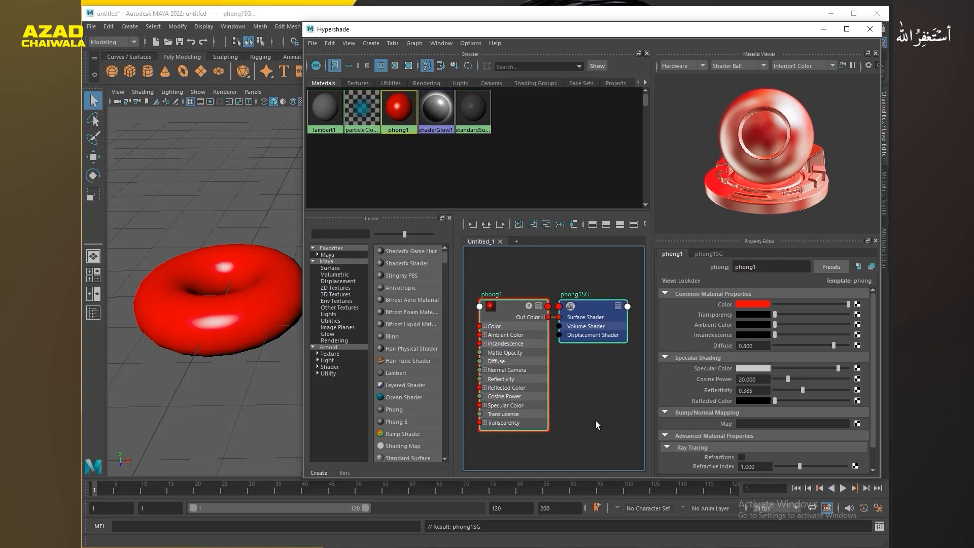
Step: Delete the phong1 and phong1SG nodes, undo the deletion and reassign the phong1 material to the torus
{"action": "key", "text": "Delete"}
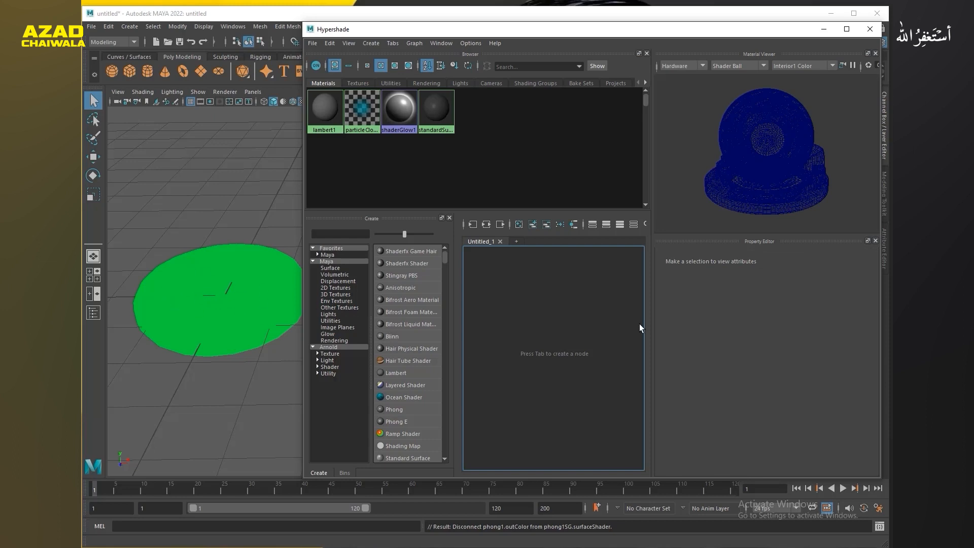
{"action": "key", "text": "ctrl+z"}
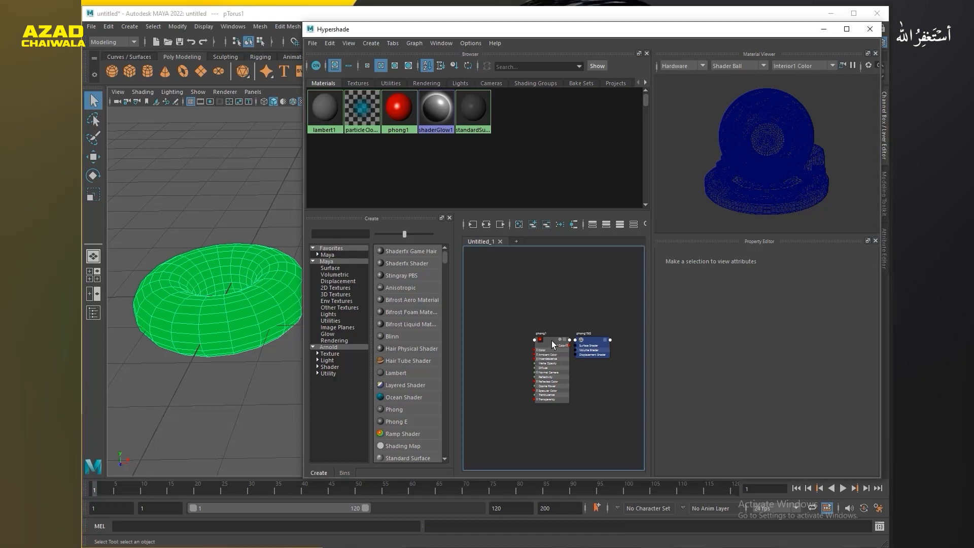
{"action": "right_click_drag", "start_coordinate": [552, 340], "coordinate": [565, 315]}
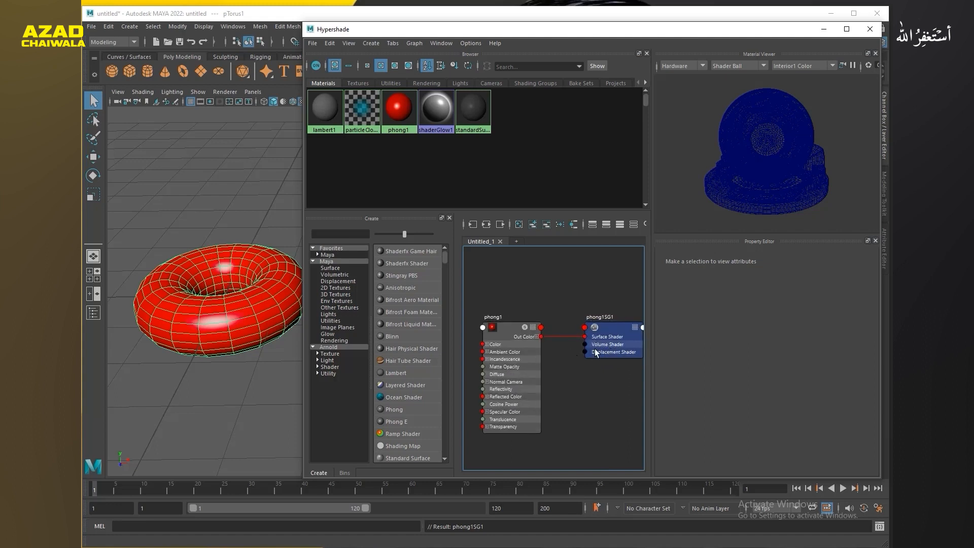
Step: Examine the phong1 network and both of its shading group nodes in the graph, shifting the phong1SG node slightly
{"action": "right_click_drag", "start_coordinate": [596, 351], "coordinate": [643, 343], "text": "alt"}
{"action": "middle_click_drag", "start_coordinate": [629, 356], "coordinate": [577, 382], "text": "alt"}
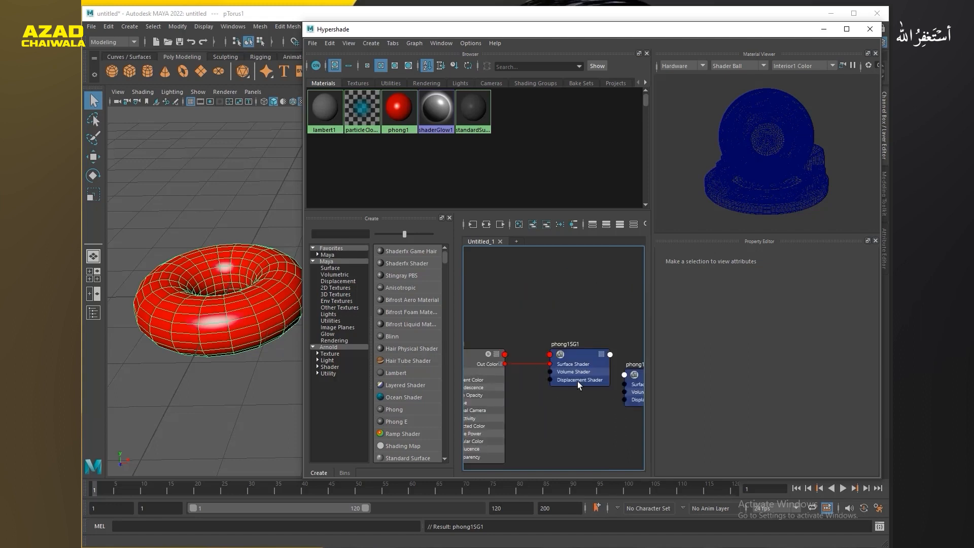
{"action": "right_click_drag", "start_coordinate": [490, 317], "coordinate": [608, 297], "text": "alt"}
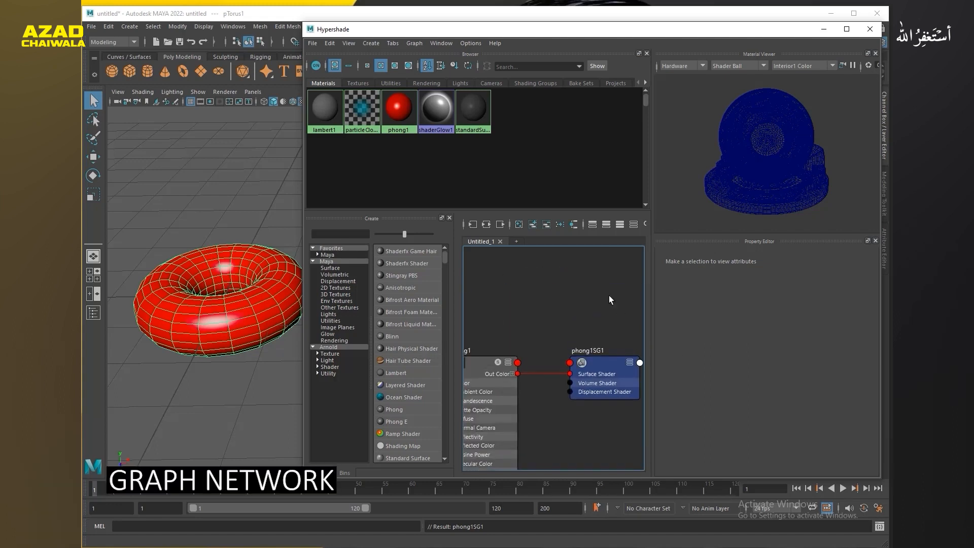
{"action": "middle_click_drag", "start_coordinate": [609, 296], "coordinate": [595, 258], "text": "alt"}
{"action": "right_click_drag", "start_coordinate": [594, 258], "coordinate": [486, 319], "text": "alt"}
{"action": "left_click_drag", "start_coordinate": [590, 325], "coordinate": [588, 309]}
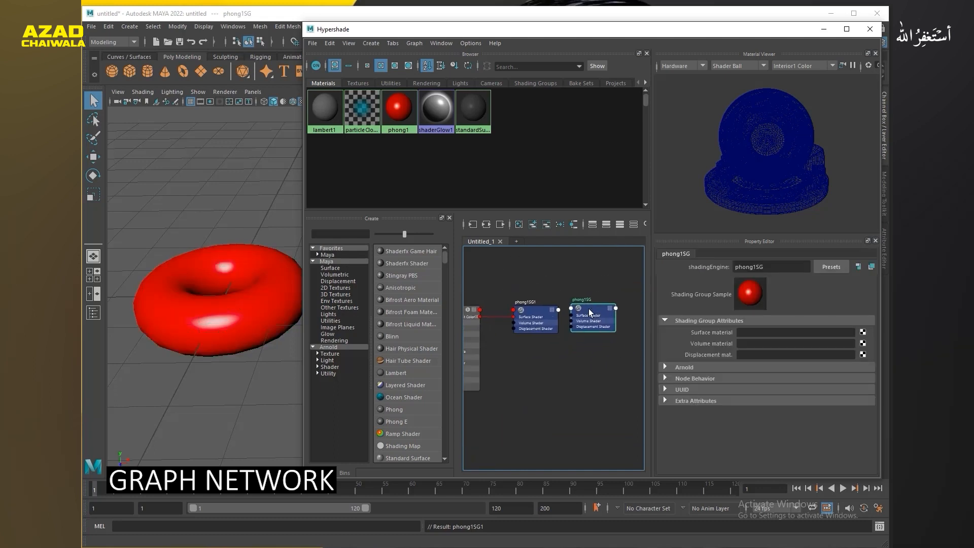
{"action": "middle_click_drag", "start_coordinate": [560, 294], "coordinate": [588, 300], "text": "alt"}
{"action": "mouse_move", "coordinate": [507, 305]}
{"action": "right_mouse_down", "text": "alt"}
{"action": "mouse_move", "coordinate": [519, 306]}
{"action": "mouse_move", "coordinate": [514, 314]}
{"action": "right_mouse_up", "text": "alt"}
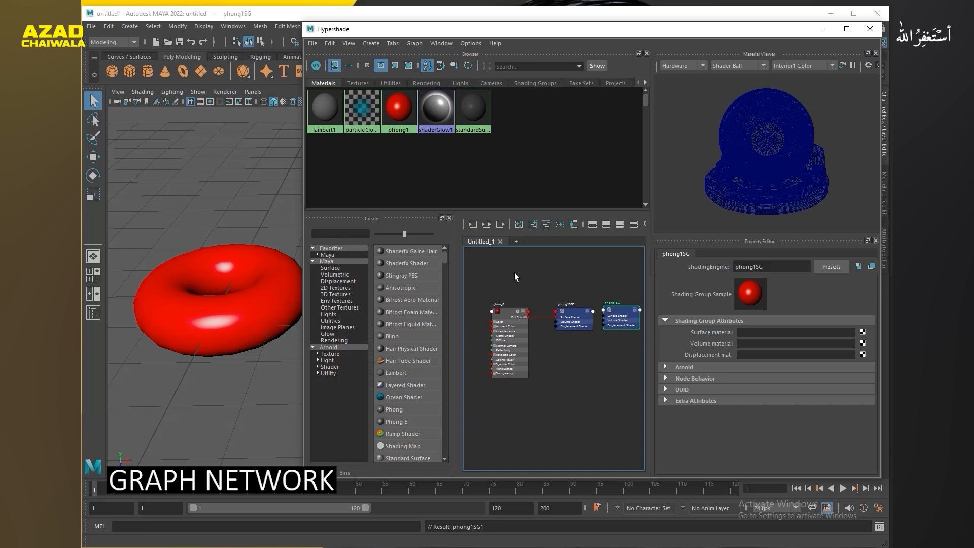
{"action": "right_click_drag", "start_coordinate": [515, 276], "coordinate": [582, 313], "text": "alt"}
Step: Clear the graph and display the phong1 material's network in it again
{"action": "left_click", "coordinate": [487, 164]}
{"action": "right_click", "coordinate": [487, 162]}
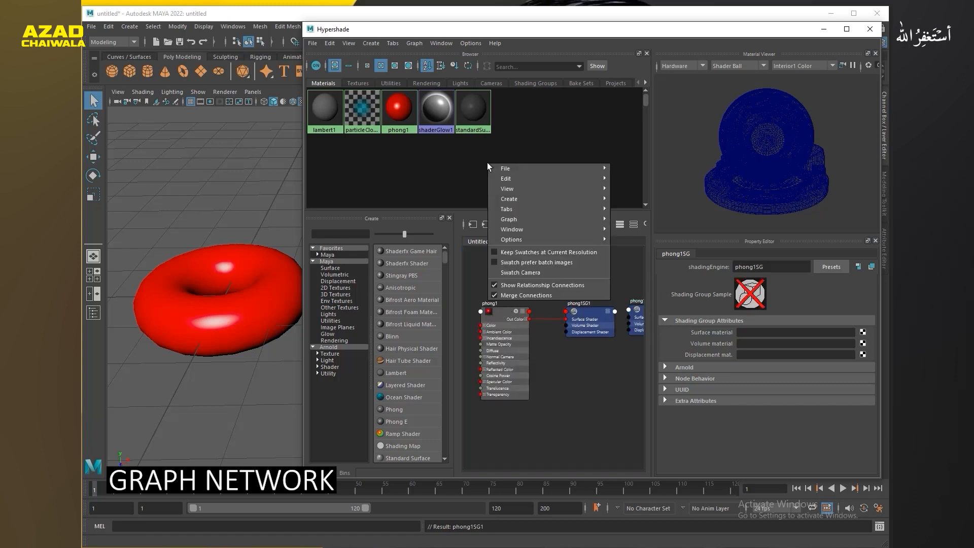
{"action": "left_click", "coordinate": [482, 165]}
{"action": "middle_click_drag", "start_coordinate": [576, 318], "coordinate": [562, 319], "text": "alt"}
{"action": "left_click", "coordinate": [501, 242]}
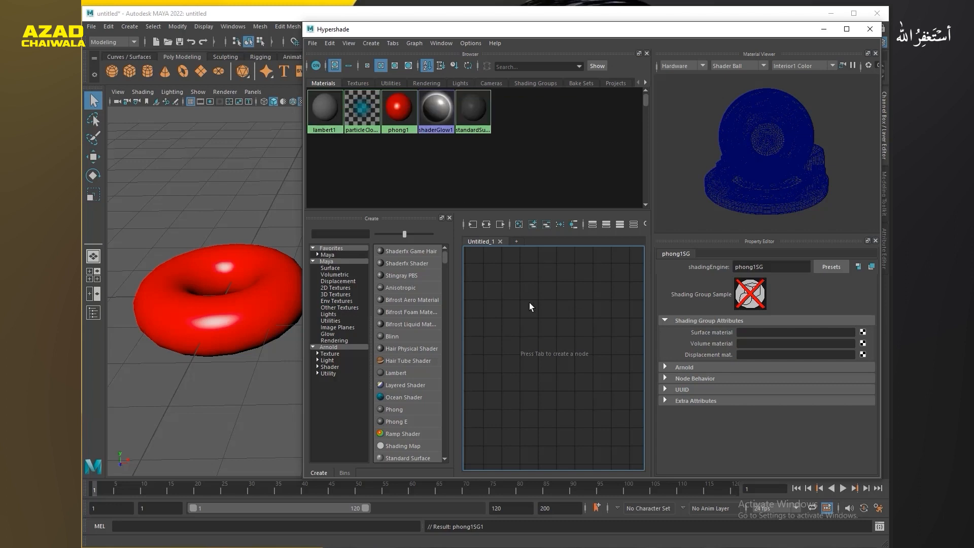
{"action": "right_click_drag", "start_coordinate": [396, 102], "coordinate": [404, 136]}
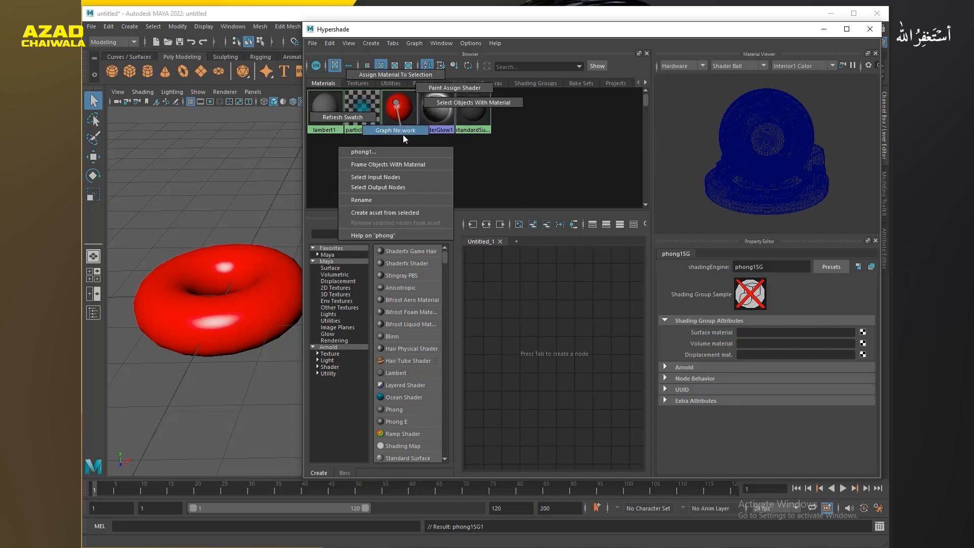
{"action": "mouse_move", "coordinate": [398, 128]}
{"action": "right_mouse_down"}
{"action": "mouse_move", "coordinate": [433, 106]}
{"action": "mouse_move", "coordinate": [397, 121]}
{"action": "mouse_move", "coordinate": [397, 133]}
{"action": "right_mouse_up"}
{"action": "left_click", "coordinate": [397, 128]}
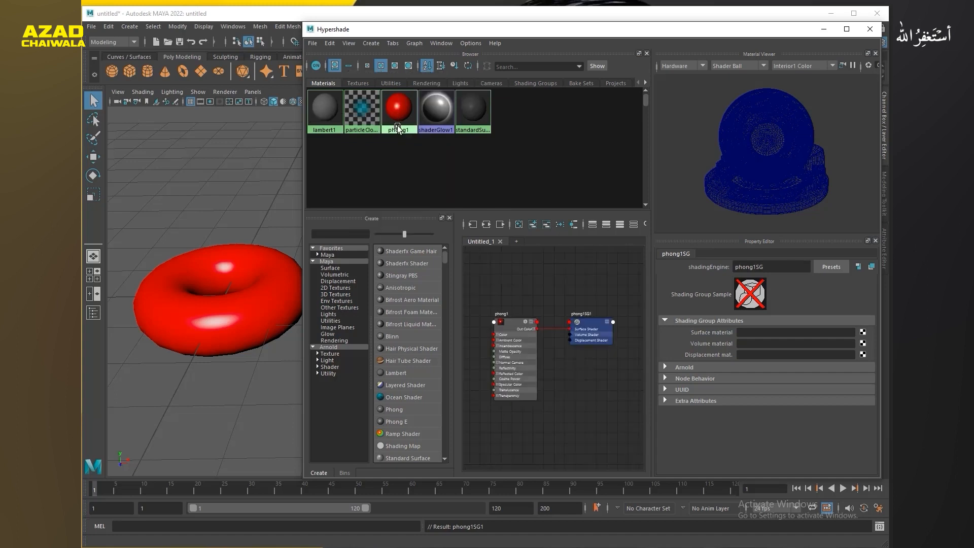
Step: Inspect the phong1 node up close in the graph and clear the work area
{"action": "left_click", "coordinate": [510, 324]}
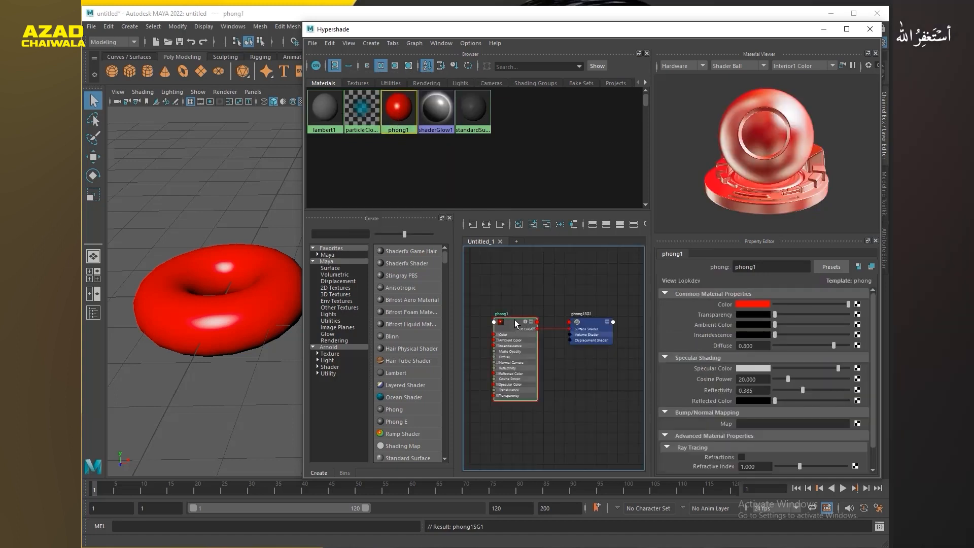
{"action": "scroll", "coordinate": [516, 319], "scroll_direction": "up", "scroll_amount": 2}
{"action": "scroll", "coordinate": [516, 320], "scroll_direction": "down", "scroll_amount": 1}
{"action": "scroll", "coordinate": [516, 321], "scroll_direction": "up", "scroll_amount": 2}
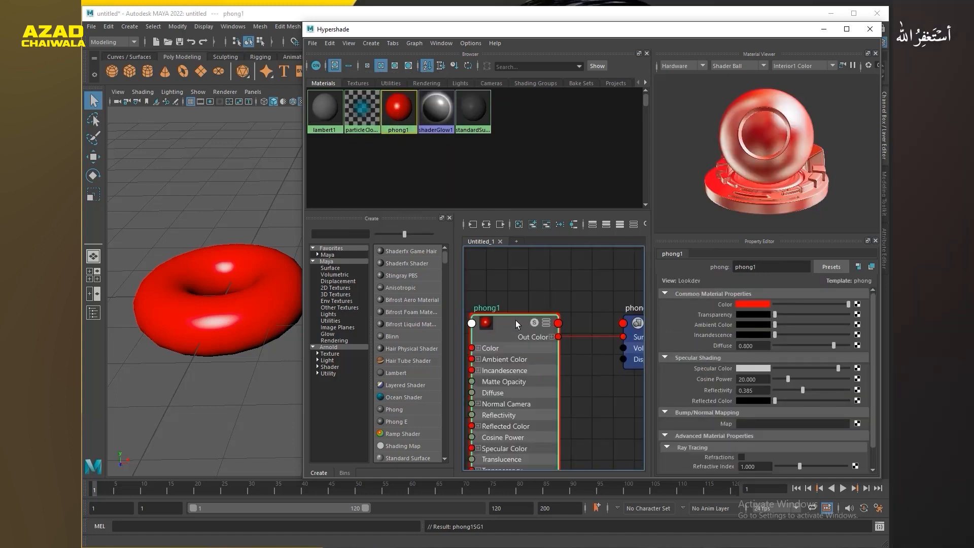
{"action": "scroll", "coordinate": [515, 321], "scroll_direction": "down", "scroll_amount": 2}
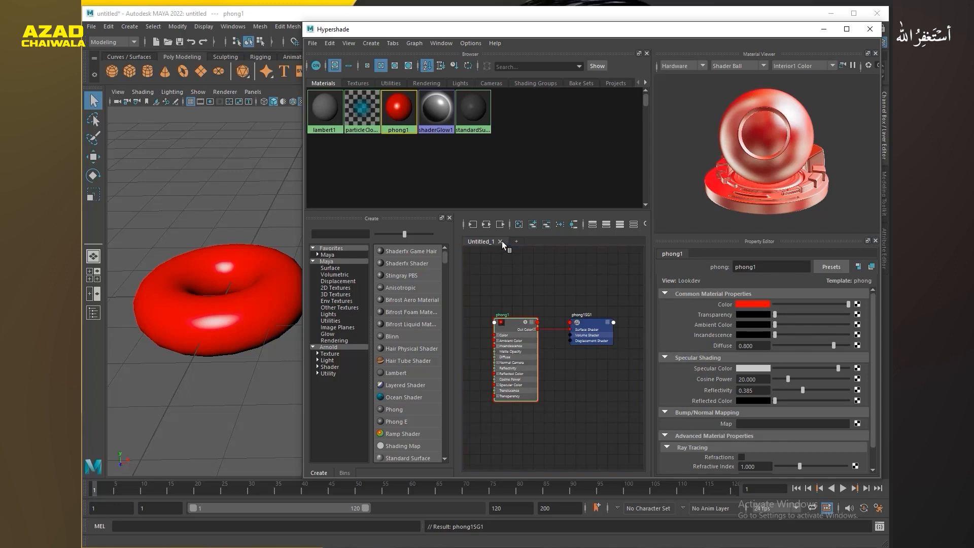
{"action": "left_click", "coordinate": [500, 241]}
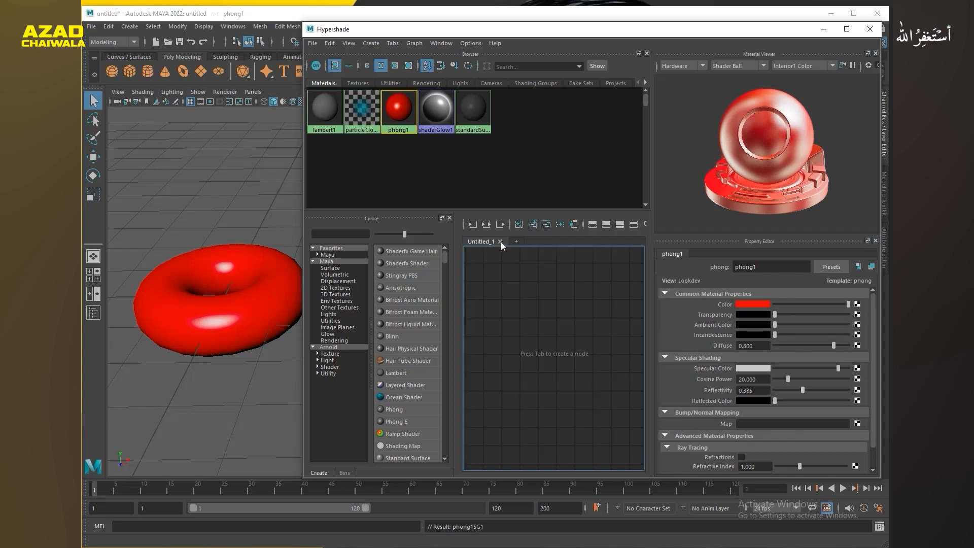
Step: Create an aiStandardSurface material from the Arnold shaders and bring its nodes into clear view in the graph
{"action": "left_click", "coordinate": [329, 366]}
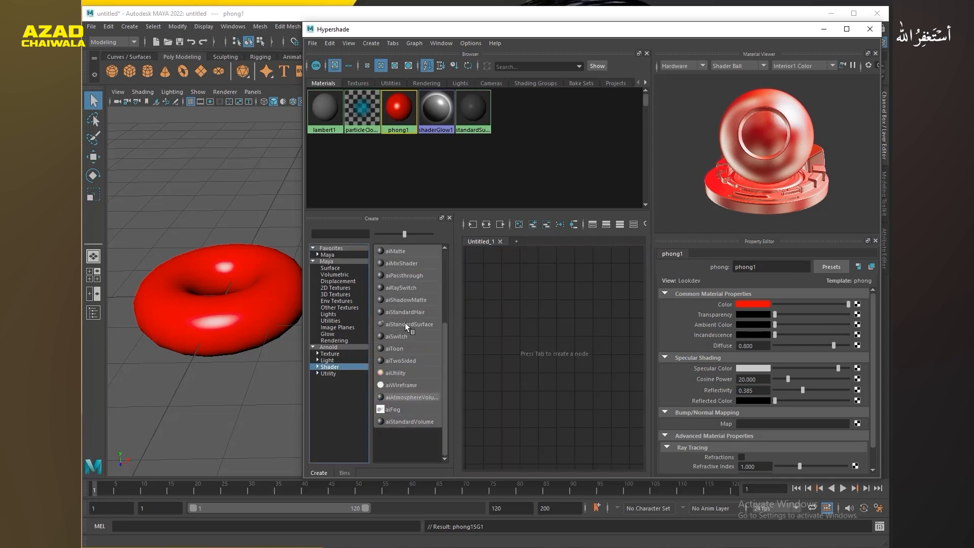
{"action": "left_click", "coordinate": [405, 323]}
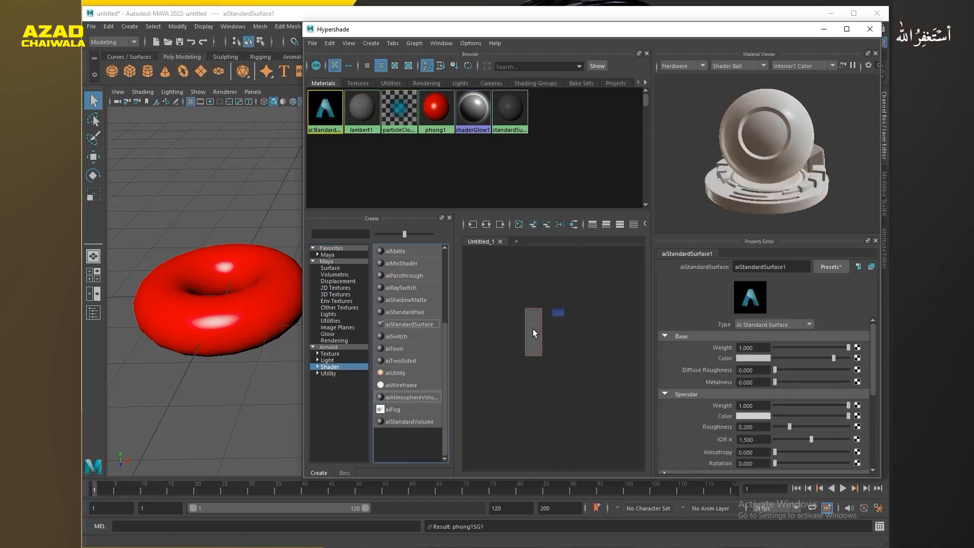
{"action": "middle_click_drag", "start_coordinate": [541, 306], "coordinate": [568, 313], "text": "alt"}
{"action": "scroll", "coordinate": [535, 344], "scroll_direction": "down", "scroll_amount": 1}
{"action": "scroll", "coordinate": [538, 339], "scroll_direction": "up", "scroll_amount": 2}
{"action": "right_click_drag", "start_coordinate": [568, 313], "coordinate": [548, 325], "text": "alt"}
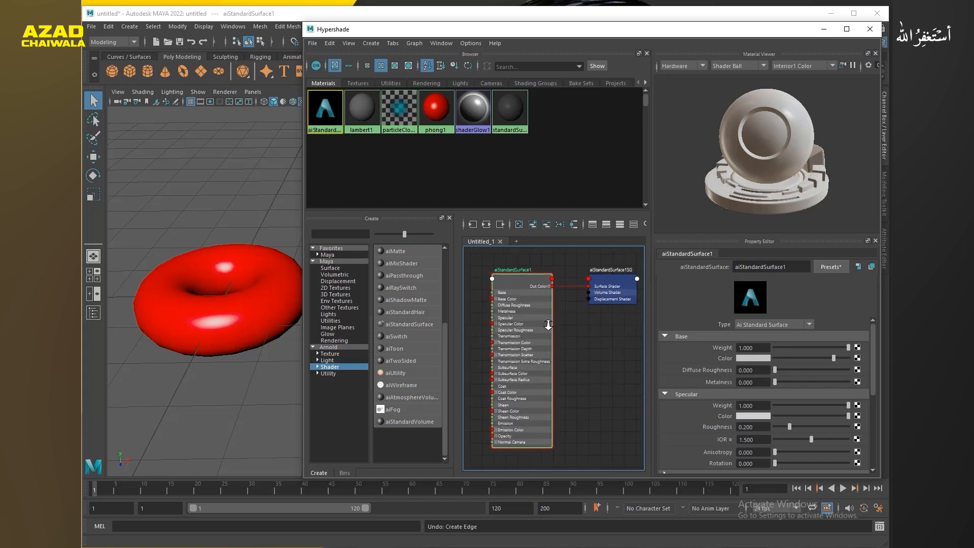
Step: Set the aiStandardSurface material's base color to the black preset swatch and assign the material to the torus
{"action": "left_click", "coordinate": [760, 358]}
{"action": "left_click", "coordinate": [780, 331]}
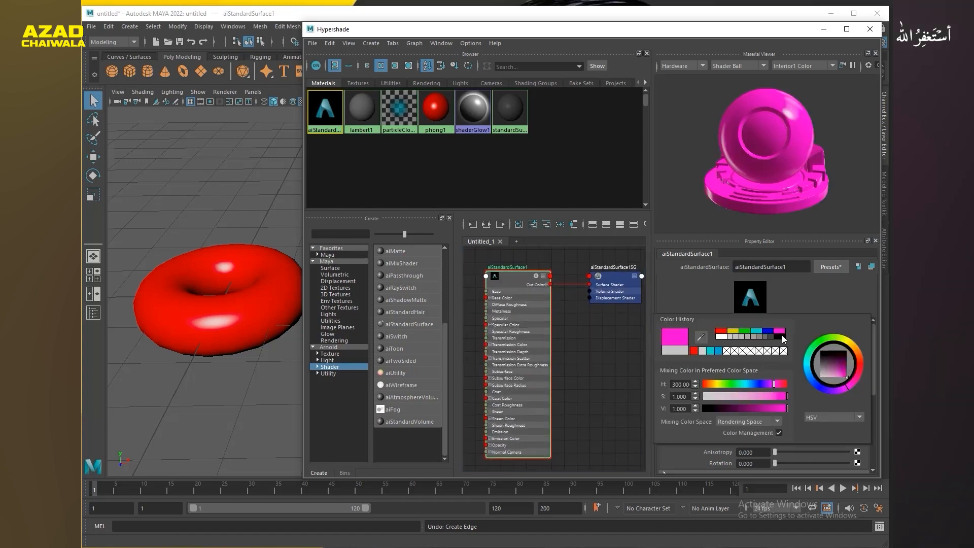
{"action": "left_click", "coordinate": [776, 336]}
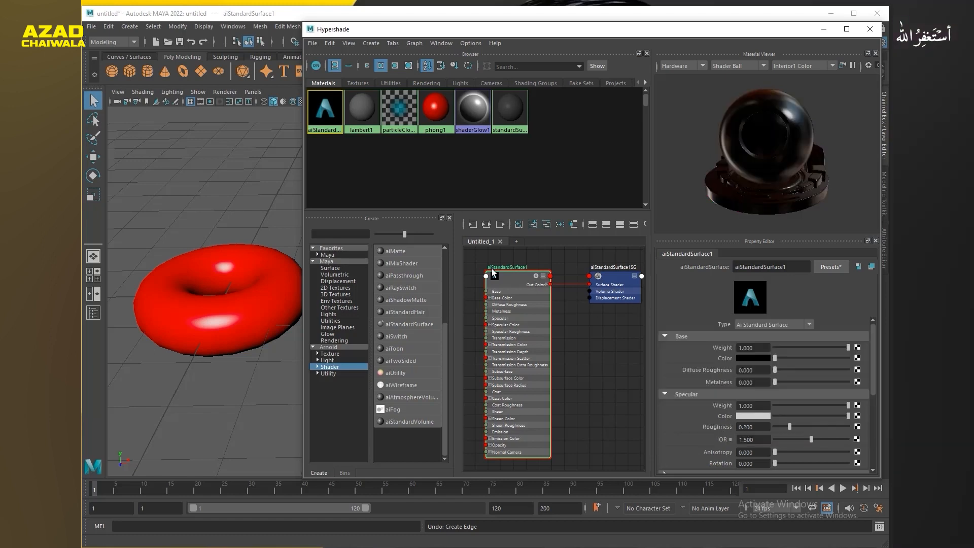
{"action": "left_click", "coordinate": [245, 291]}
{"action": "right_click_drag", "start_coordinate": [519, 276], "coordinate": [524, 258]}
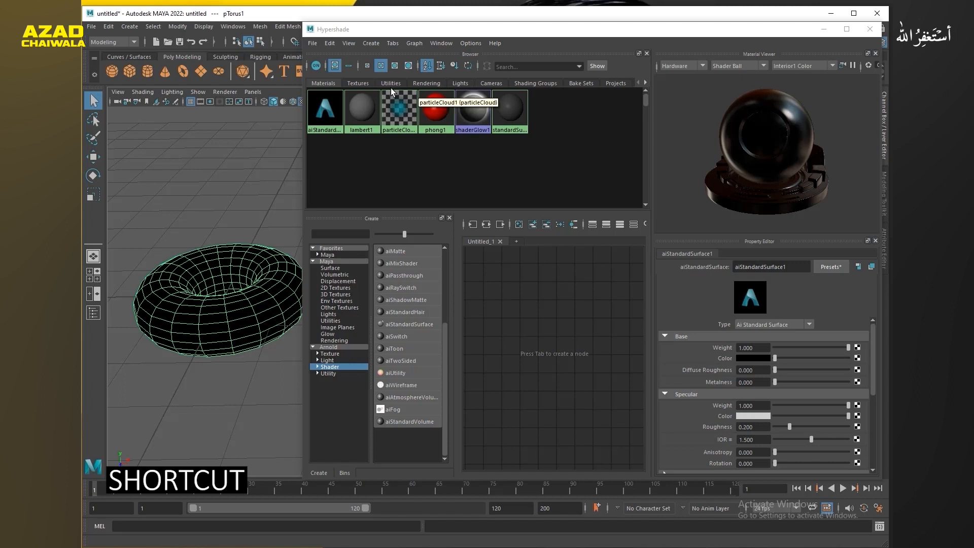
Step: Graph the red phong1 material's network and apply the material from its node directly onto the torus in the viewport
{"action": "right_click_drag", "start_coordinate": [440, 116], "coordinate": [441, 143]}
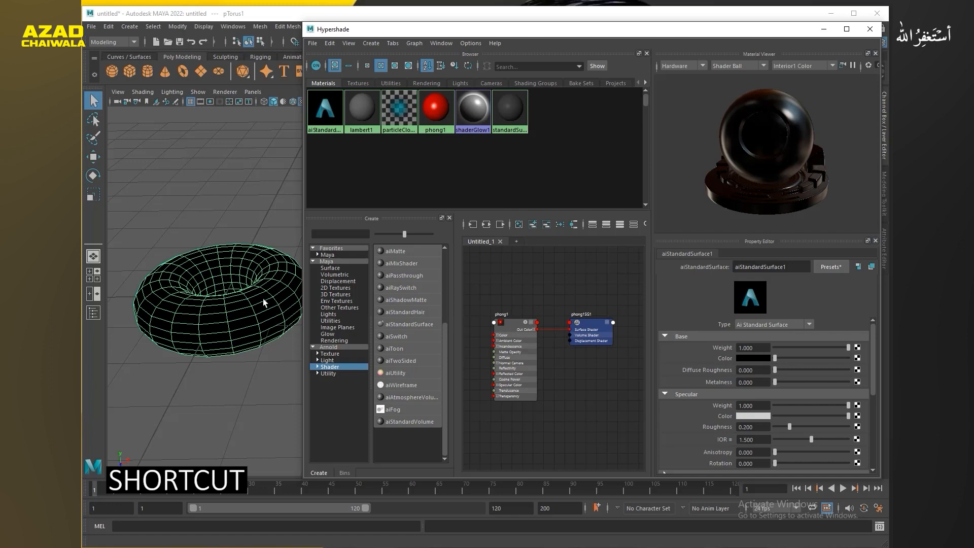
{"action": "right_click_drag", "start_coordinate": [491, 347], "coordinate": [579, 334], "text": "alt"}
{"action": "middle_click_drag", "start_coordinate": [550, 339], "coordinate": [573, 337], "text": "alt"}
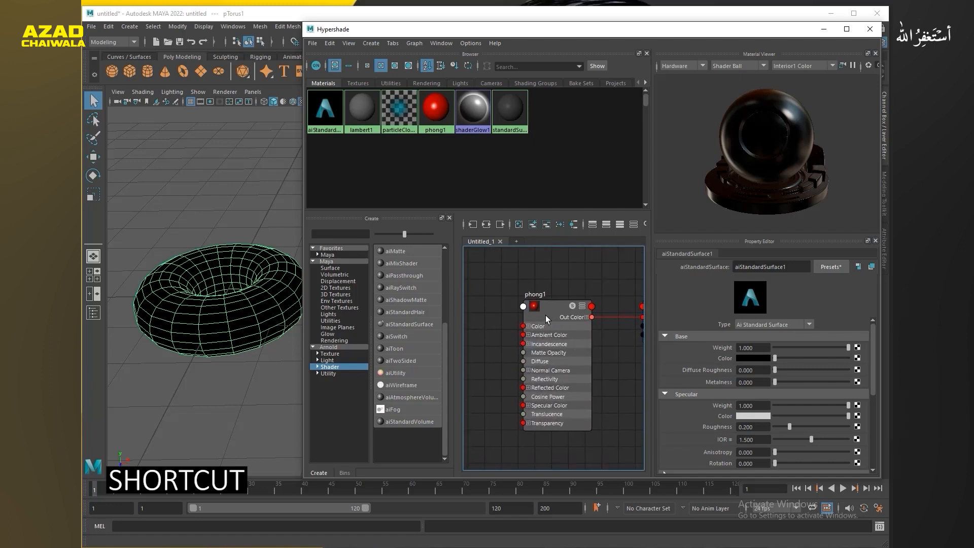
{"action": "left_click", "coordinate": [553, 305]}
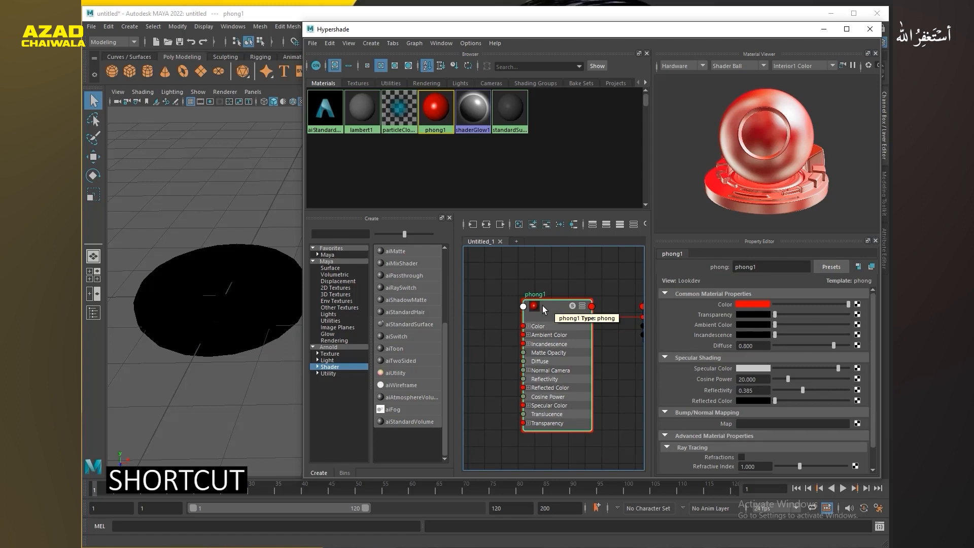
{"action": "middle_click_drag", "start_coordinate": [537, 307], "coordinate": [224, 304]}
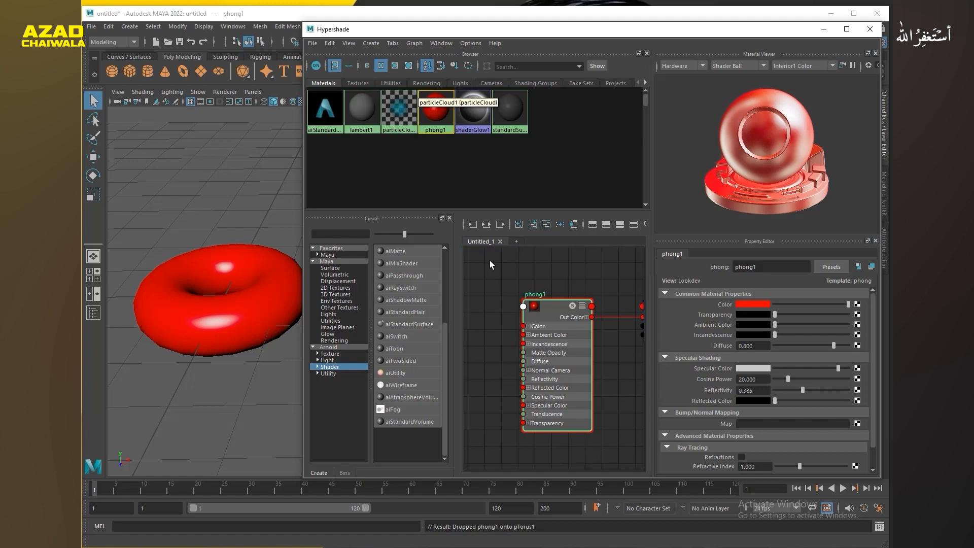
Step: Replace the graph's contents with the black aiStandardSurface network and apply that material from its node directly onto the torus
{"action": "left_click", "coordinate": [473, 224]}
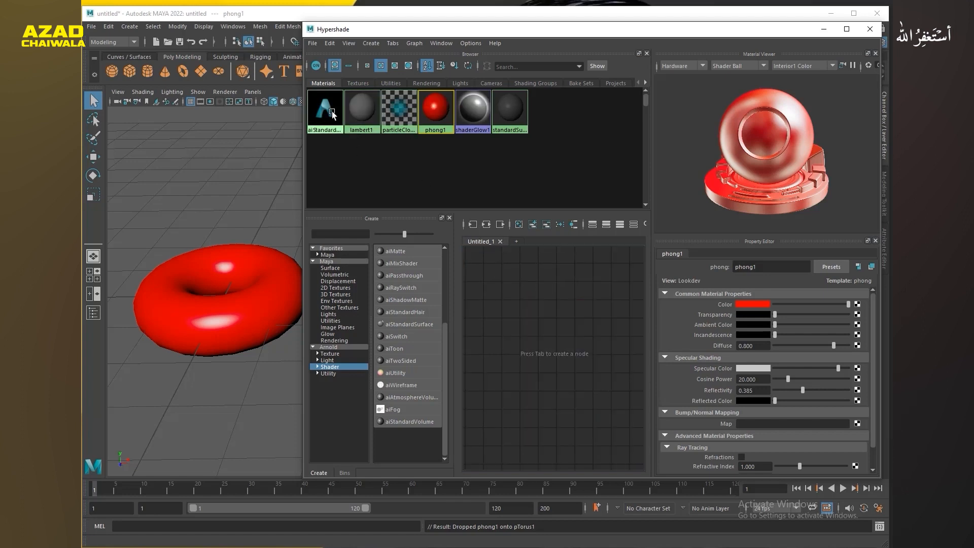
{"action": "right_click_drag", "start_coordinate": [336, 107], "coordinate": [325, 133]}
{"action": "left_click", "coordinate": [325, 110]}
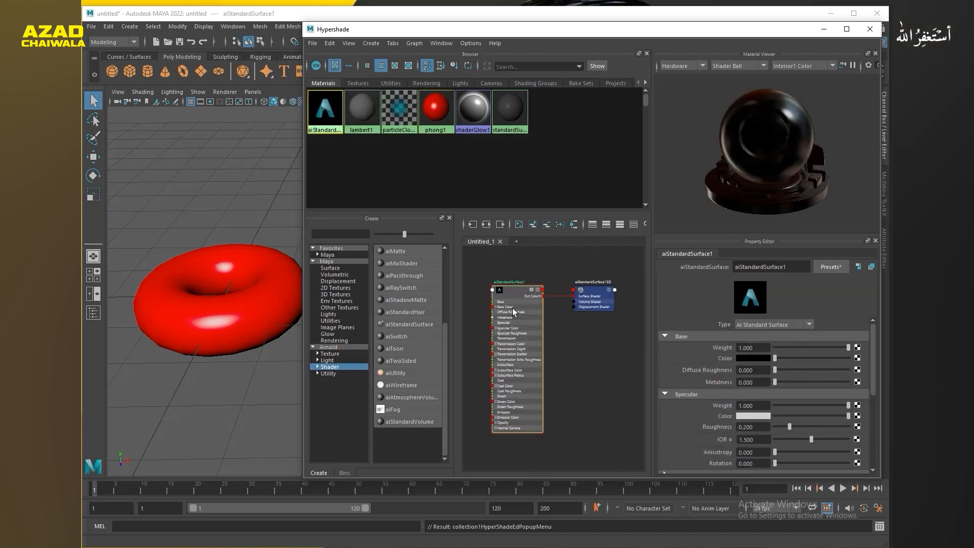
{"action": "middle_click_drag", "start_coordinate": [508, 288], "coordinate": [225, 313]}
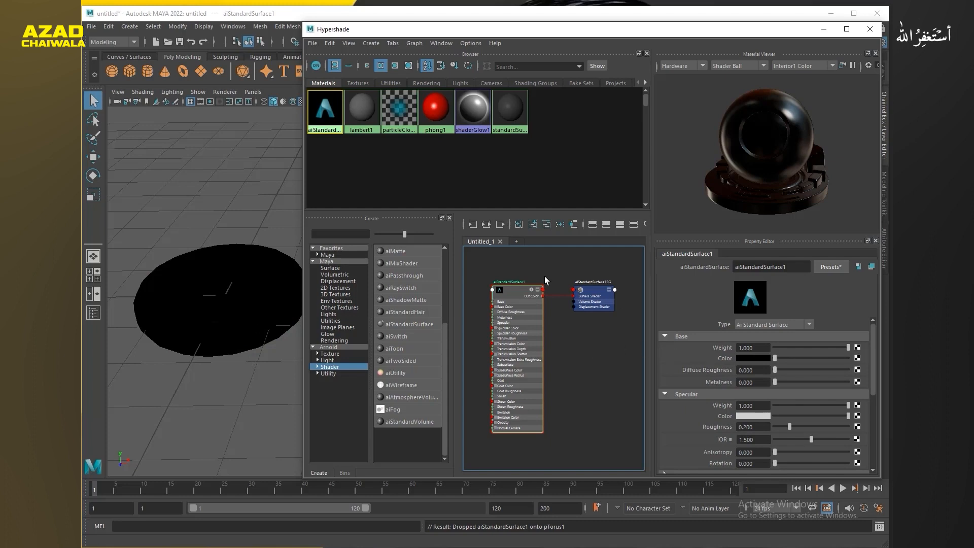
{"action": "left_click", "coordinate": [554, 267]}
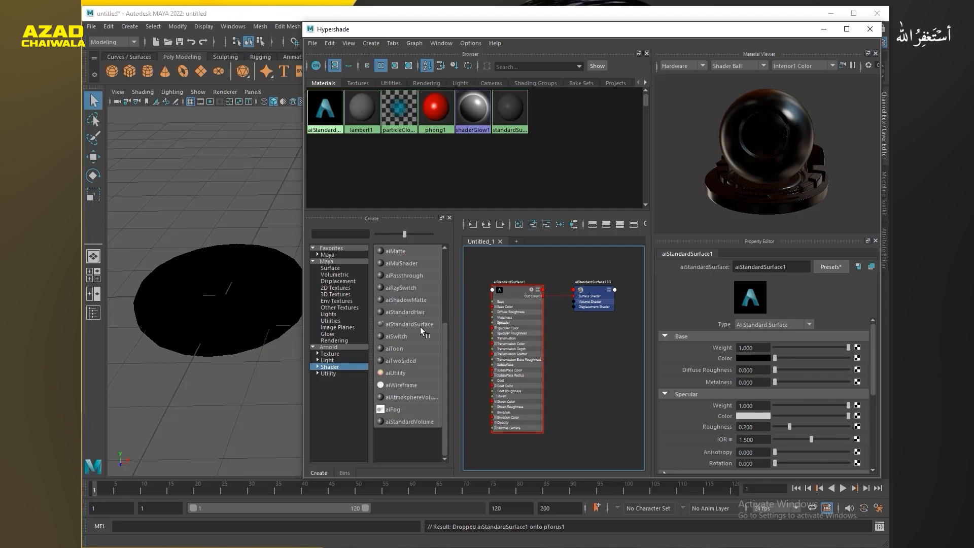
{"action": "scroll", "coordinate": [422, 360], "scroll_direction": "up", "scroll_amount": 3}
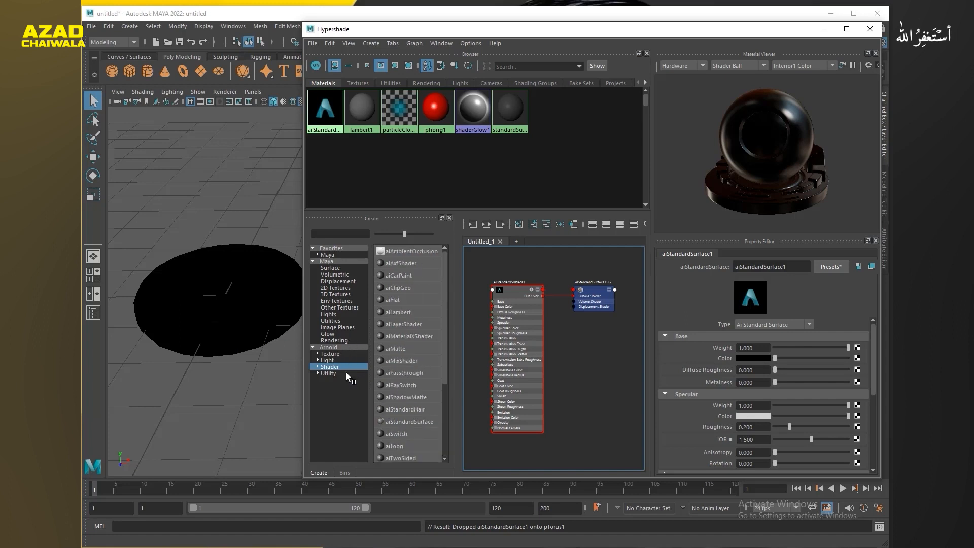